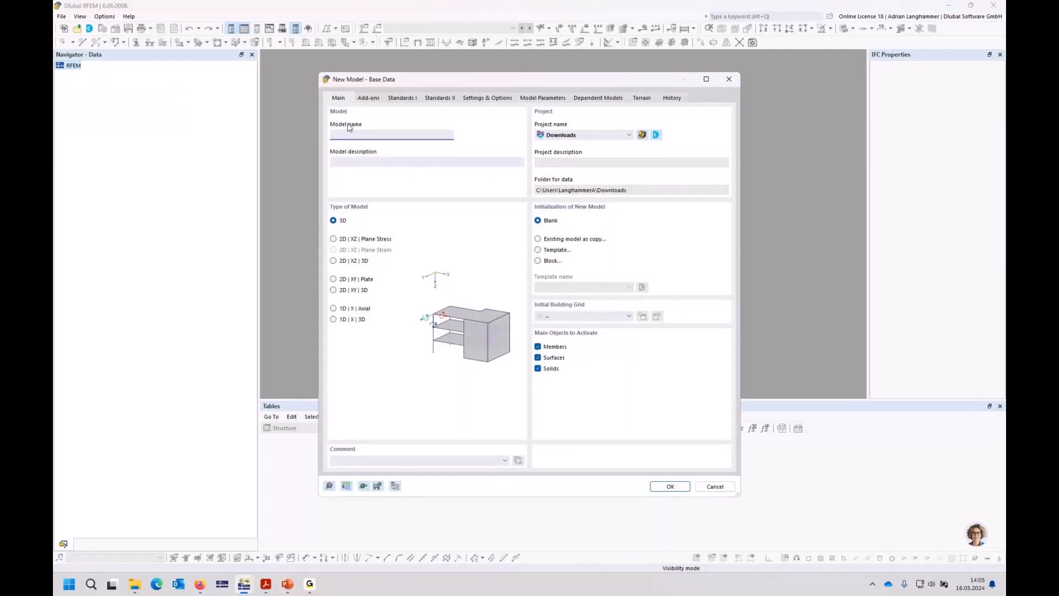
Step: Create a model named webinar_en with the Construction Stages Analysis (CSA) and Time-Dependent Analysis (TDA) add-ons activated
text(webinar_en)
click(368, 100)
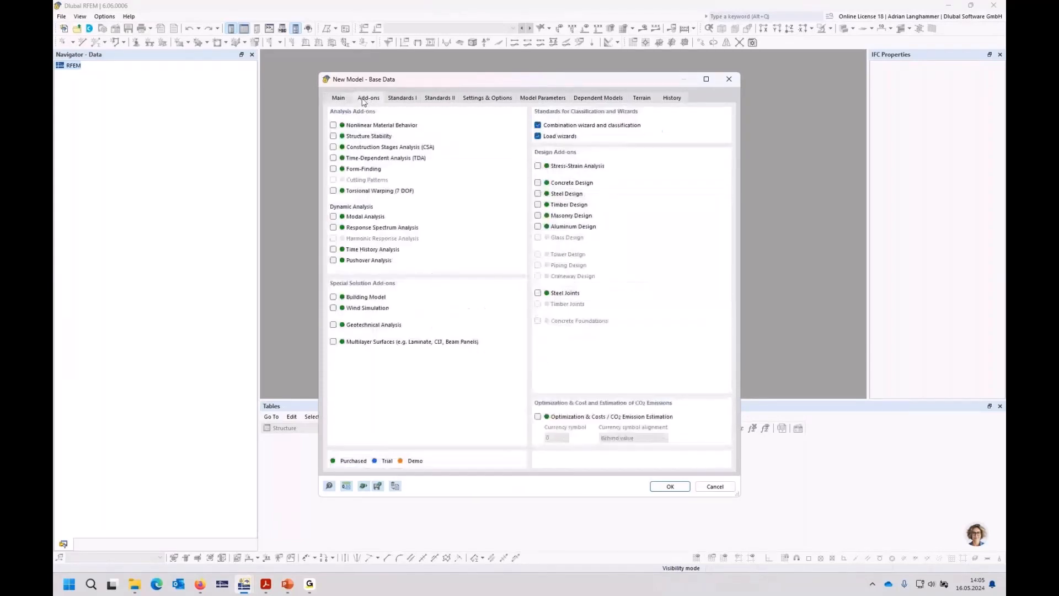
drag(394, 84, 388, 78)
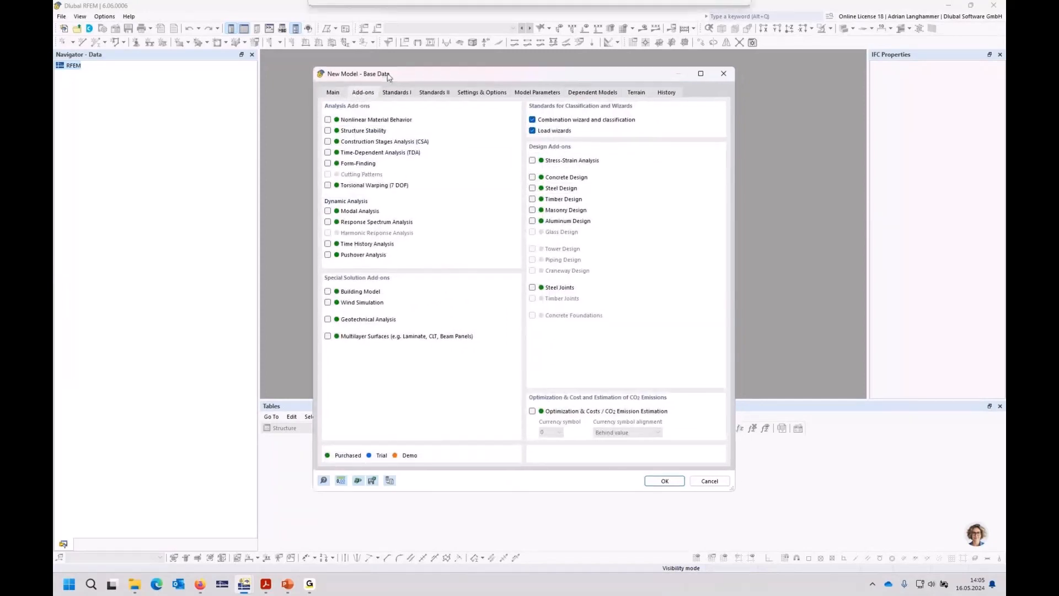
click(328, 142)
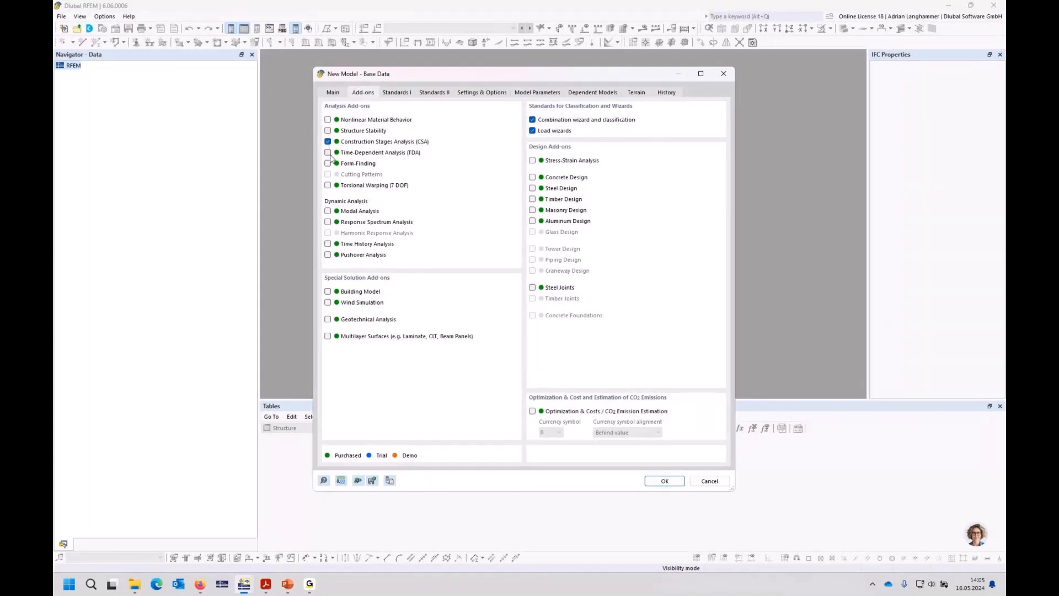
click(328, 153)
click(659, 481)
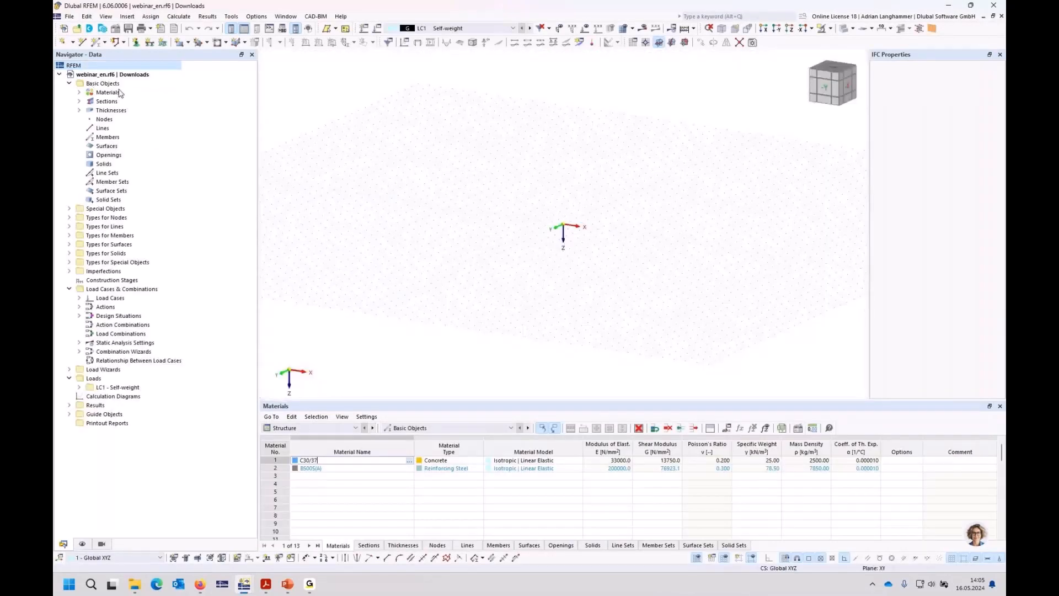
Step: Start a new beam member and define a rectangular C30/37 section R_M1 1000/200 for it
ctrl+middle_drag(443, 213, 469, 218)
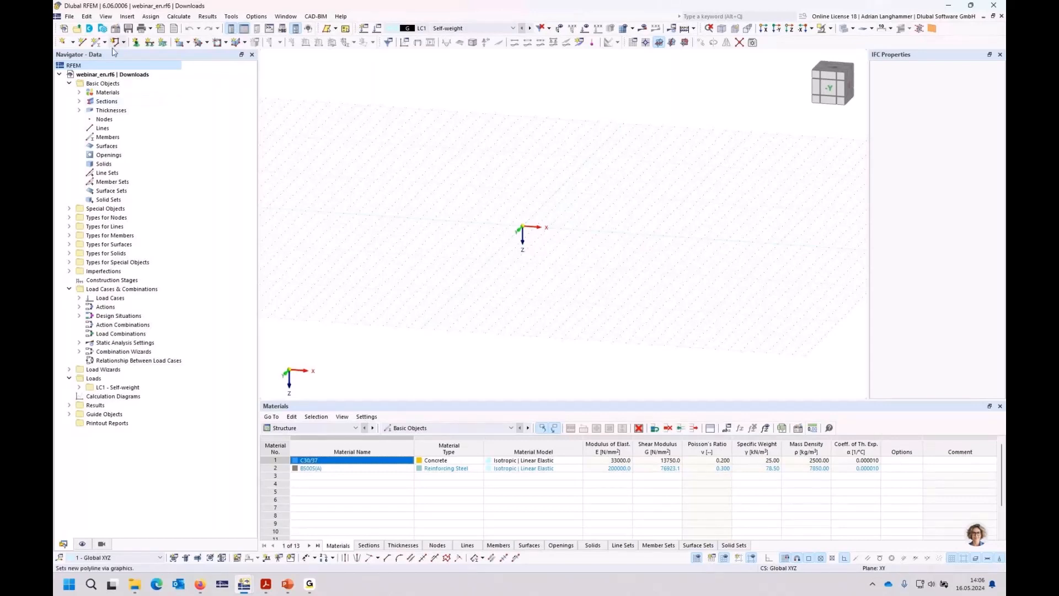
click(97, 42)
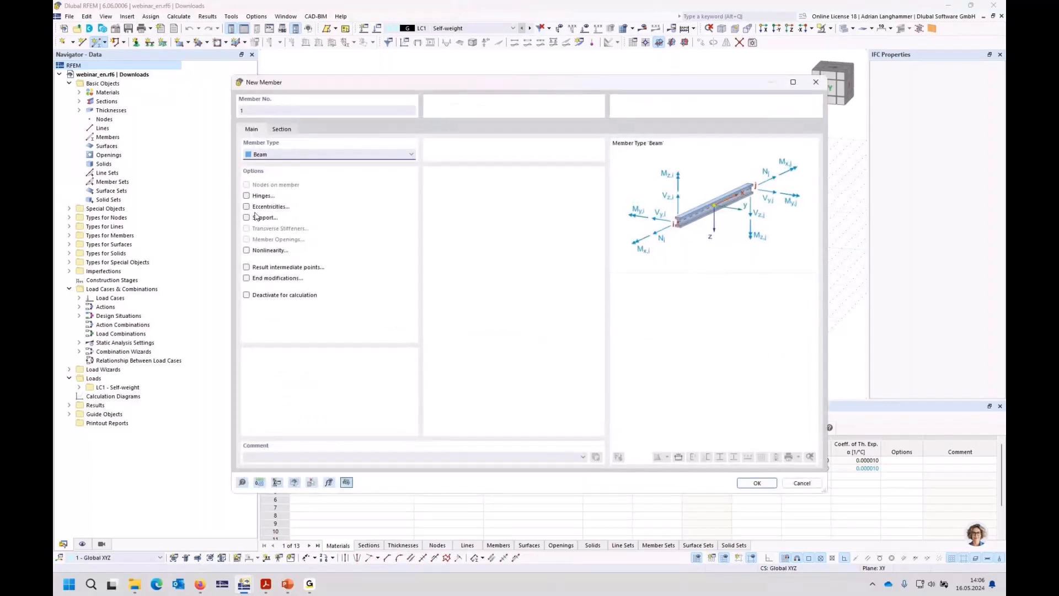
click(281, 129)
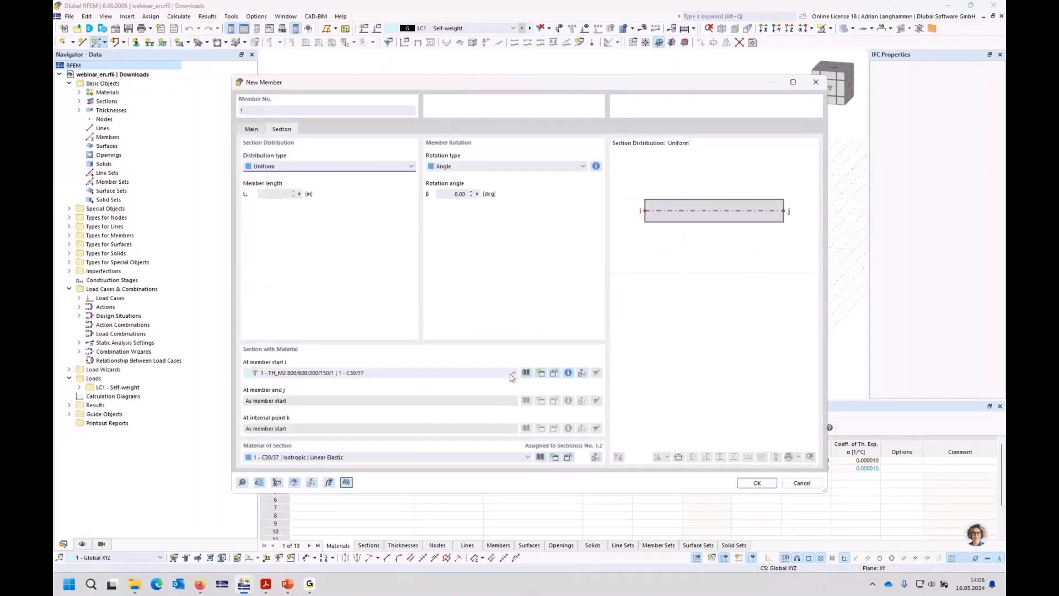
click(510, 374)
click(504, 371)
click(539, 370)
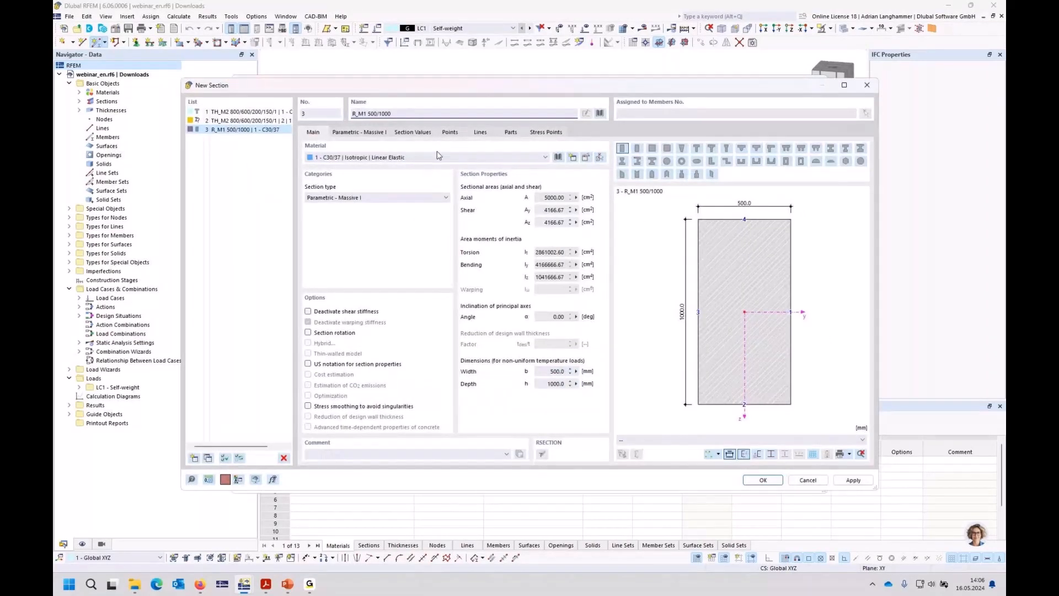
click(370, 113)
text(10)
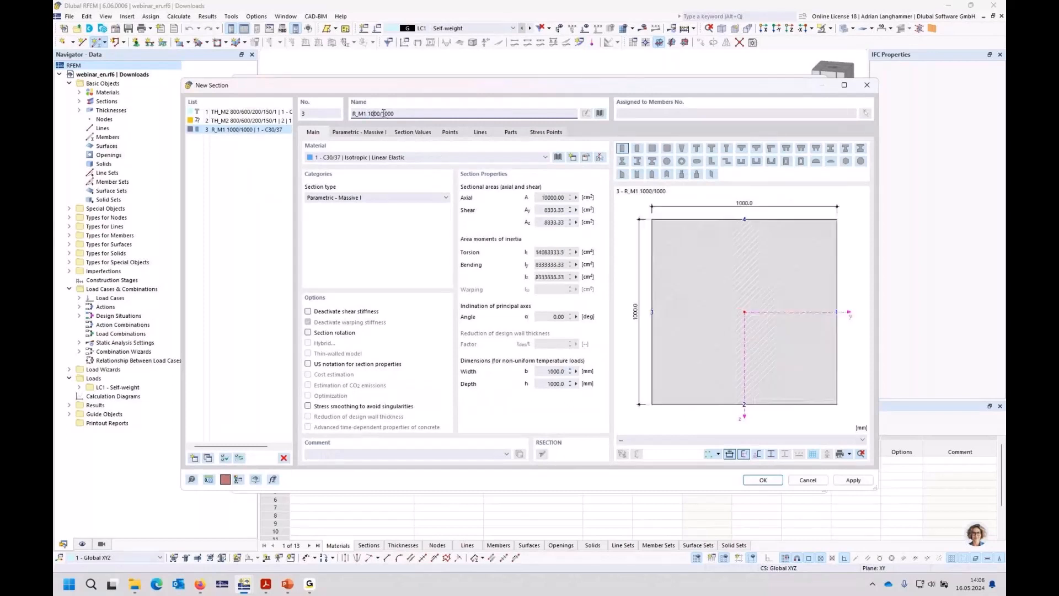
drag(382, 114, 387, 113)
text(2)
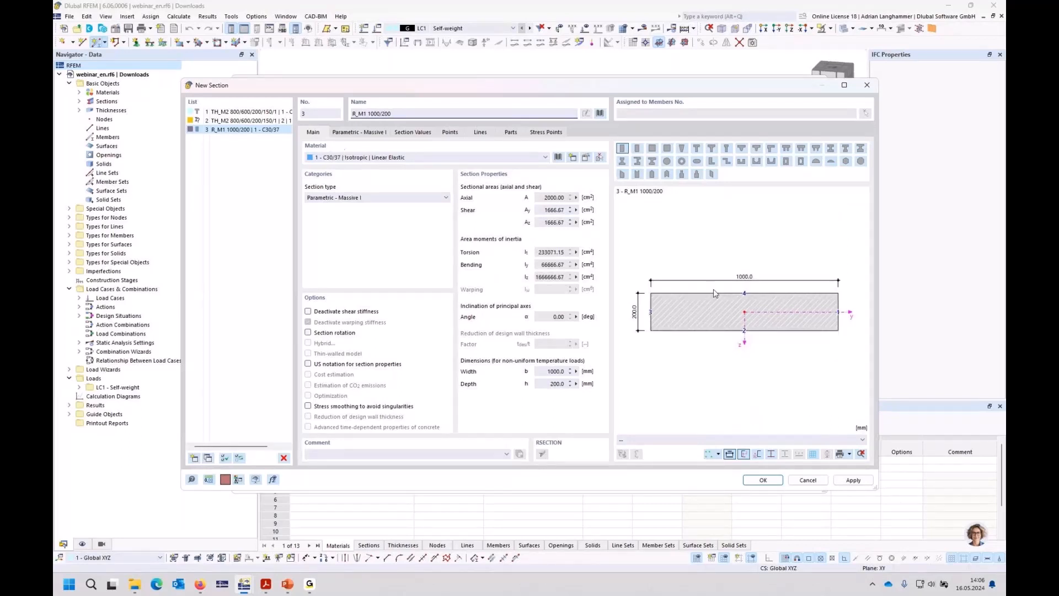
click(768, 483)
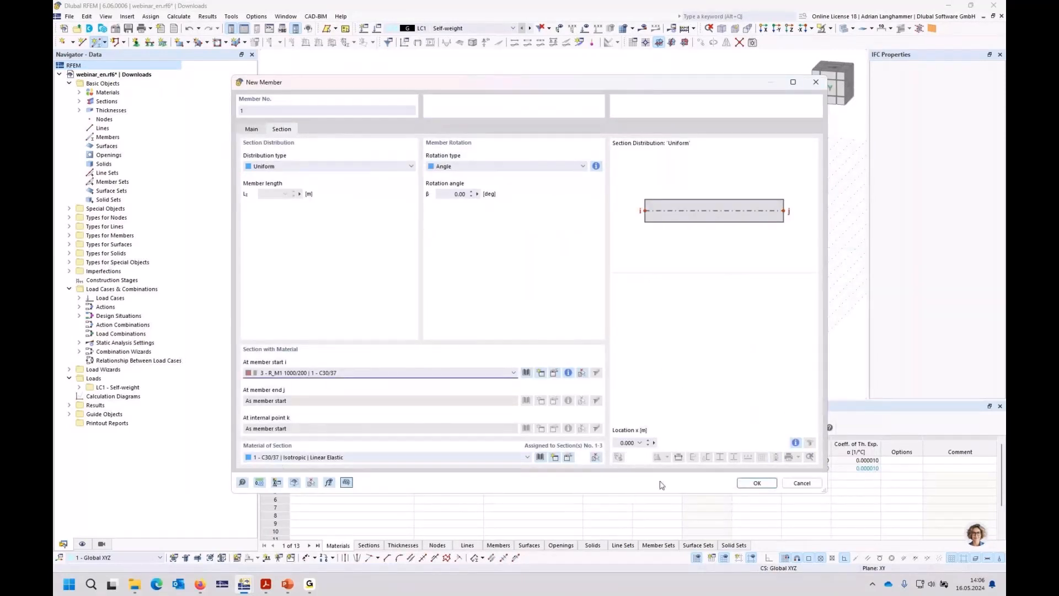
Step: Place two consecutive 5 m beam members along the X-axis, from the origin through X = 5 m to X = 10 m
click(758, 483)
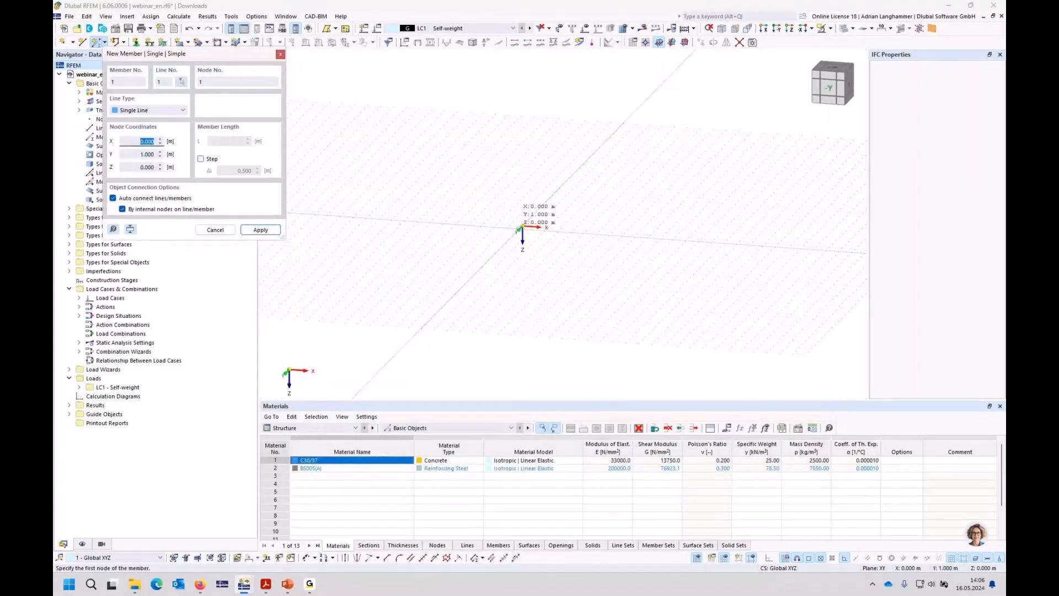
click(522, 226)
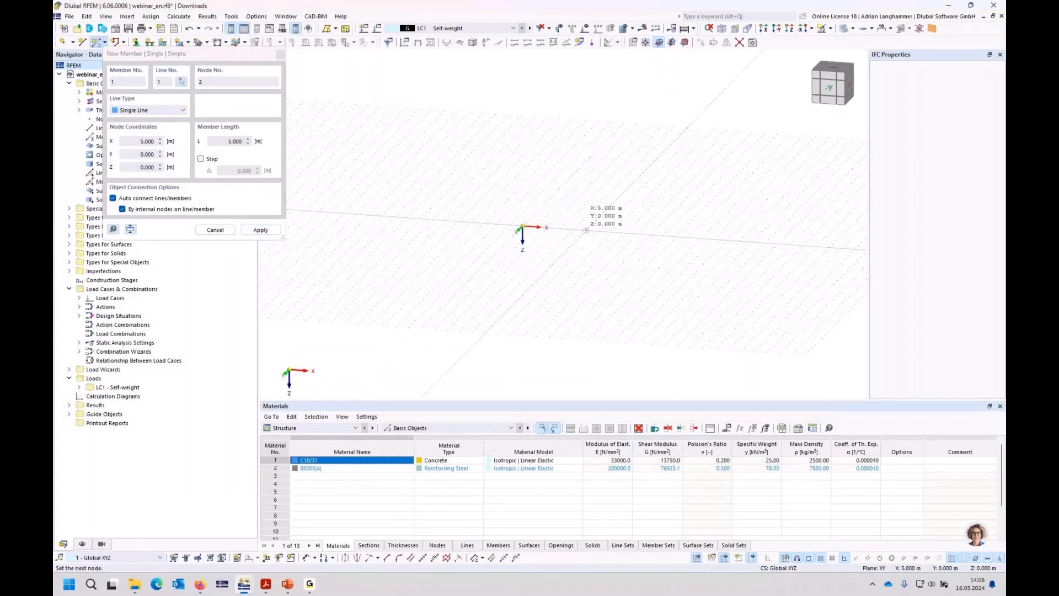
click(586, 229)
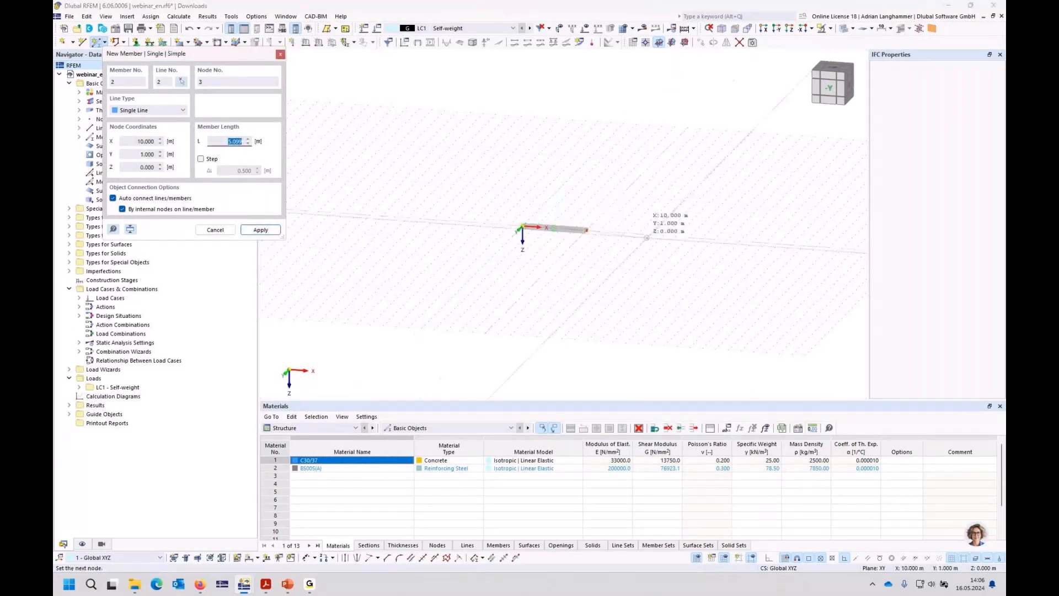
key(Escape)
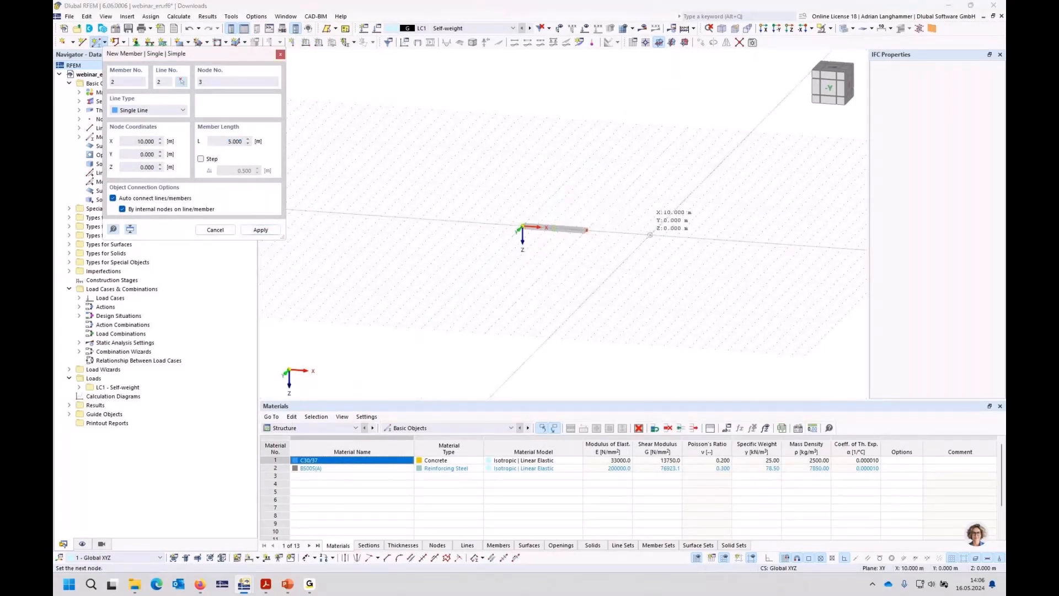
key(Return)
key(Escape)
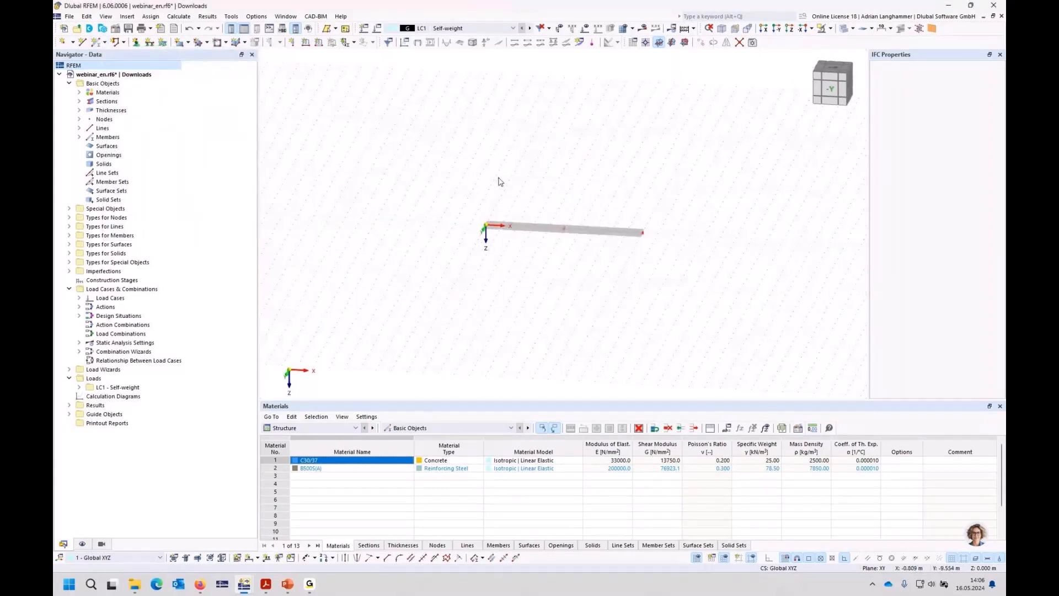
Step: Create a nodal support that also restrains rotation about X, leaving only rotation about Y free, and assign it to the beam's origin node
middle_drag(508, 205, 460, 201)
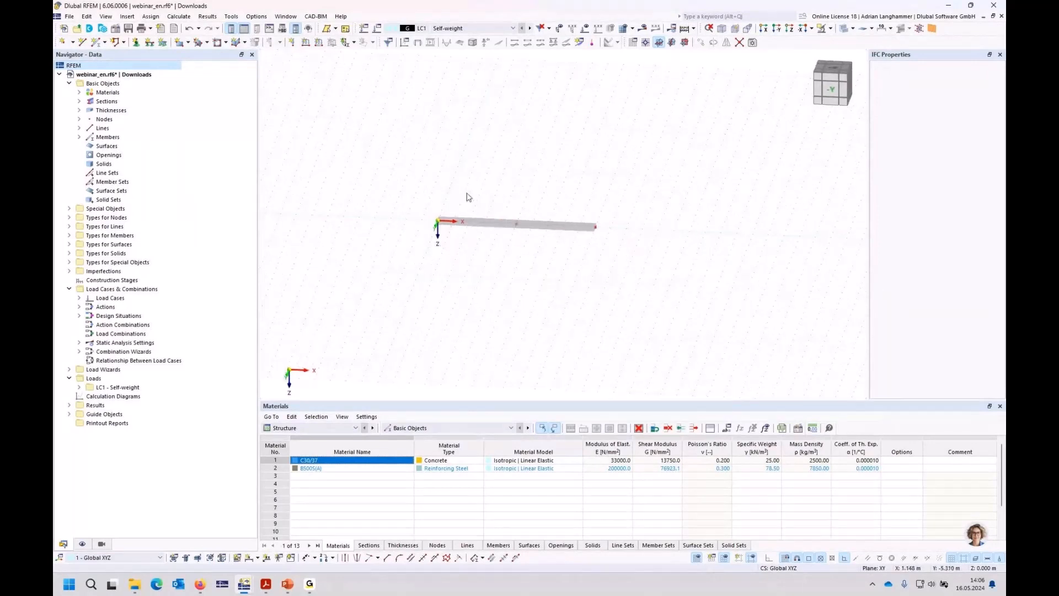
scroll(469, 198, up, 2)
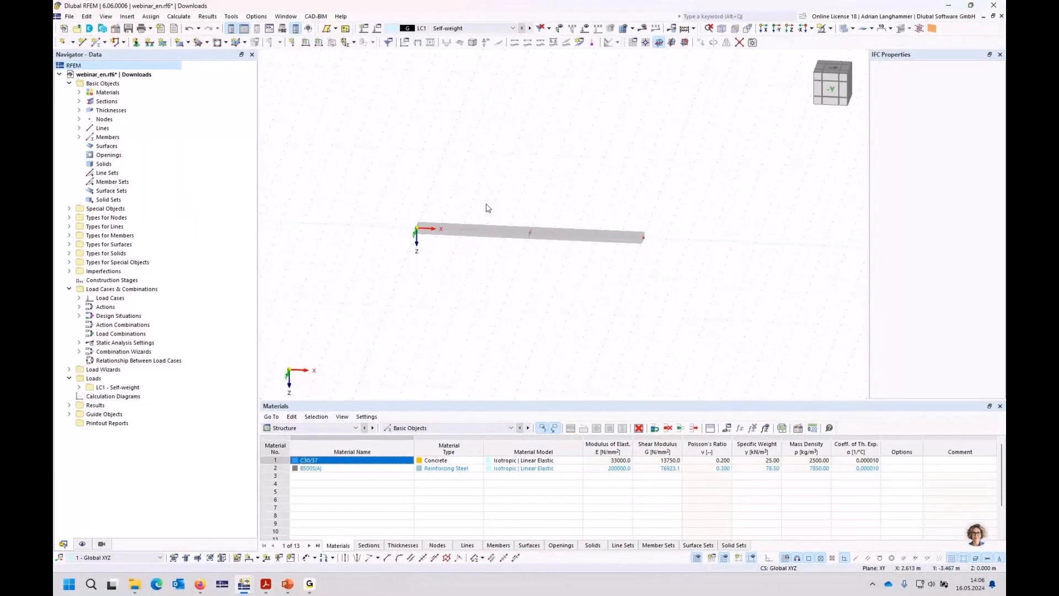
click(137, 42)
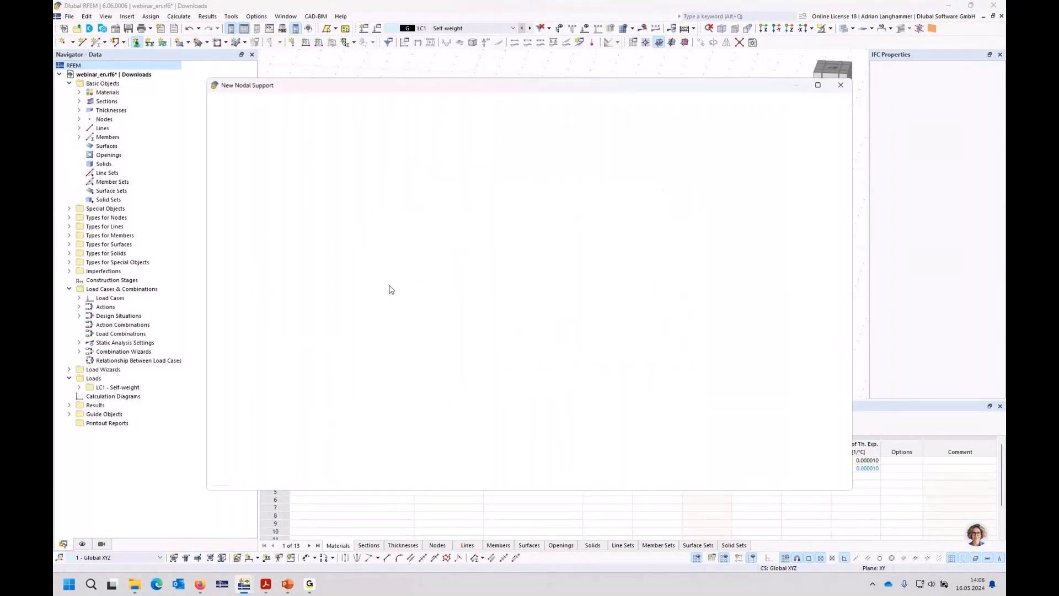
click(331, 251)
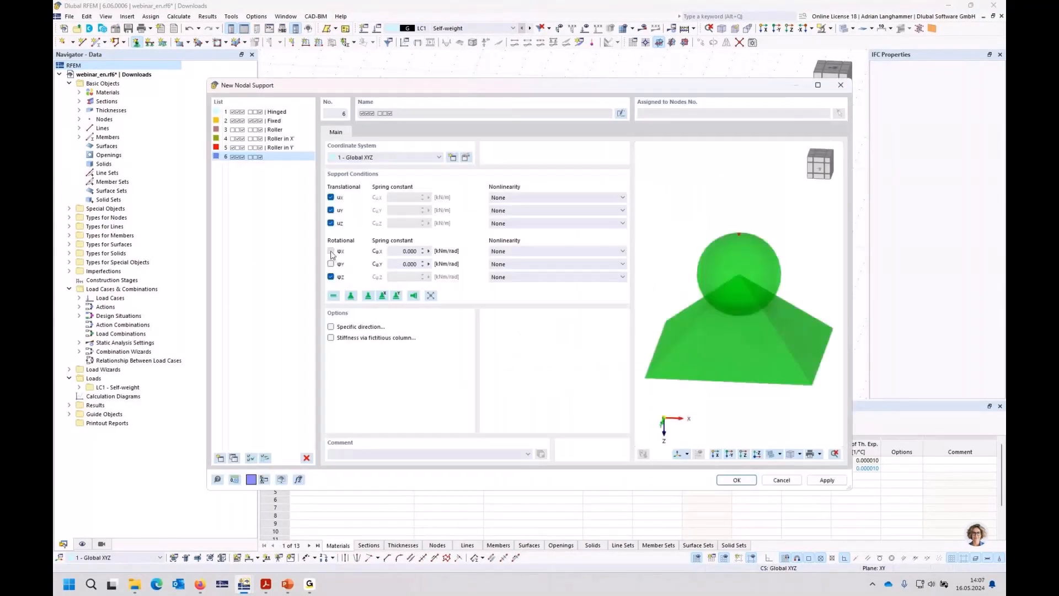
click(725, 480)
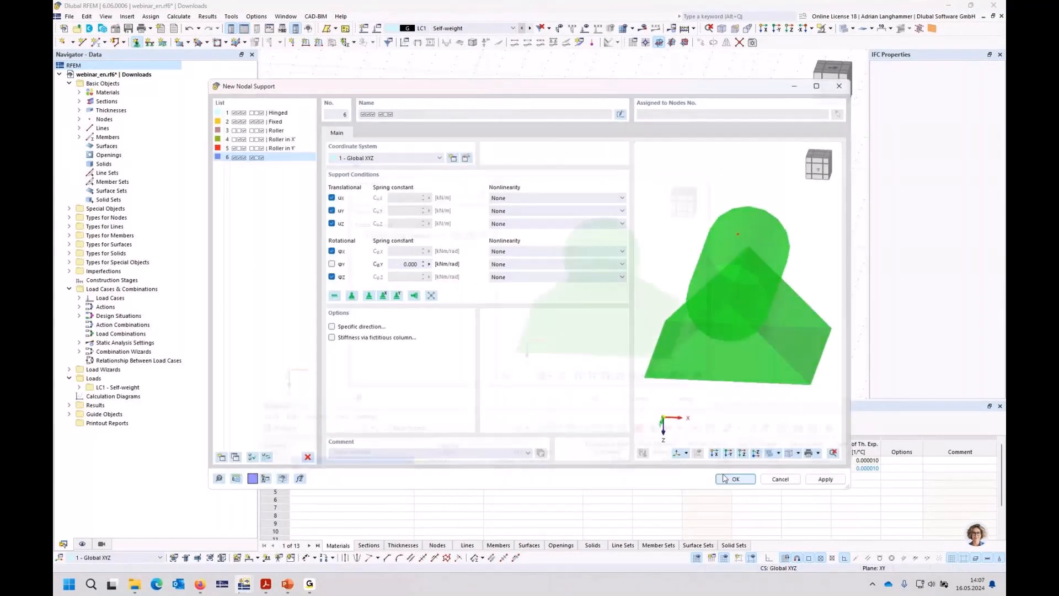
click(596, 399)
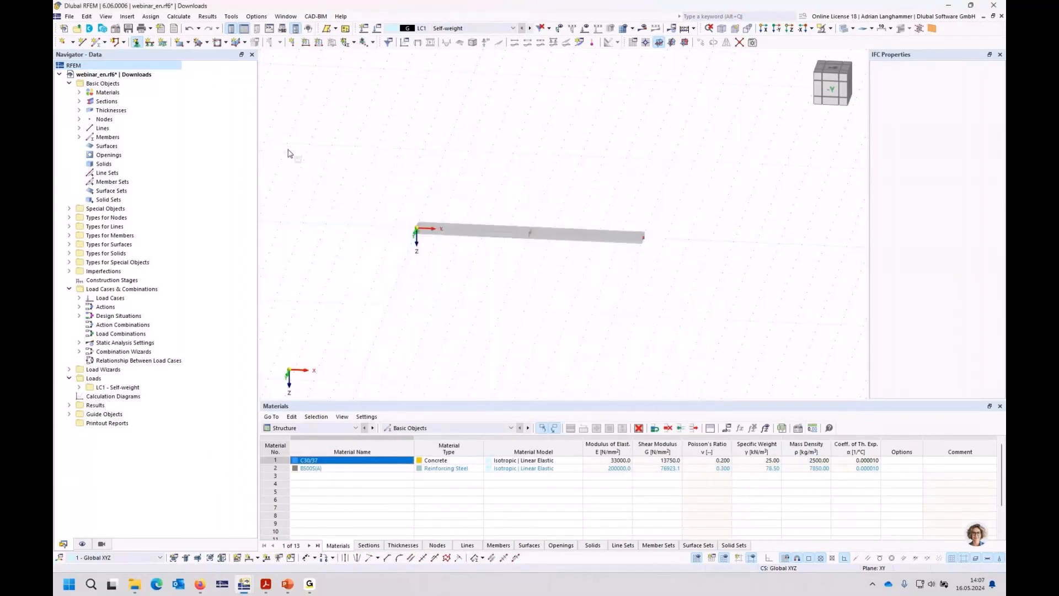
Step: Create a nodal support with X displacement free and X rotation fixed, and assign it to the beam's middle and far end nodes
click(138, 43)
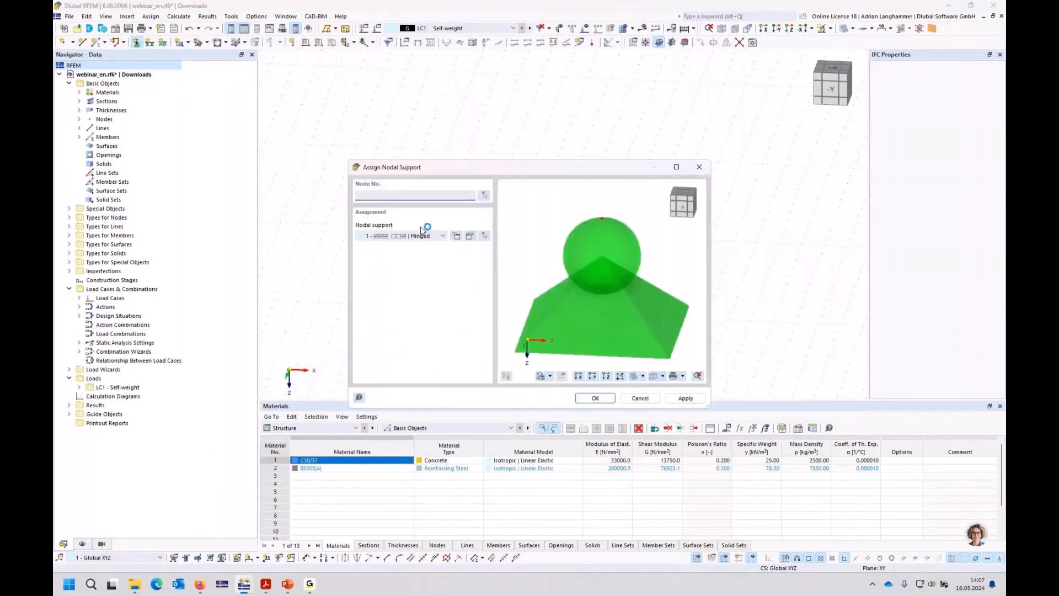
click(458, 236)
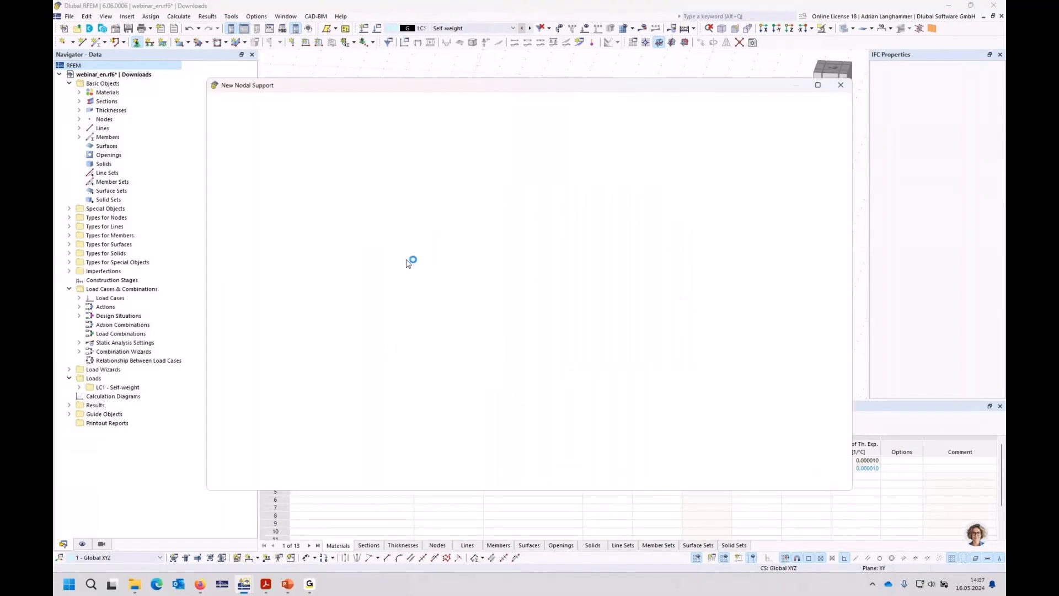
click(330, 251)
click(331, 197)
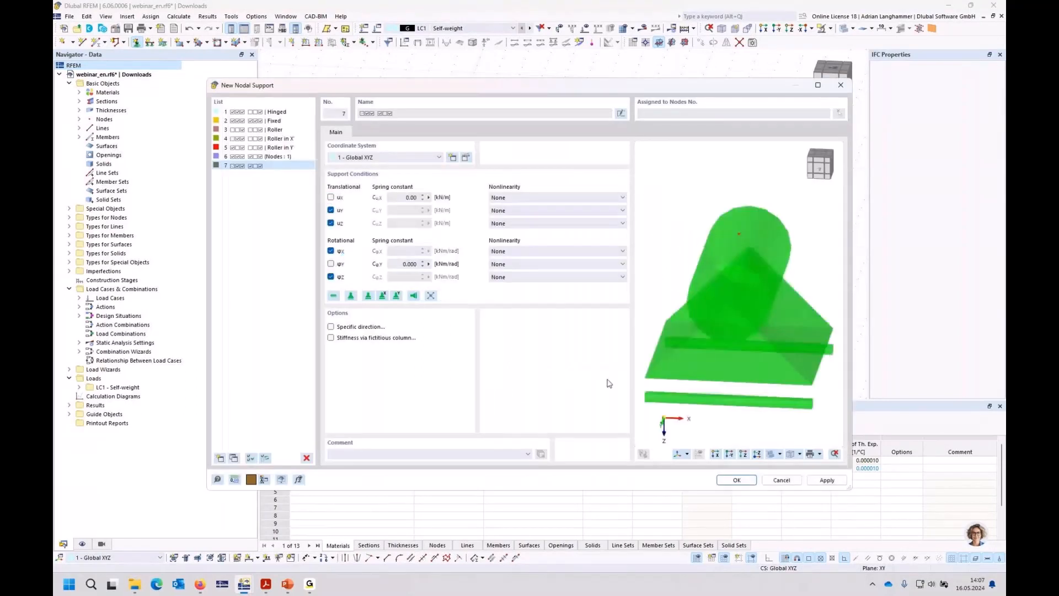
click(736, 479)
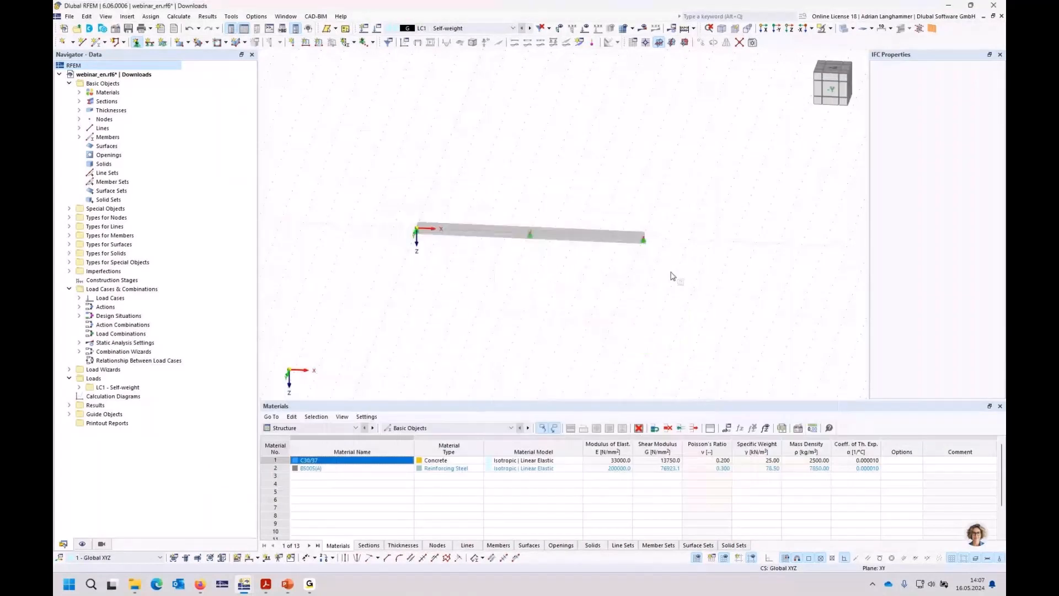
Step: Enlarge the display size of the nodal support symbols on the beam
scroll(650, 268, up, 2)
right_click(640, 227)
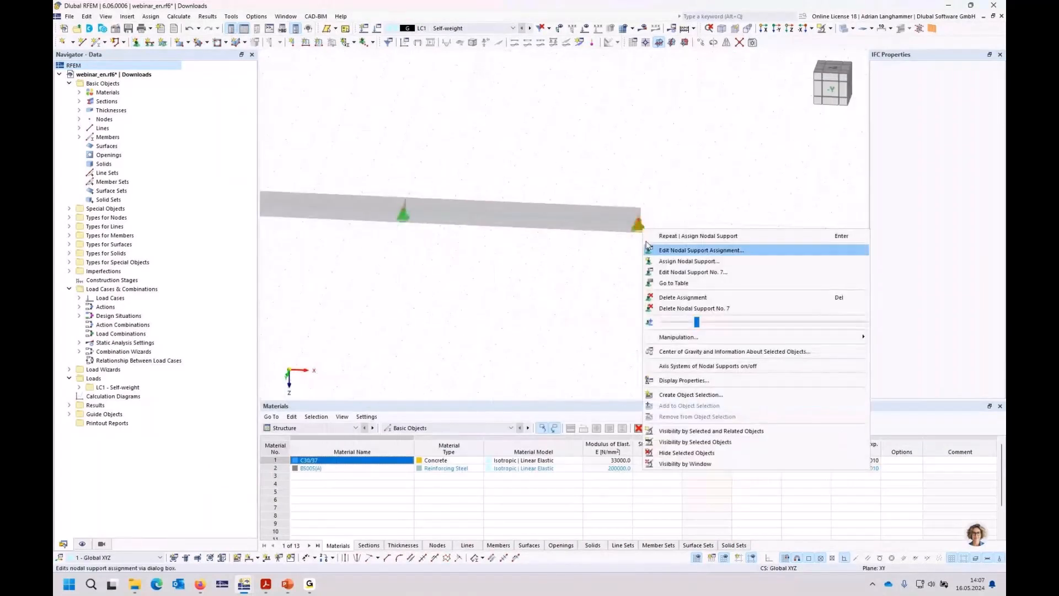
drag(704, 326, 739, 325)
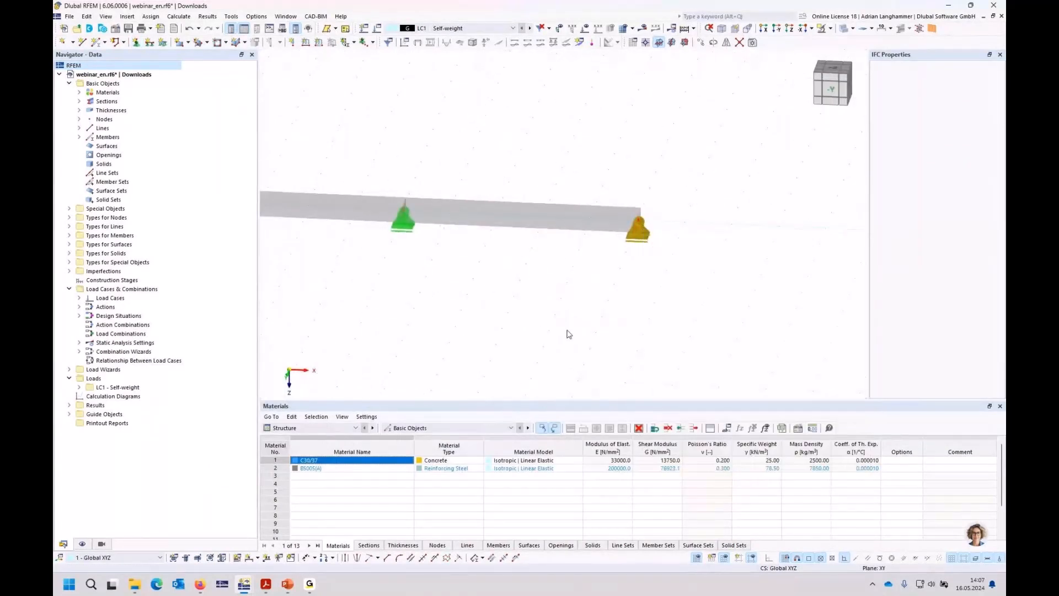
middle_drag(568, 331, 636, 287)
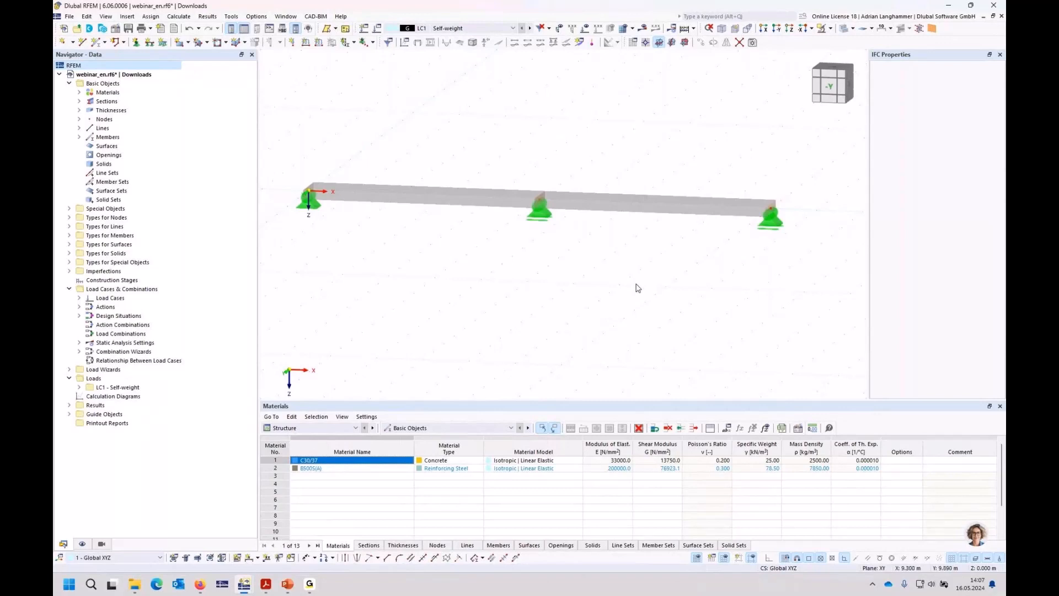
Step: Activate creep for the C30/37 concrete and show its creep coefficient curve for section R_M1 1000/200
click(79, 93)
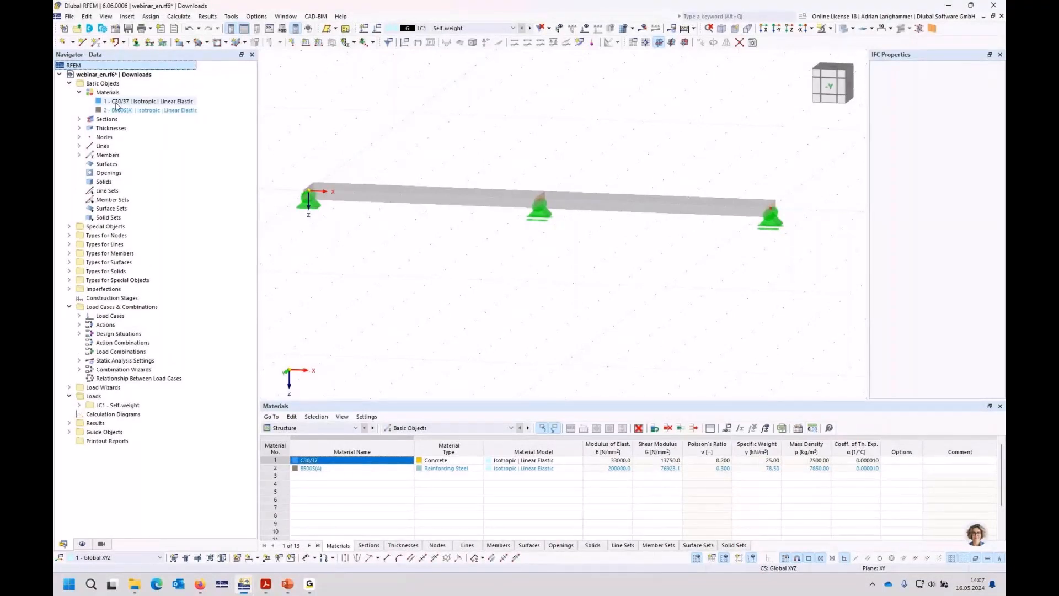
double_click(117, 102)
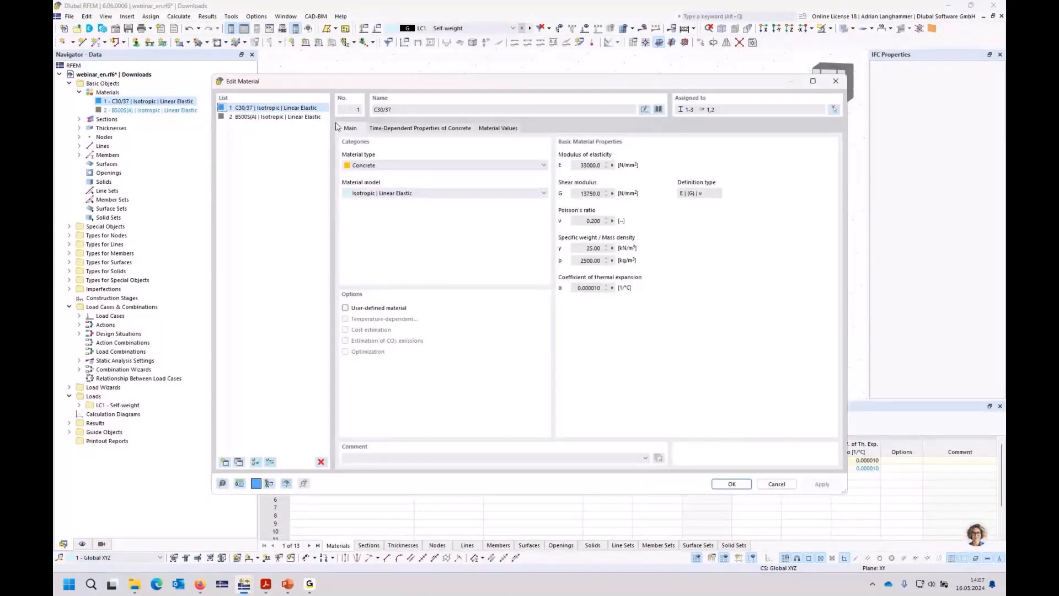
click(383, 129)
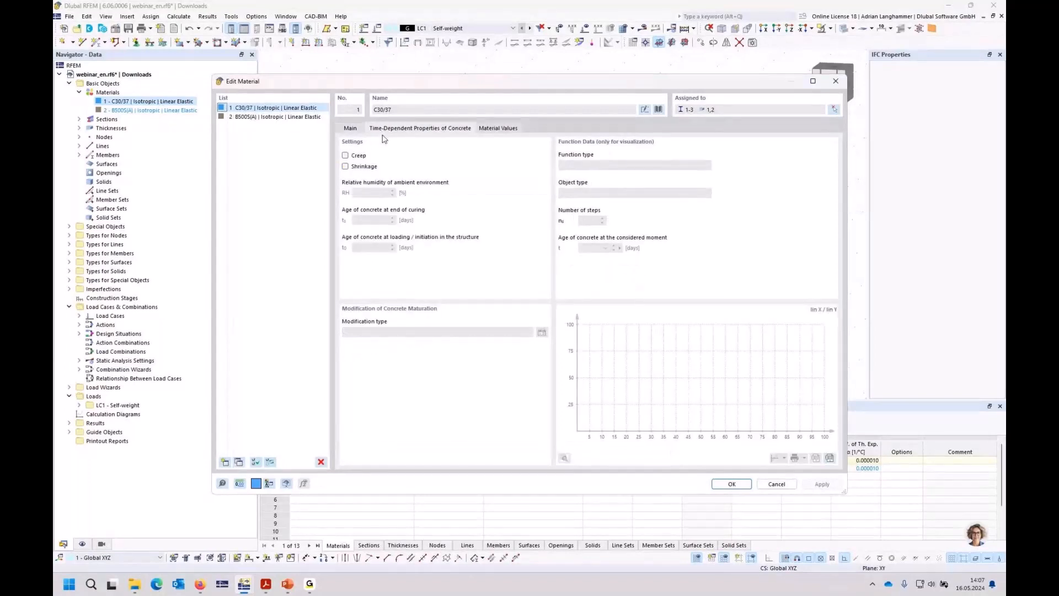
click(362, 156)
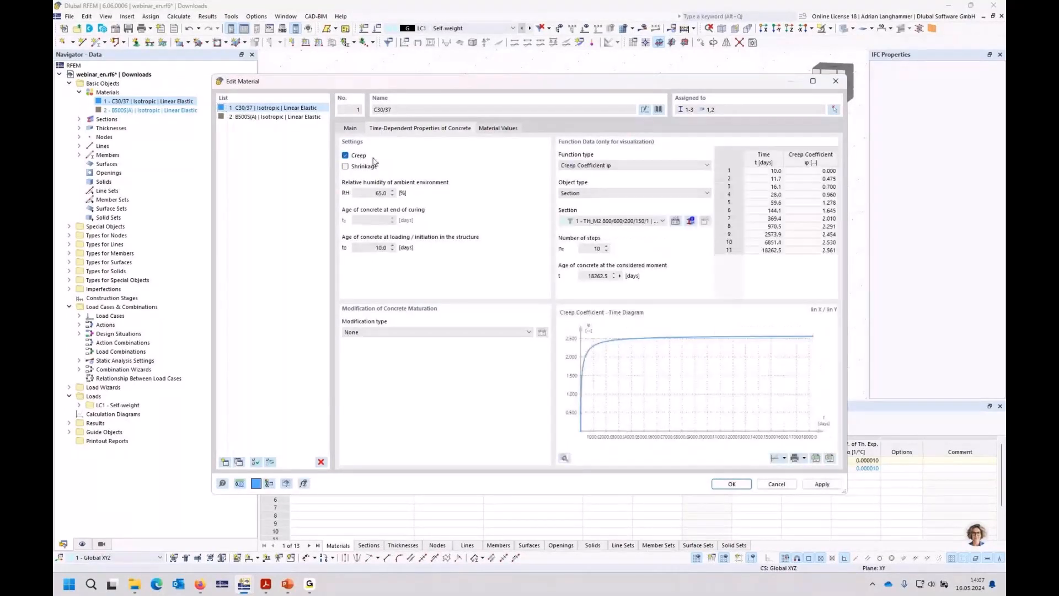
click(648, 222)
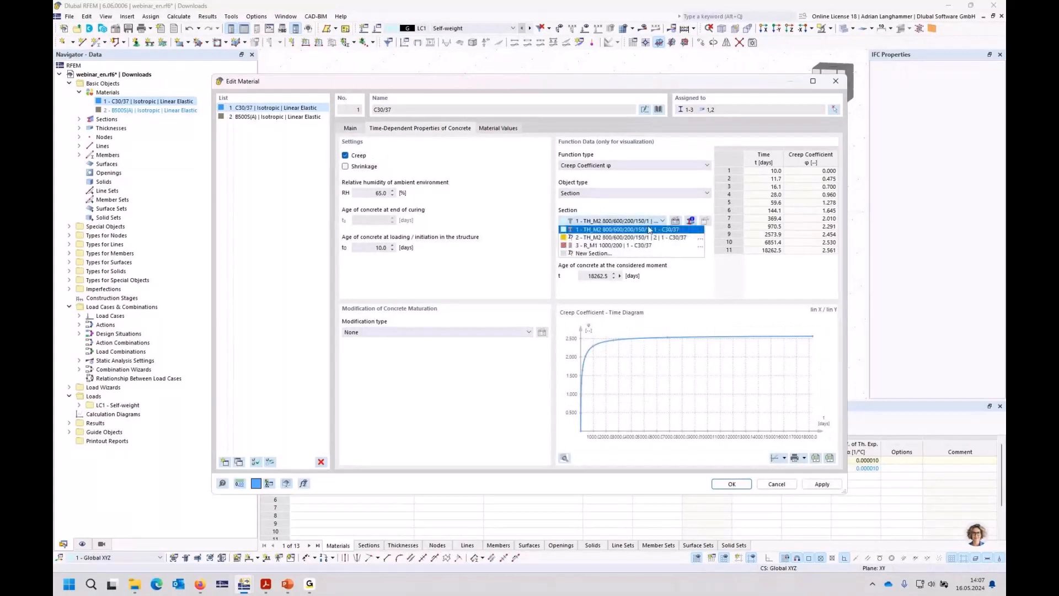
click(648, 243)
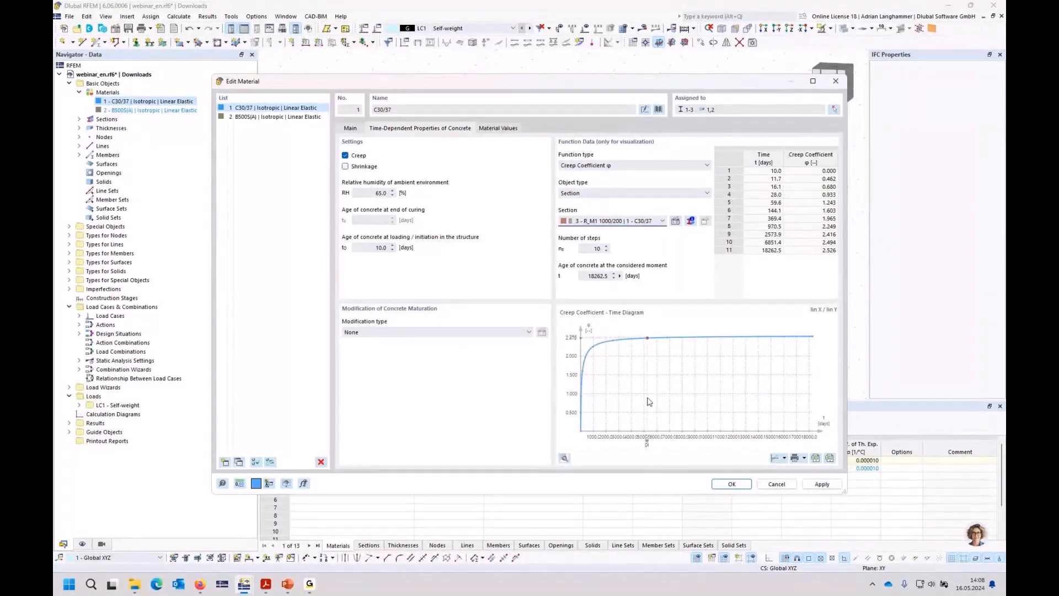
Step: Accept the creep settings of the C30/37 concrete and keep LC1 Self-weight as the current load case
mouse_move(583, 413)
mouse_move(796, 344)
click(743, 488)
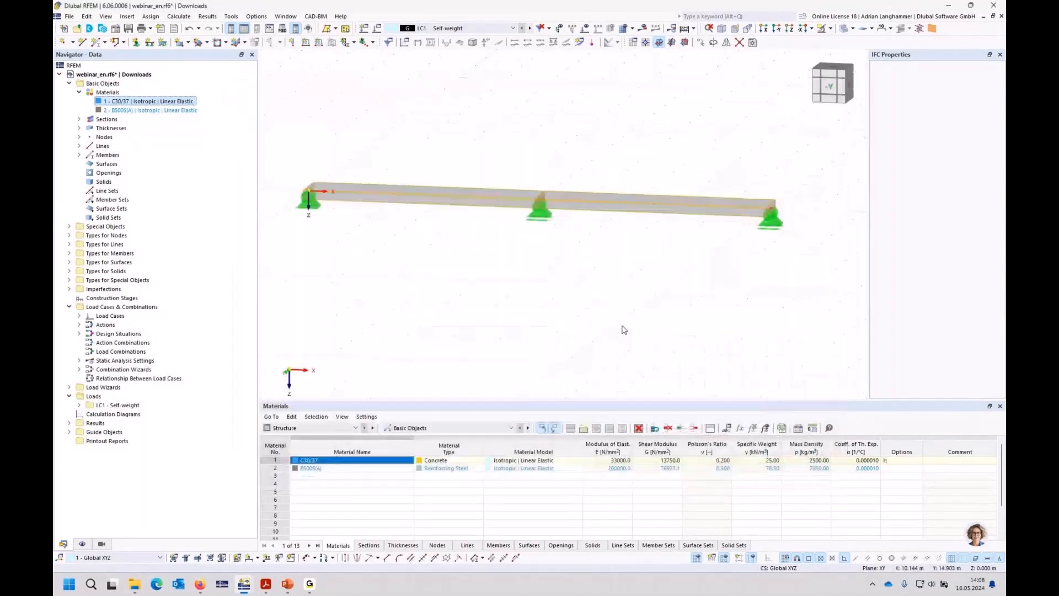
middle_drag(532, 293, 537, 287)
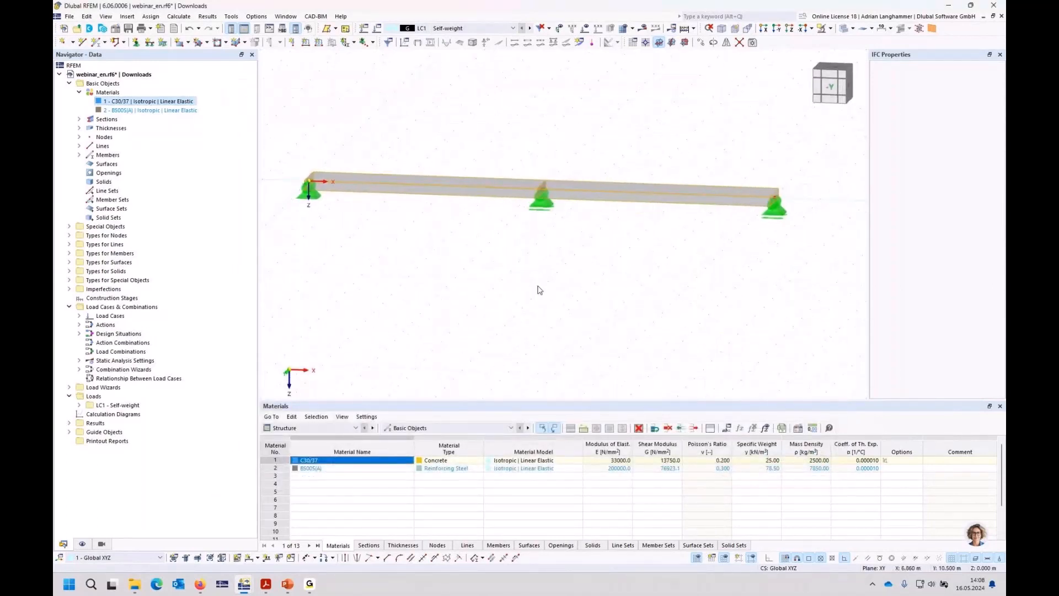
click(485, 28)
click(486, 36)
Step: Create a first construction stage with member changes enabled and add all members to it
click(106, 299)
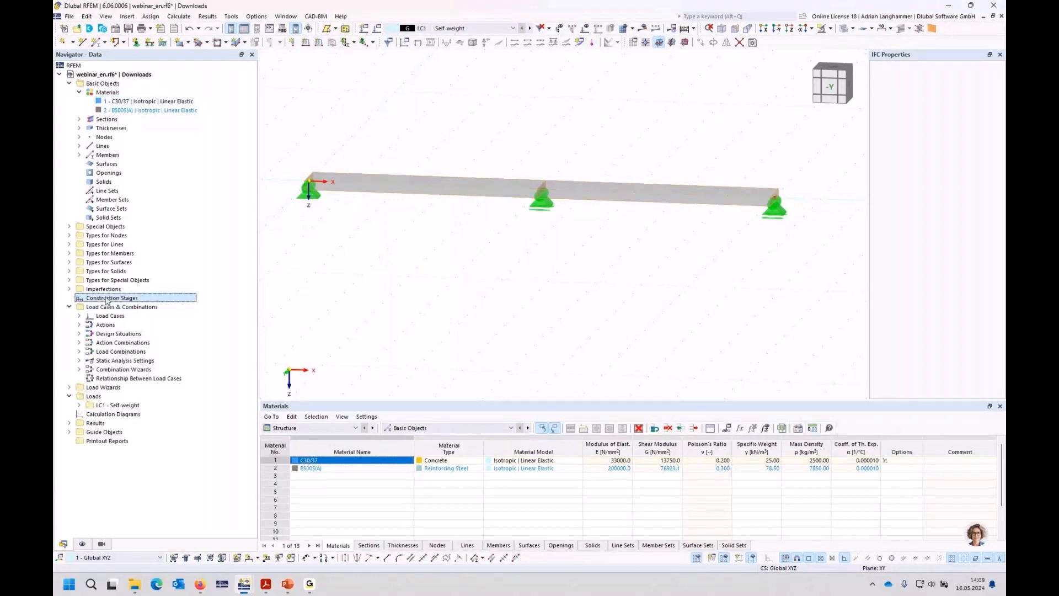
right_click(107, 299)
click(138, 315)
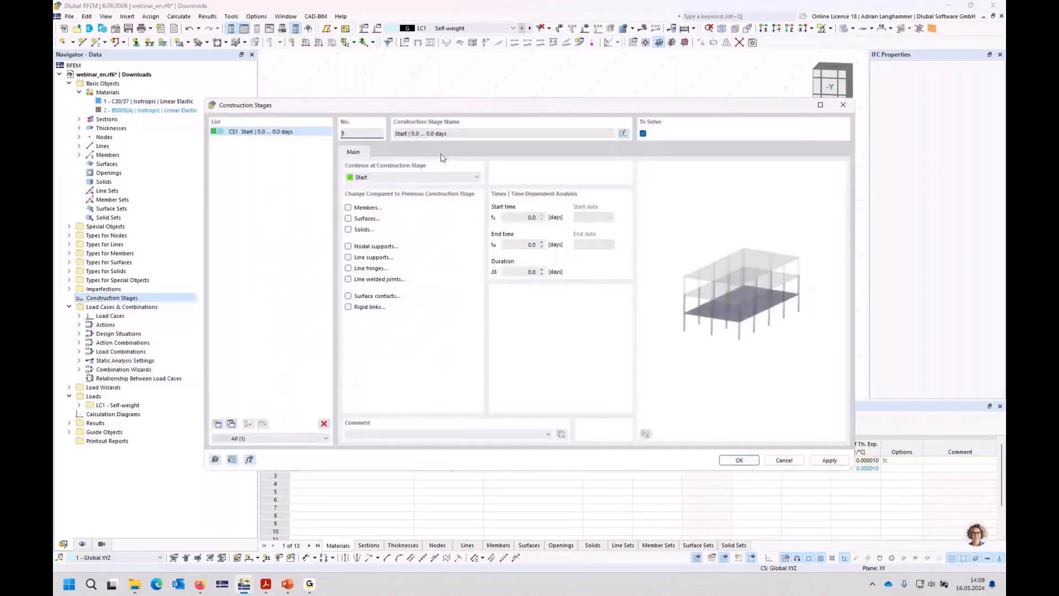
drag(421, 102, 468, 256)
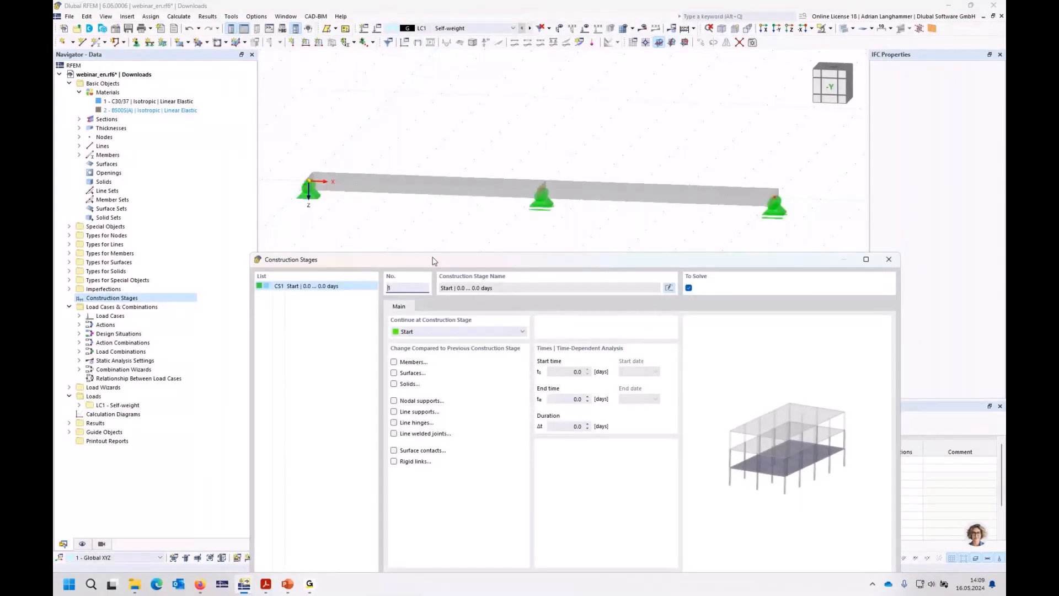
drag(434, 260, 411, 231)
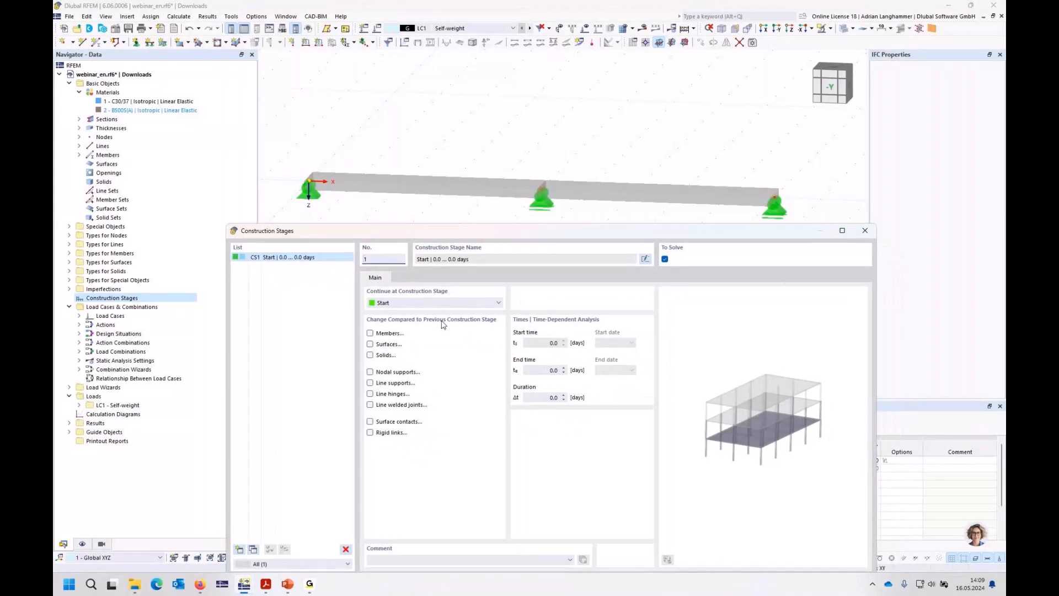
click(370, 333)
click(405, 278)
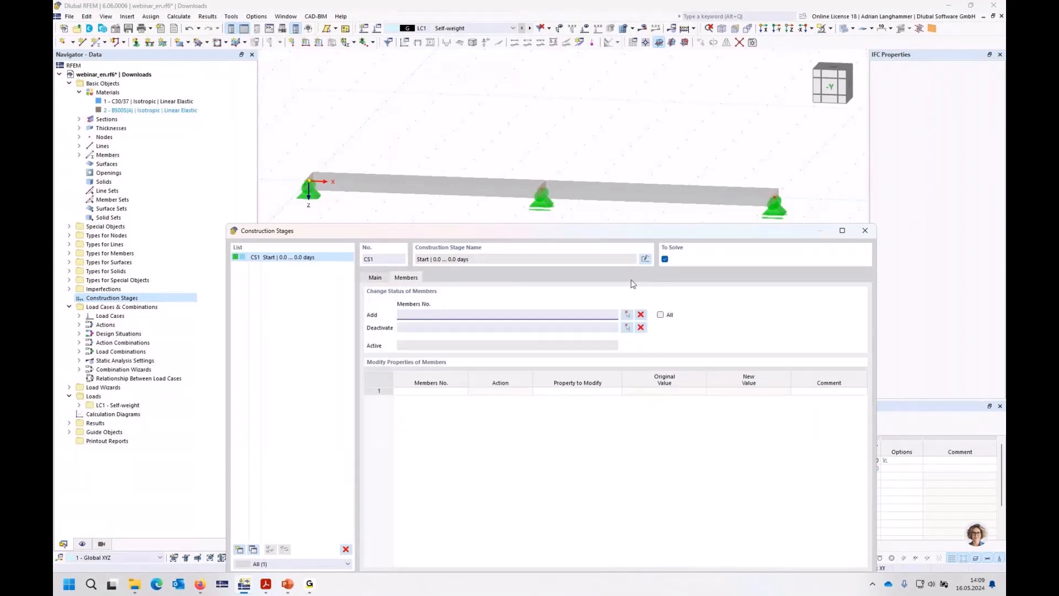
click(661, 315)
click(661, 315)
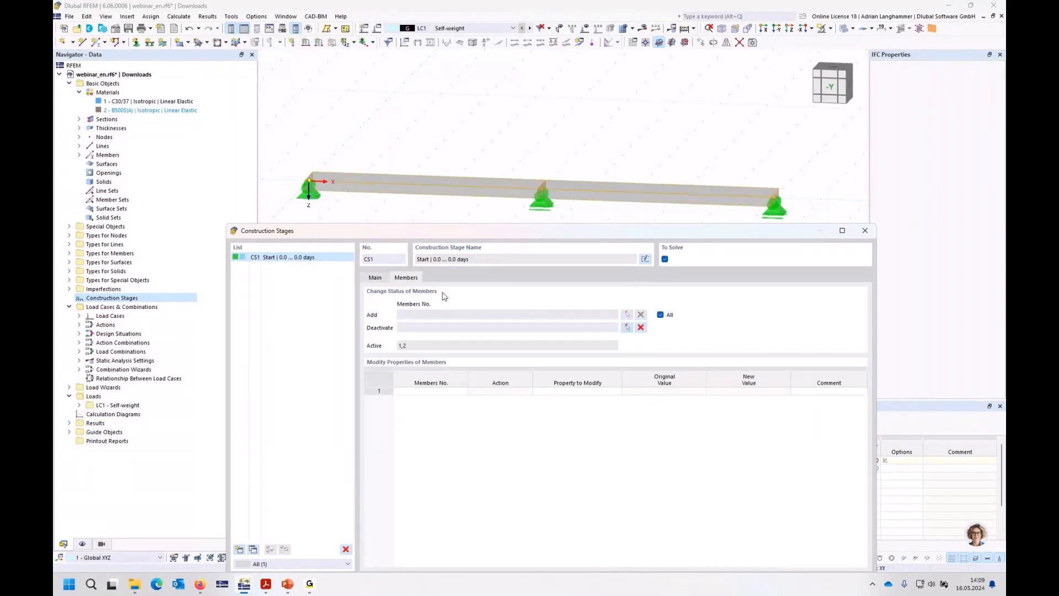
Step: Enable nodal support changes in CS1, add all supports and deactivate those at end nodes 1 and 3
click(375, 280)
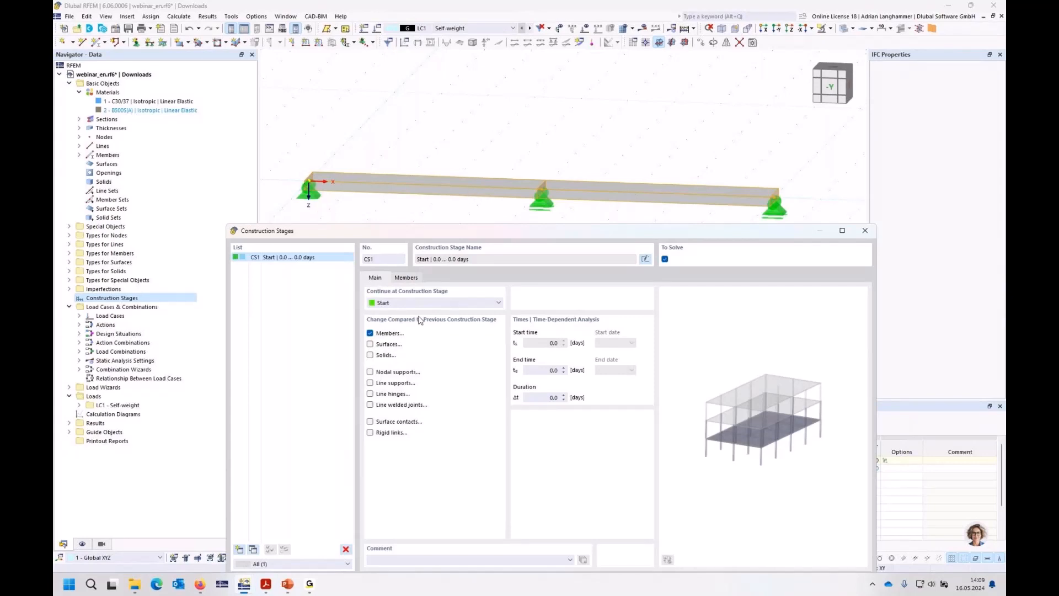
click(376, 371)
click(407, 278)
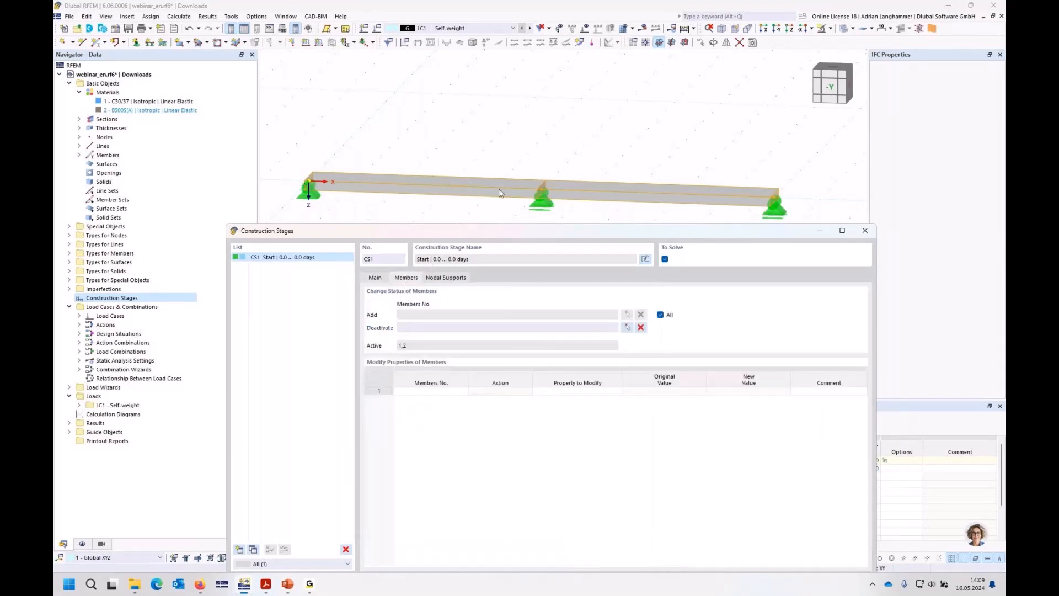
click(446, 278)
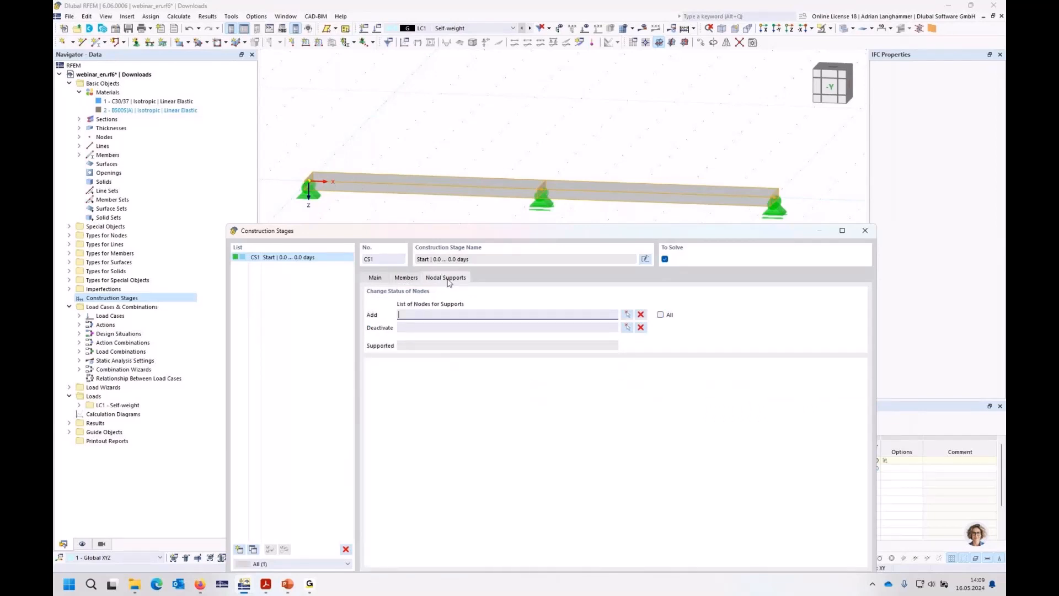
click(661, 316)
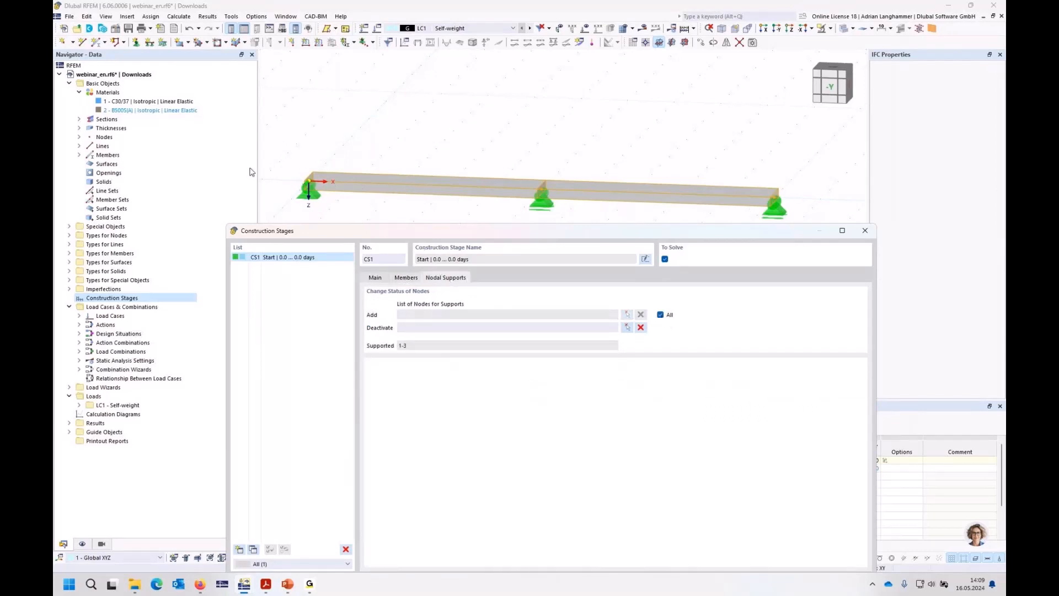
click(627, 328)
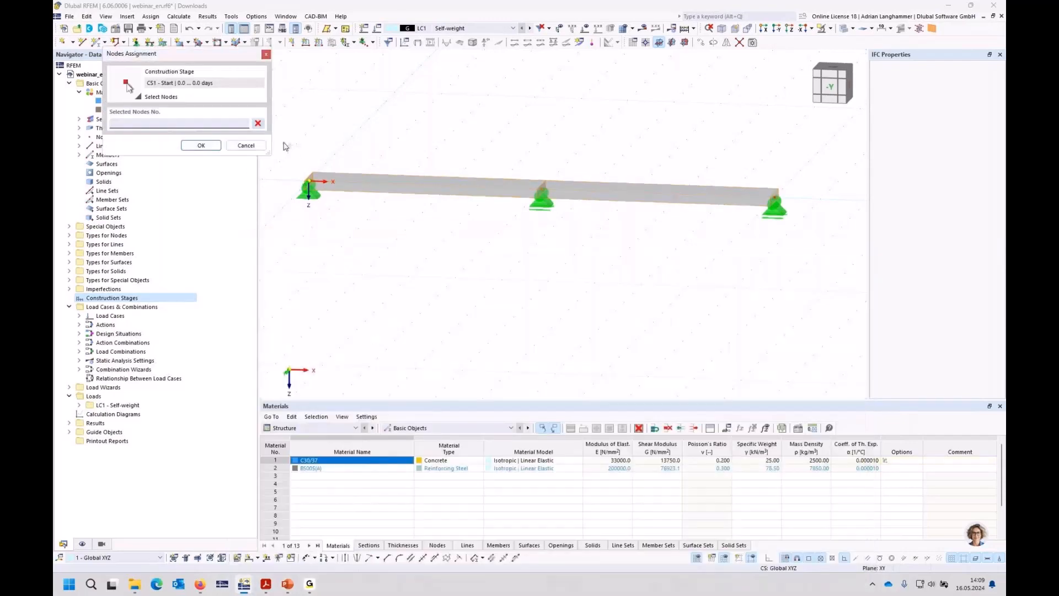
click(308, 181)
click(774, 196)
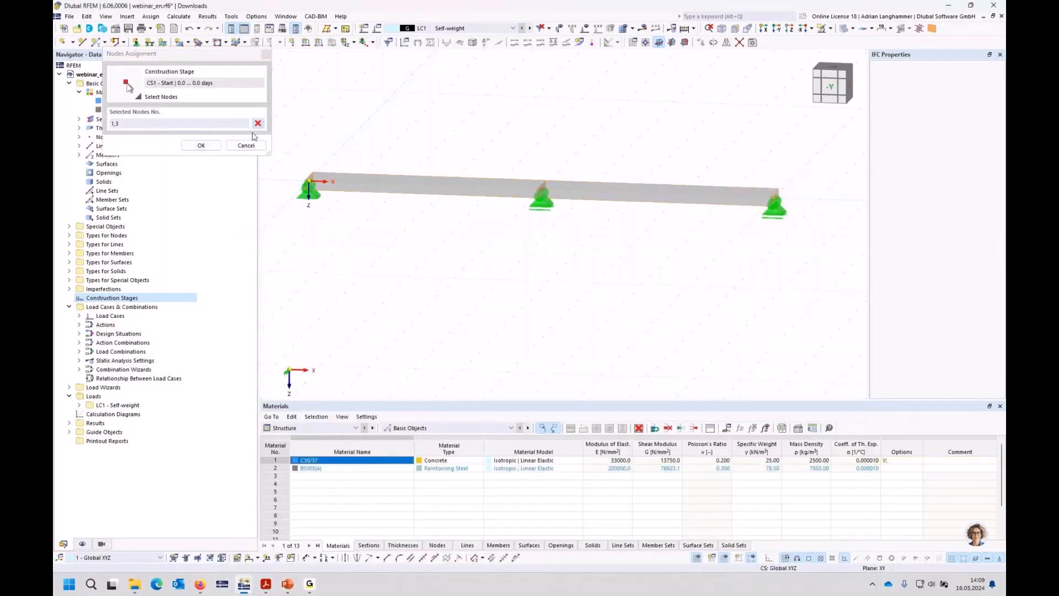
click(209, 145)
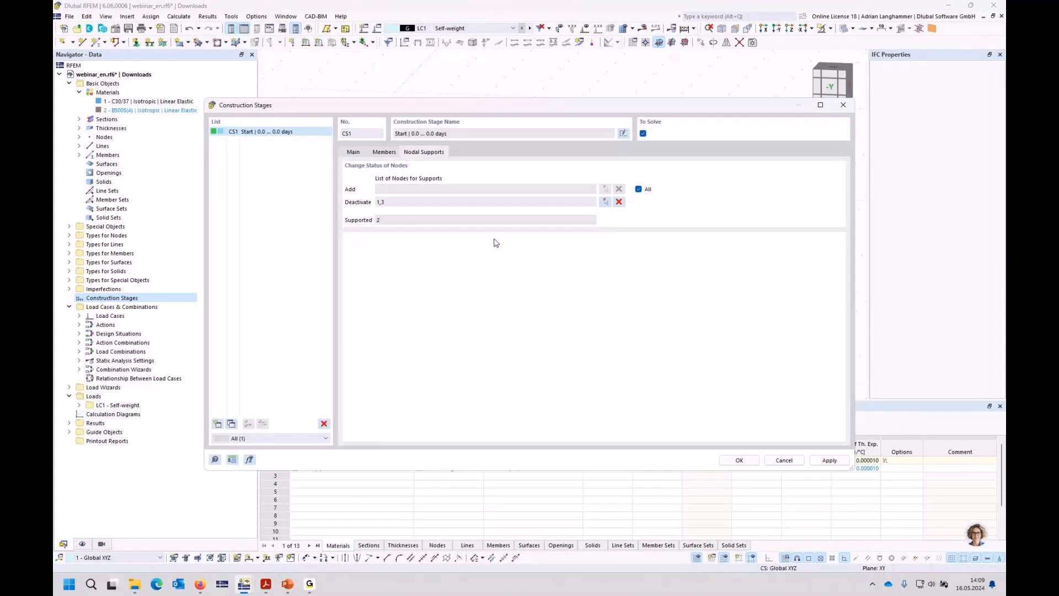
Step: Create construction stage CS2 following CS1 and add all nodal supports in it
click(356, 154)
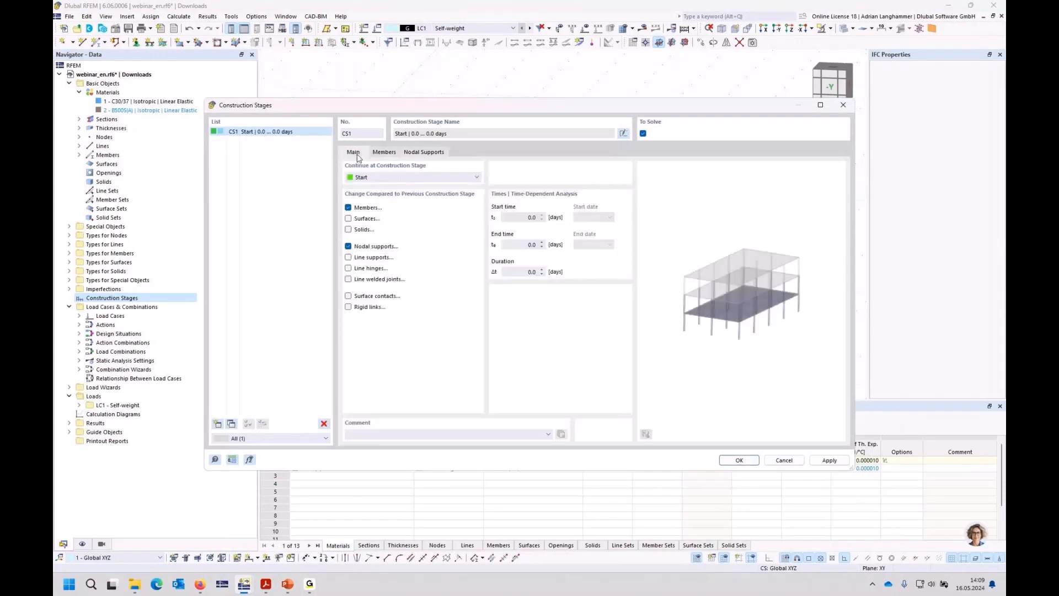
click(218, 423)
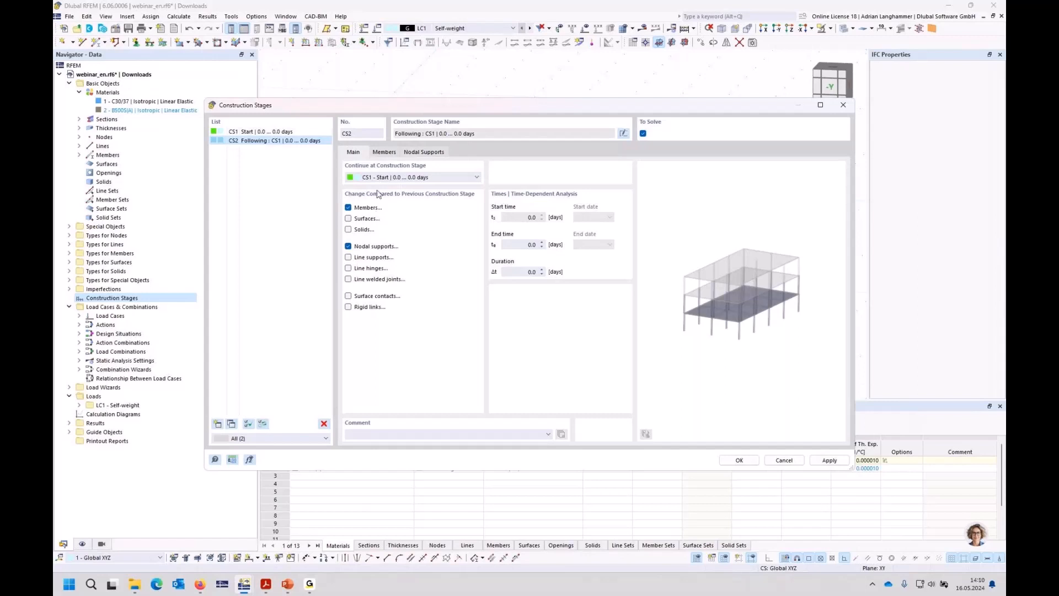
click(422, 152)
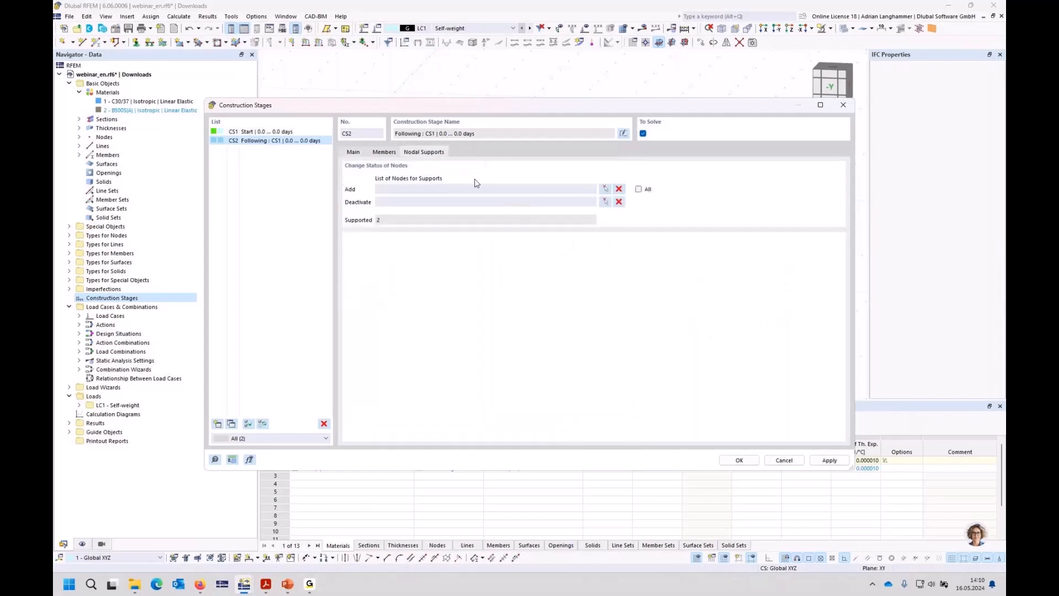
click(639, 189)
Step: Create construction stage CS3 following CS2 and set its end time to 18250 days
click(218, 424)
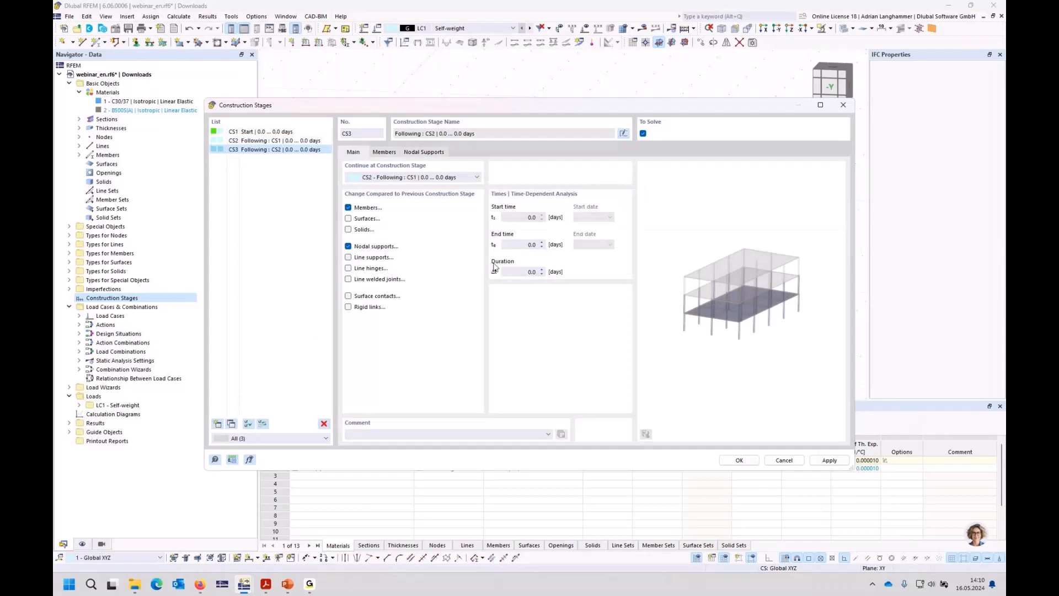
click(525, 244)
drag(525, 244, 568, 244)
text(18250)
click(517, 272)
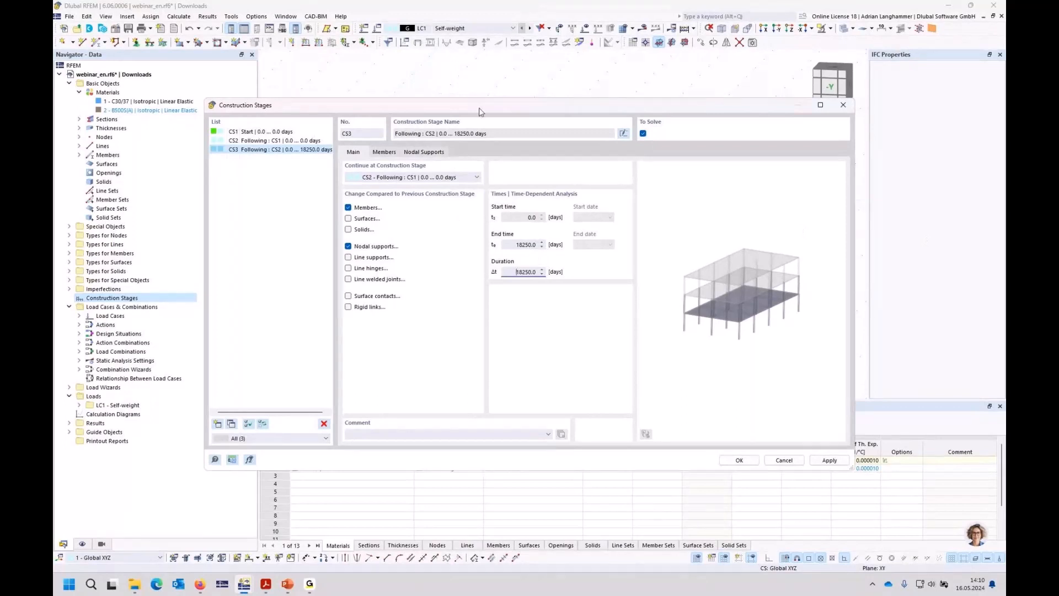
Step: Review the settings of CS2 against the beam model and accept the construction stages
click(253, 141)
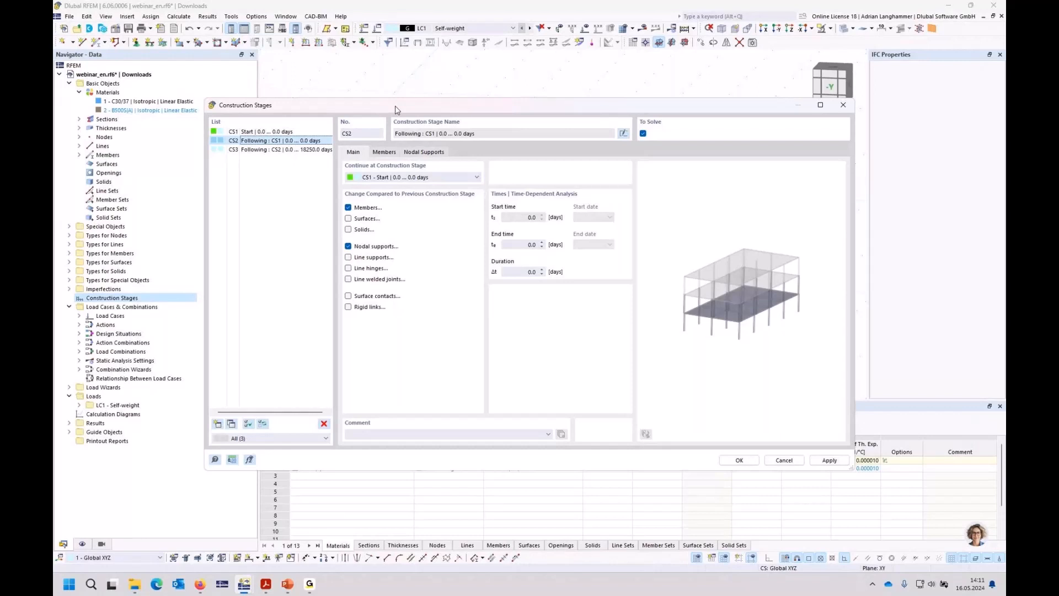
drag(395, 109, 375, 295)
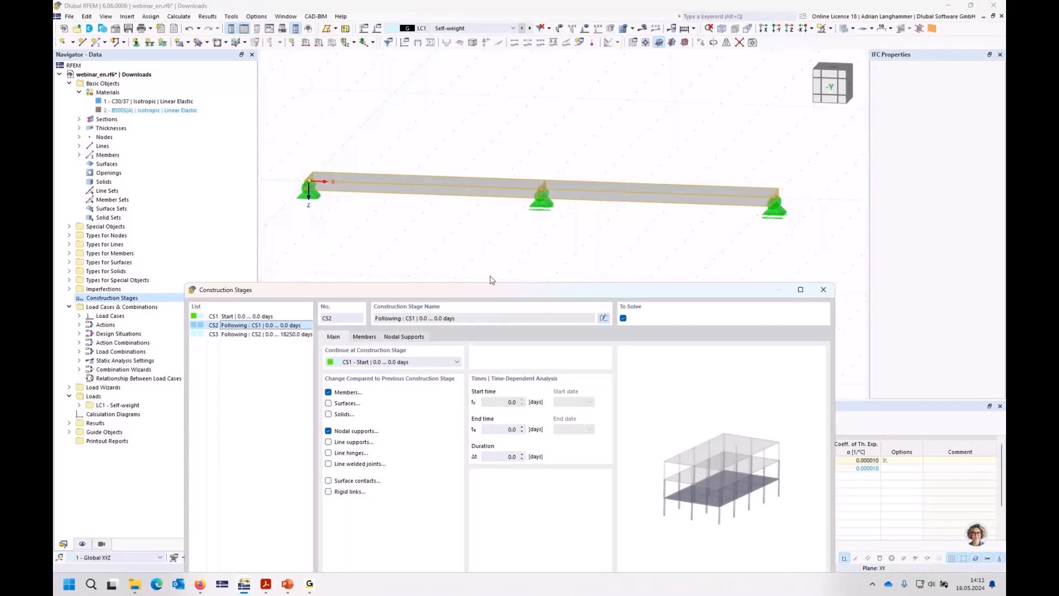
drag(491, 290, 463, 56)
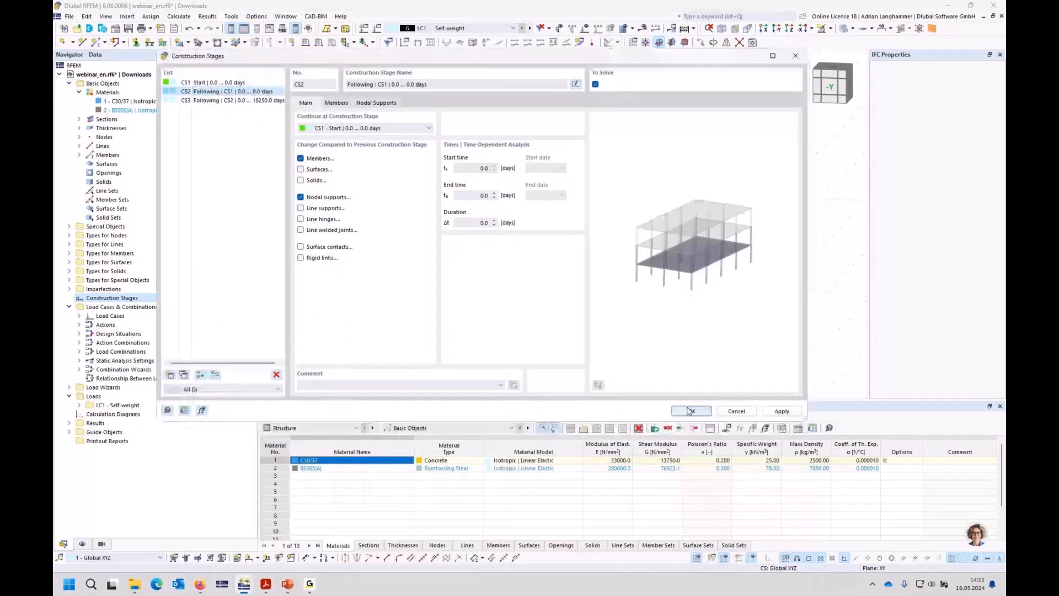
click(689, 411)
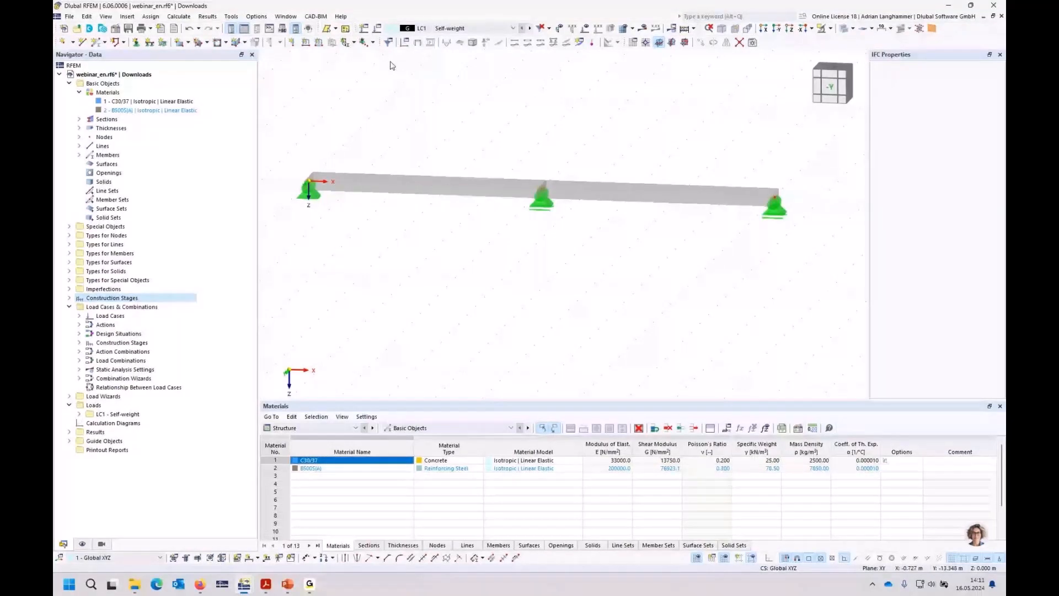
Step: Display construction stage CS1 on the beam and assign load case LC1 Self-weight to it
click(441, 28)
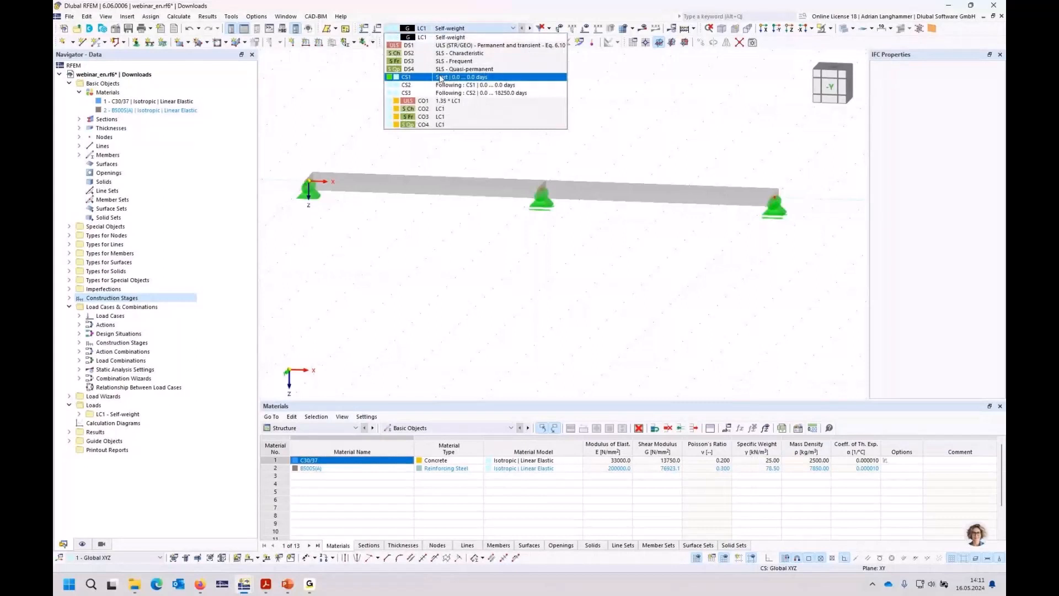
click(442, 77)
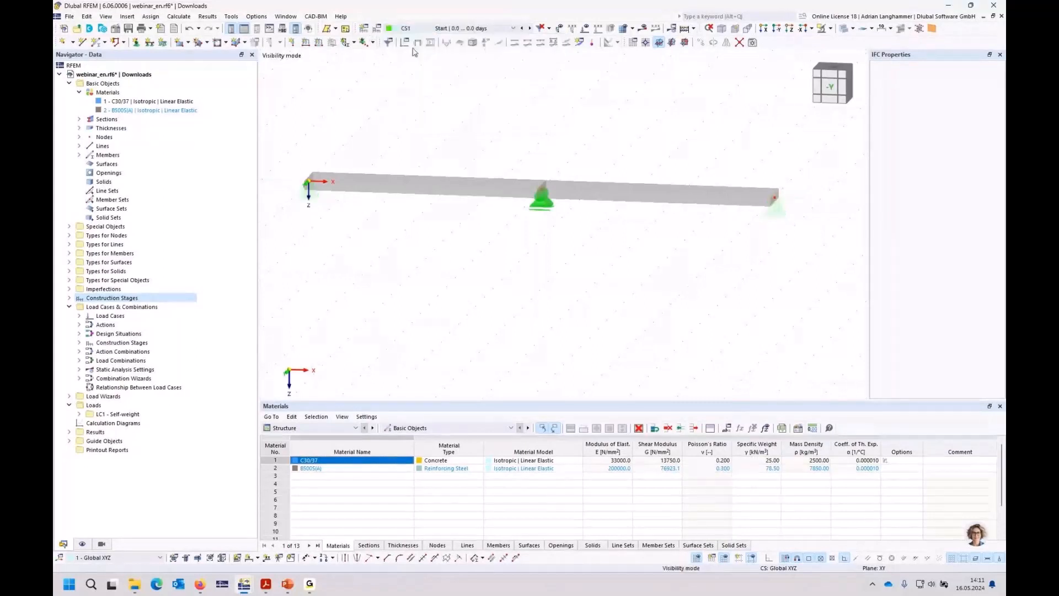
click(375, 30)
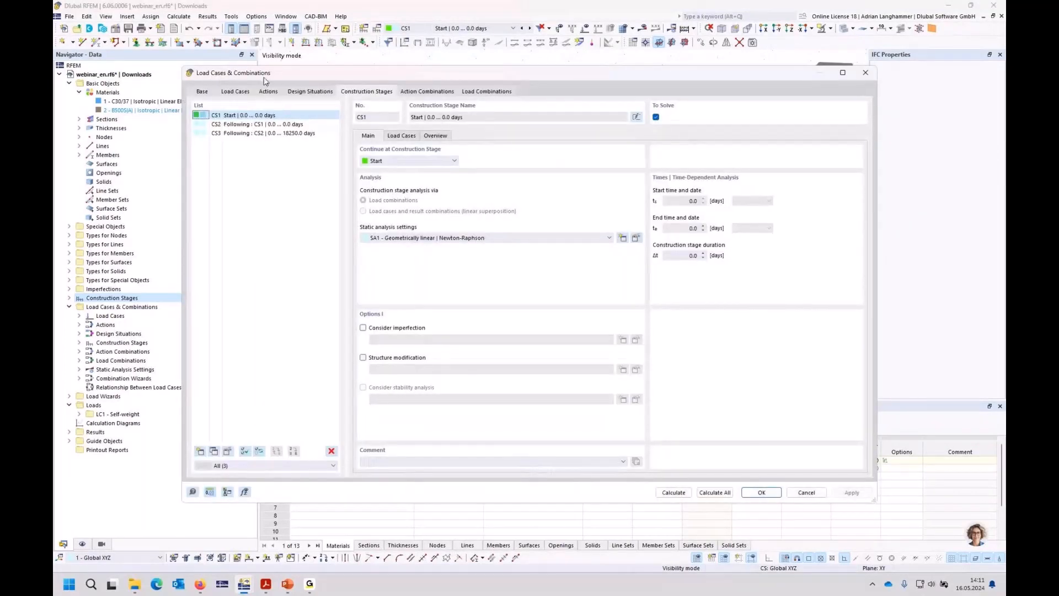
click(234, 124)
click(235, 115)
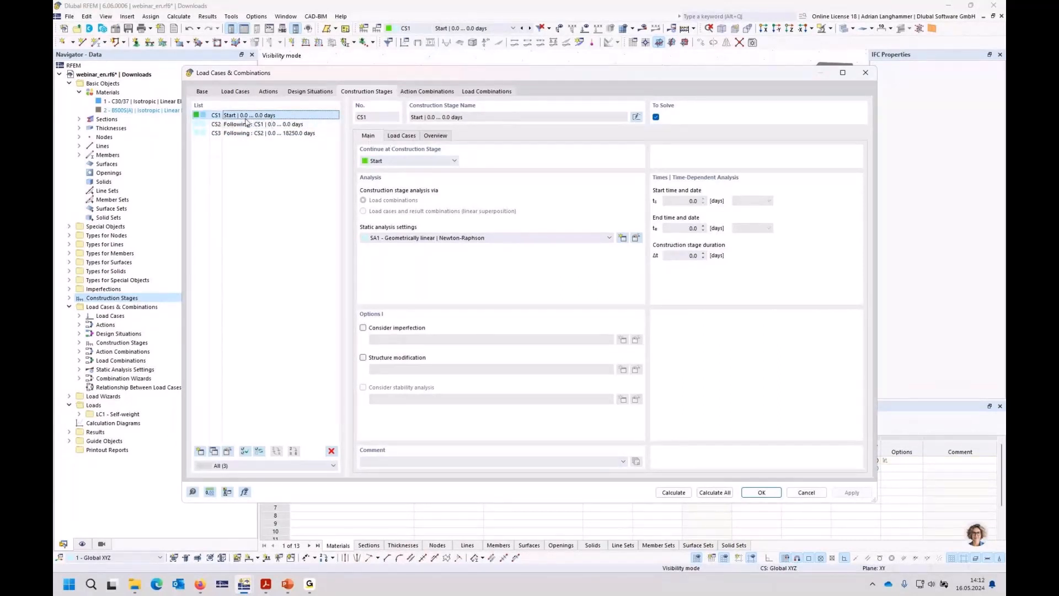
click(401, 136)
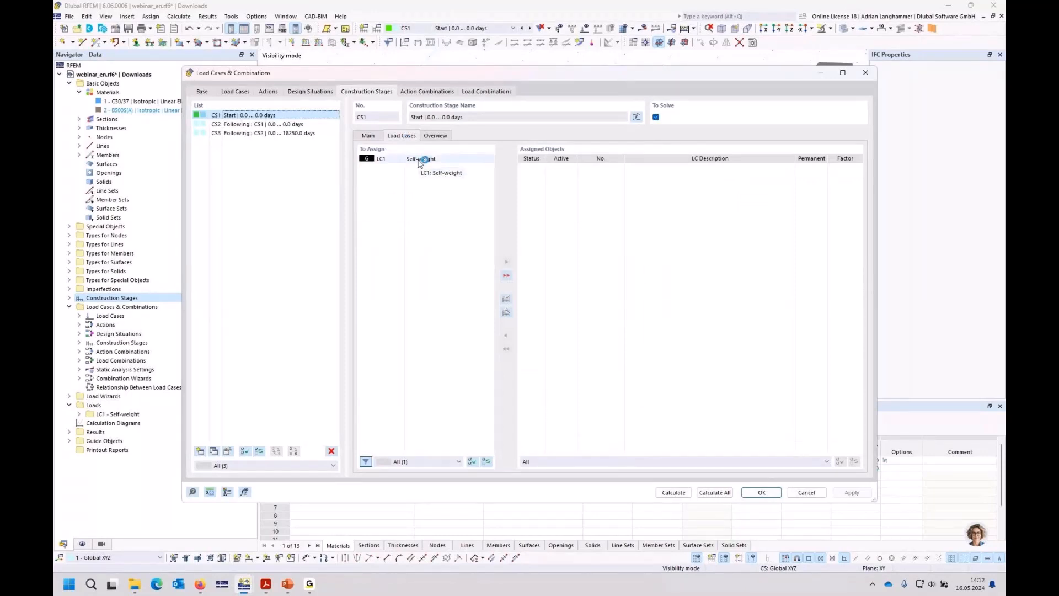
double_click(420, 159)
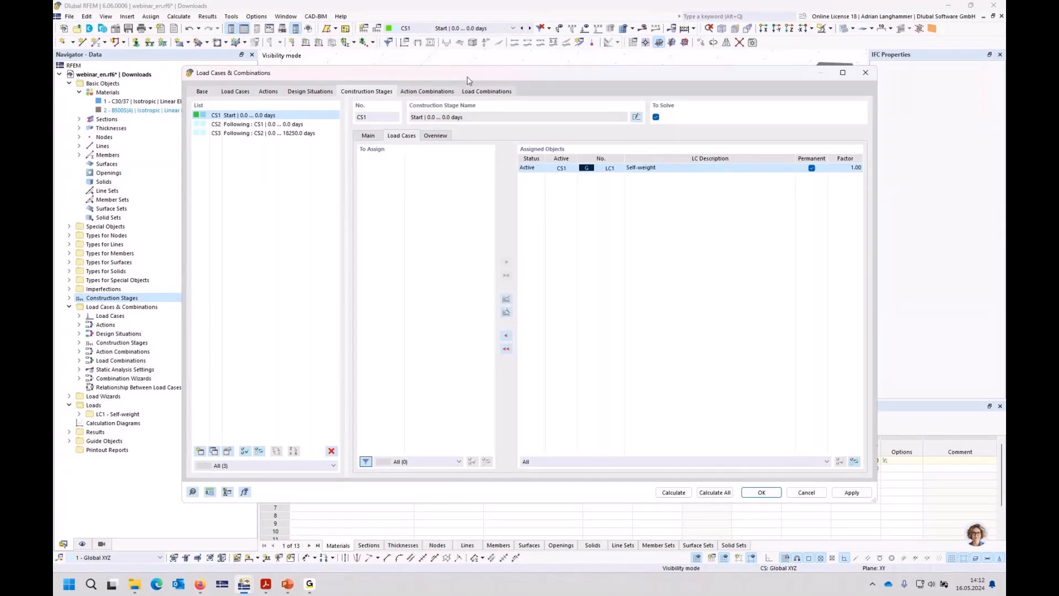
Step: Check the load cases assigned to the construction stages, then accept the settings with CS1 kept as the displayed stage
drag(468, 80, 480, 82)
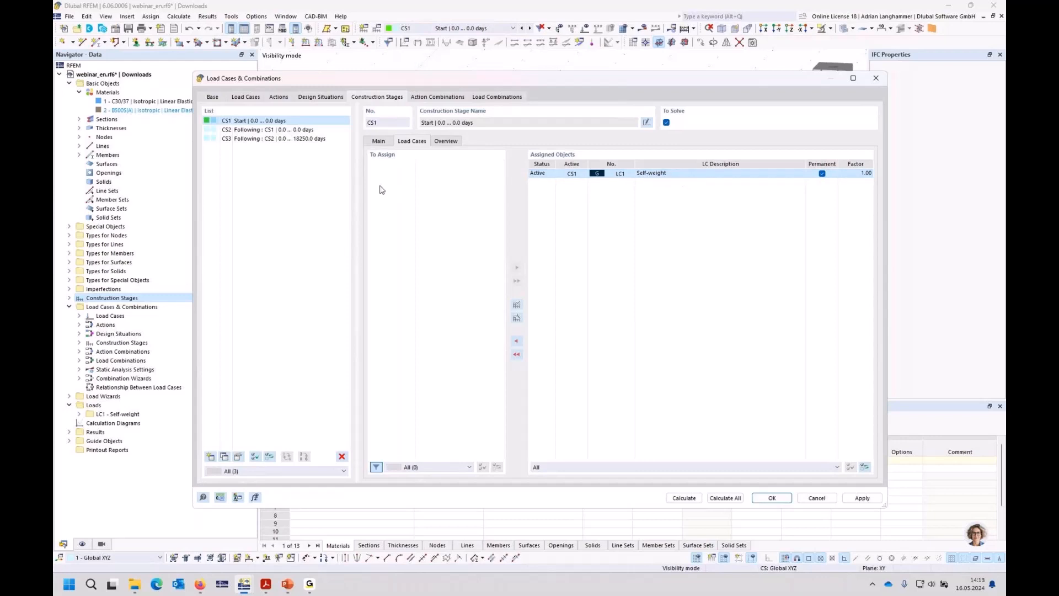
click(297, 132)
click(269, 141)
click(292, 123)
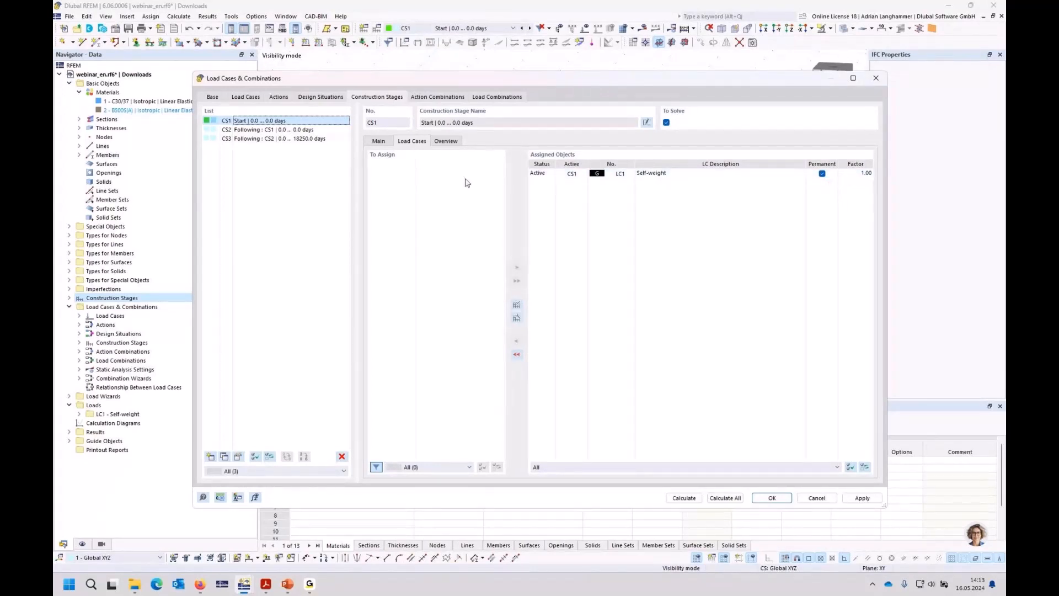
click(772, 498)
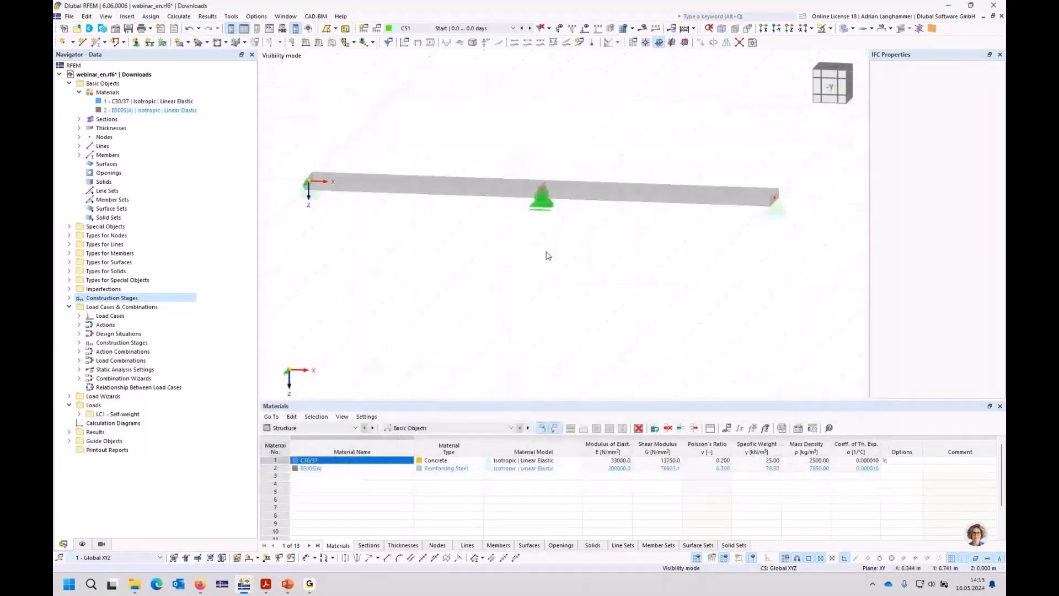
click(494, 32)
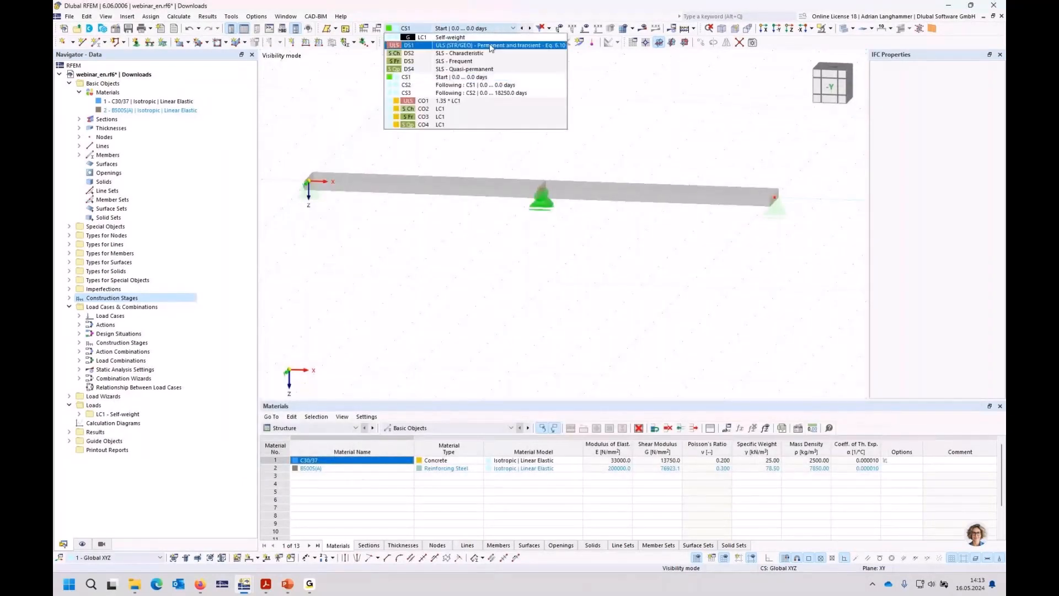
click(492, 79)
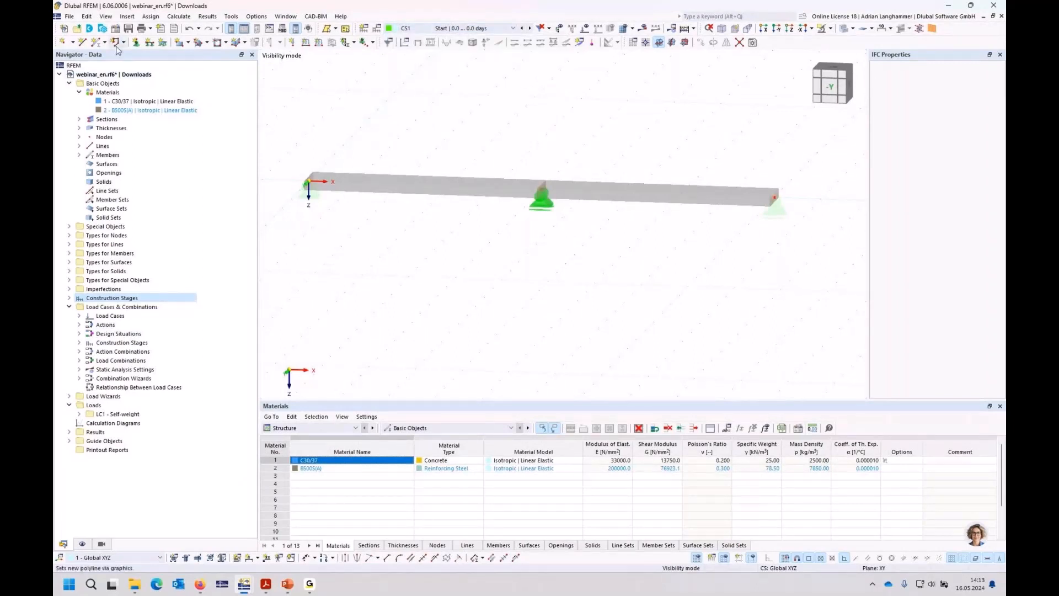
Step: Save the model and compare the beam supports shown in construction stages CS1 and CS2
click(128, 29)
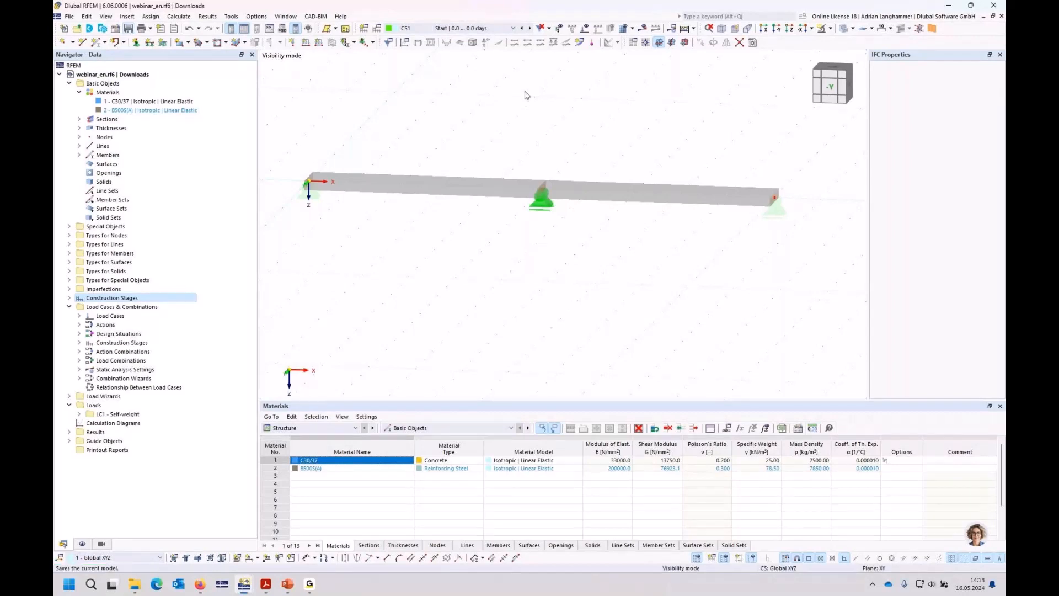
middle_drag(524, 95, 491, 122)
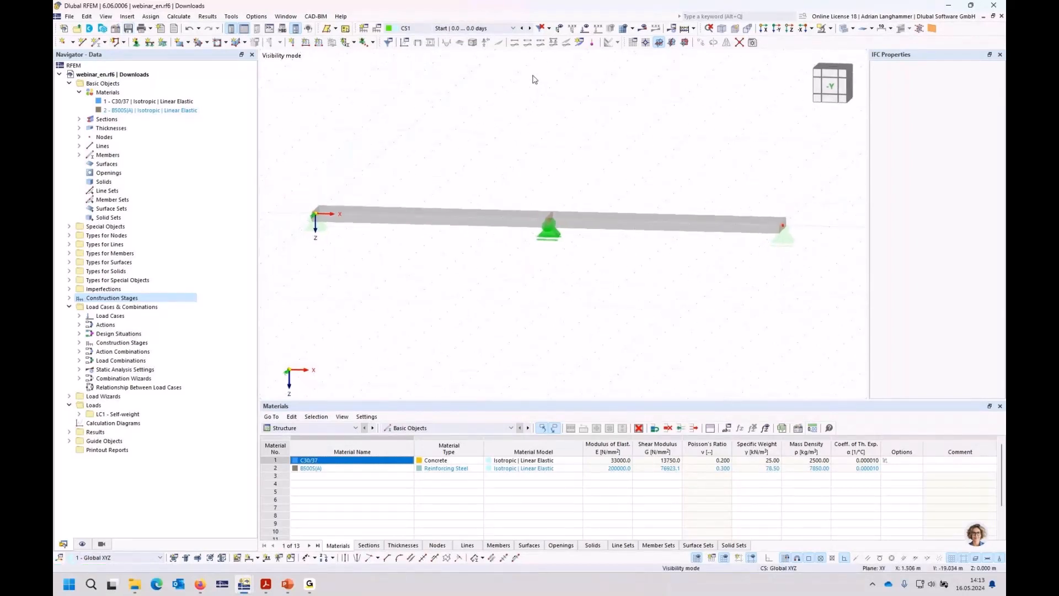
click(497, 31)
click(495, 79)
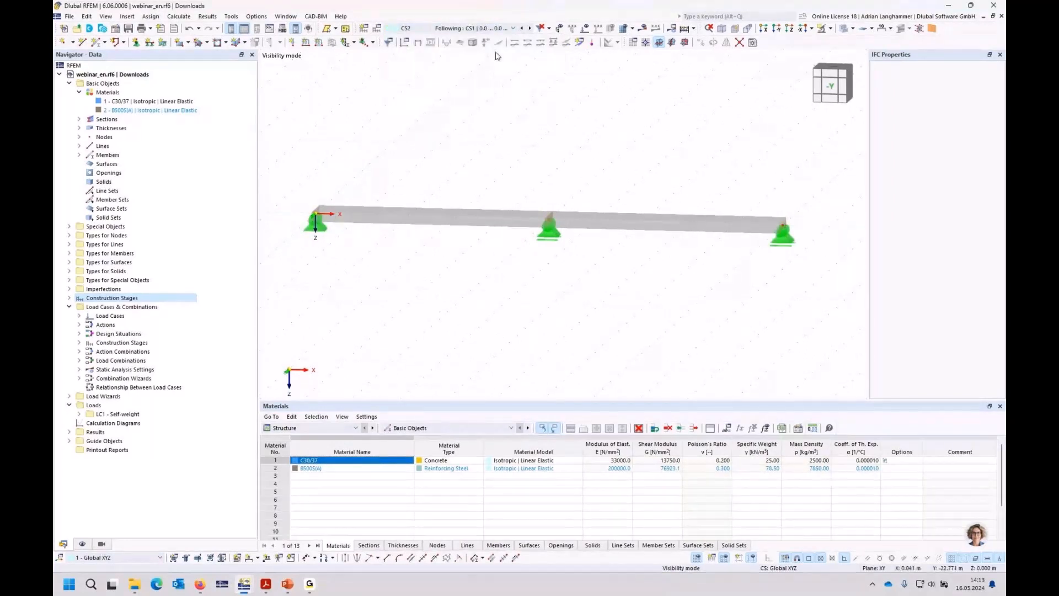
click(495, 30)
click(496, 78)
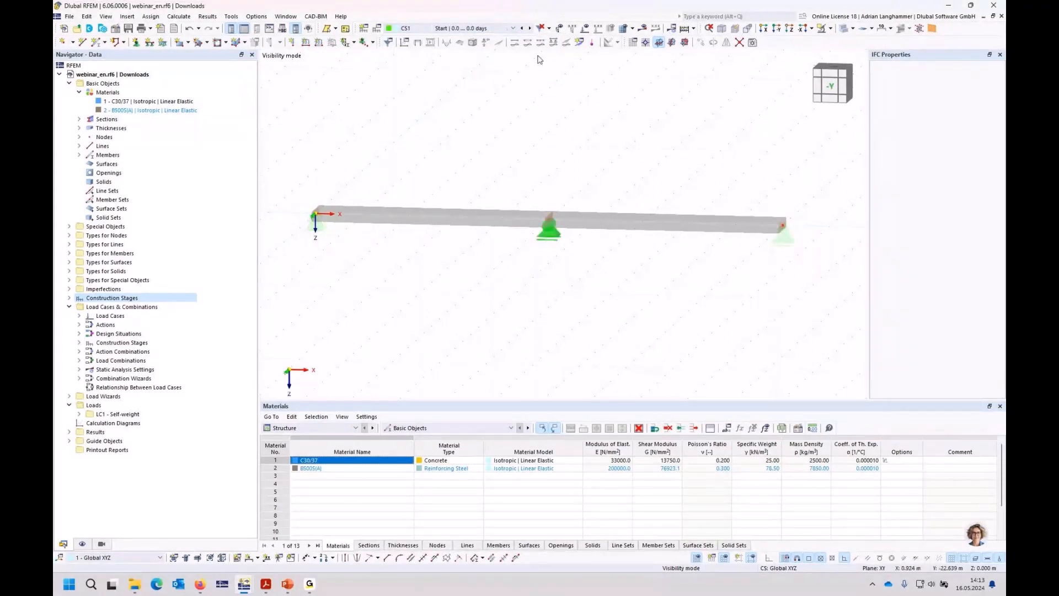
click(530, 28)
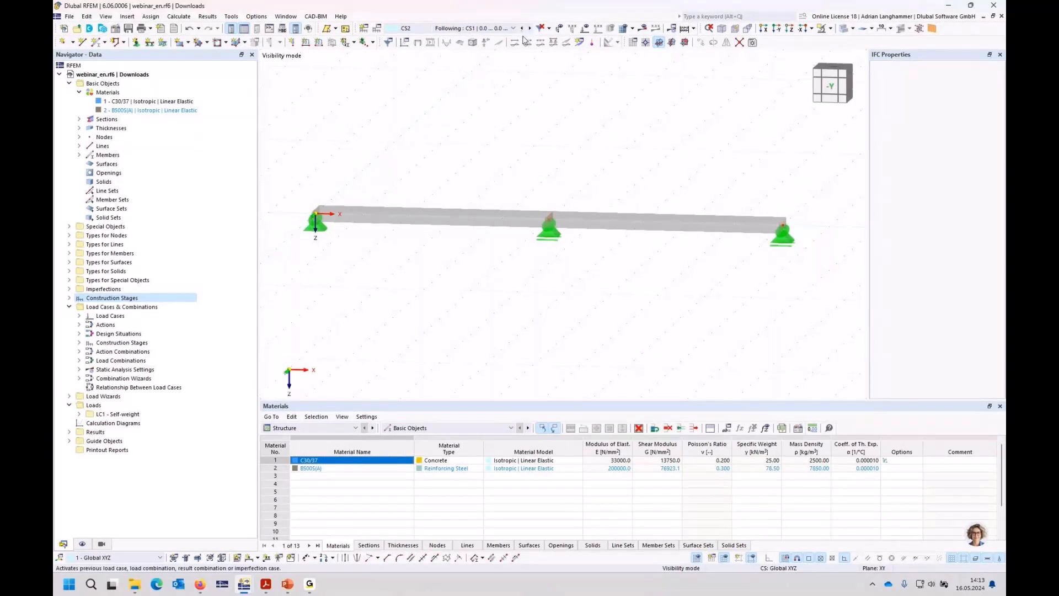
click(521, 28)
Step: Open the nodal support settings of construction stage CS1 and turn off adding the supports at all nodes
click(69, 298)
click(112, 308)
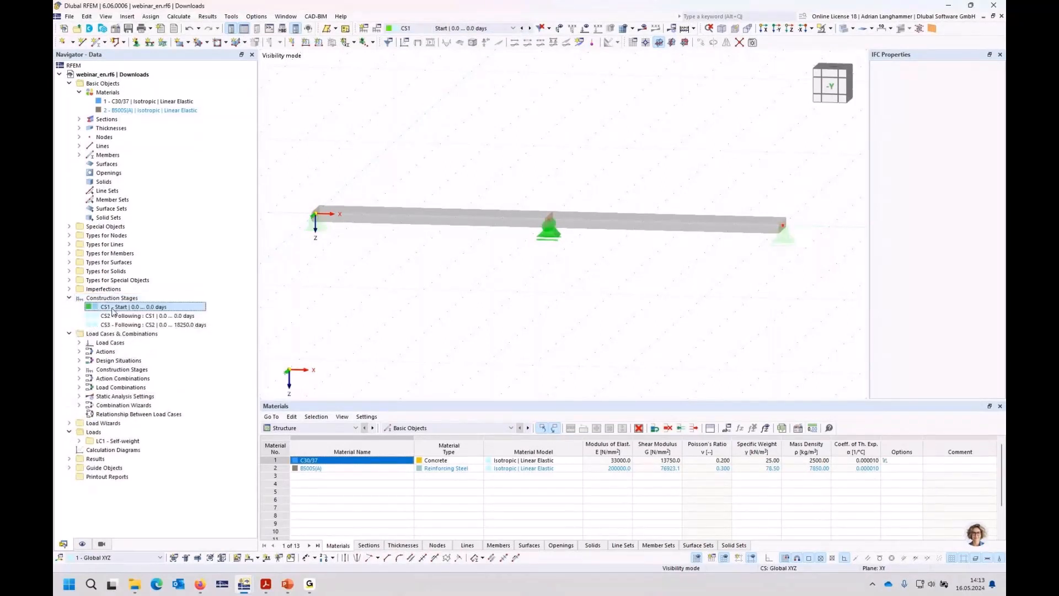
double_click(113, 311)
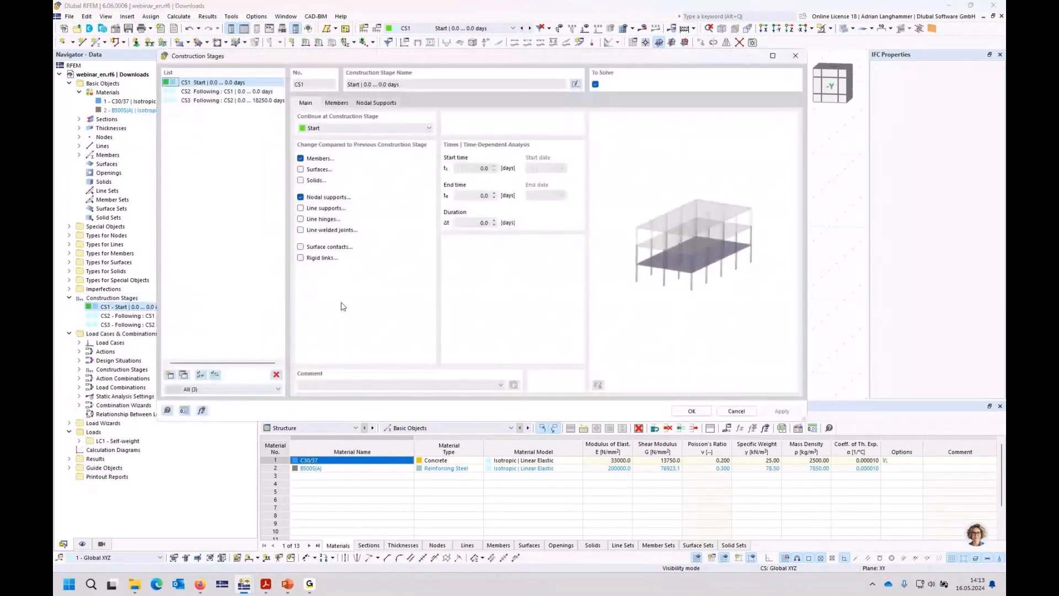
click(369, 104)
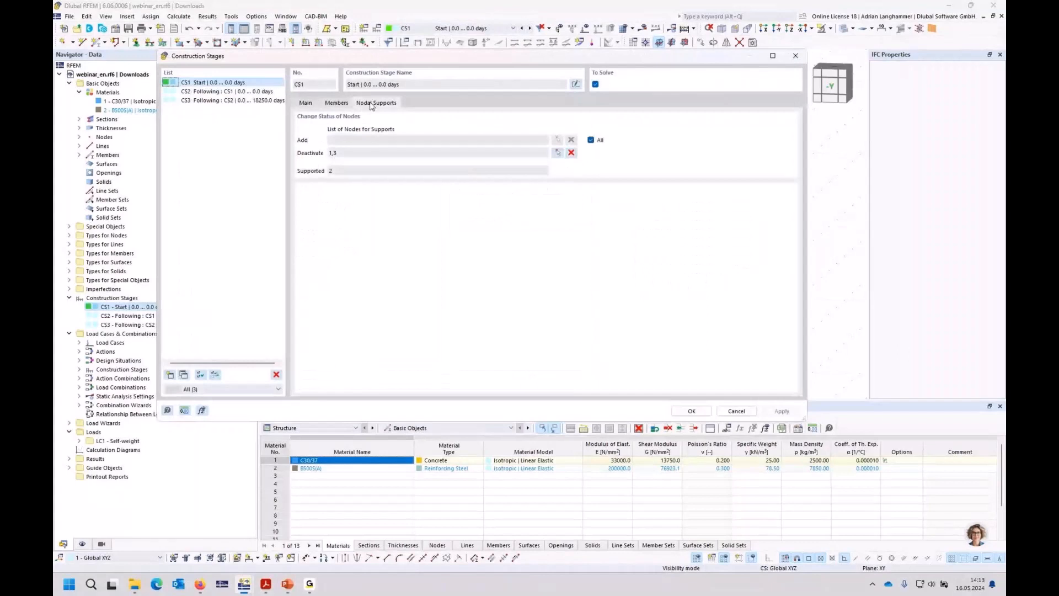
click(591, 140)
Step: Try to deactivate the supports at end nodes 1 and 3 in CS1, check CS2's nodal supports and accept the construction stages
click(557, 154)
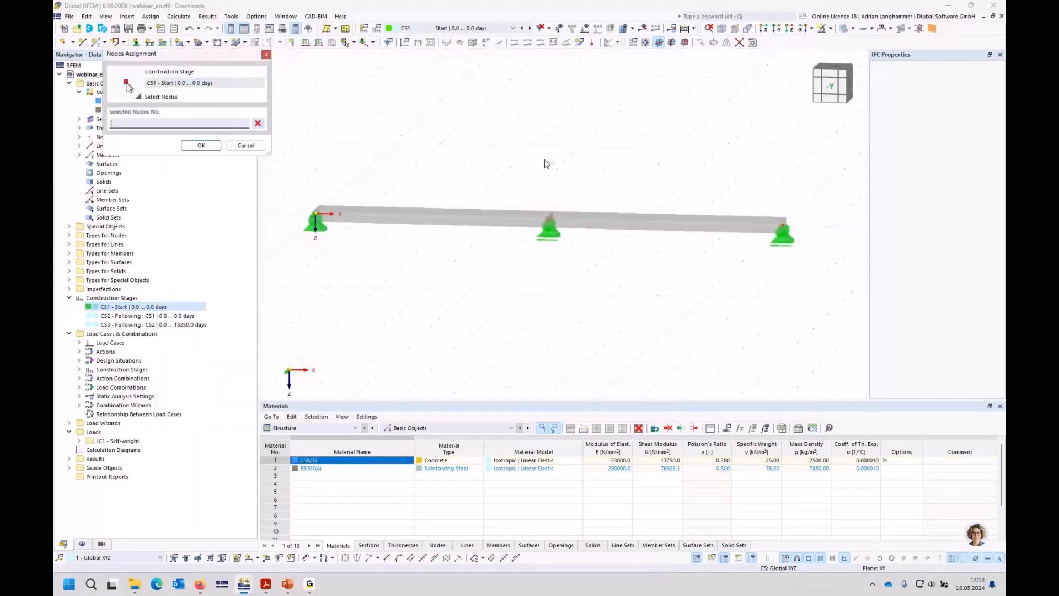
click(316, 214)
click(783, 224)
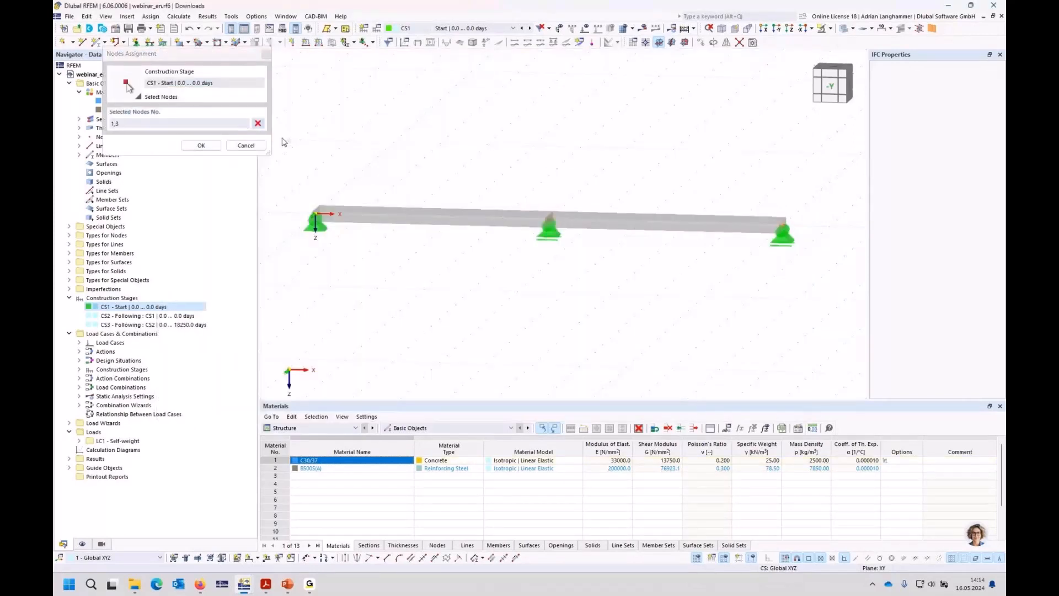
click(202, 145)
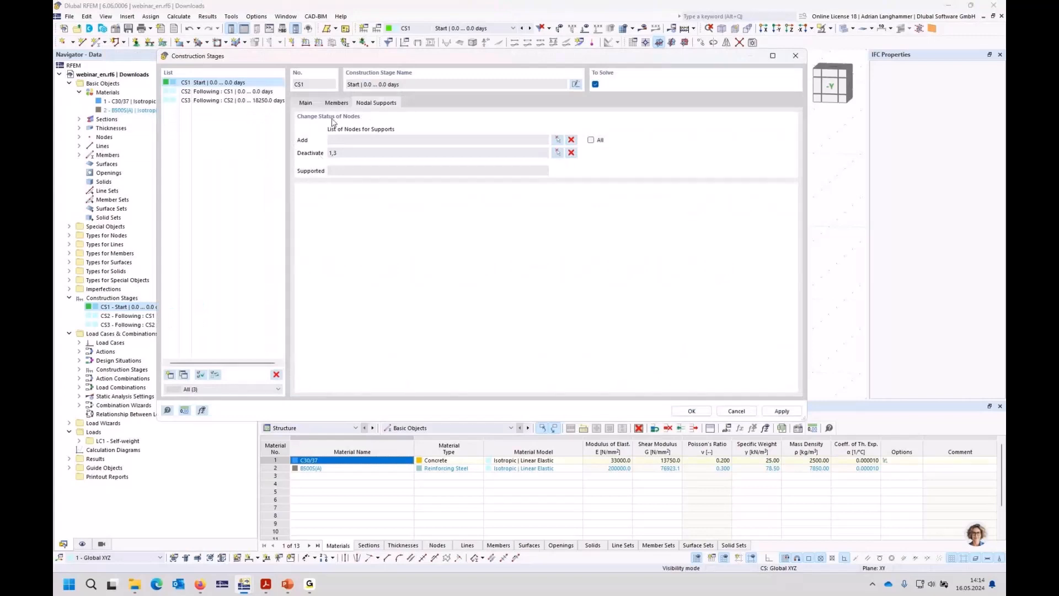
click(228, 92)
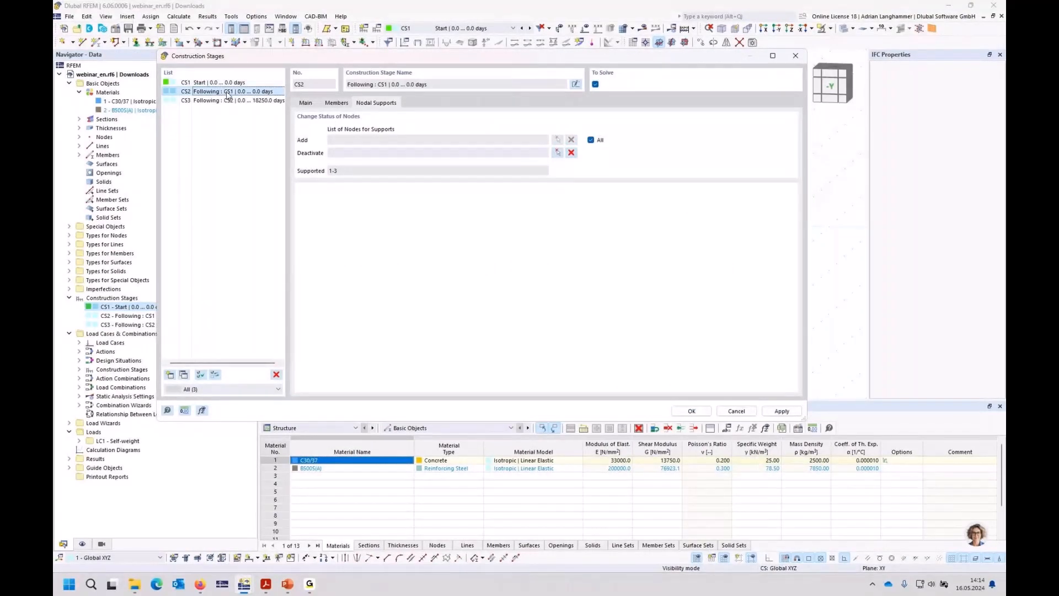
key(Return)
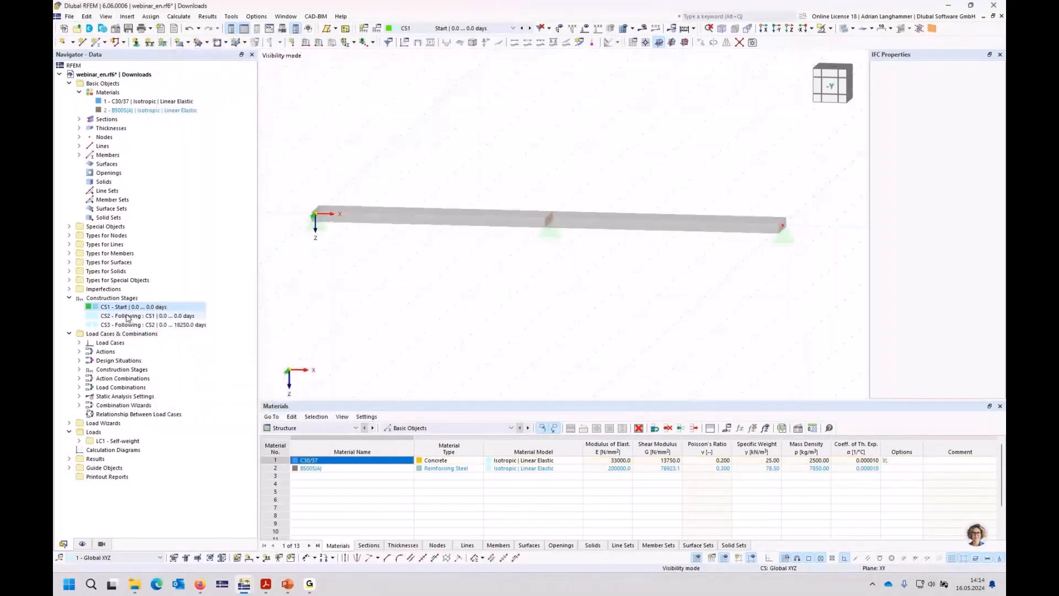
Step: Add only the supports at end nodes 1 and 3 in construction stage CS1, accept, and check the supports across CS1 to CS3
double_click(127, 315)
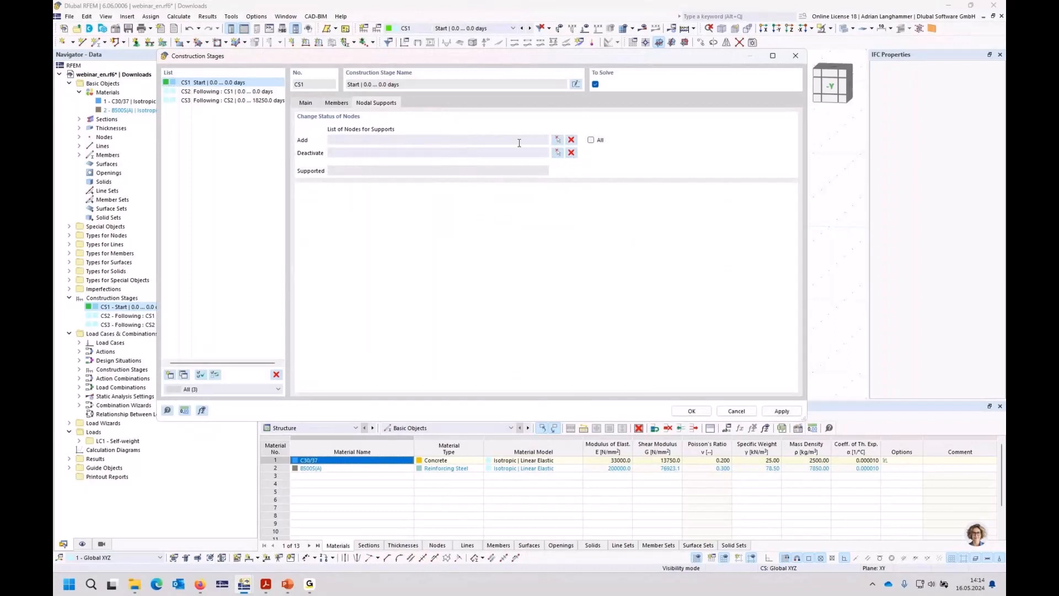
click(557, 140)
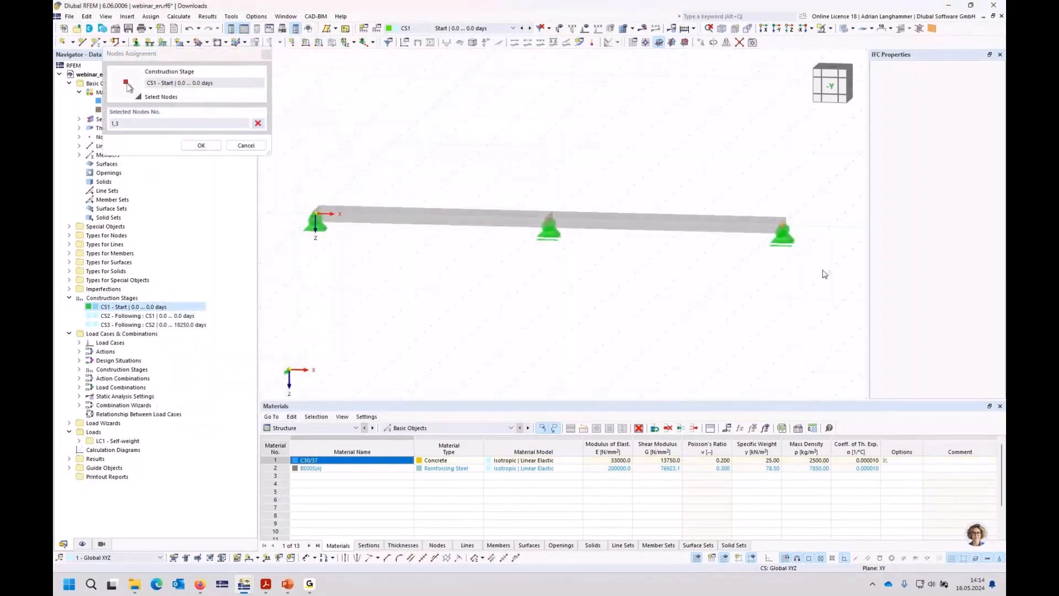
key(Return)
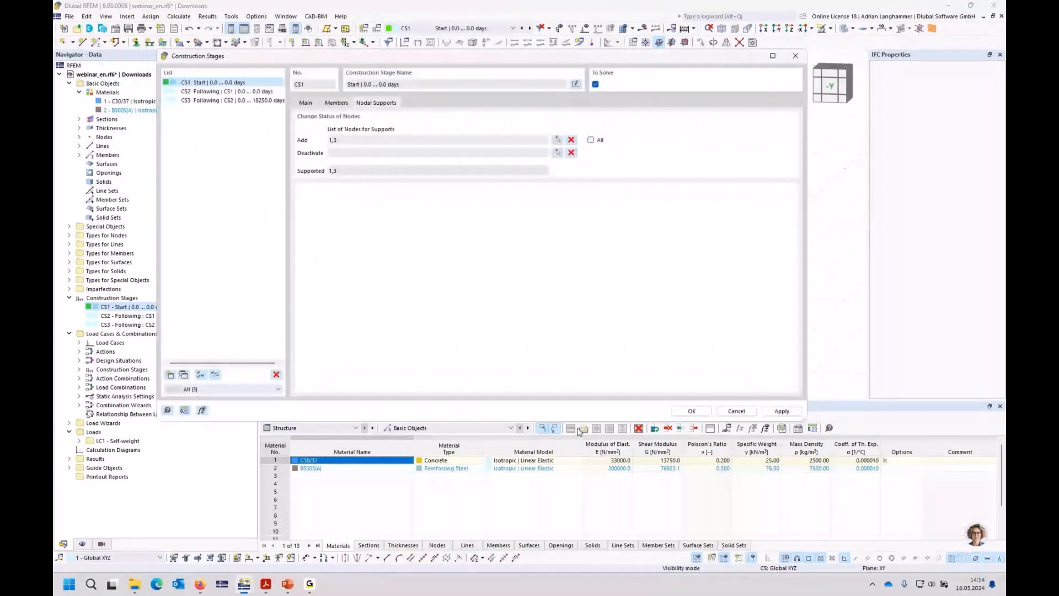
click(232, 91)
click(691, 411)
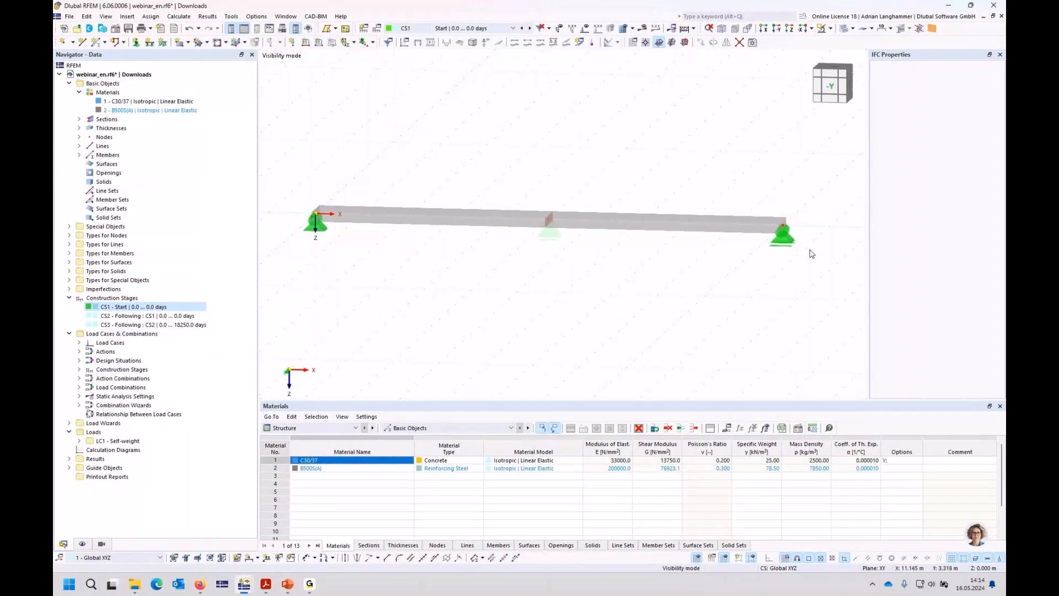
click(530, 29)
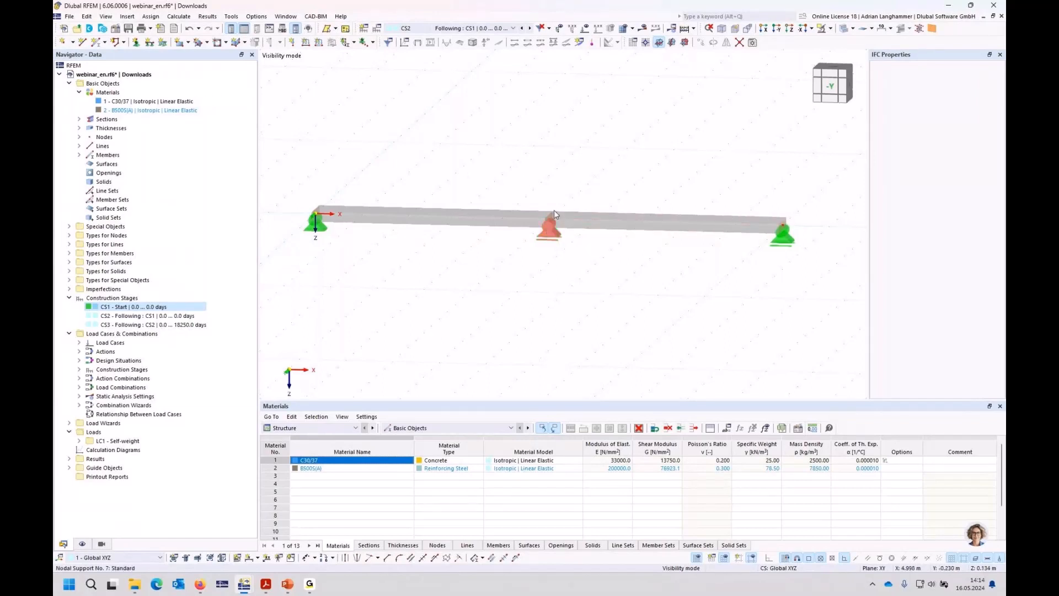
click(529, 27)
click(521, 28)
click(521, 29)
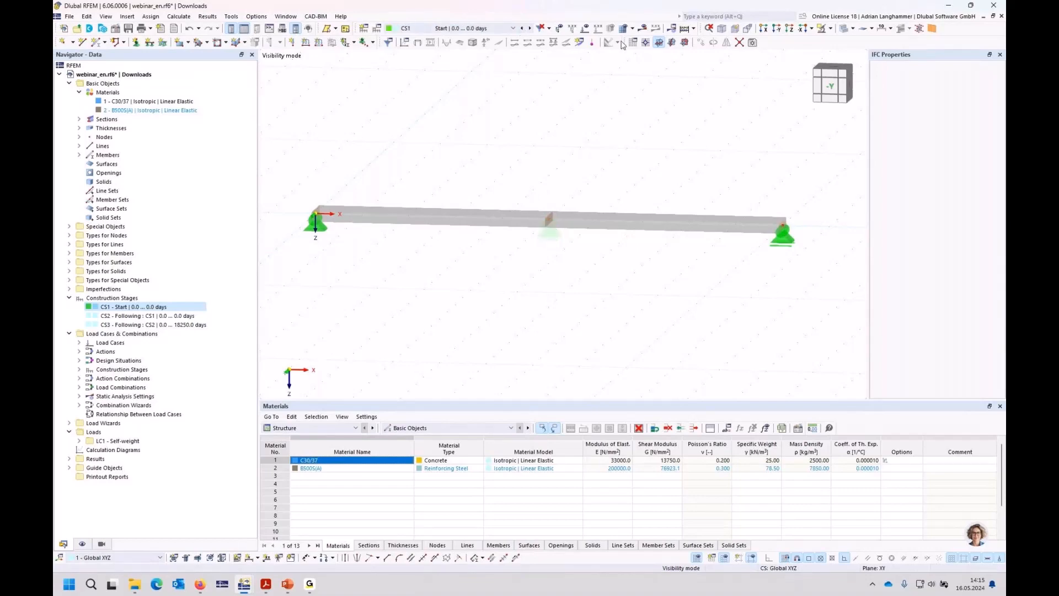
Step: Calculate the construction stages and display the member bending moments My for CS1
click(642, 28)
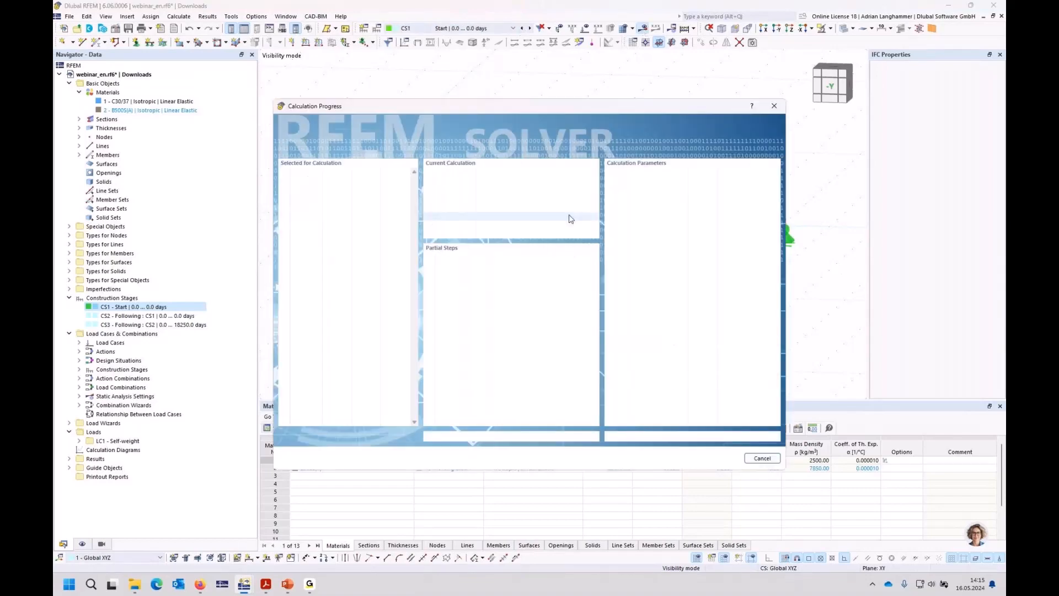
click(556, 377)
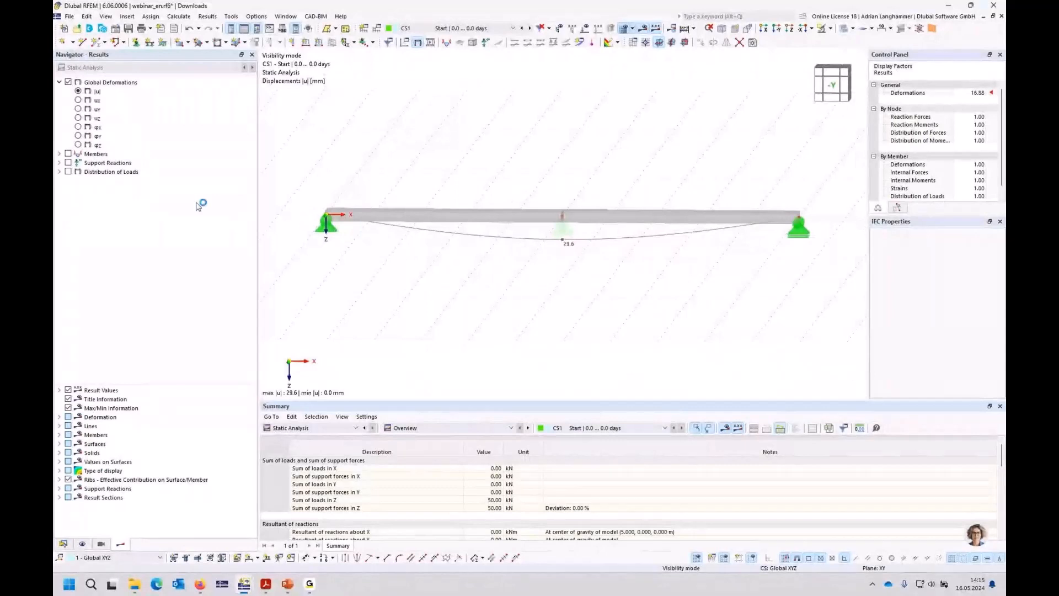
click(59, 155)
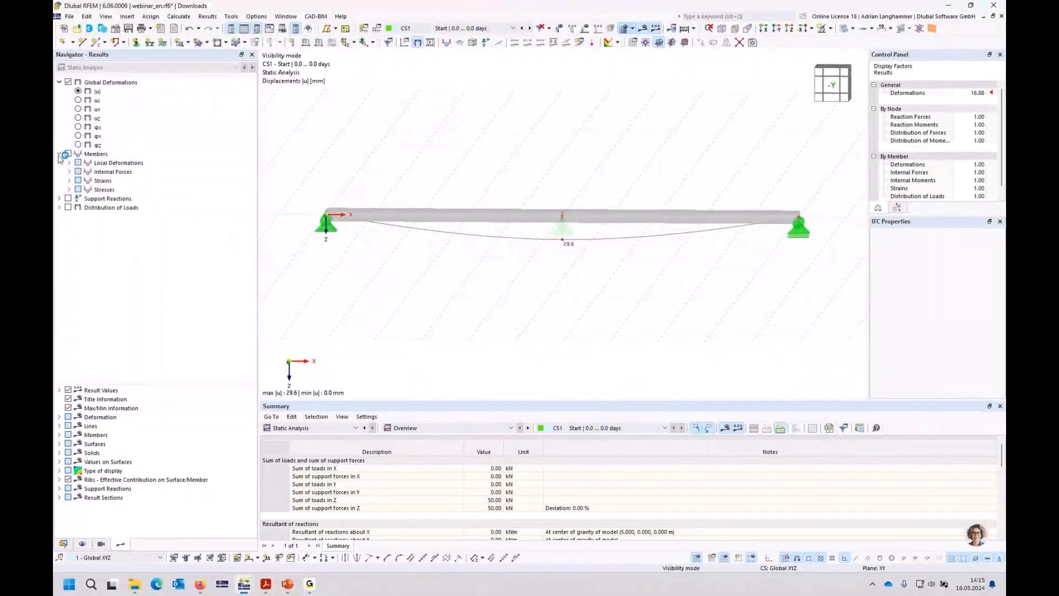
click(69, 172)
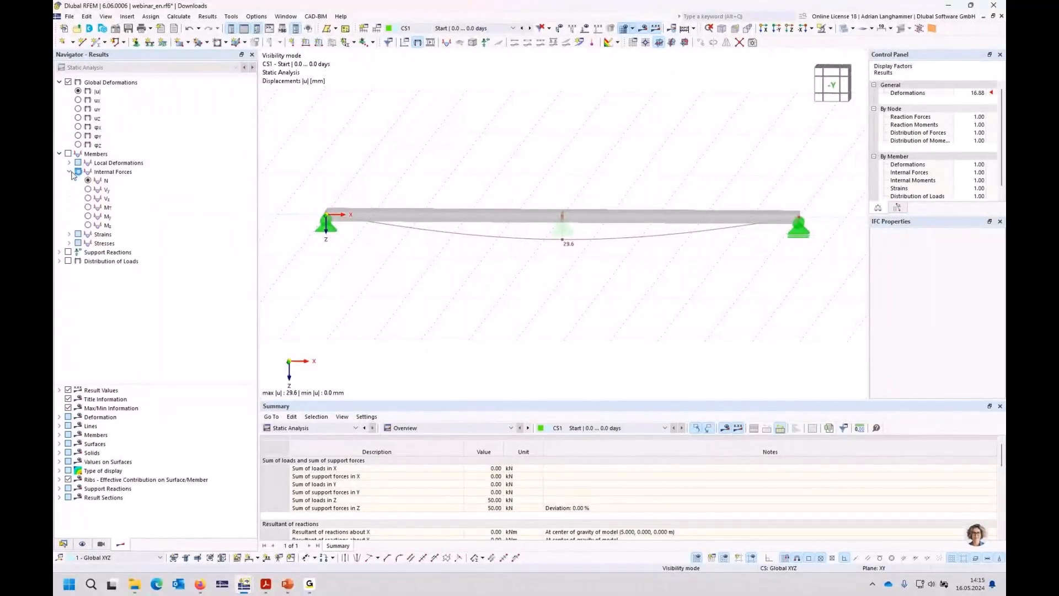
click(88, 216)
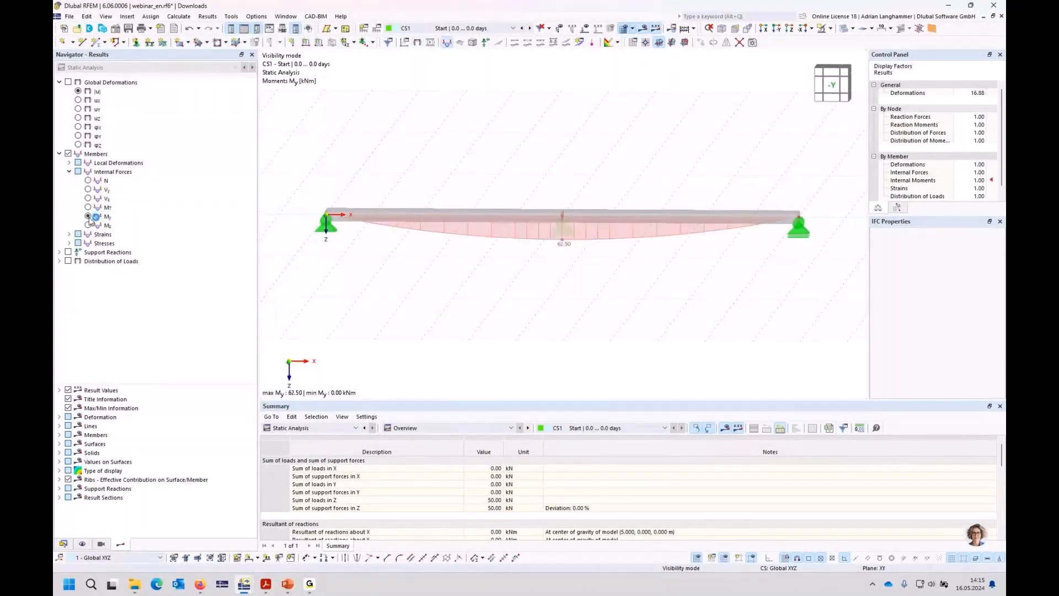
Step: Compare the bending moment My diagrams of construction stages CS2 and CS3 around the middle support
click(530, 29)
click(647, 30)
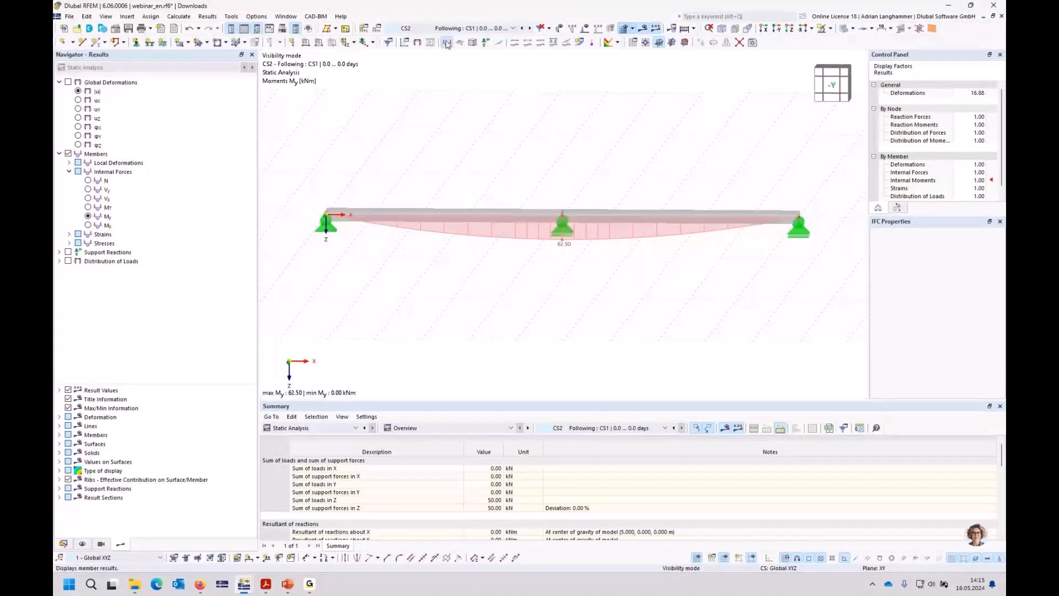
click(564, 237)
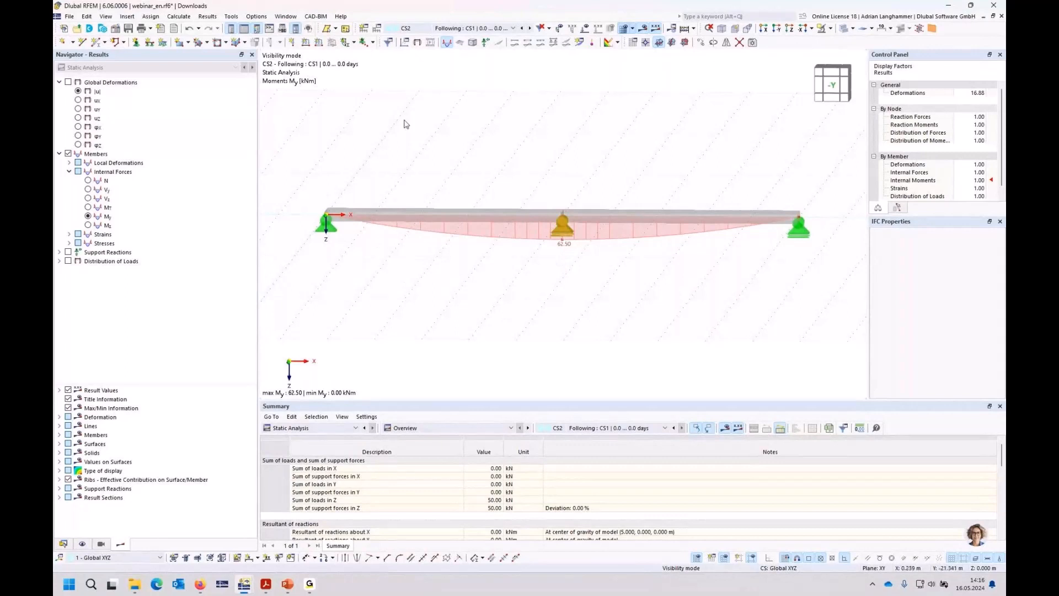
click(568, 234)
click(530, 29)
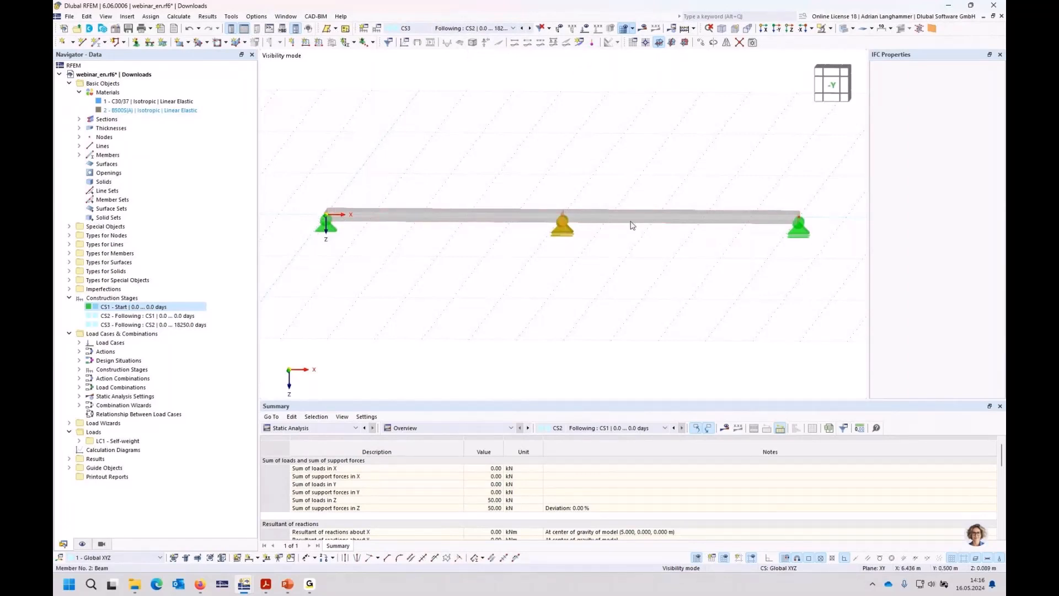
click(643, 28)
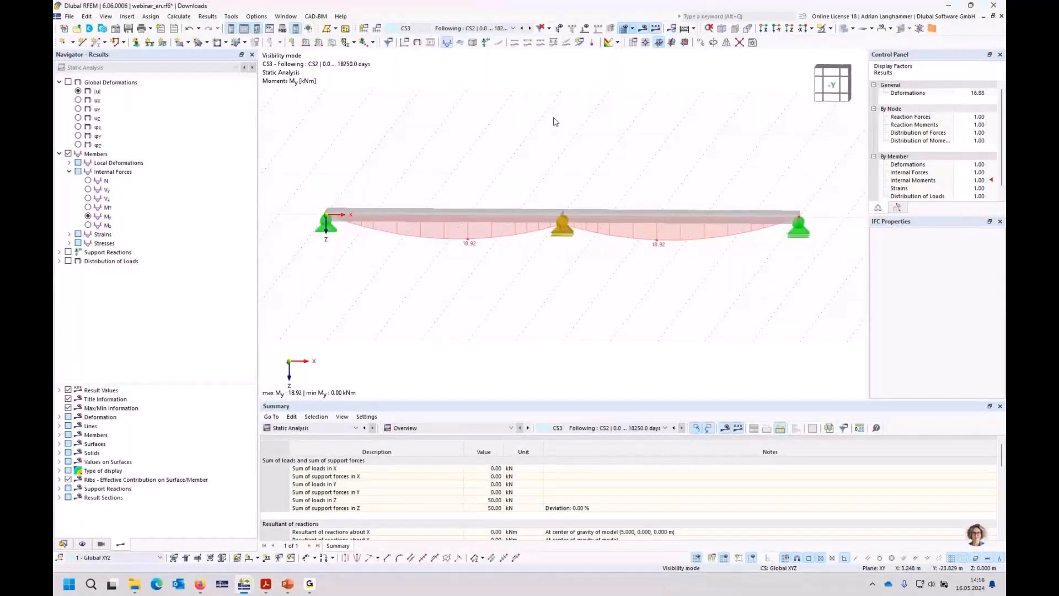
click(521, 28)
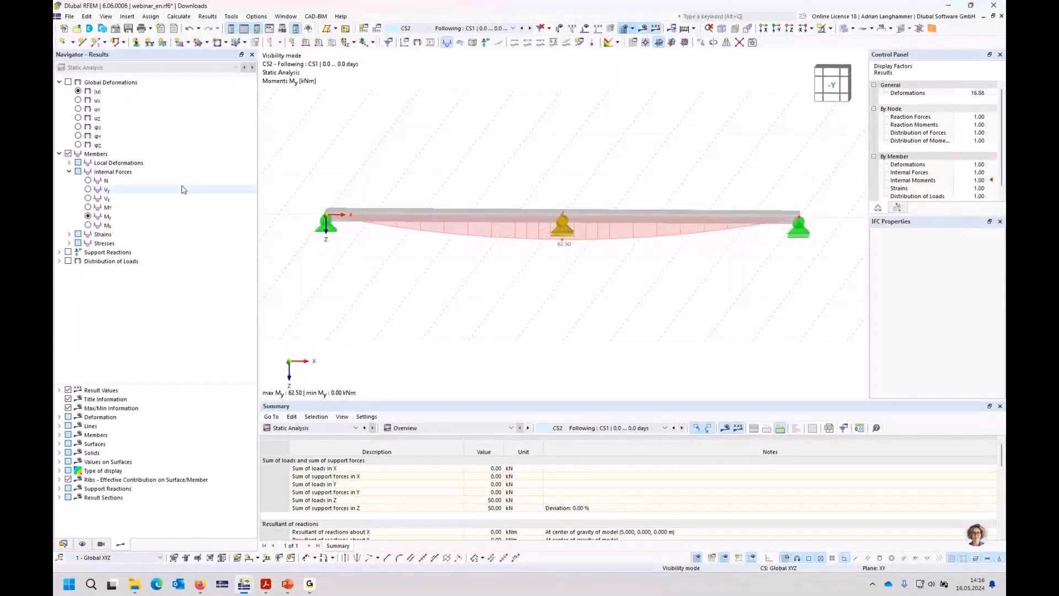
Step: Display the global deformations |u| and compare them at the middle support between construction stages CS2 and CS3
click(68, 82)
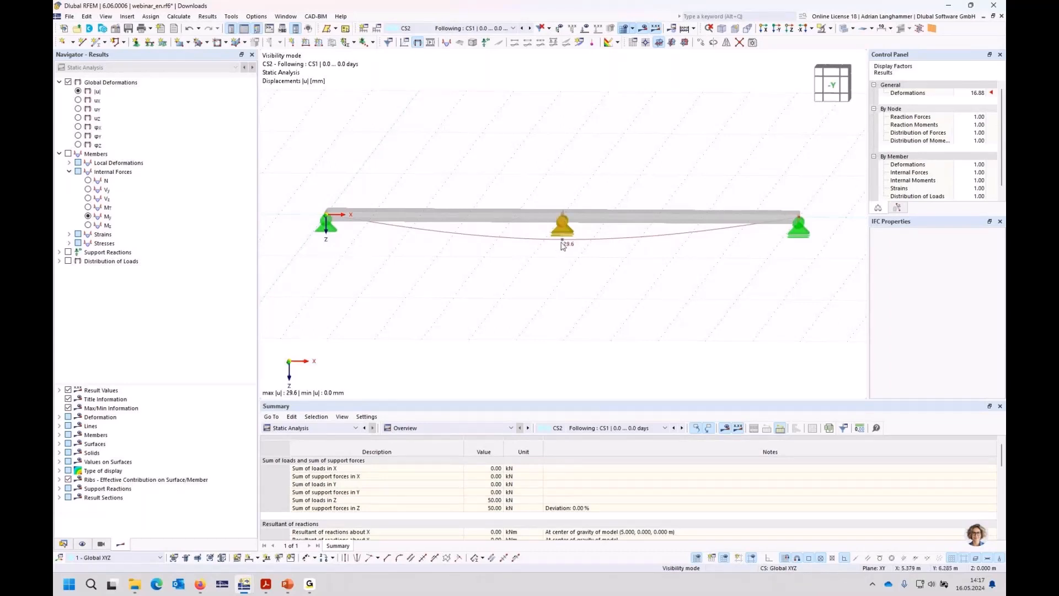
click(562, 232)
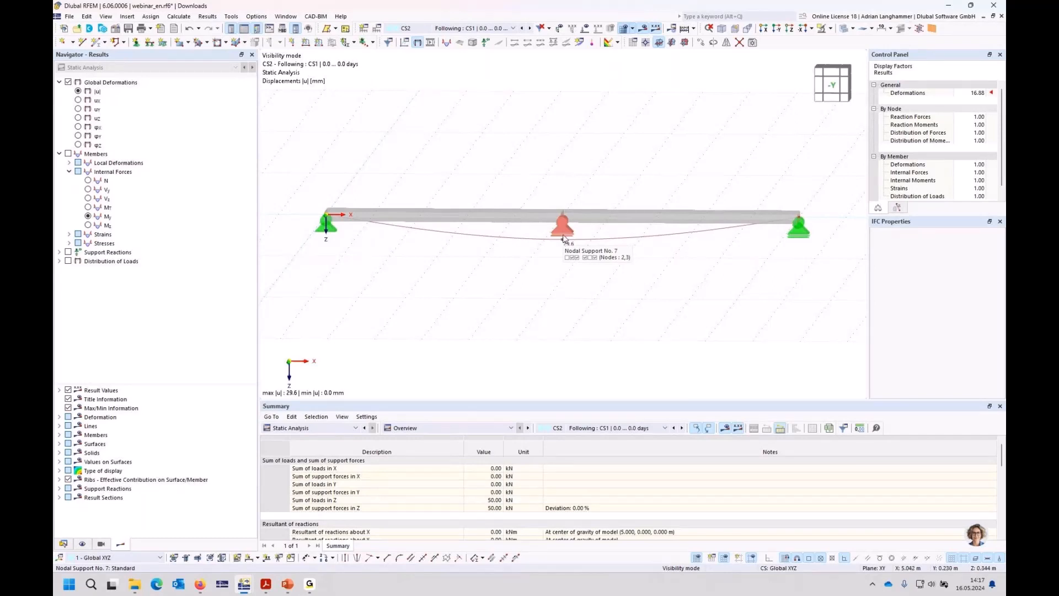
click(563, 241)
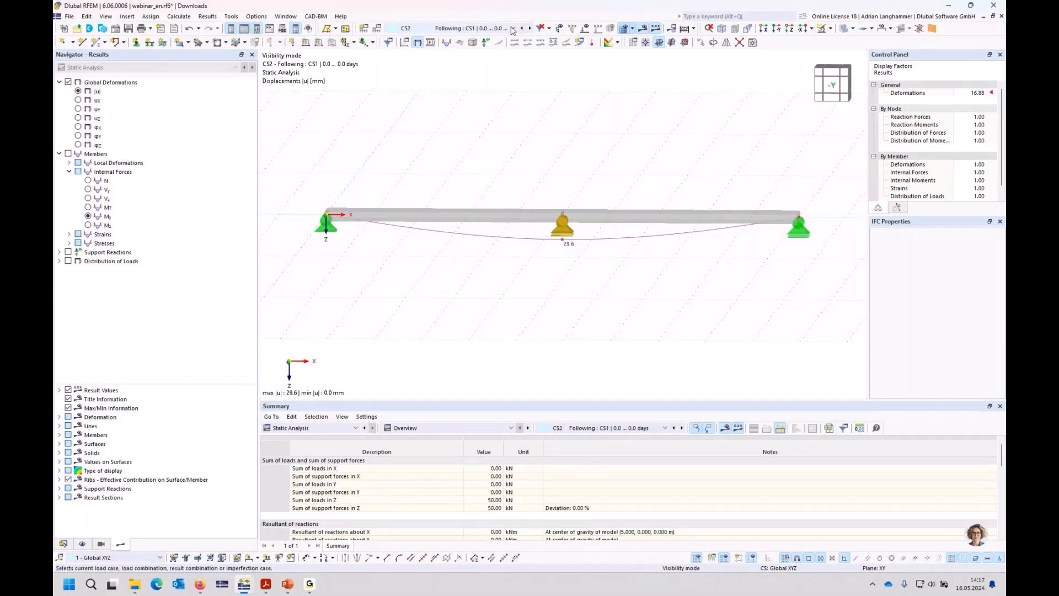
click(530, 28)
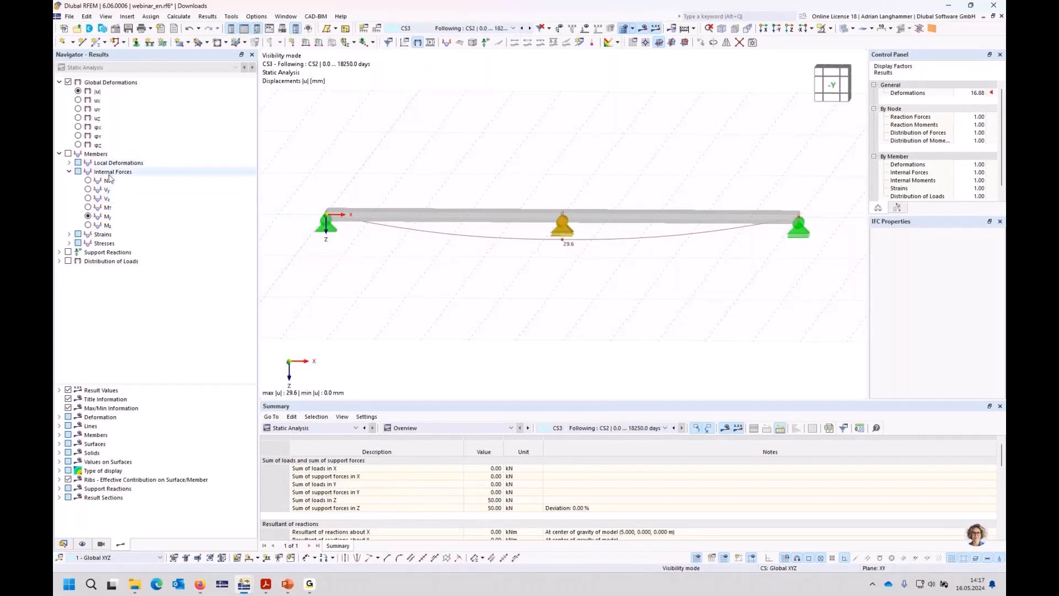
click(521, 28)
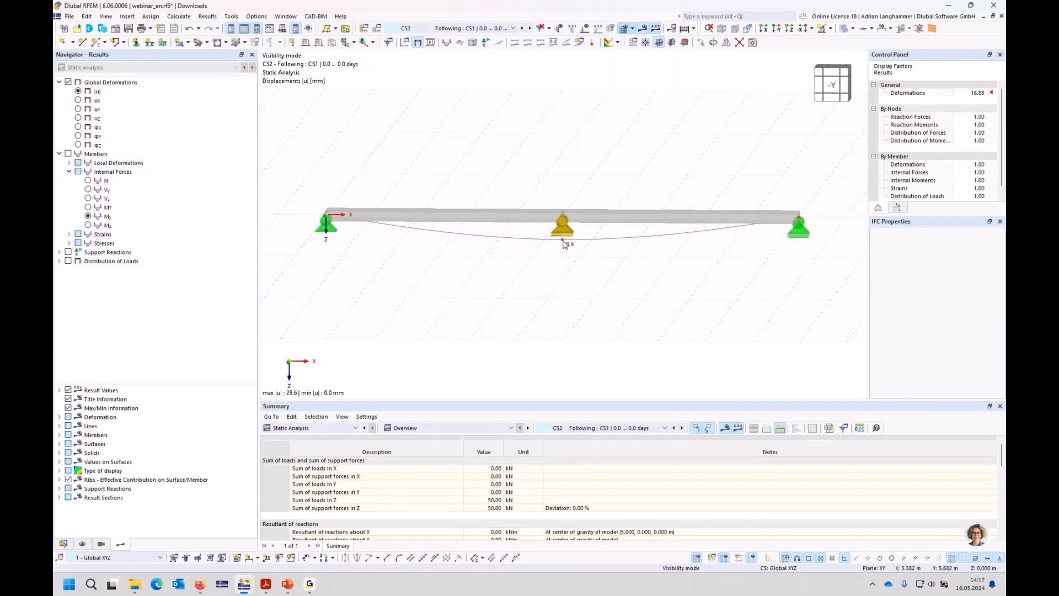
click(530, 28)
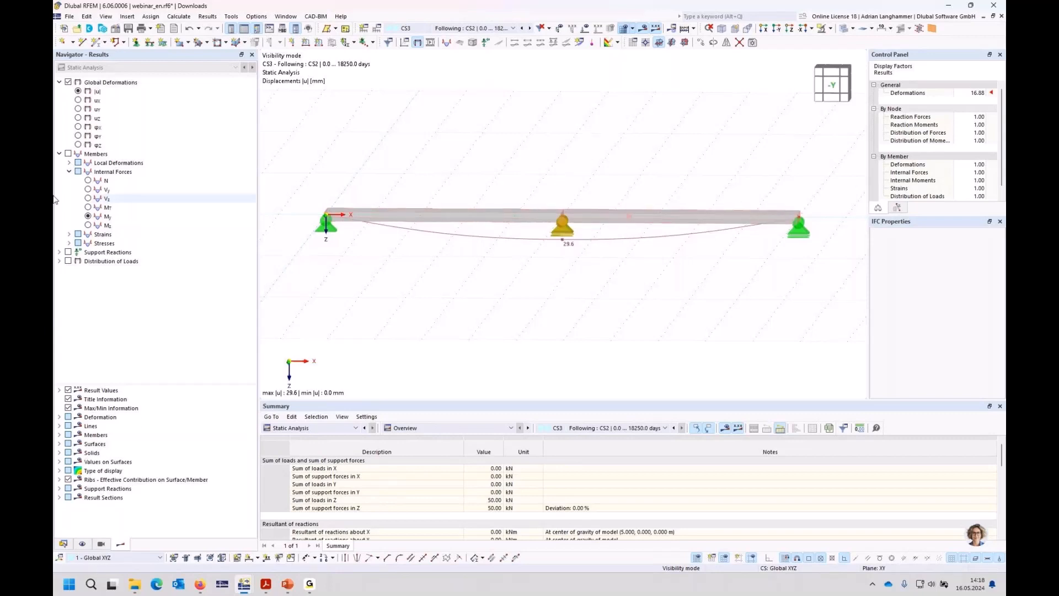
Step: Display the members' local deformations uz with all values labelled along the beam
click(69, 163)
click(88, 190)
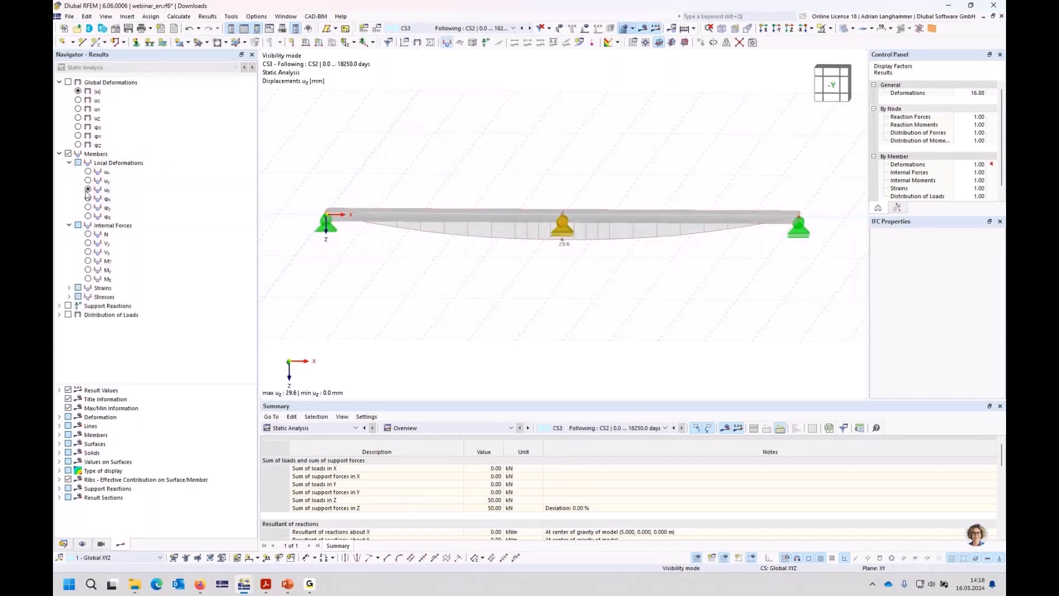
click(59, 435)
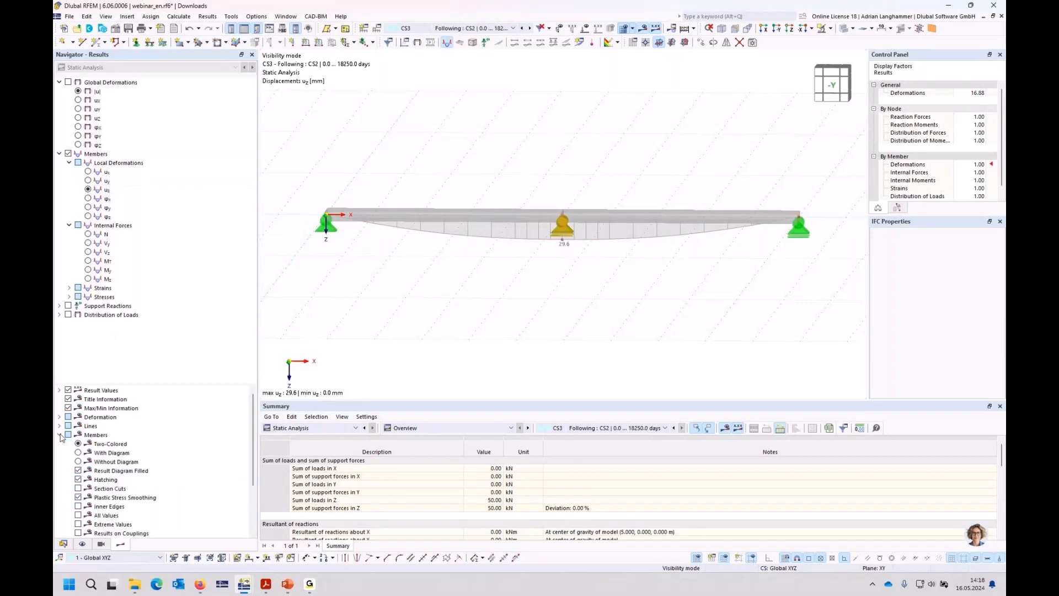
click(77, 515)
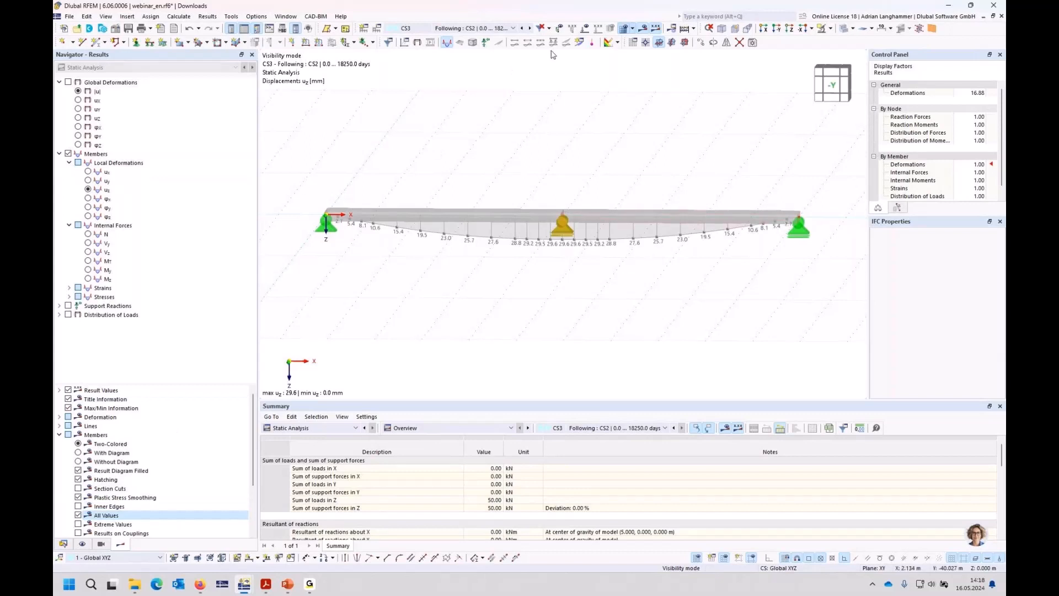
Step: Compare the local deformations uz of construction stages CS2 and CS3, and display the moments My for CS3
click(521, 28)
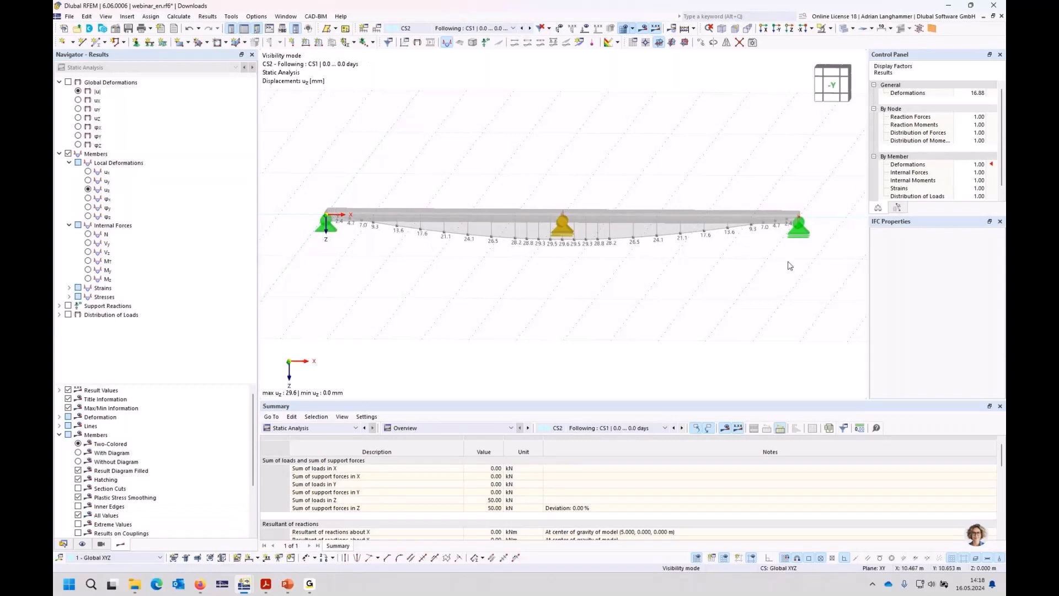
click(529, 29)
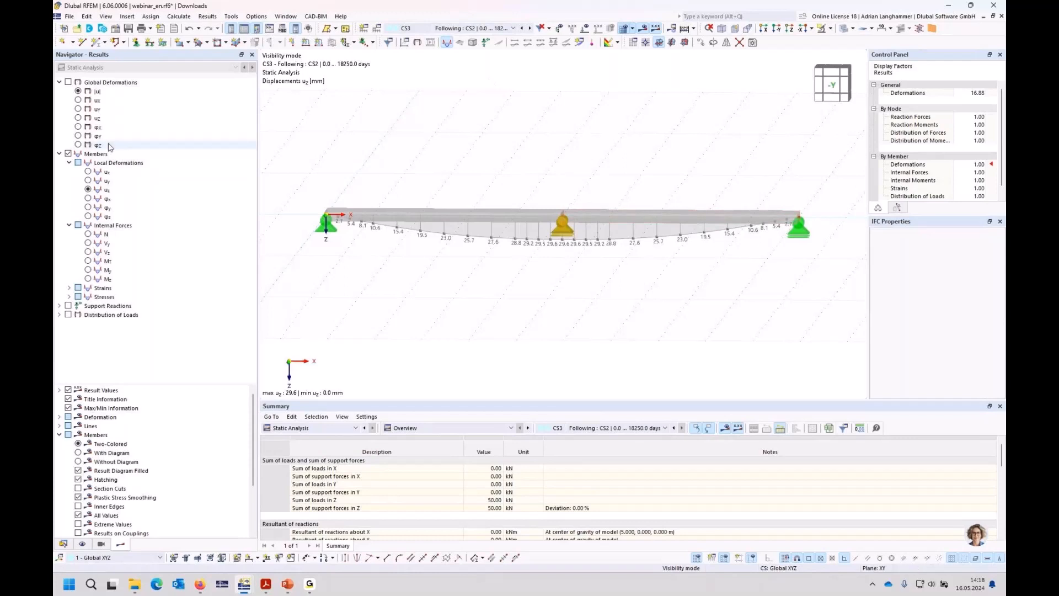
click(88, 270)
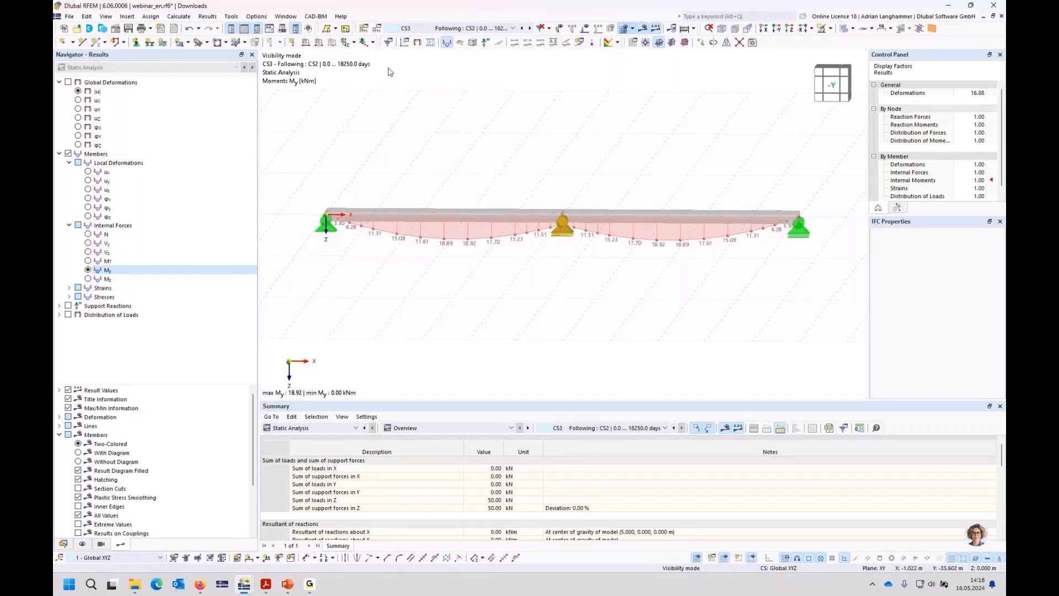
Step: Review the time-dependent settings of static analysis setting SA1, enable saving the results of all load increments, and accept
click(377, 30)
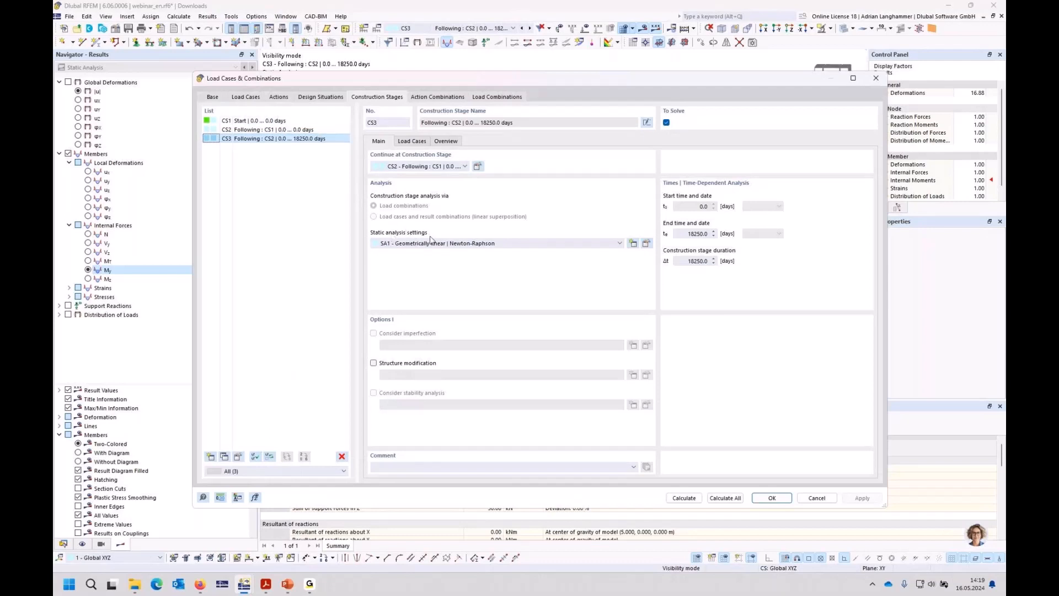
click(645, 245)
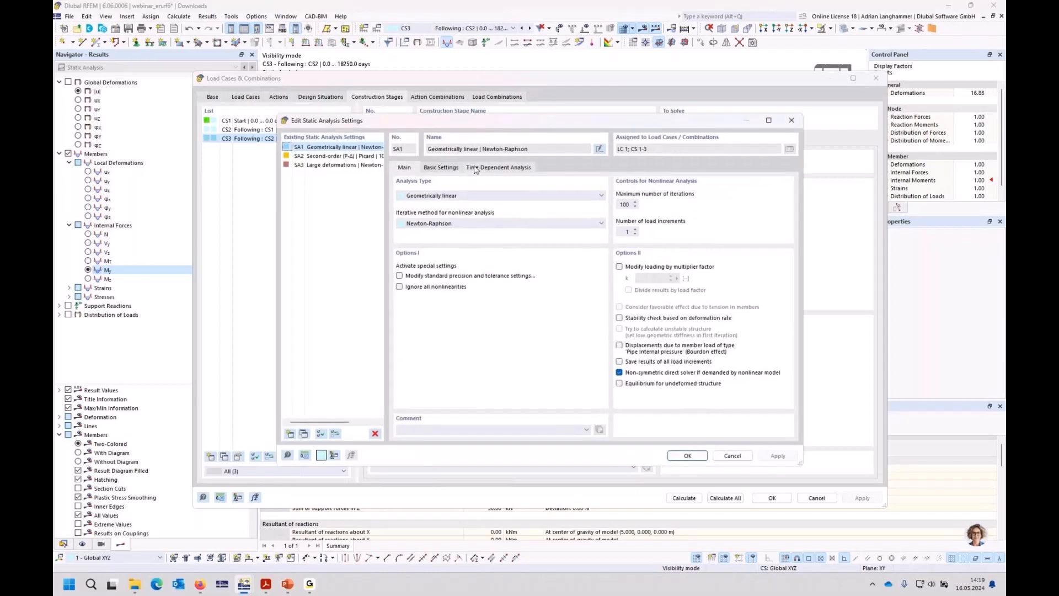
click(490, 173)
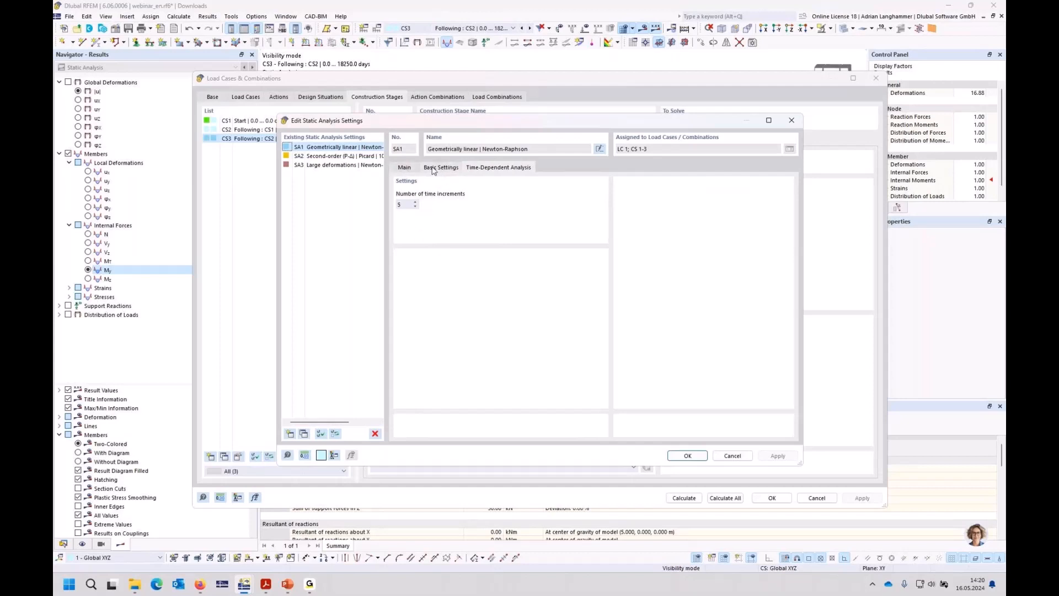
click(404, 168)
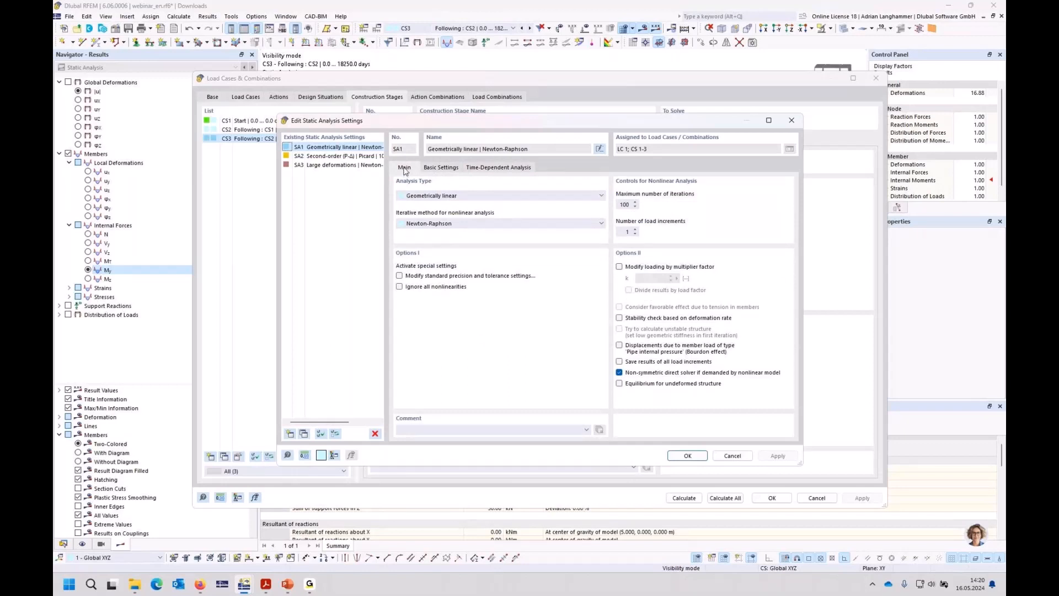
click(619, 362)
click(687, 455)
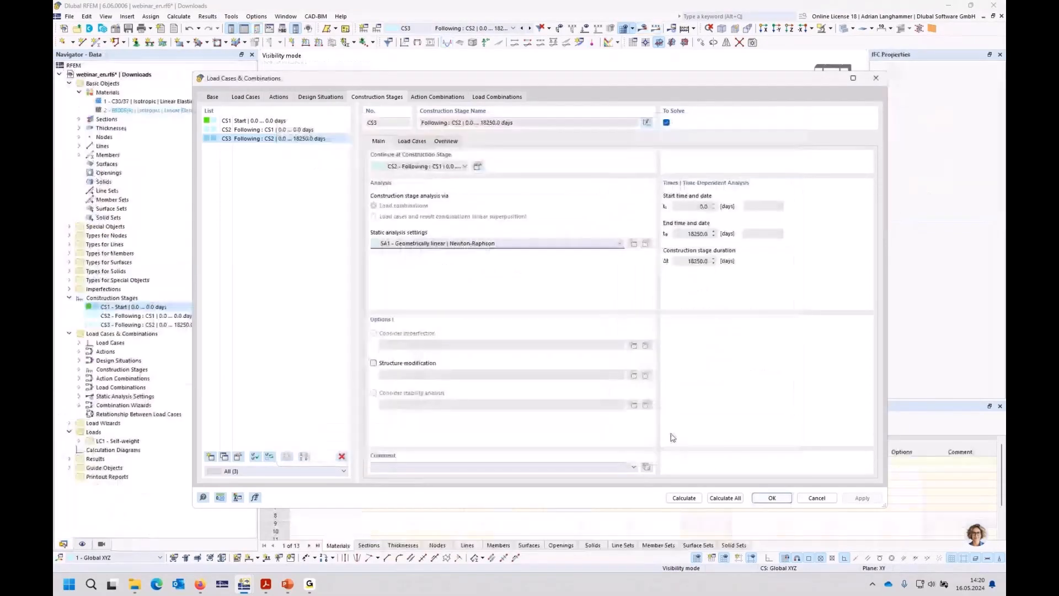
click(772, 498)
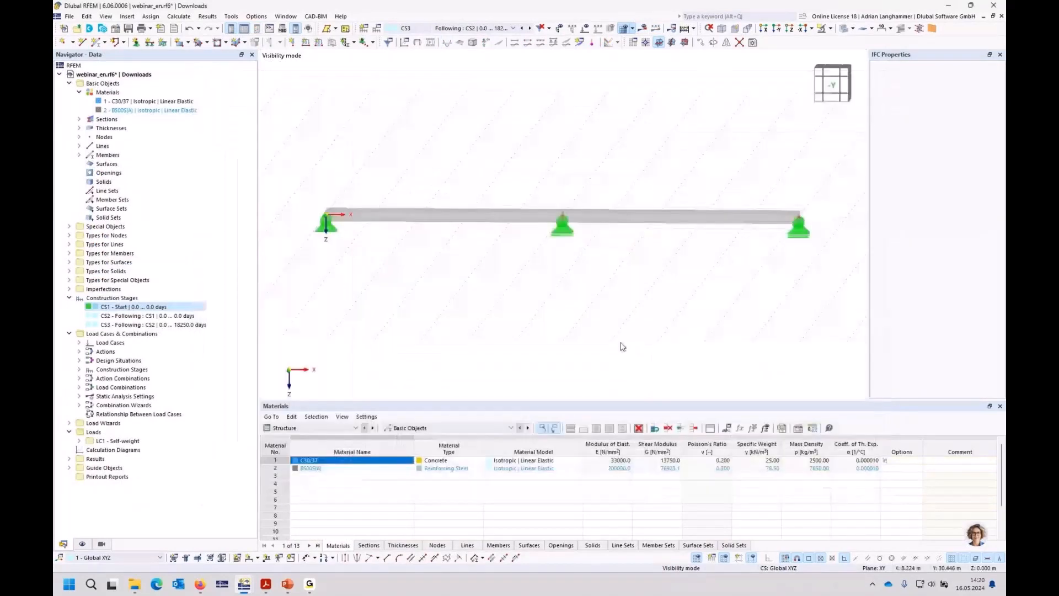
Step: Recalculate CS3 and examine its My diagram by time increment, ending with the increment at 3650 days
click(643, 30)
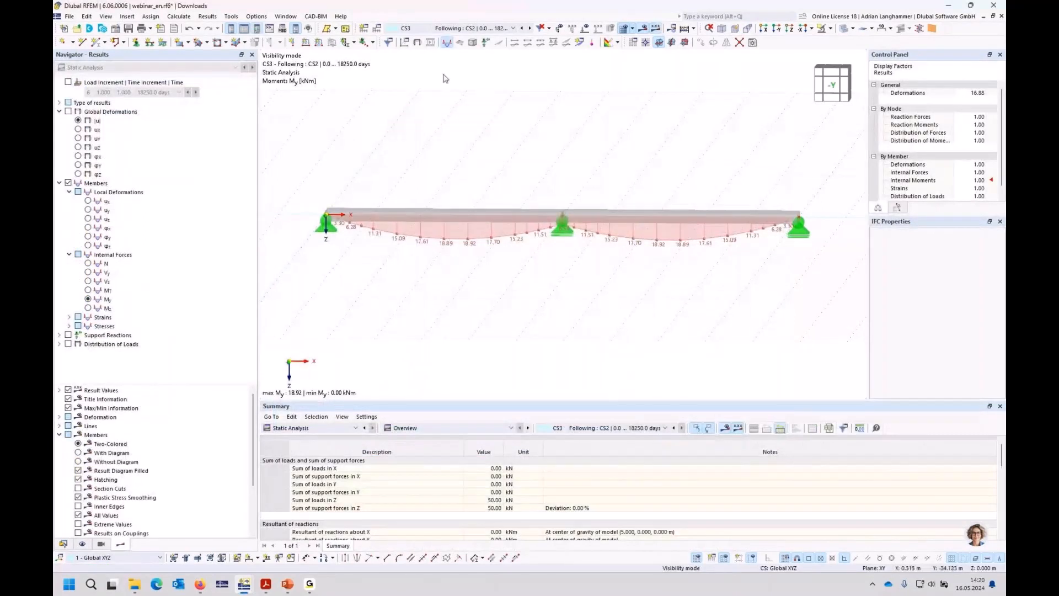
click(69, 82)
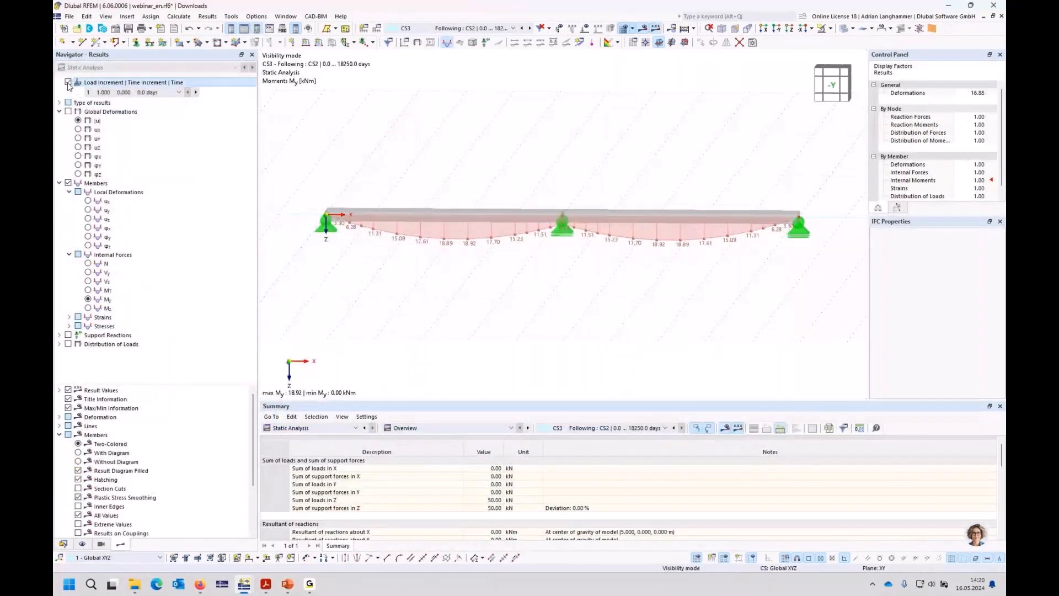
click(178, 92)
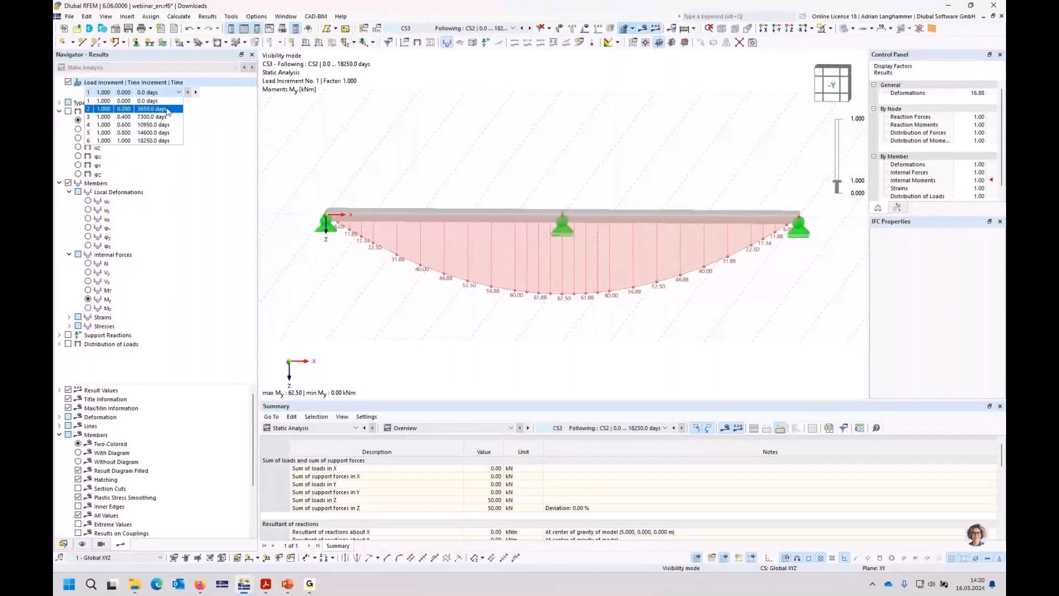
click(160, 117)
click(189, 93)
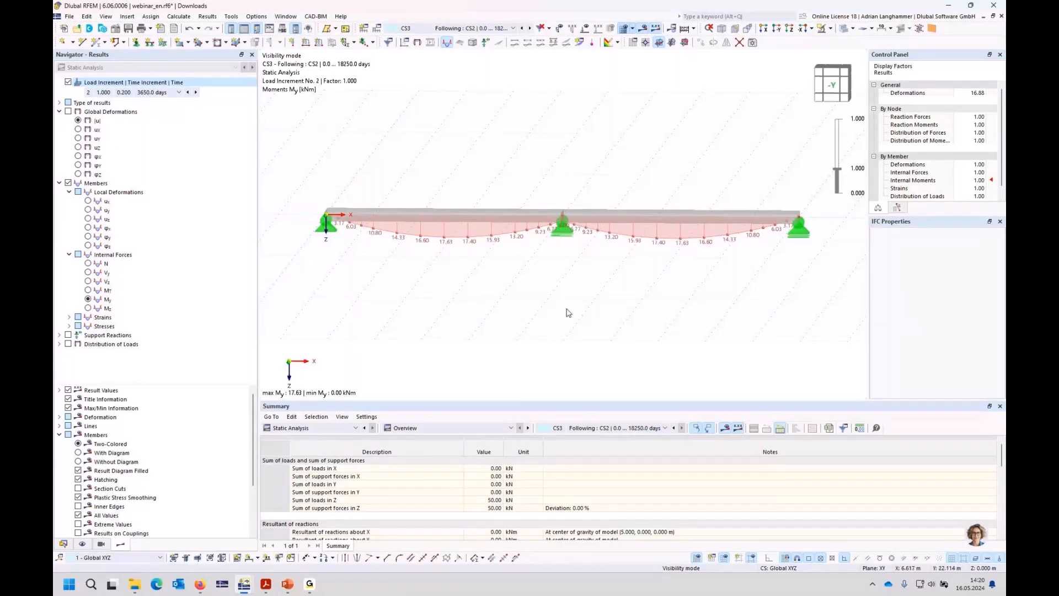
ctrl+middle_drag(568, 313, 554, 260)
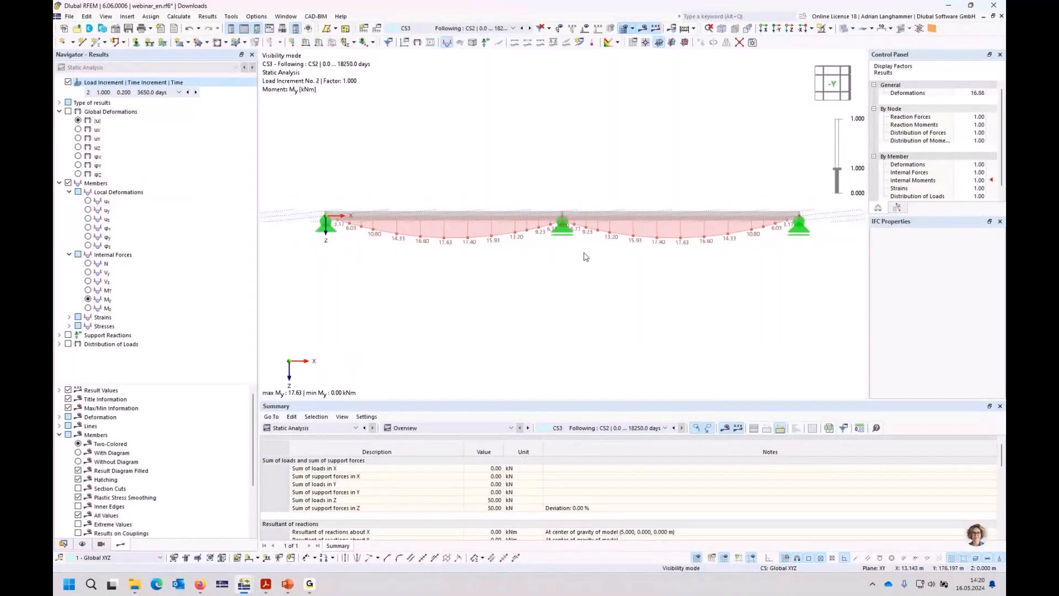
middle_drag(584, 253, 578, 267)
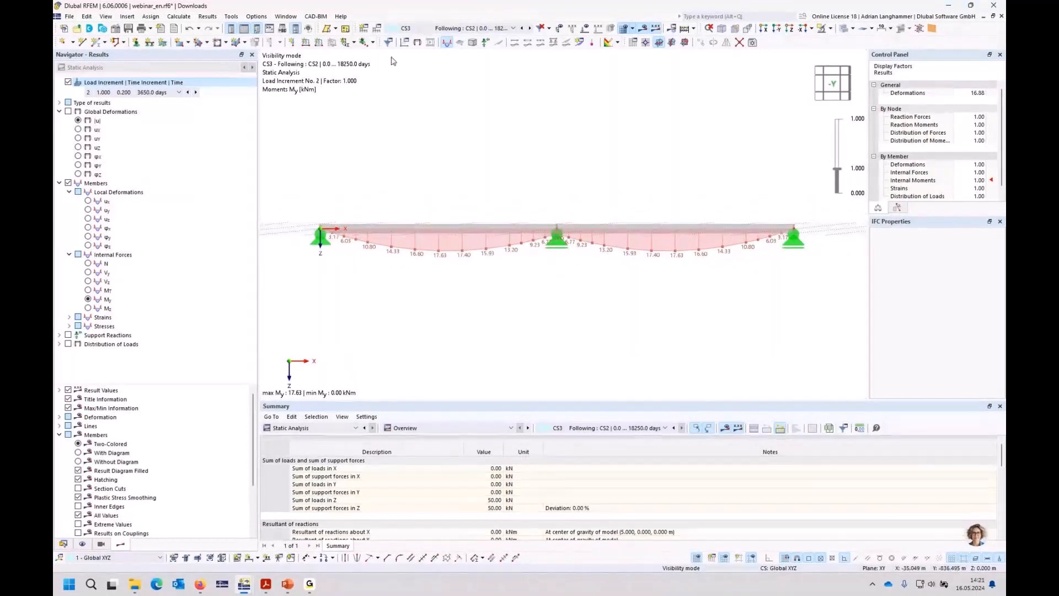
Step: Set the end time of construction stage CS3 to 1.0 day
click(377, 28)
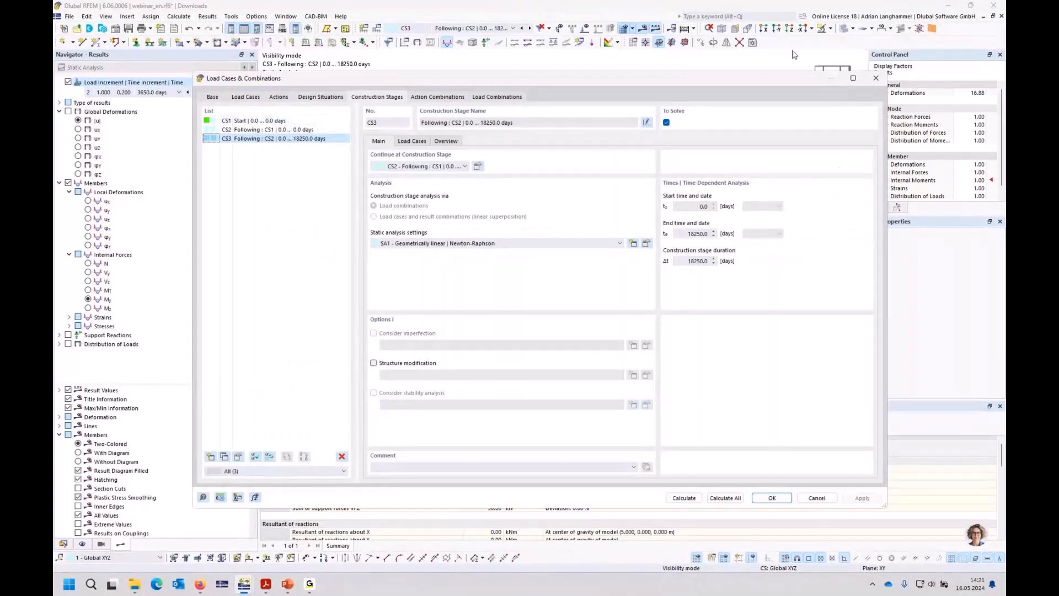
click(867, 80)
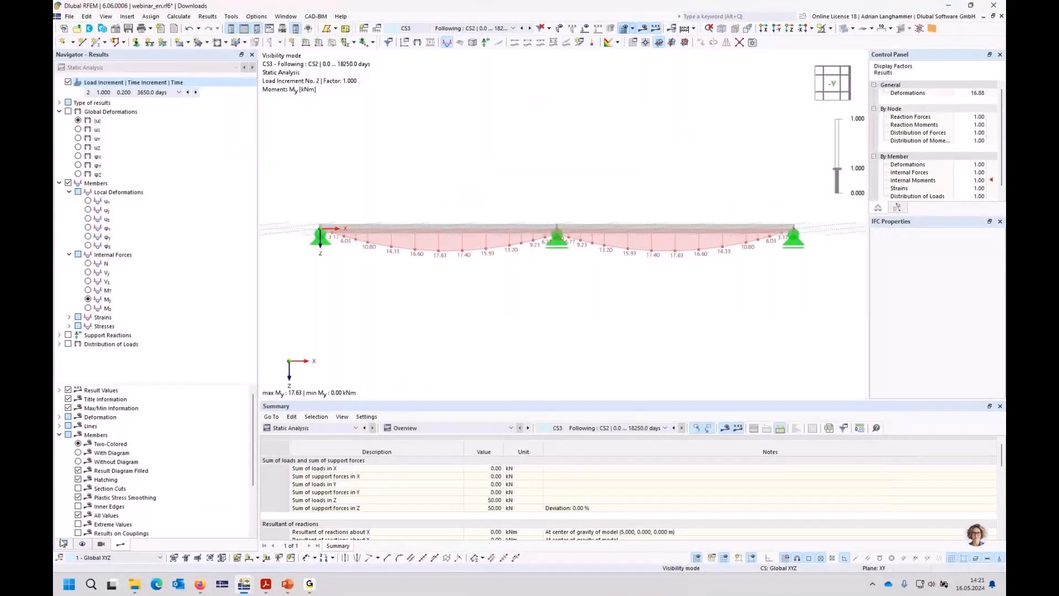
click(64, 543)
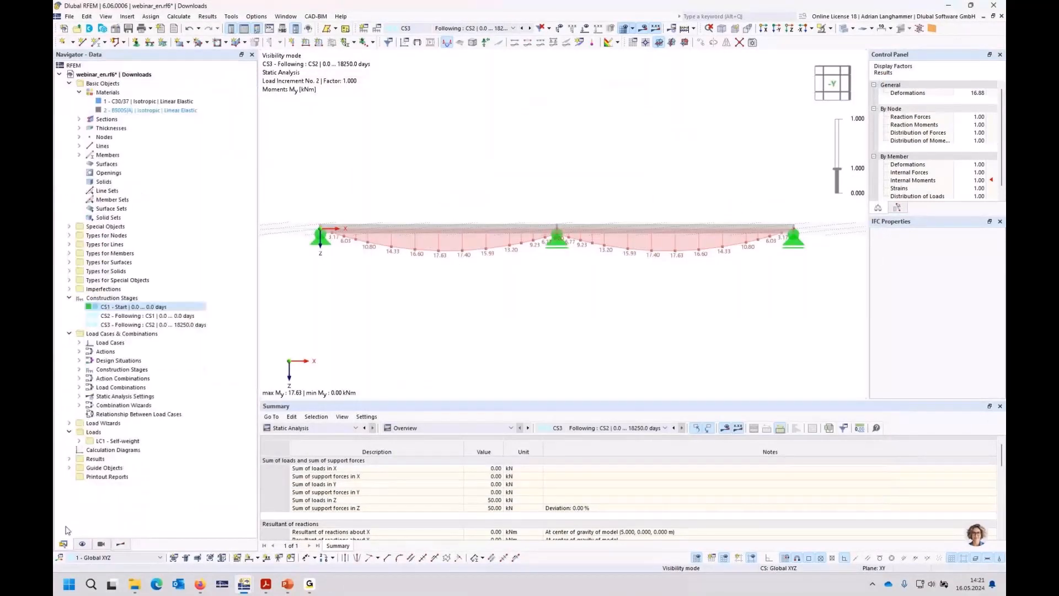
double_click(118, 324)
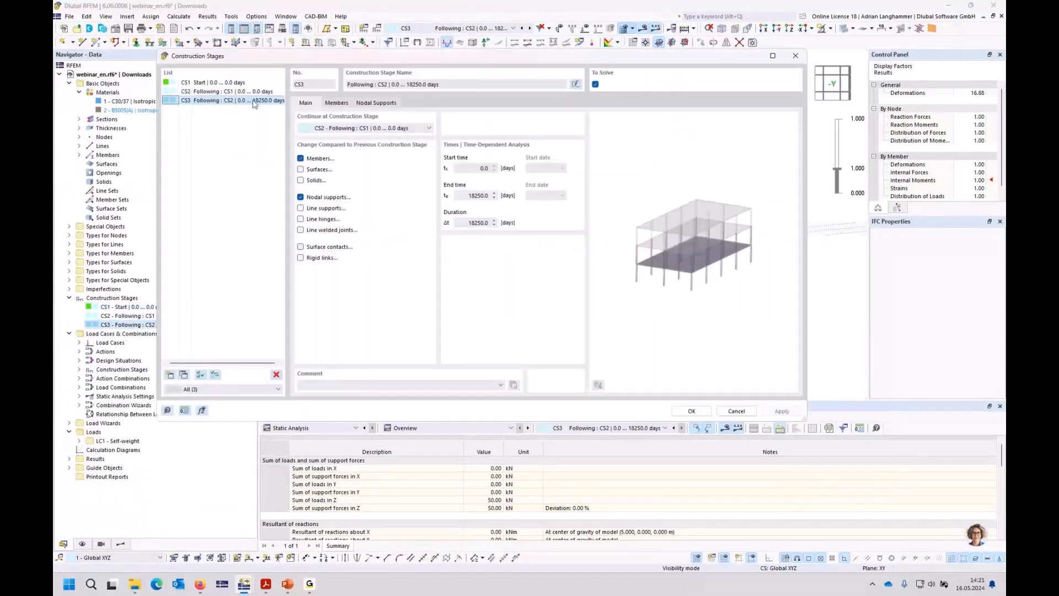
click(458, 195)
text(1)
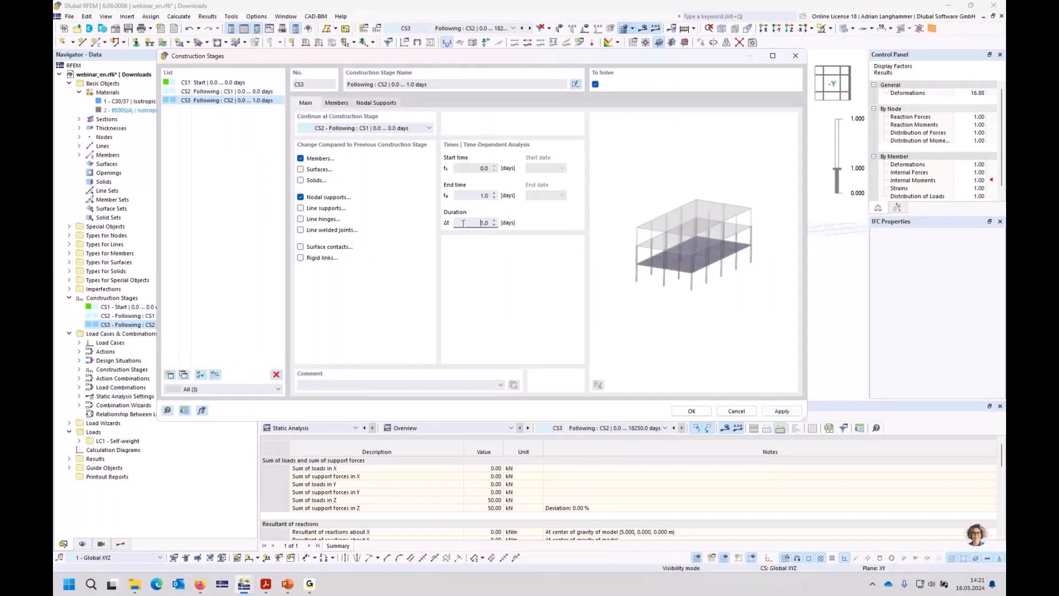
Step: Add a construction stage CS4 following CS3, set its end time to 18250 days, and accept the stages
click(170, 375)
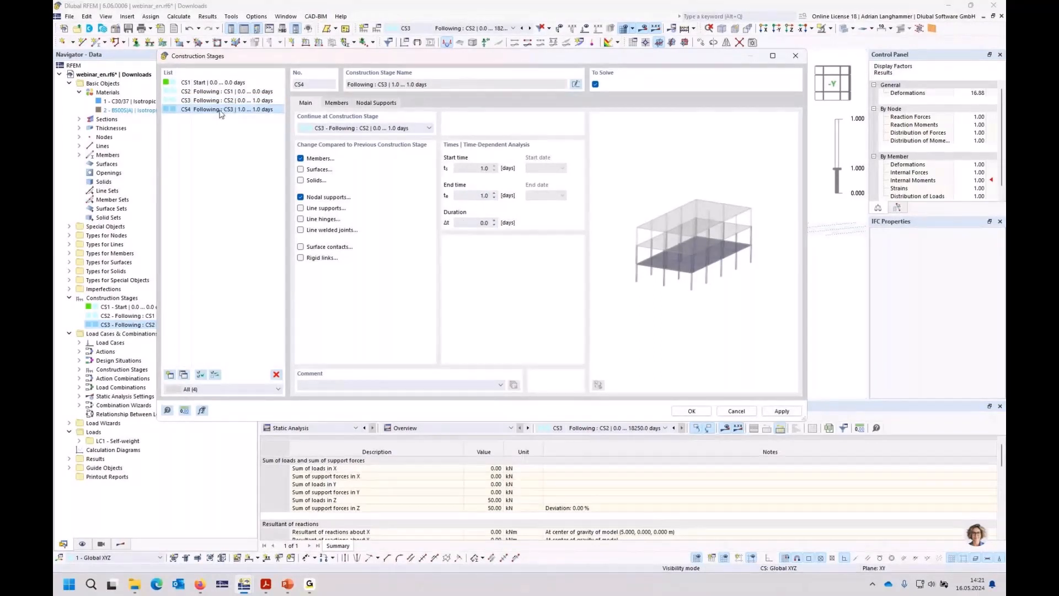
click(486, 195)
text(8250)
click(482, 223)
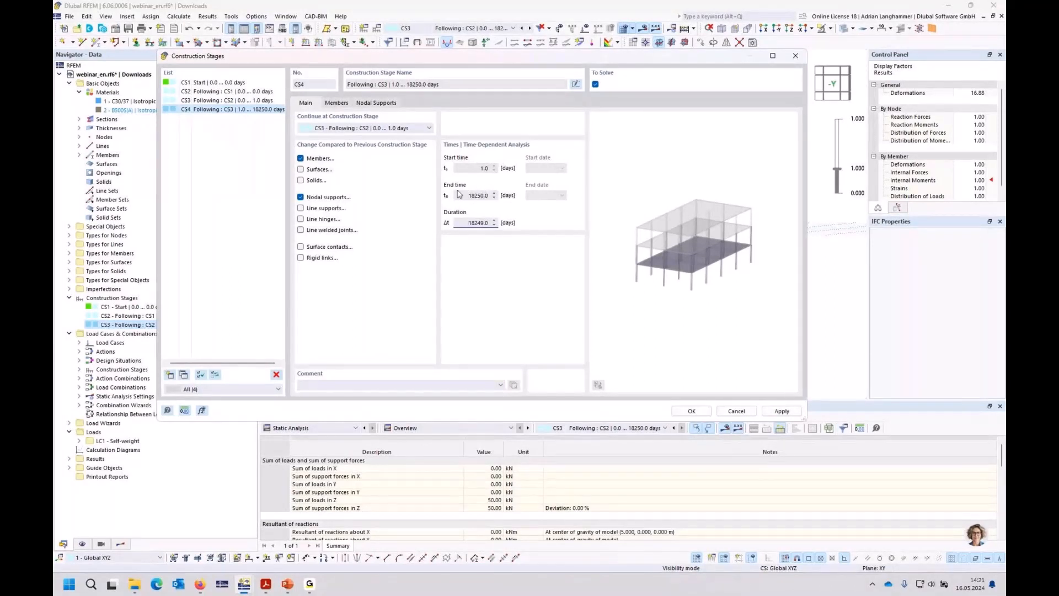
click(459, 221)
click(686, 412)
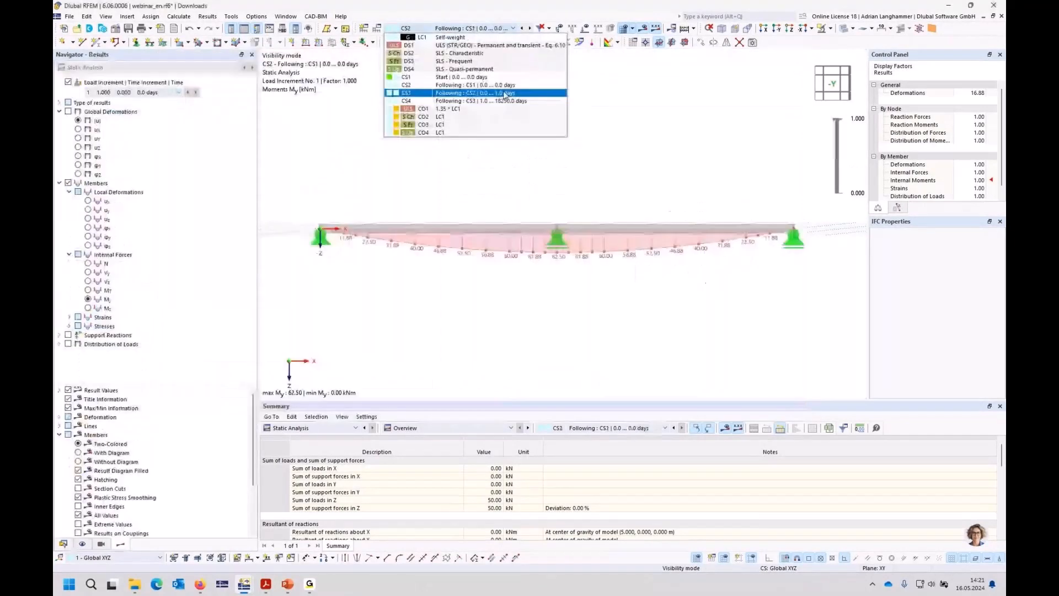
Step: Calculate CS3 and step through its My diagrams from the 0.0-day to the 1.0-day time increment
click(496, 92)
click(647, 31)
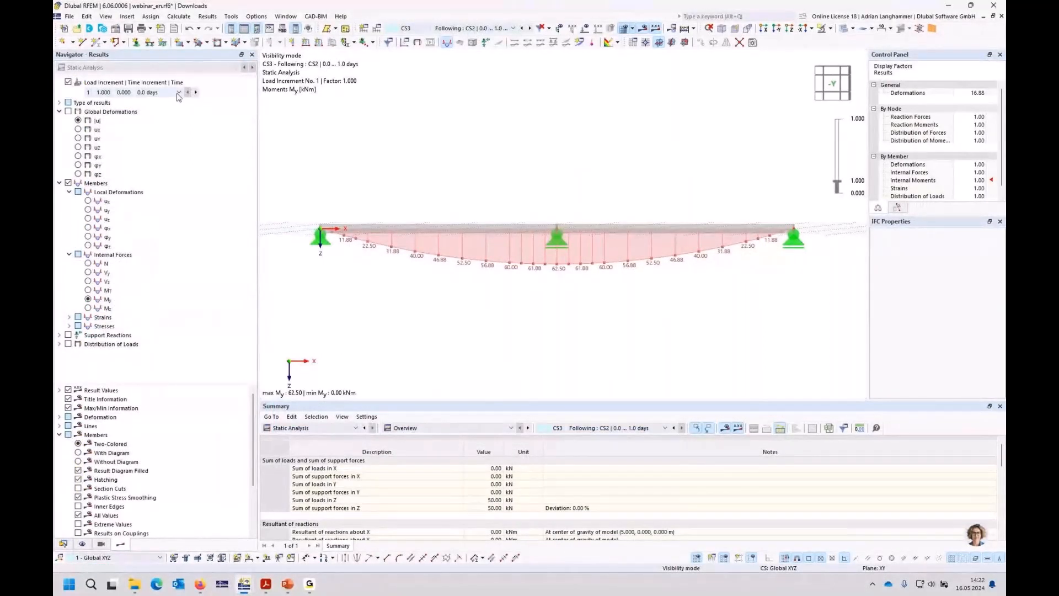
click(180, 93)
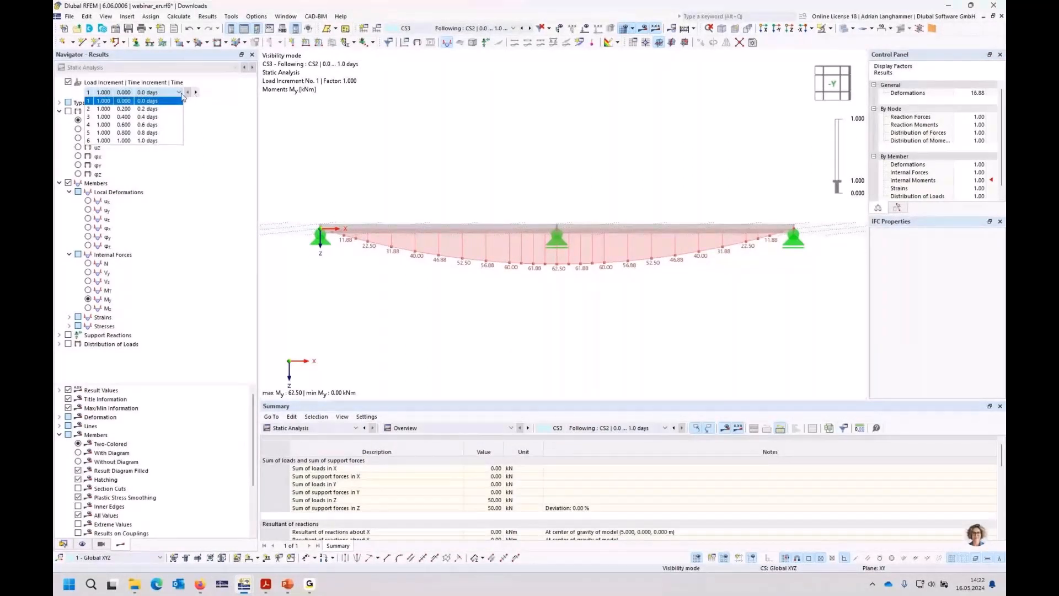
click(181, 95)
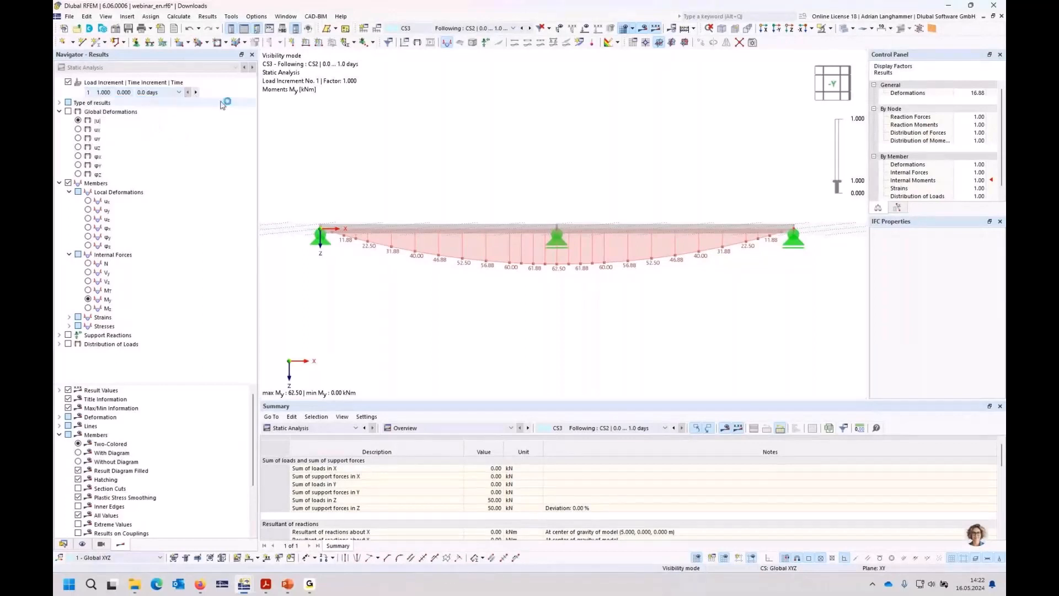
click(195, 92)
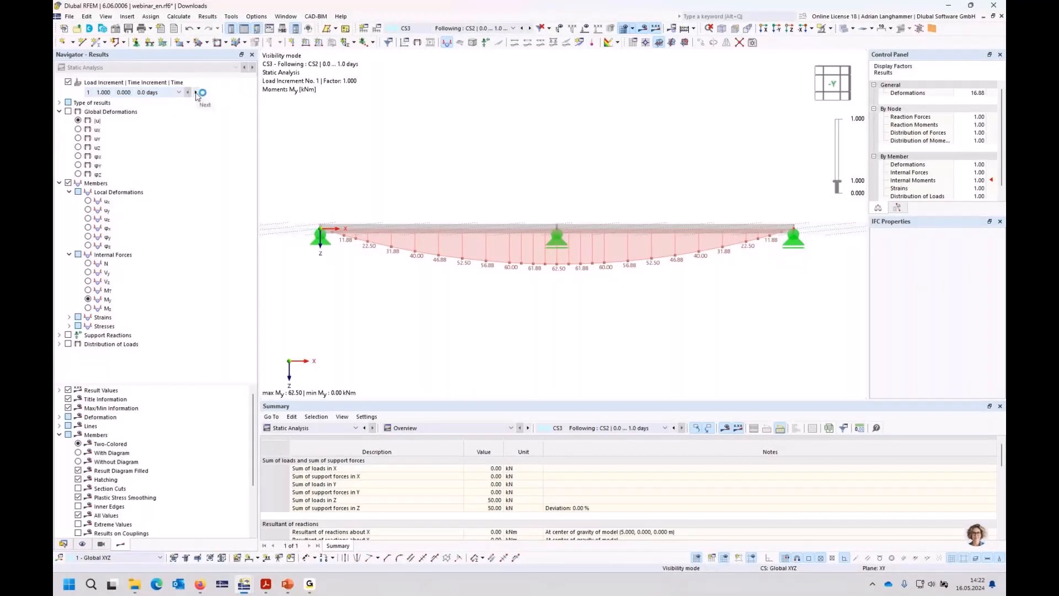
click(195, 93)
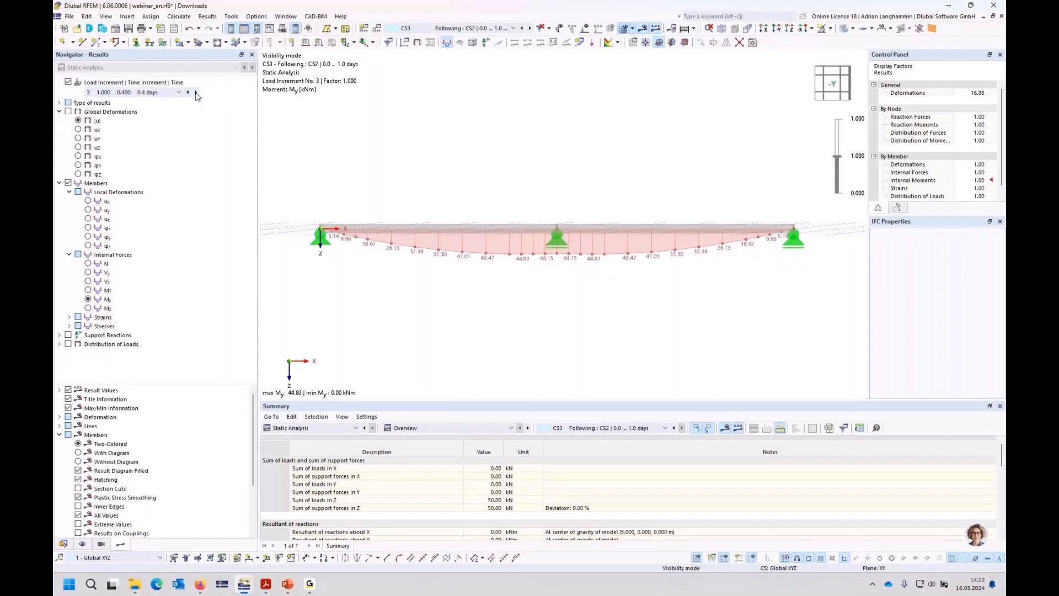
click(196, 93)
click(196, 92)
click(196, 92)
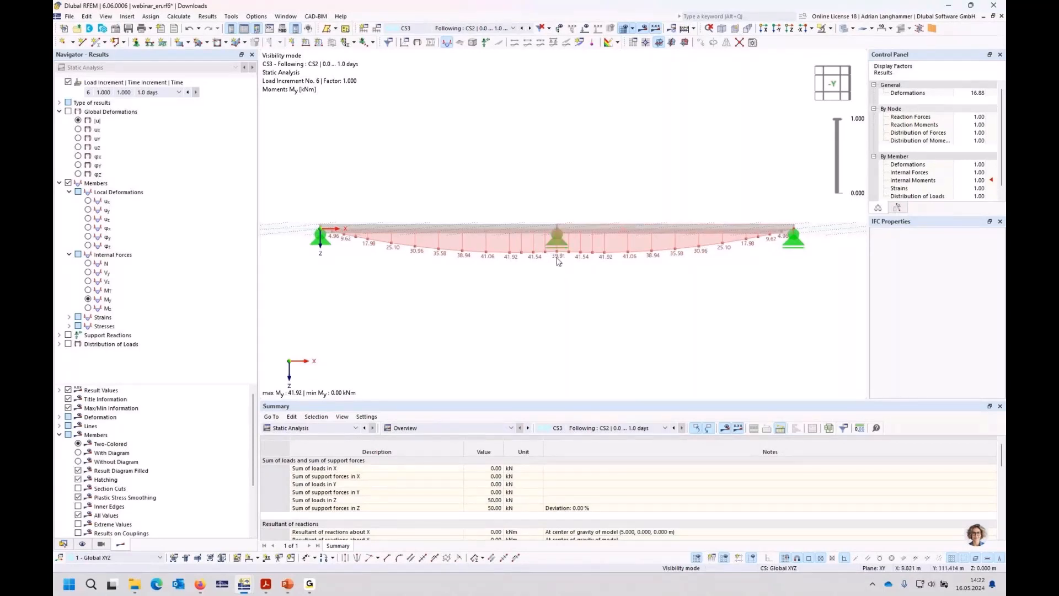
Step: Calculate construction stage CS4 and compare its My diagram with that of CS3
click(529, 29)
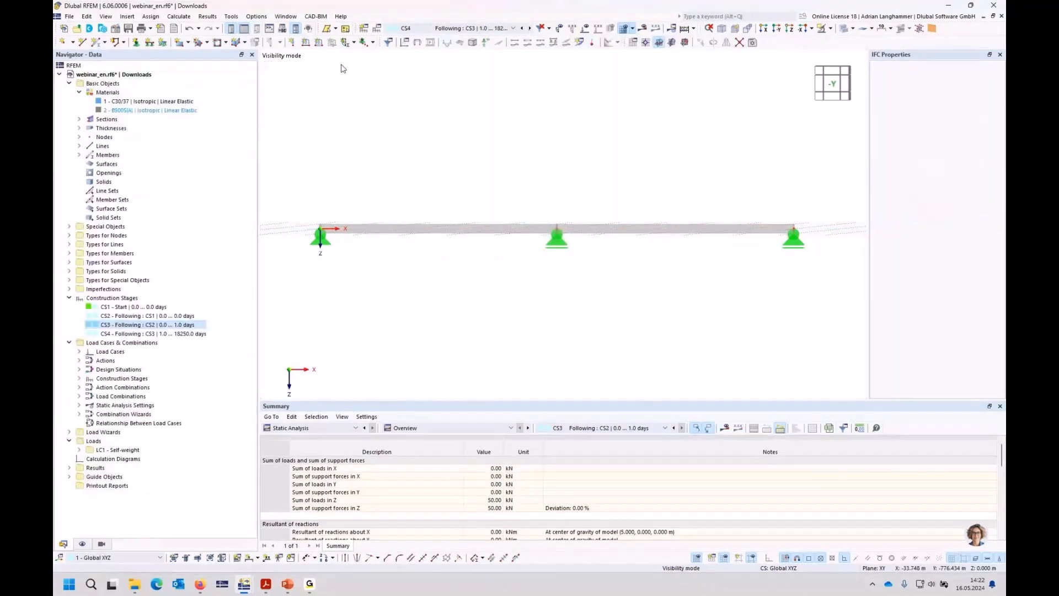
click(643, 28)
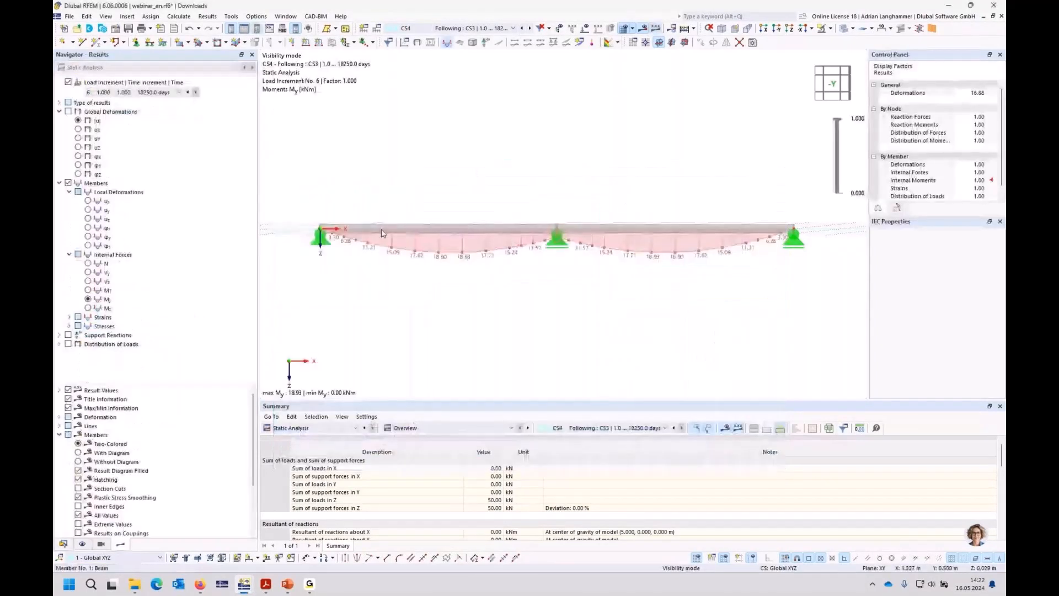
click(521, 28)
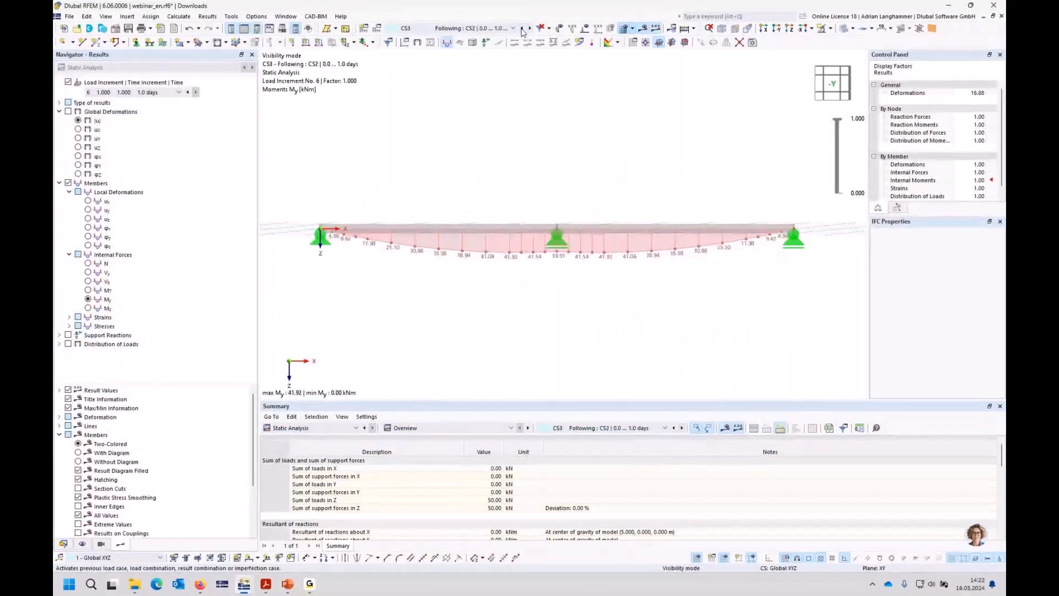
Step: Display the support reactions and Vz shear forces for CS3 at the 1.0-day time increment
click(179, 92)
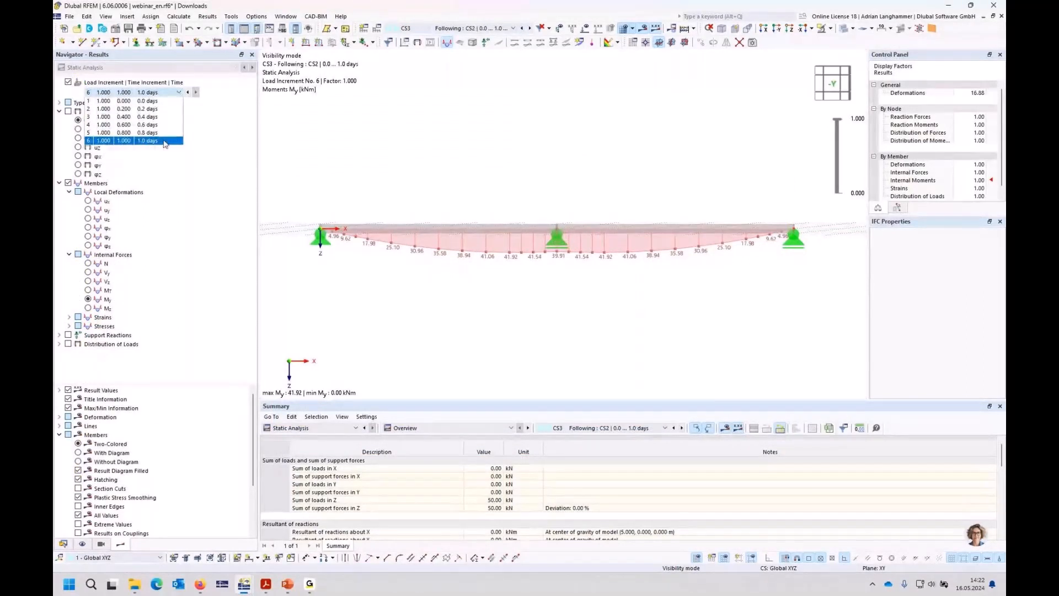
click(168, 140)
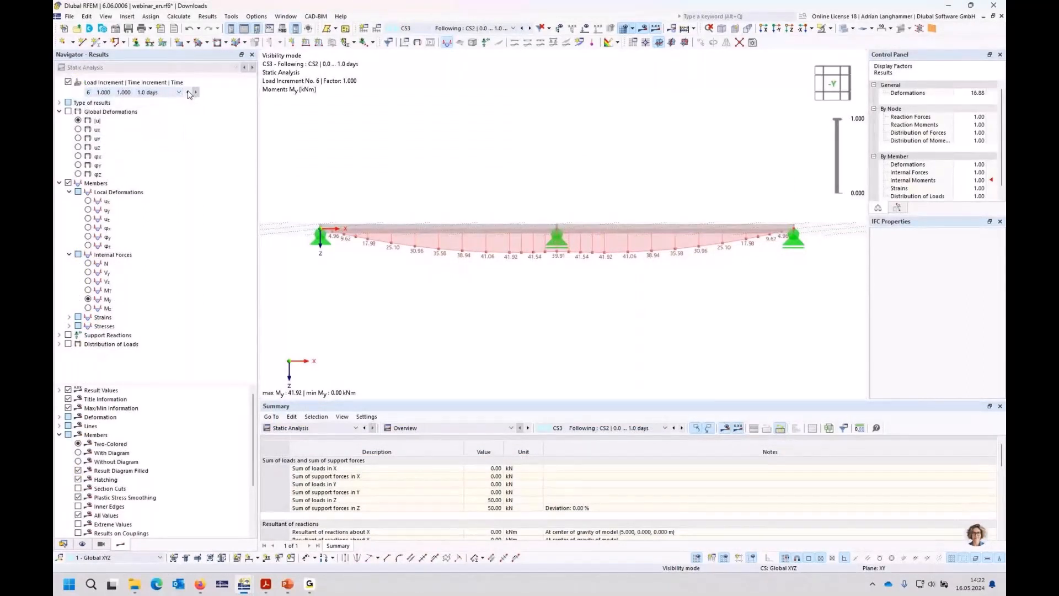
click(189, 93)
click(195, 92)
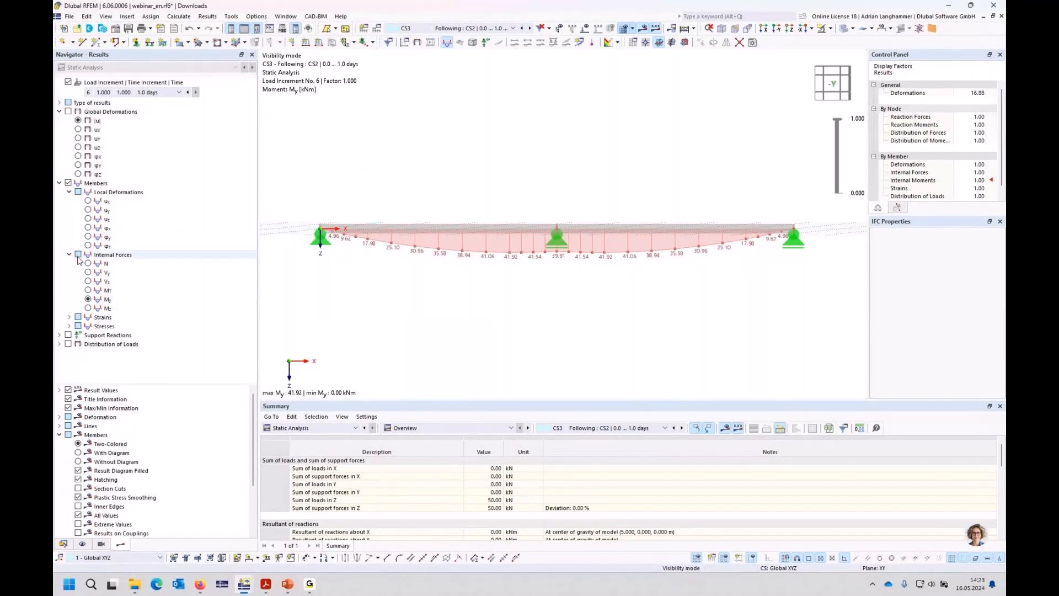
click(67, 336)
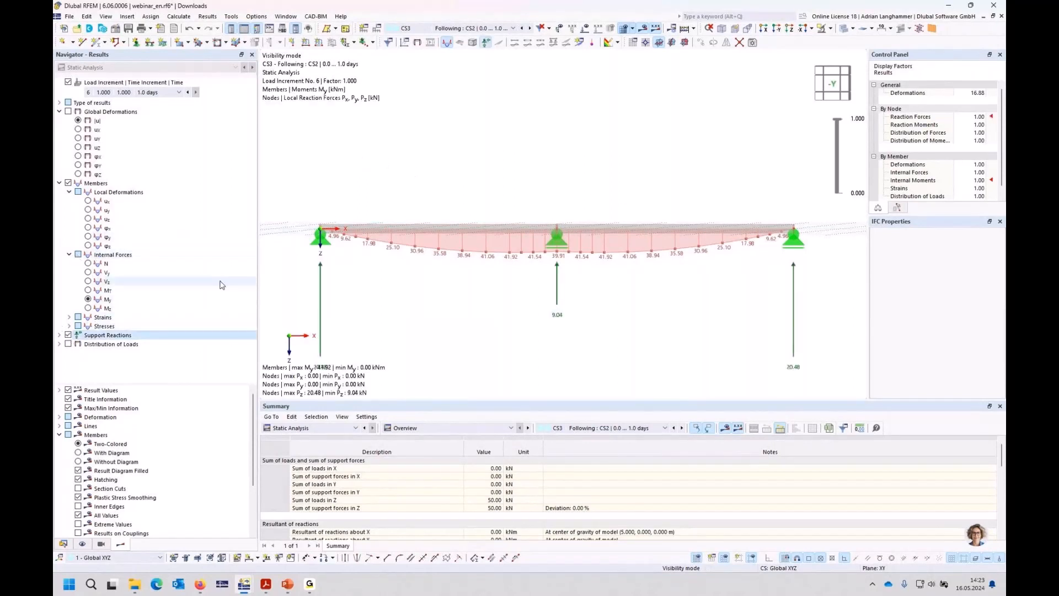
click(99, 281)
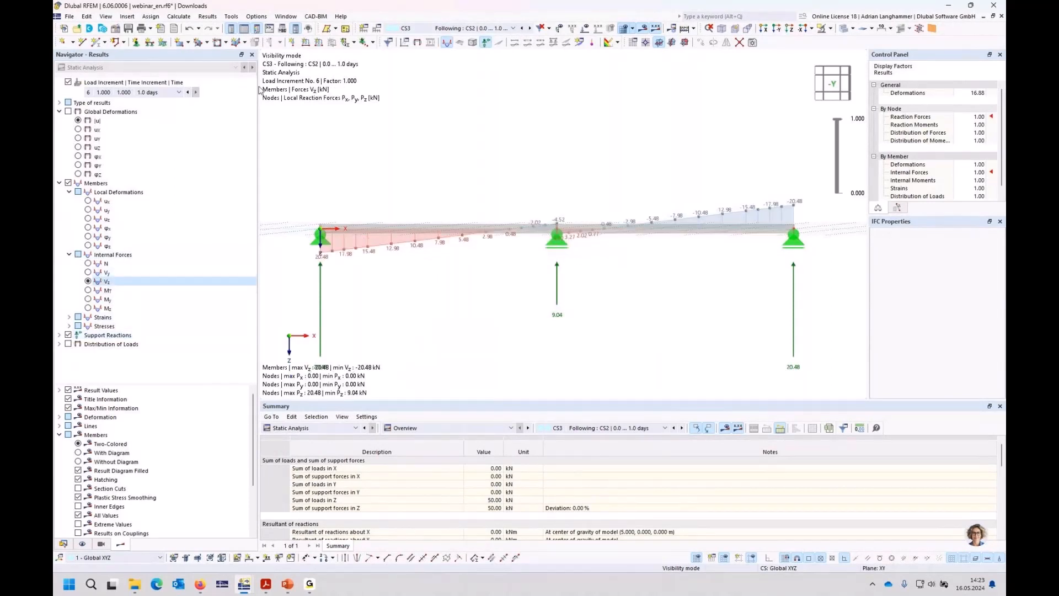
Step: Compare the support reactions and Vz diagrams of construction stages CS2, CS3 and CS4, ending at CS3
click(521, 29)
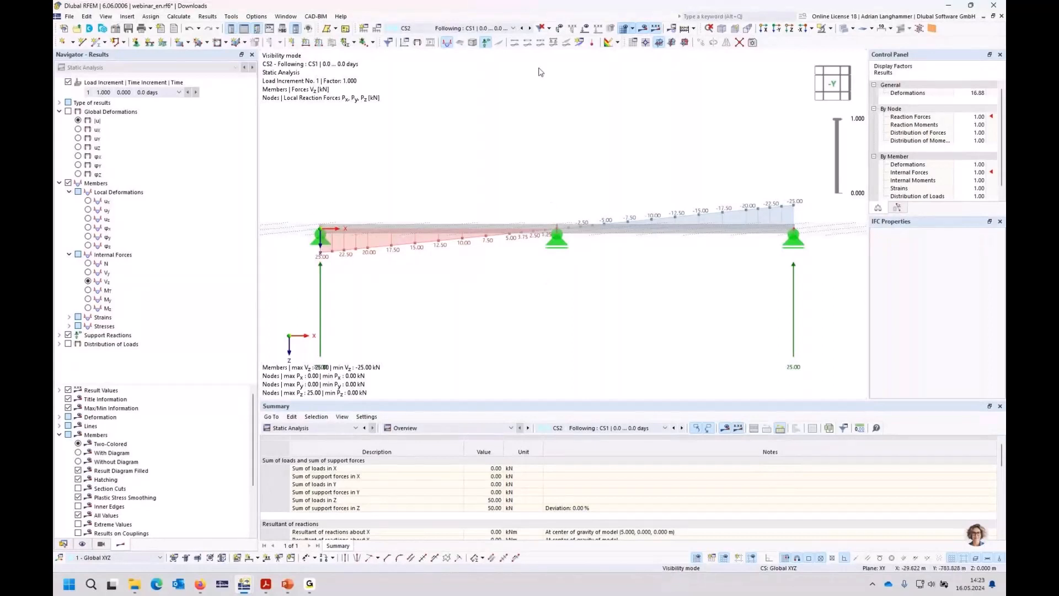
click(529, 29)
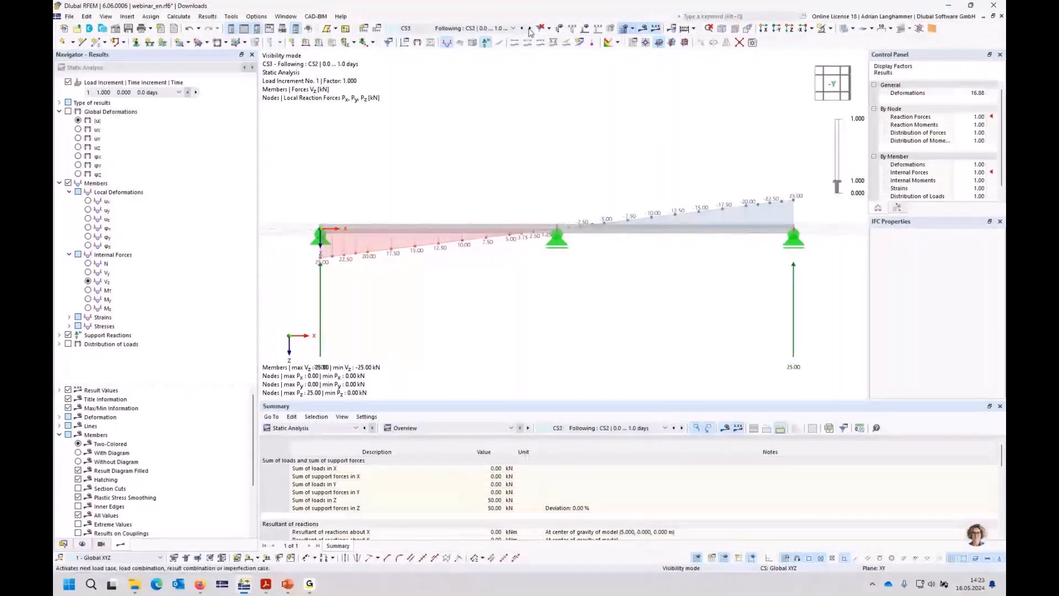
click(530, 29)
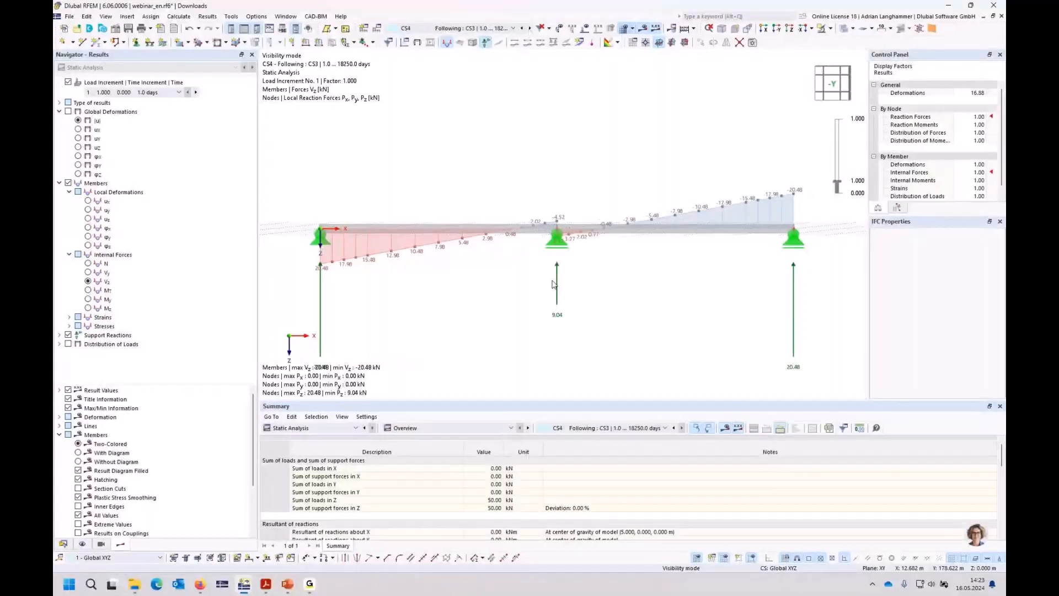
click(529, 28)
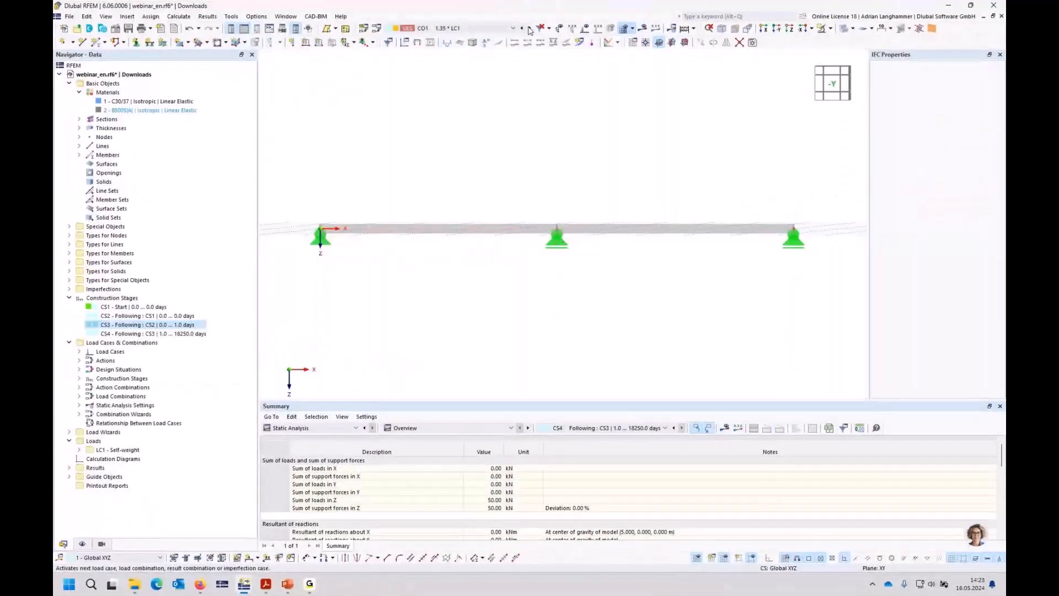
click(522, 28)
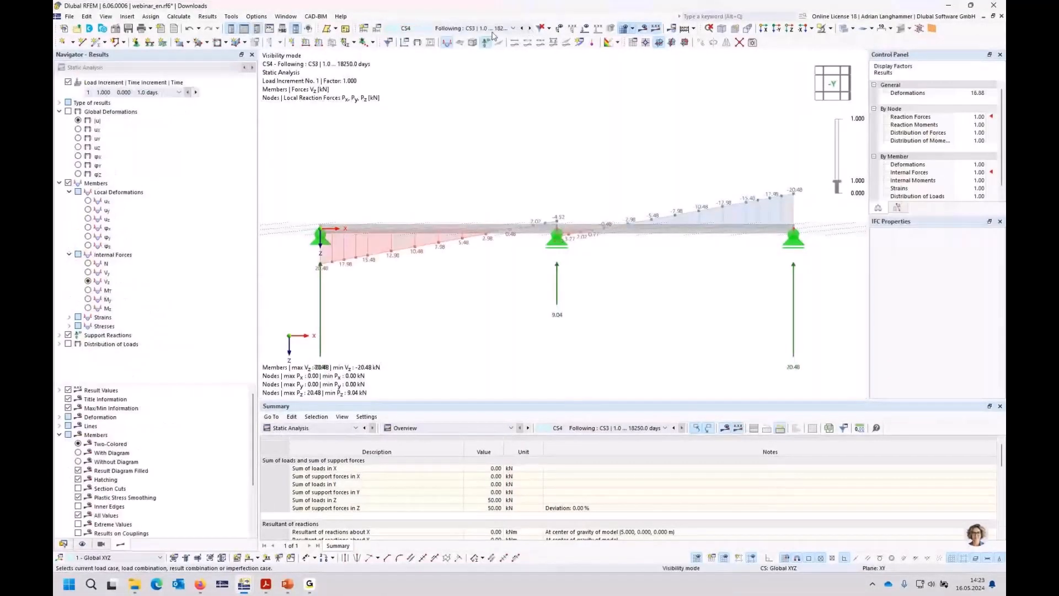
click(520, 28)
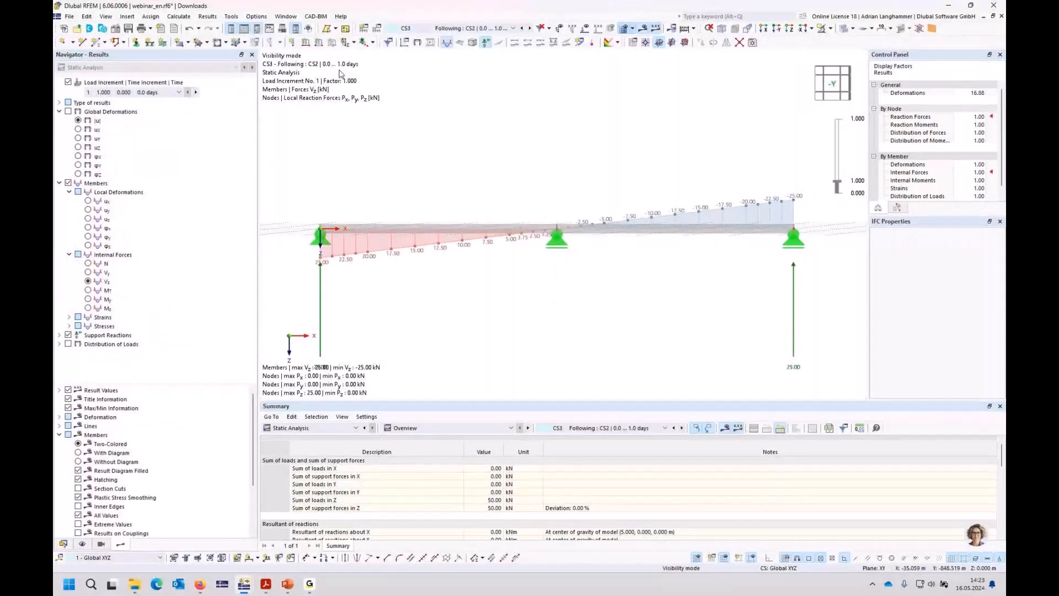
Step: Step through the CS3 time increments up to 1.0 day to examine the support reactions and Vz
click(196, 92)
click(196, 92)
click(195, 93)
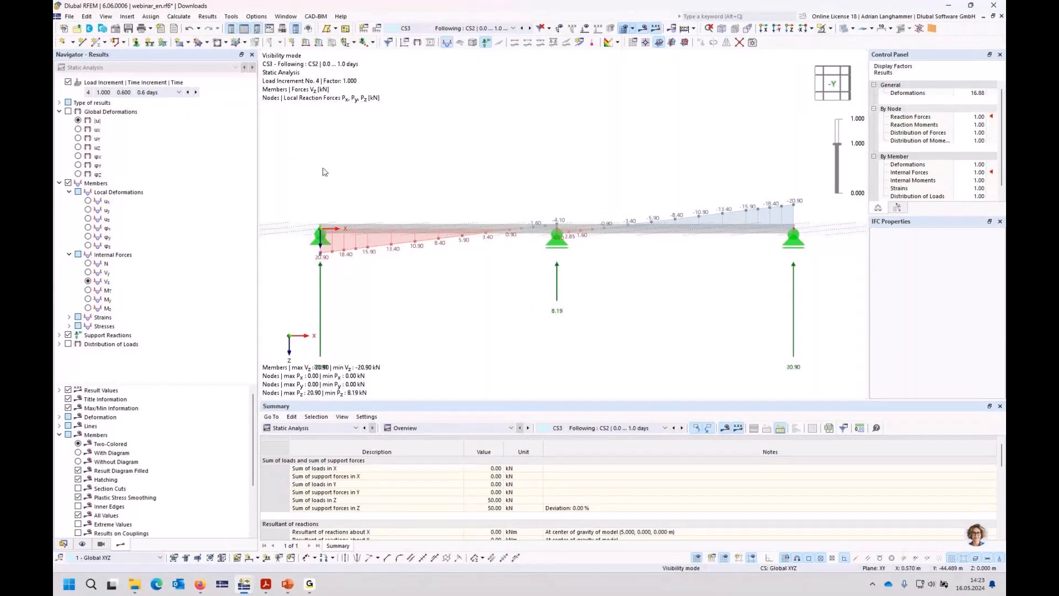
middle_drag(456, 296, 442, 245)
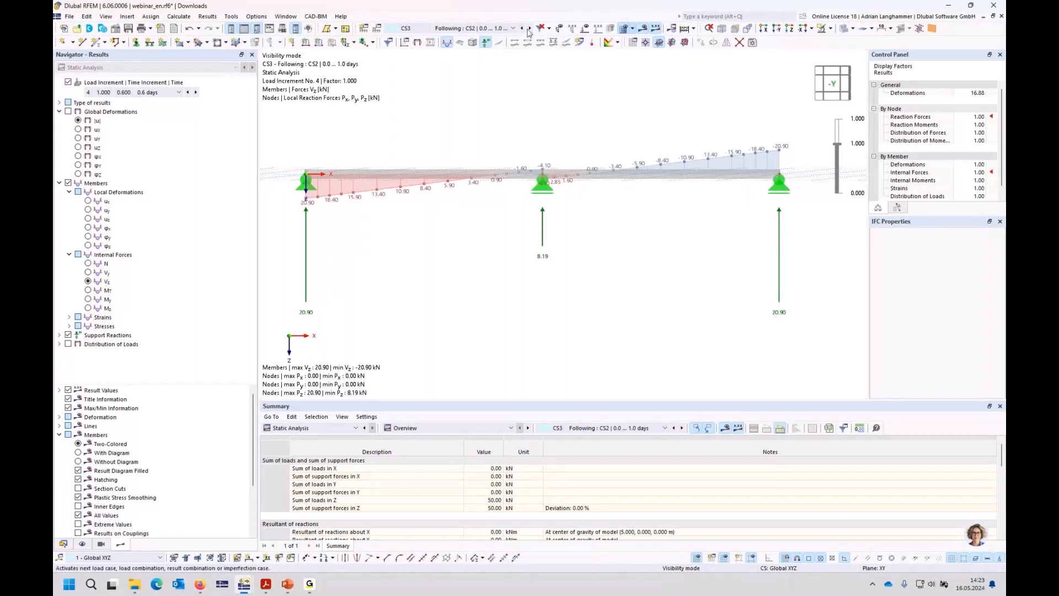
click(195, 93)
click(196, 93)
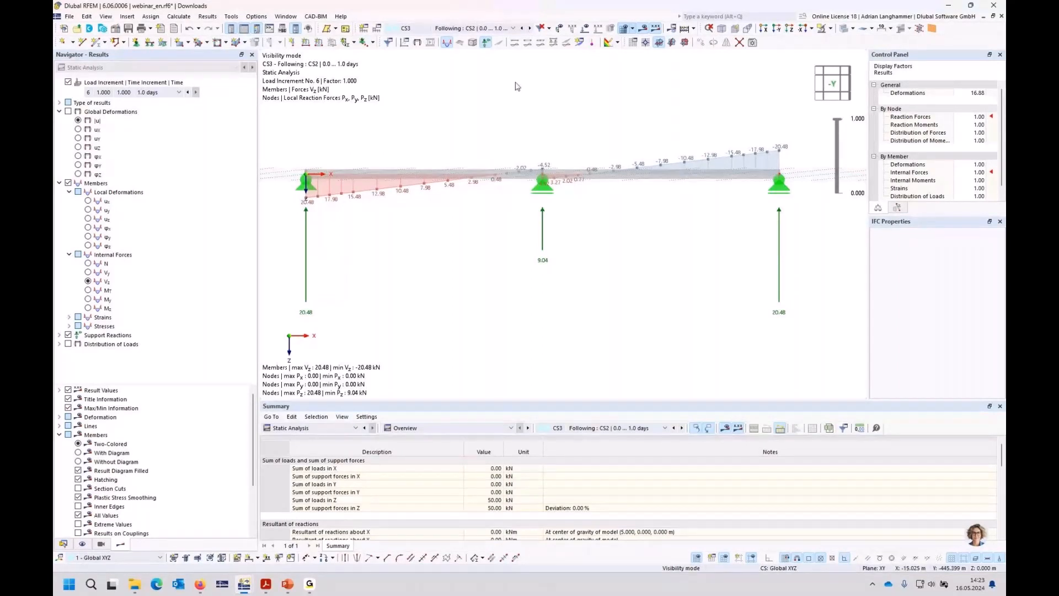
Step: Delete the design situations DS3 SLS - Frequent and DS4 SLS - Quasi-permanent
click(377, 30)
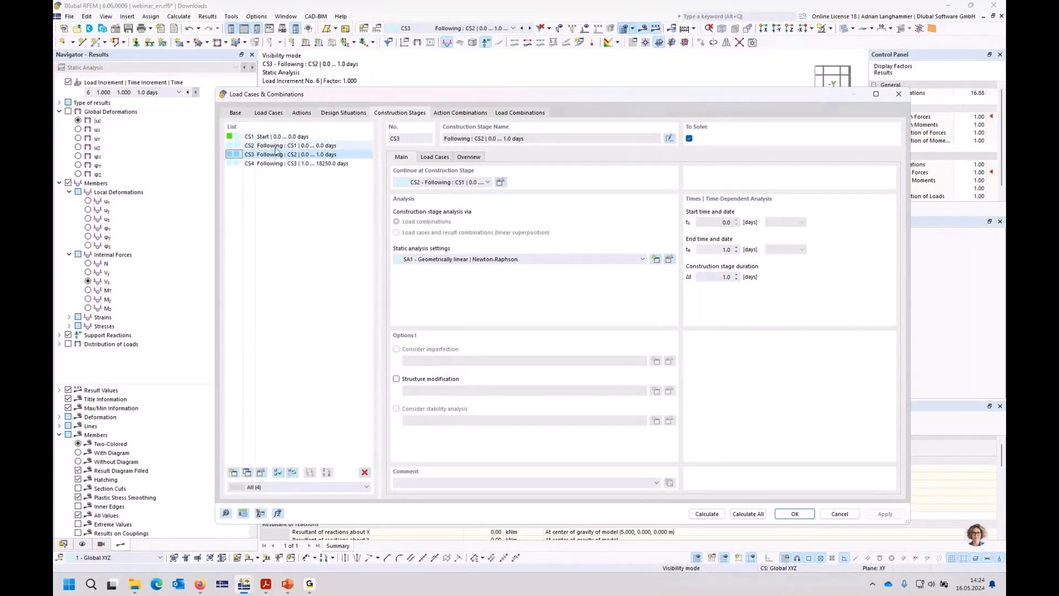
click(330, 115)
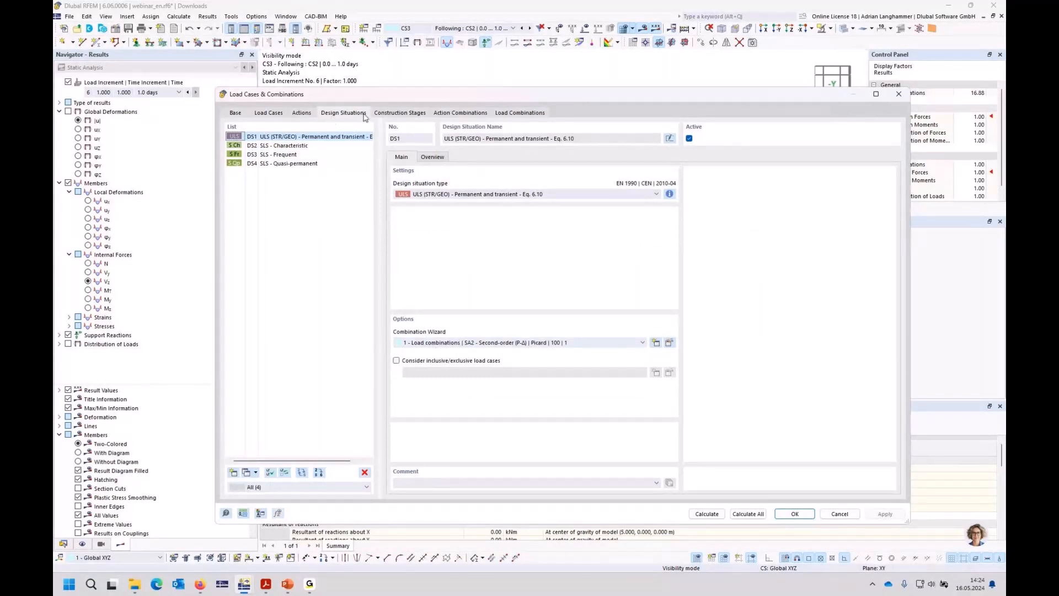
drag(249, 155, 255, 160)
click(255, 156)
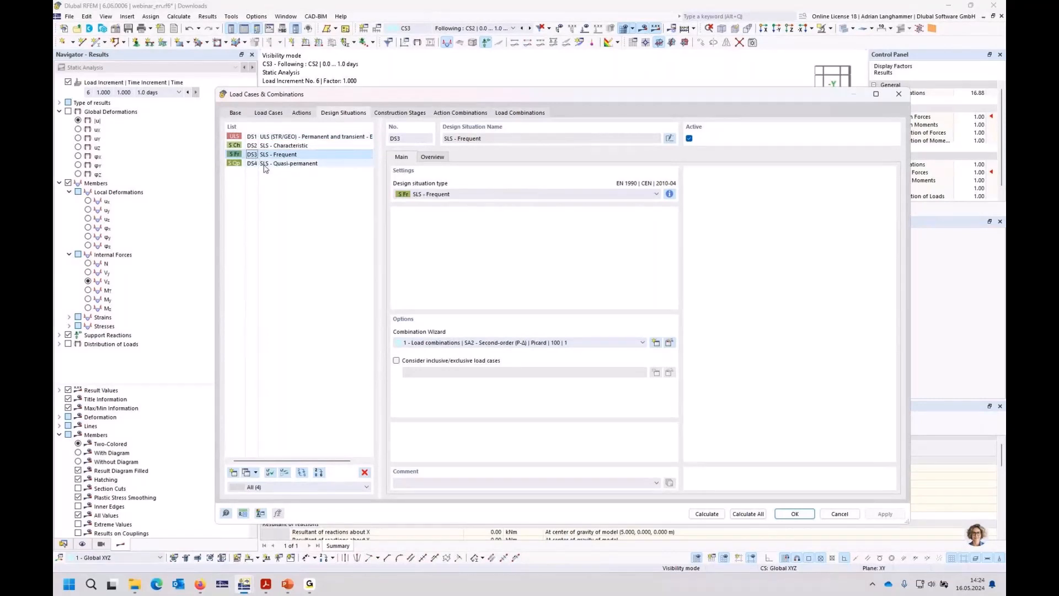
ctrl+click(263, 164)
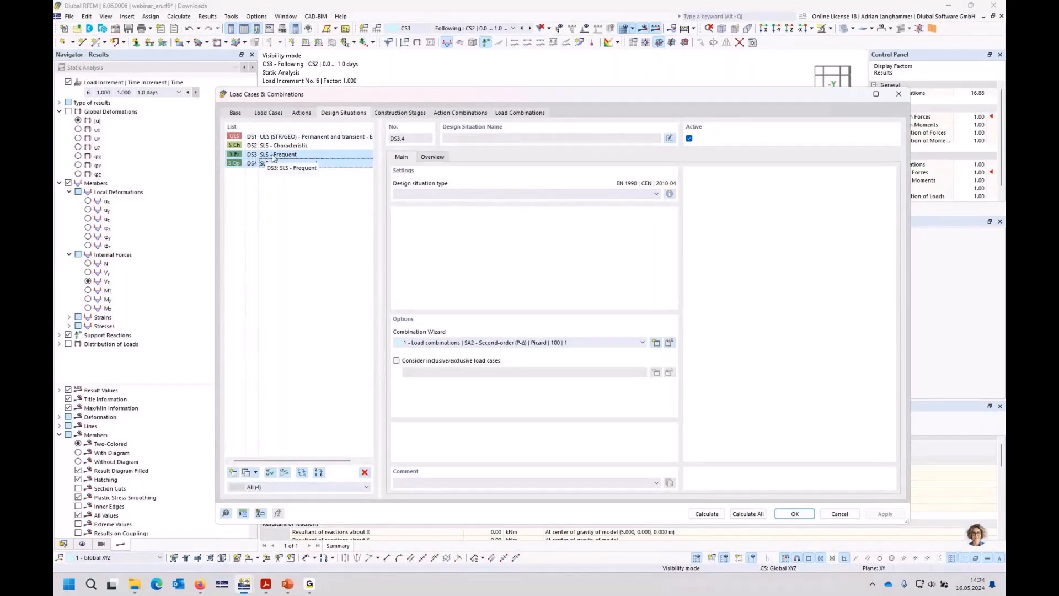
click(364, 472)
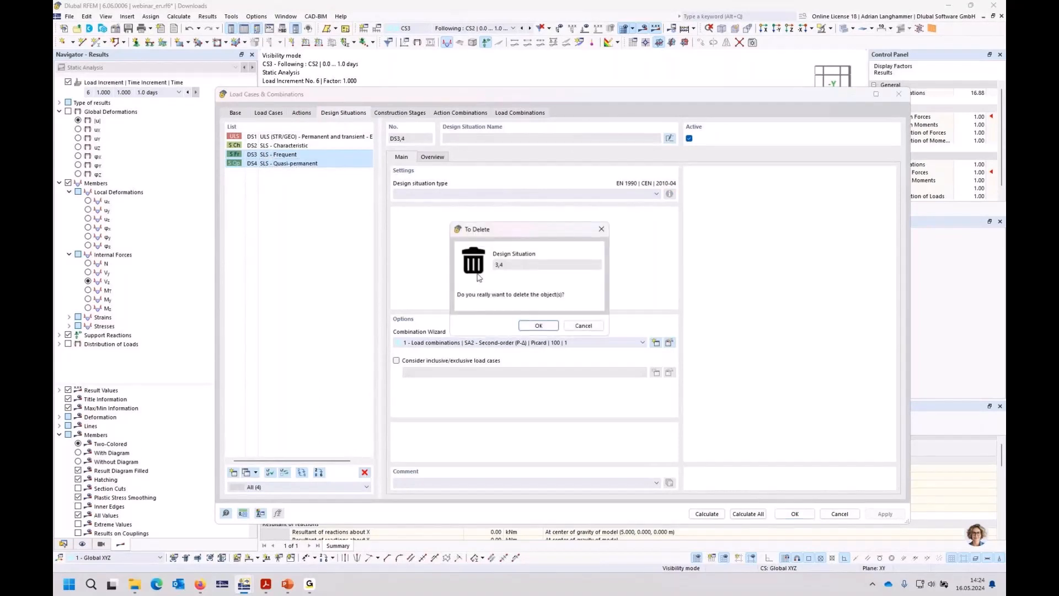
click(538, 325)
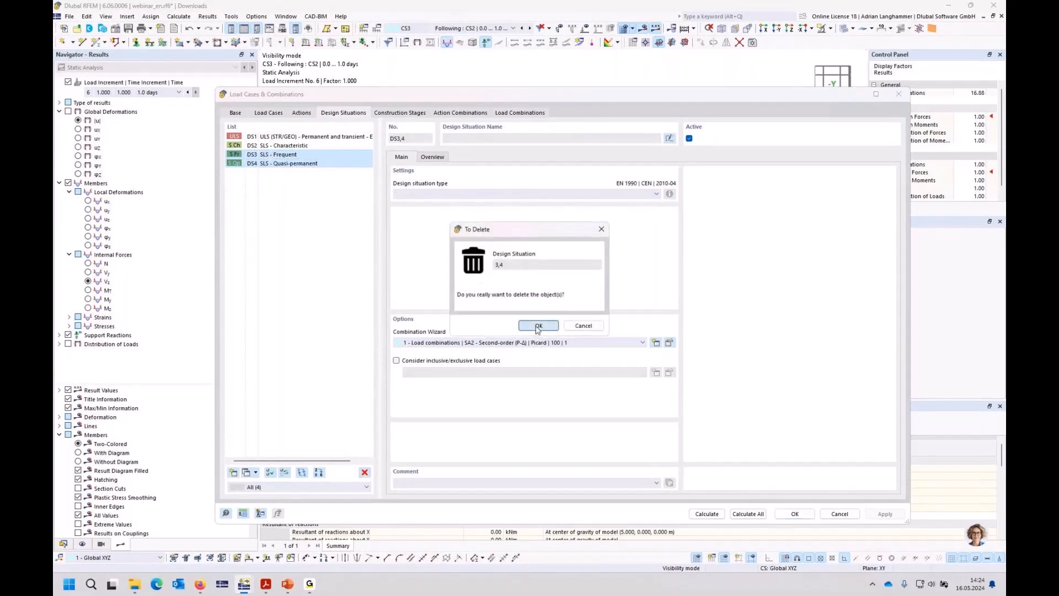
Step: Set the static analysis settings of DS2's combination wizard to SA1 - Geometrically linear | Newton-Raphson
click(260, 148)
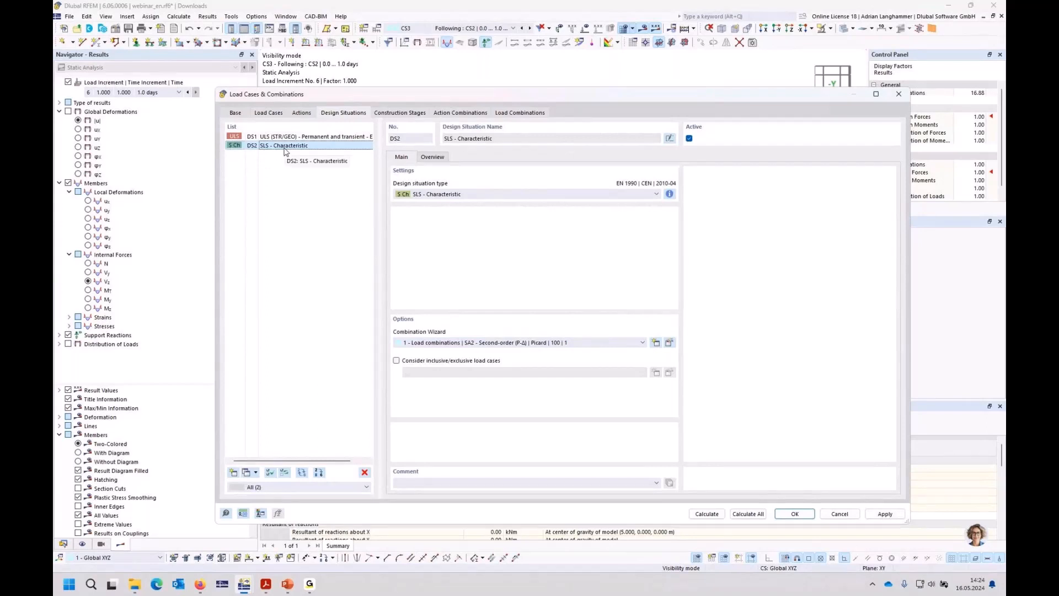
click(669, 343)
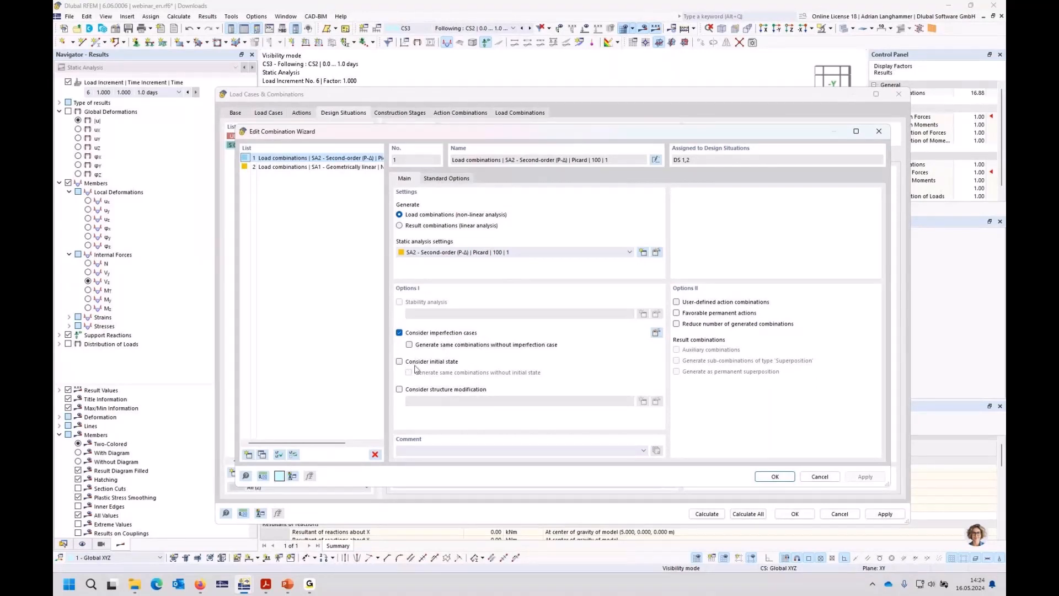
click(546, 254)
click(550, 259)
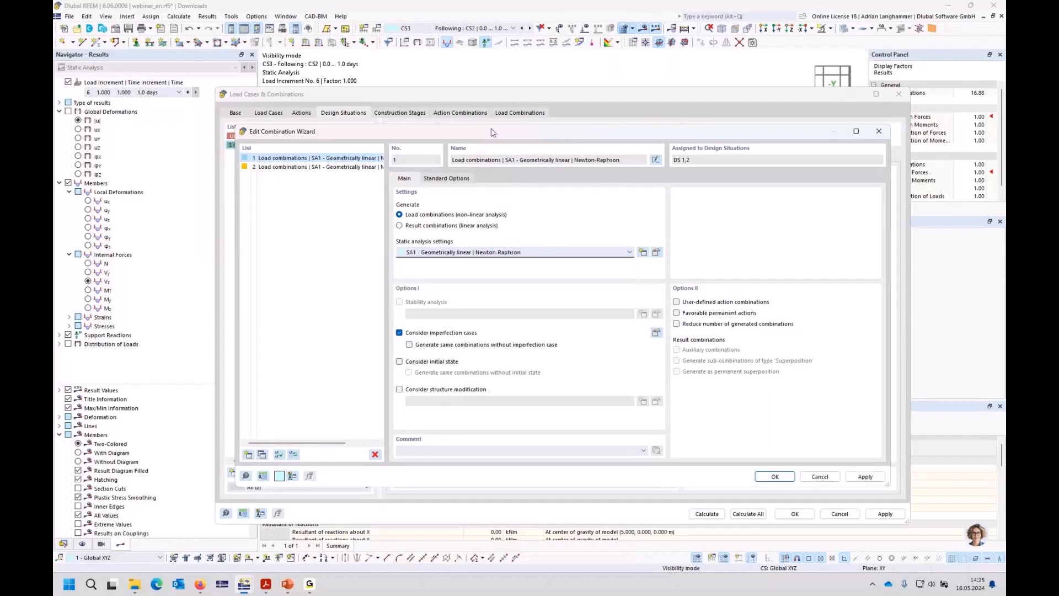
drag(491, 132, 491, 147)
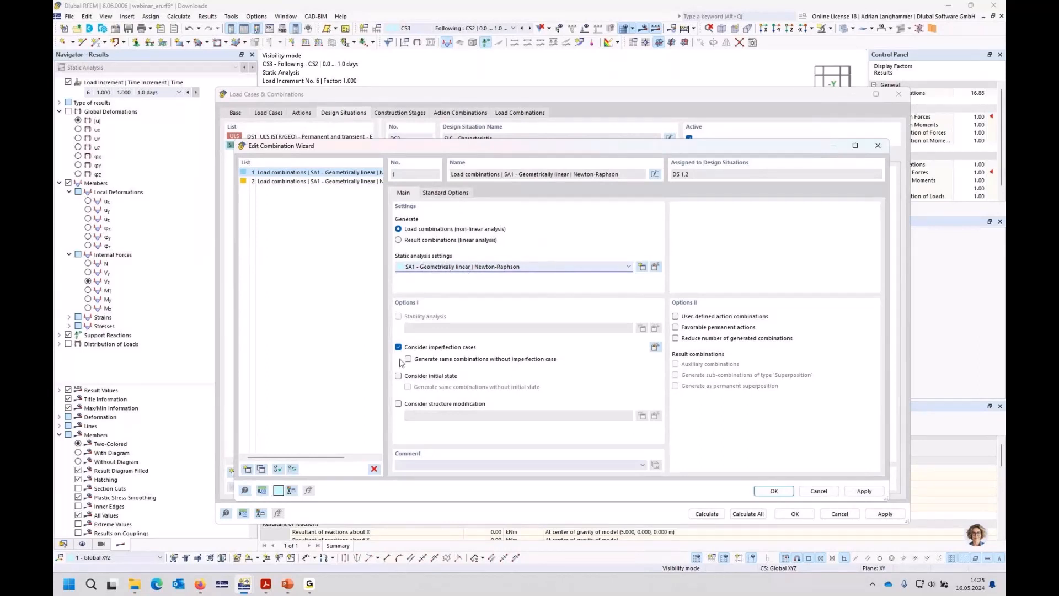
Step: Consider the initial state in combination wizard 1, assign construction stages CS2, CS3 and CS4 to it, and accept the wizard
click(399, 376)
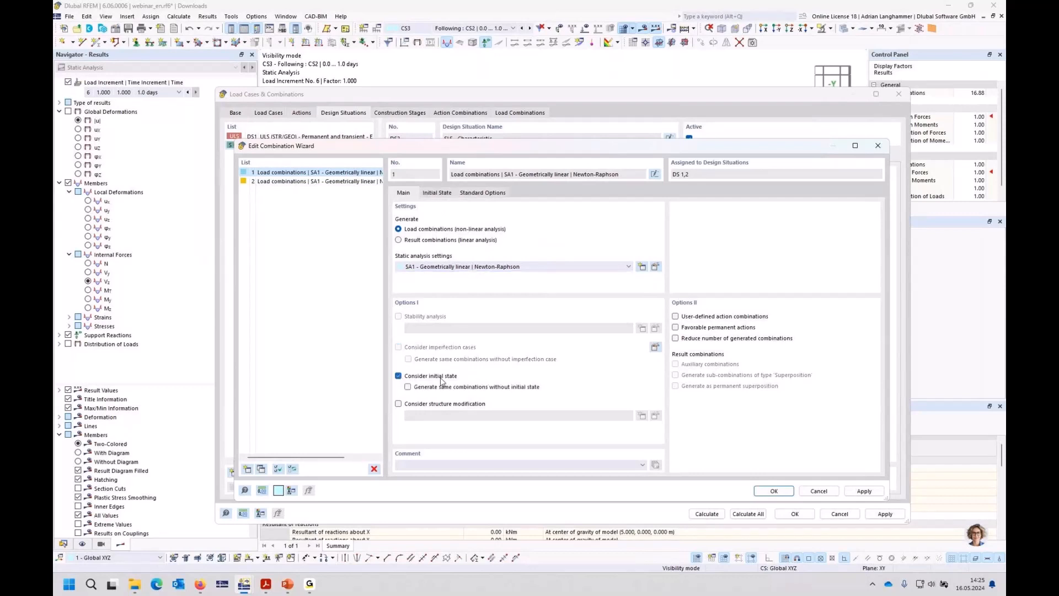
click(444, 196)
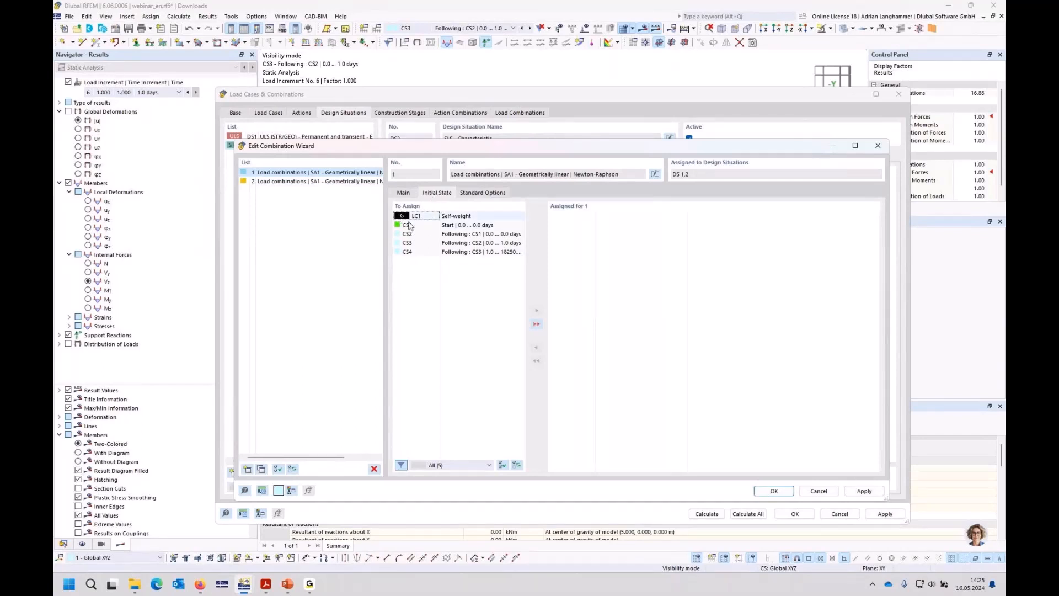
click(404, 193)
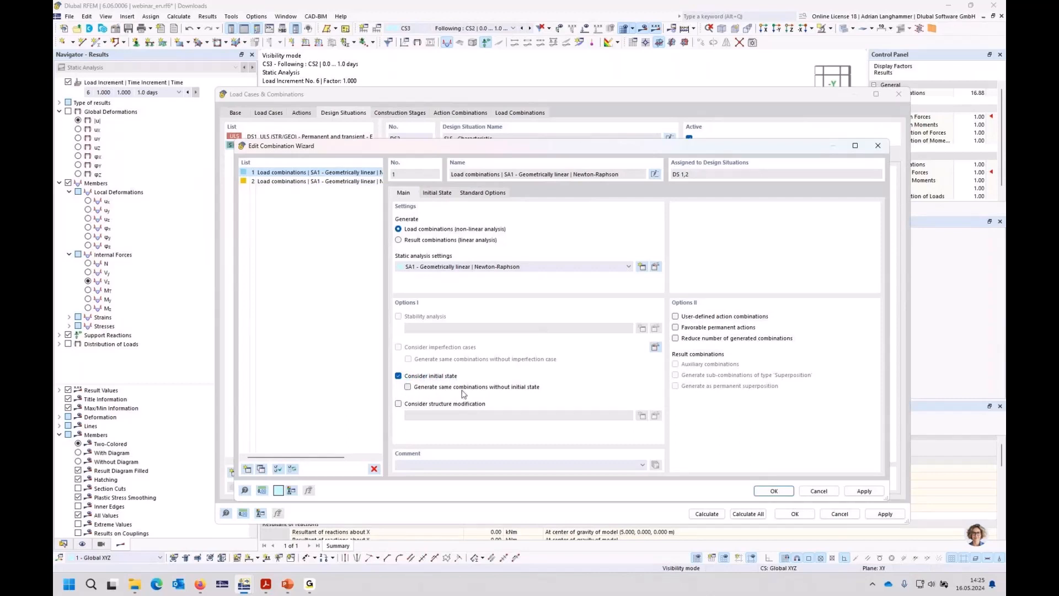
click(437, 194)
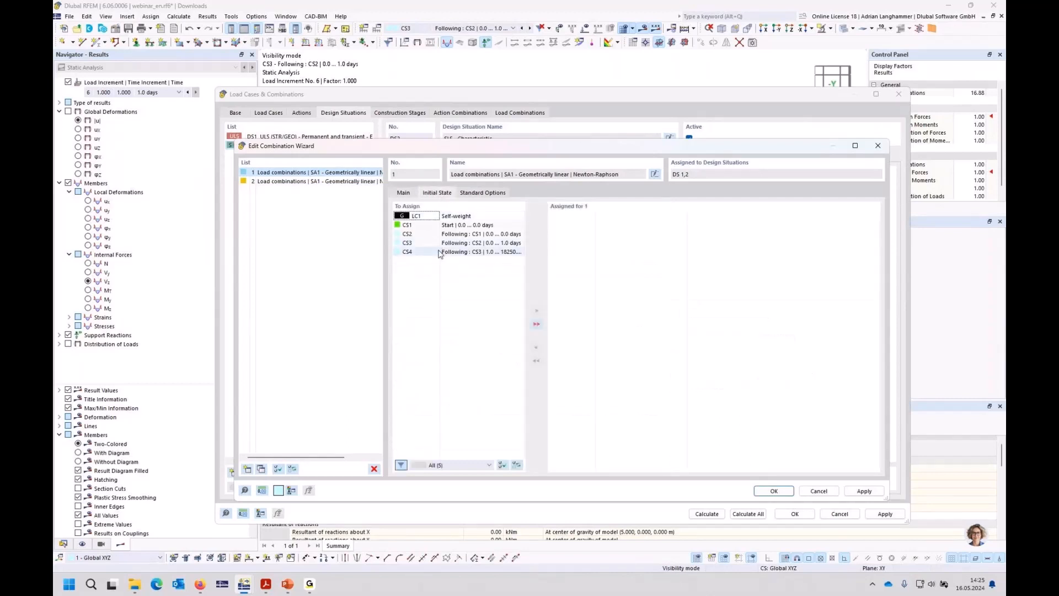
click(458, 252)
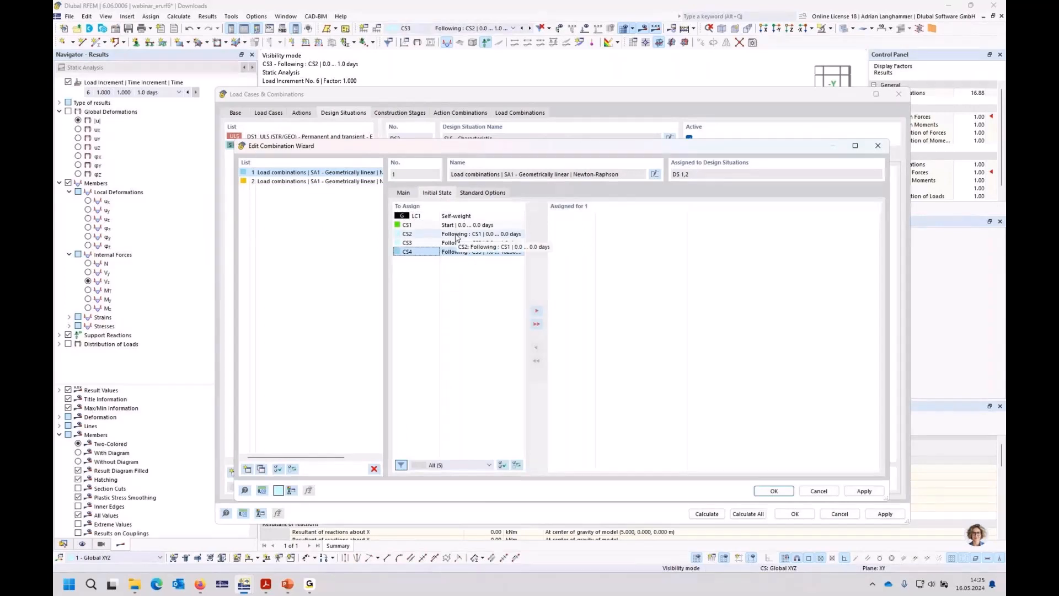
shift+click(455, 237)
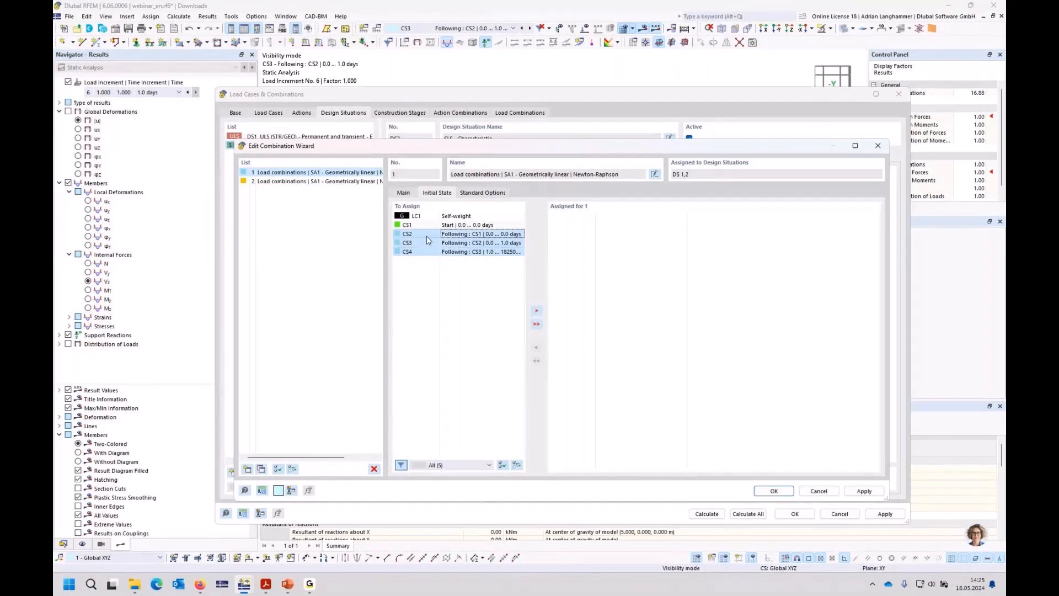
click(535, 310)
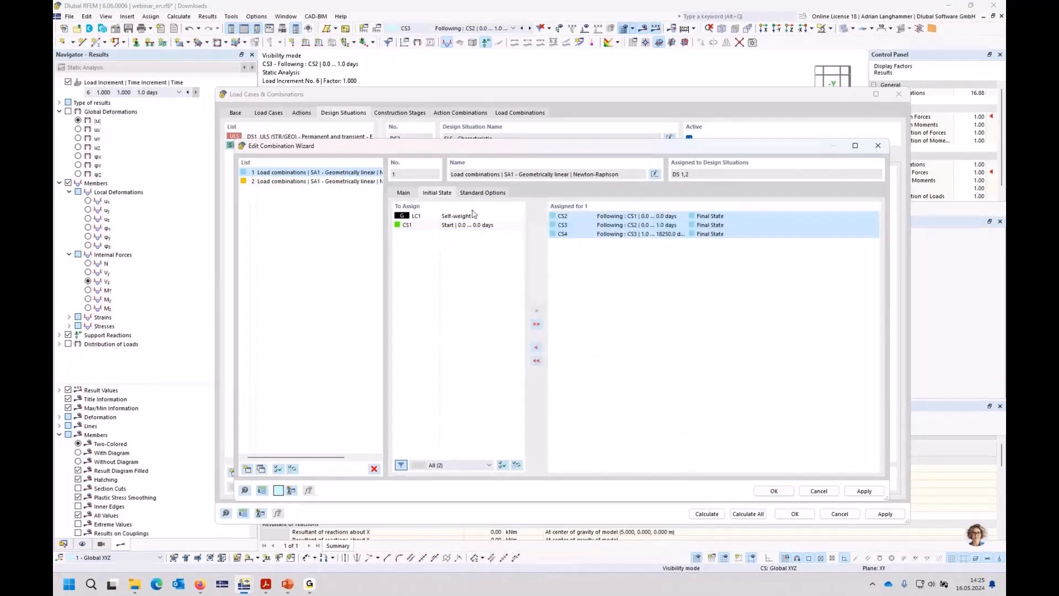
click(774, 491)
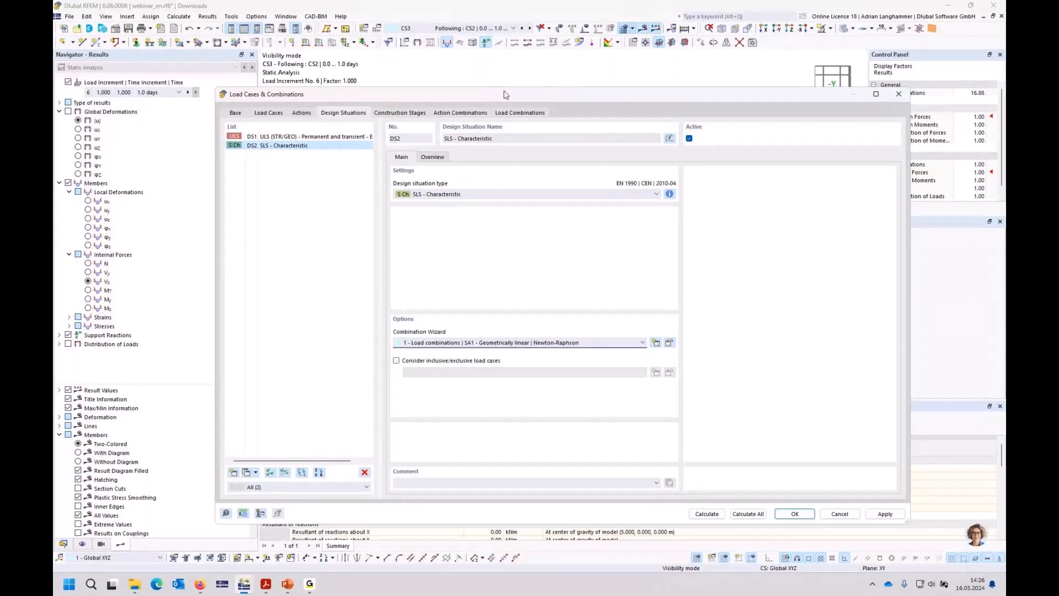
Step: Check the construction stages, then generate and list the action combinations and load combinations for DS1 and DS2
drag(504, 95, 511, 76)
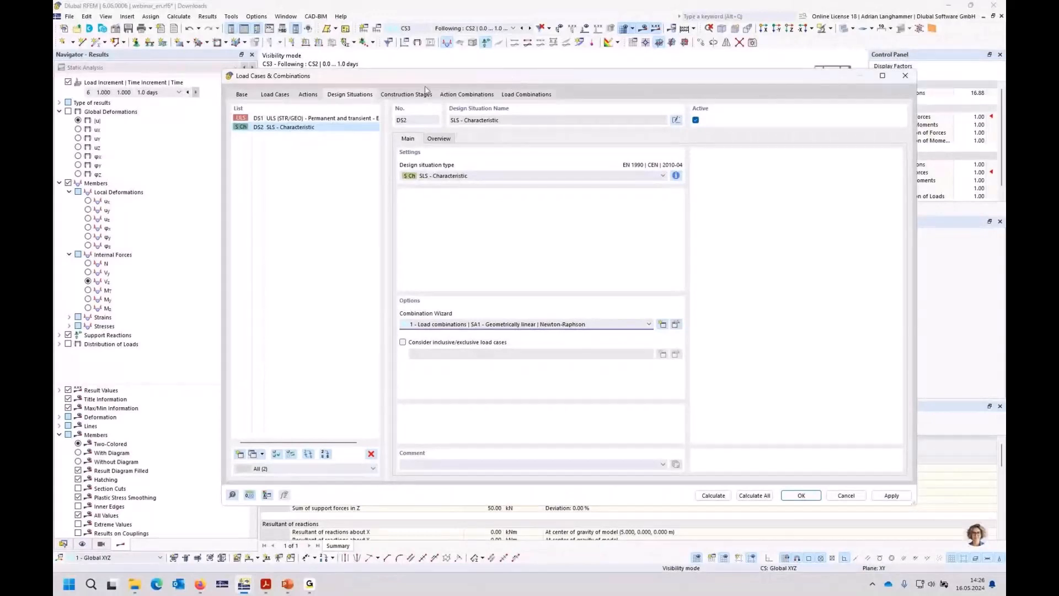
click(392, 96)
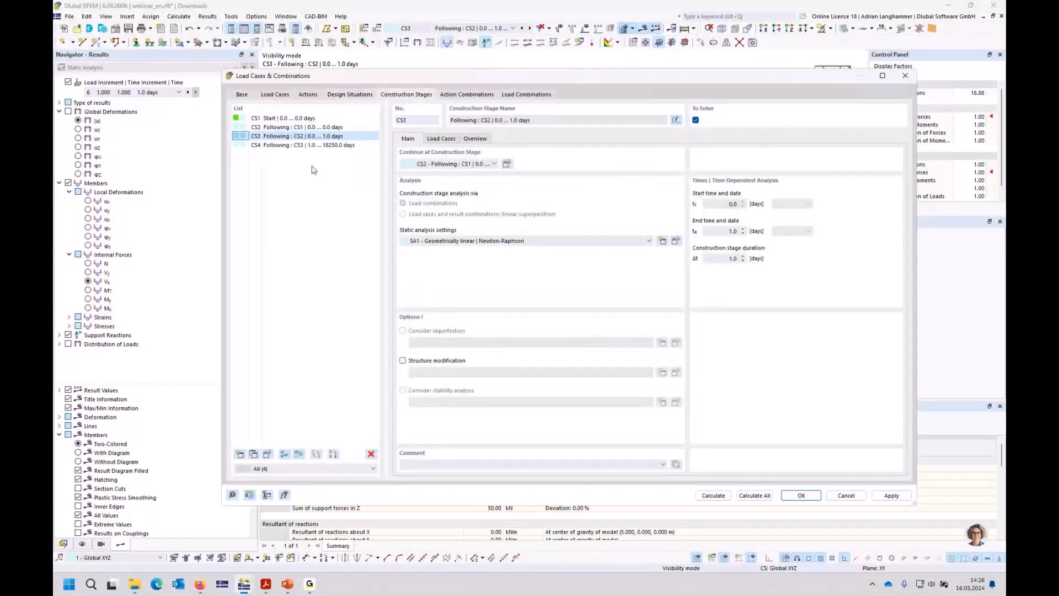
click(456, 96)
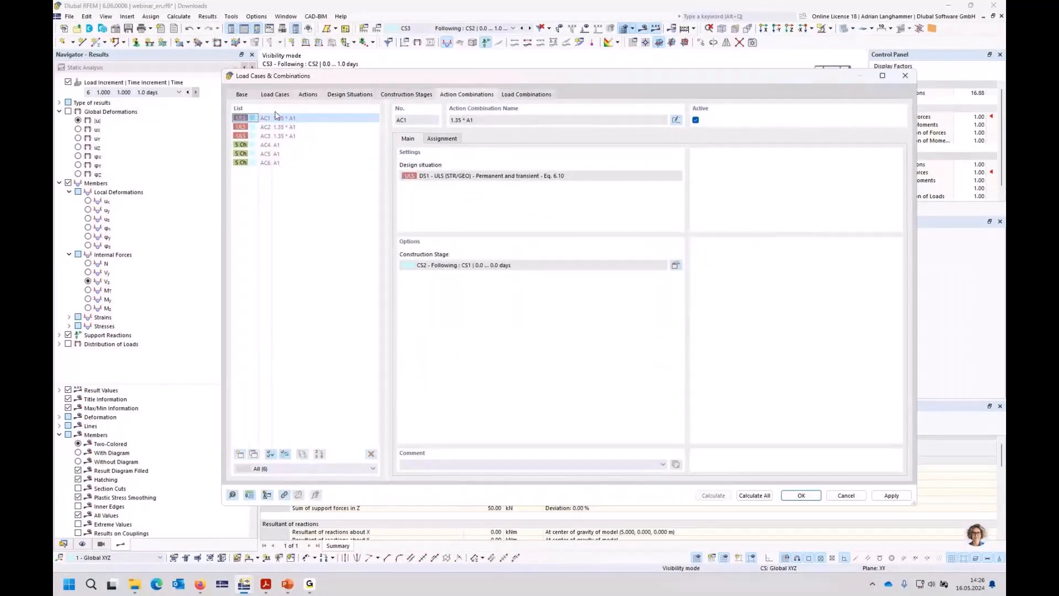
drag(277, 116, 289, 158)
click(522, 95)
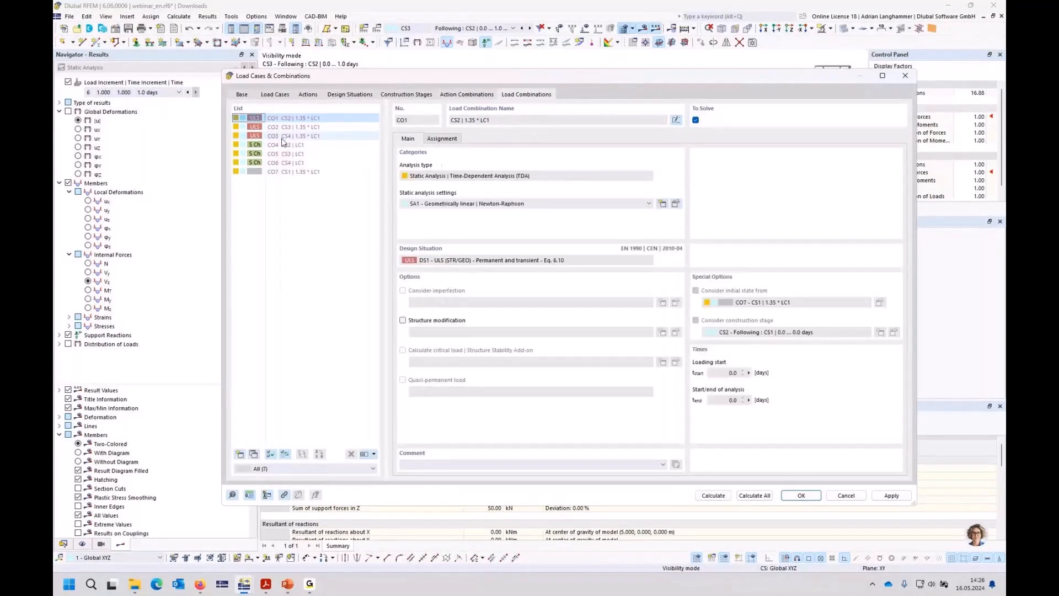
Step: Examine the initial states, construction stages and times assigned to the SLS load combinations CO4, CO5 and CO6
click(287, 145)
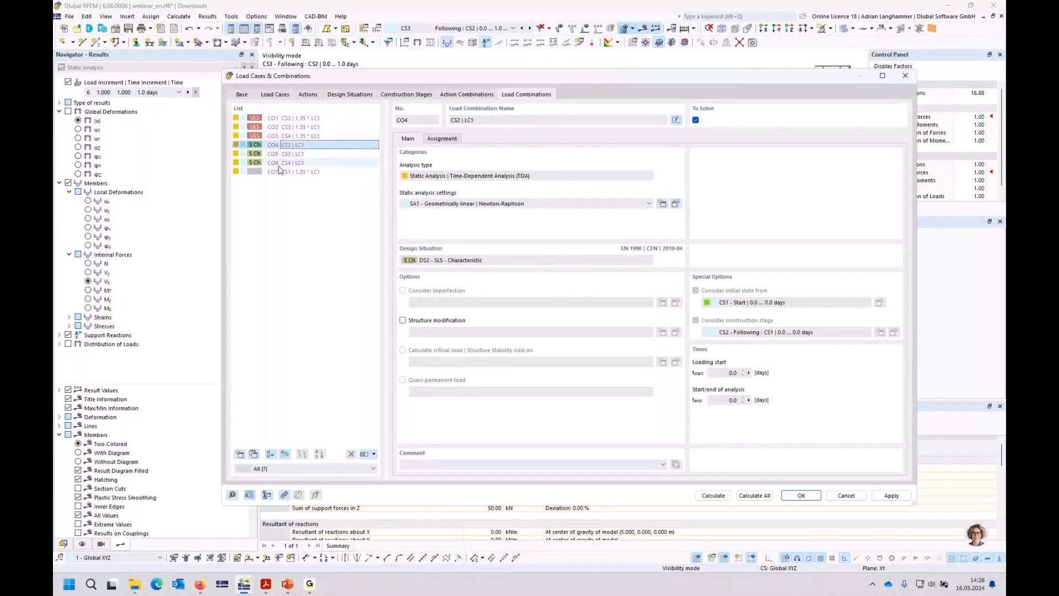
click(280, 163)
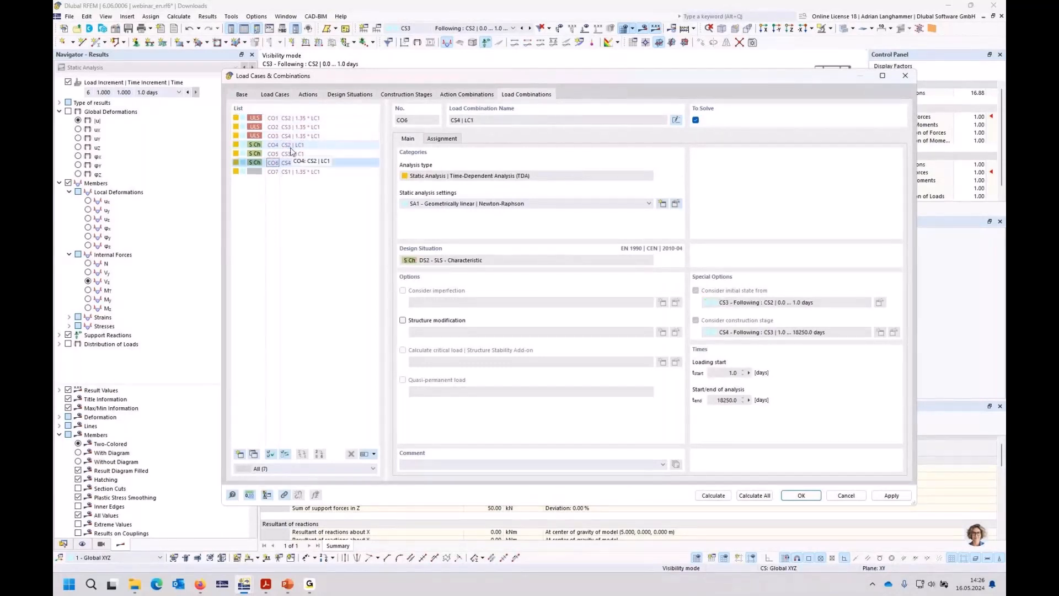
click(290, 146)
click(289, 155)
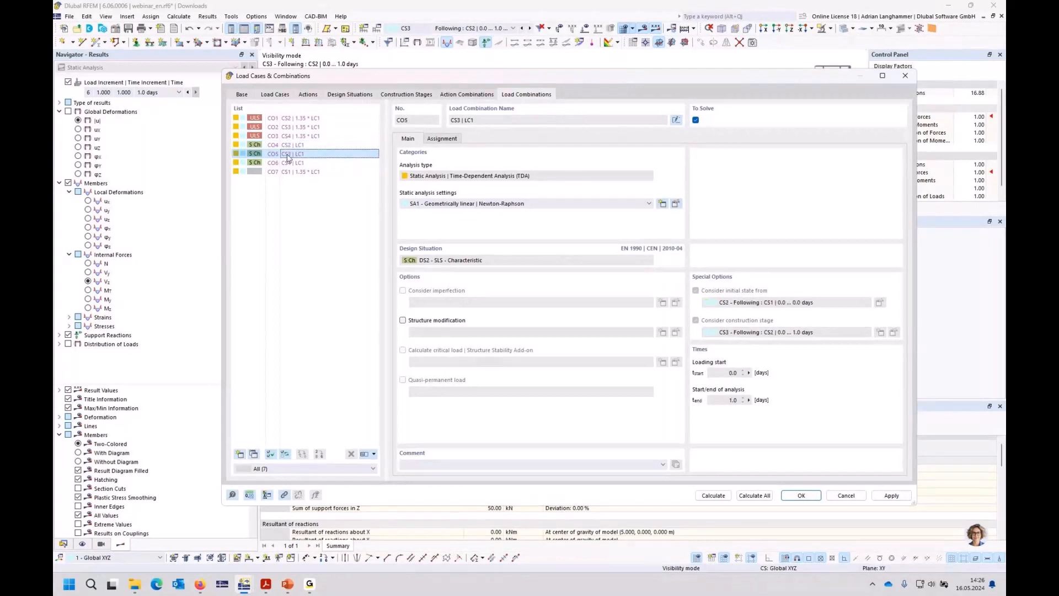
click(290, 164)
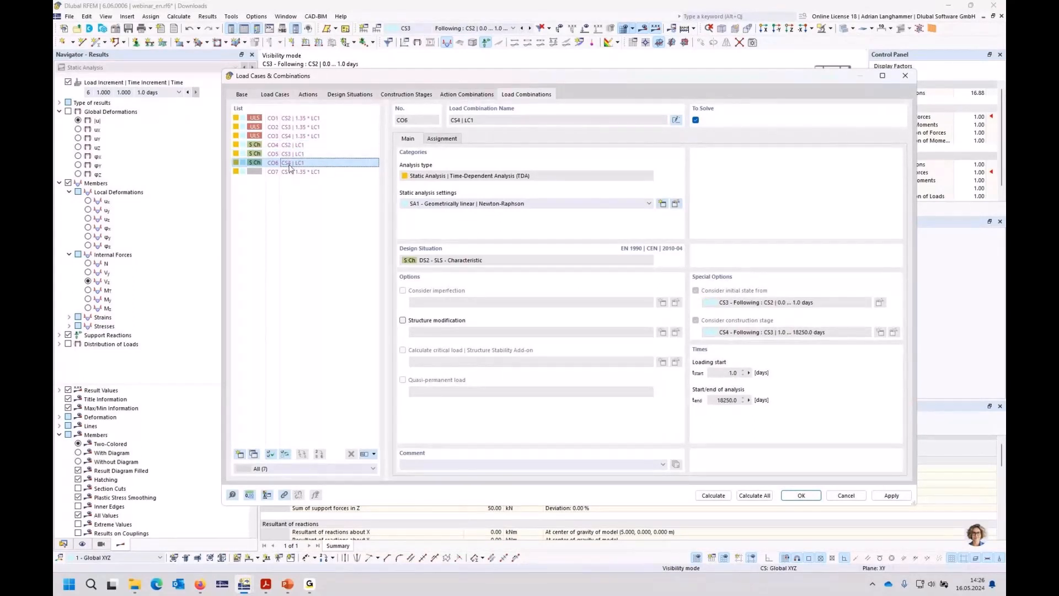
Step: Compare the ULS load combinations CO1 to CO3 with the SLS ones and the initial-state combination CO7, and accept the load combinations
click(299, 119)
shift+click(301, 134)
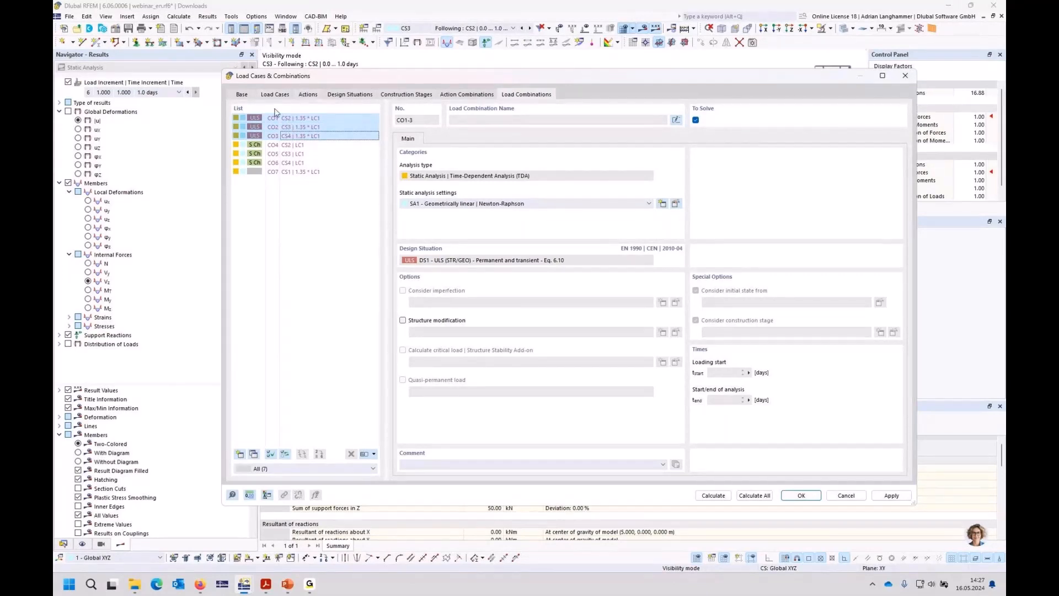
click(291, 145)
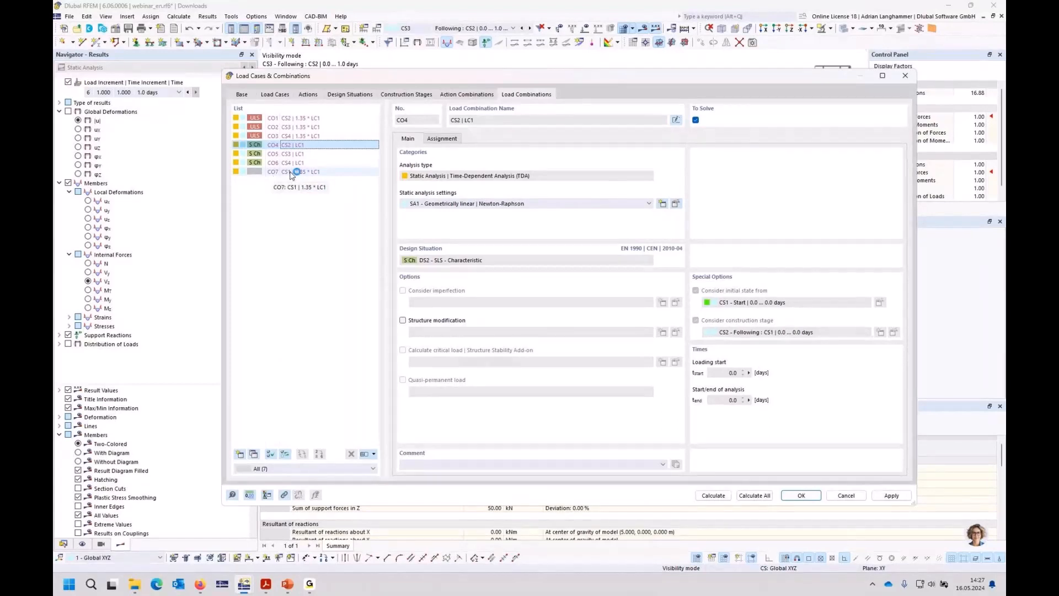
click(292, 118)
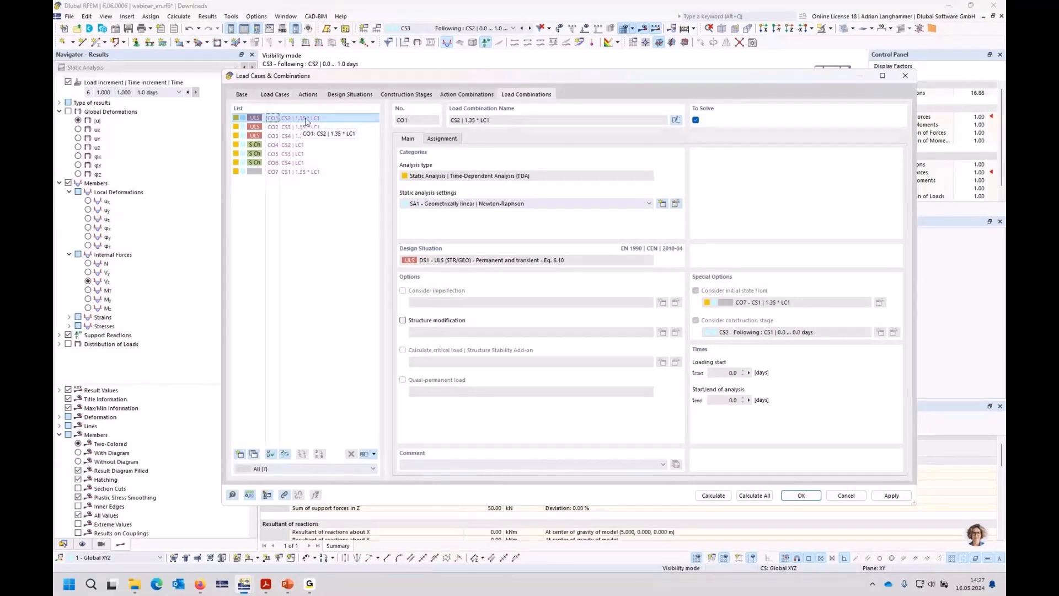
click(270, 173)
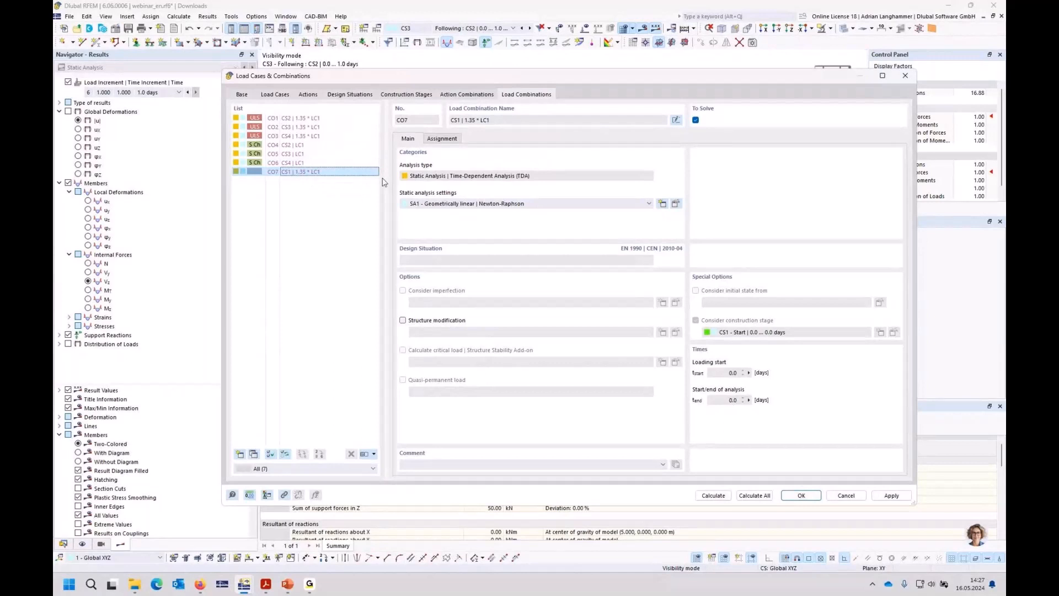
click(328, 146)
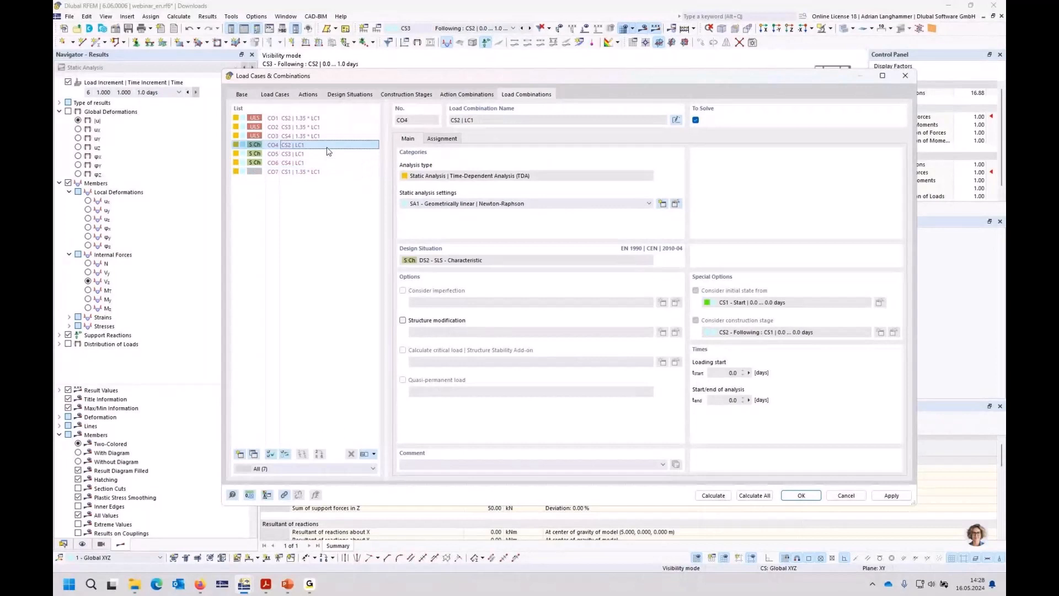
click(325, 154)
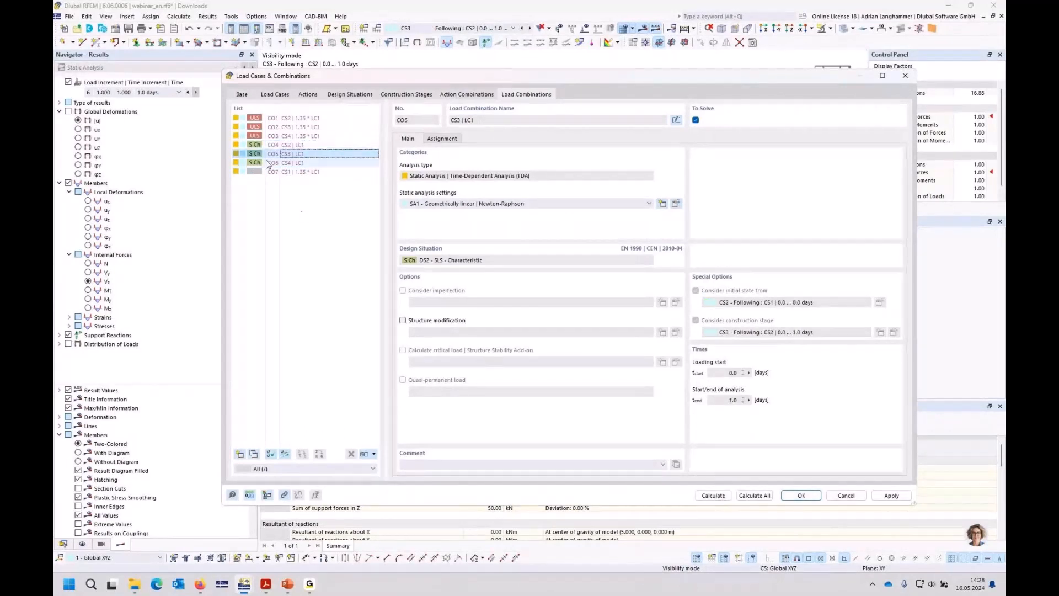
key(Return)
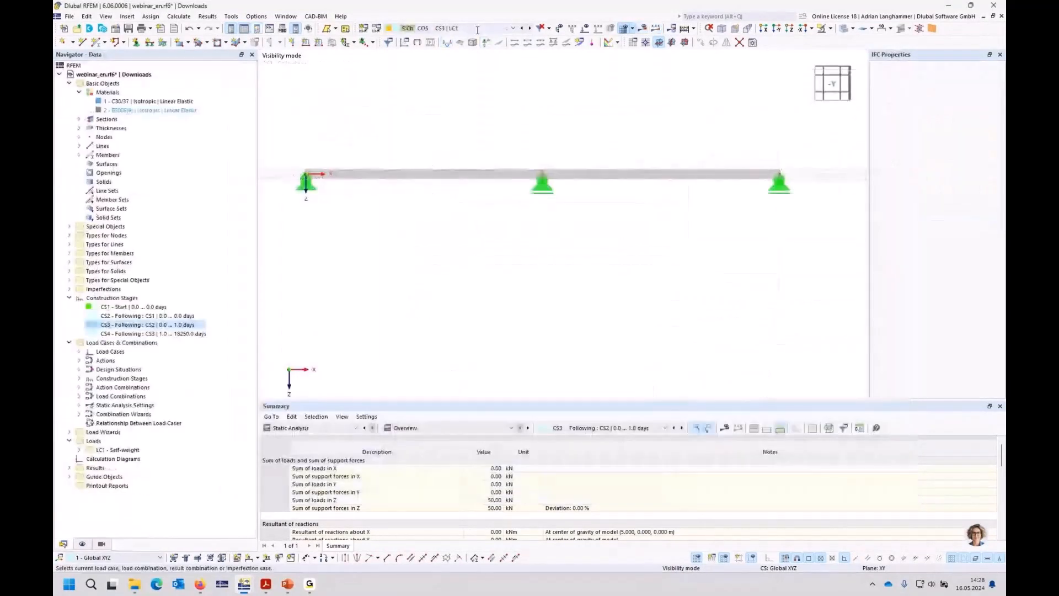
Step: Calculate and display the results for design situation DS2 SLS - Characteristic
click(477, 29)
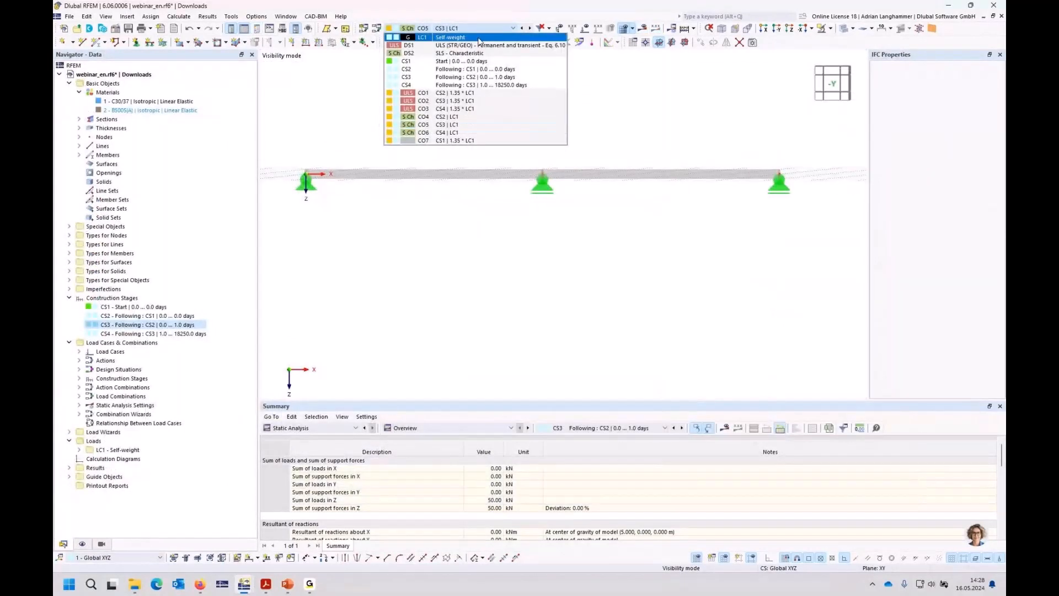
click(466, 53)
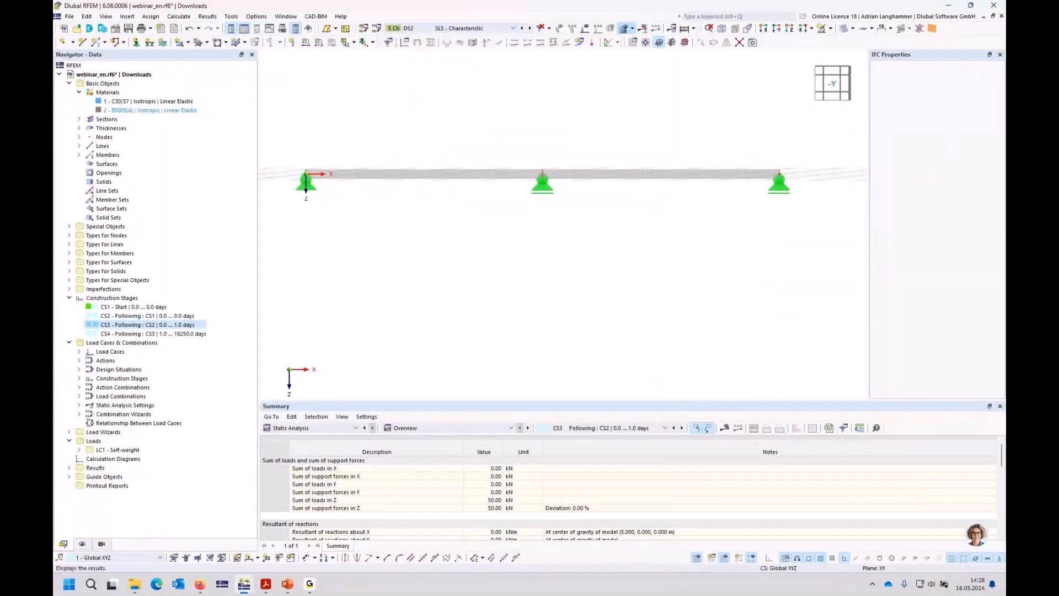
click(644, 29)
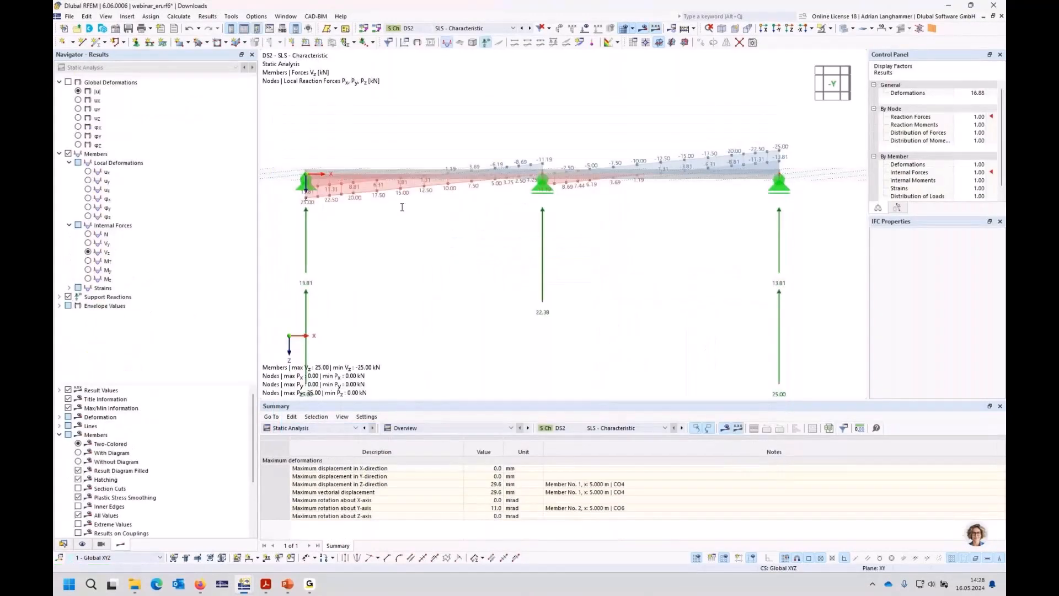
Step: Examine the shear force Vz and support reactions for load combination CO4, and for CO5 at the 1.0 day increment
click(474, 28)
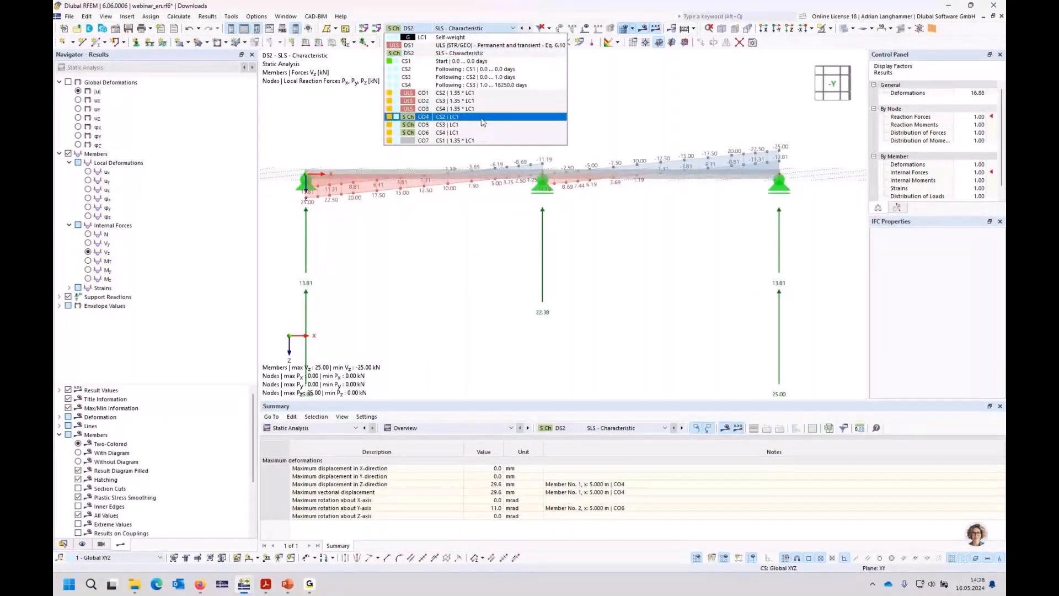
click(483, 117)
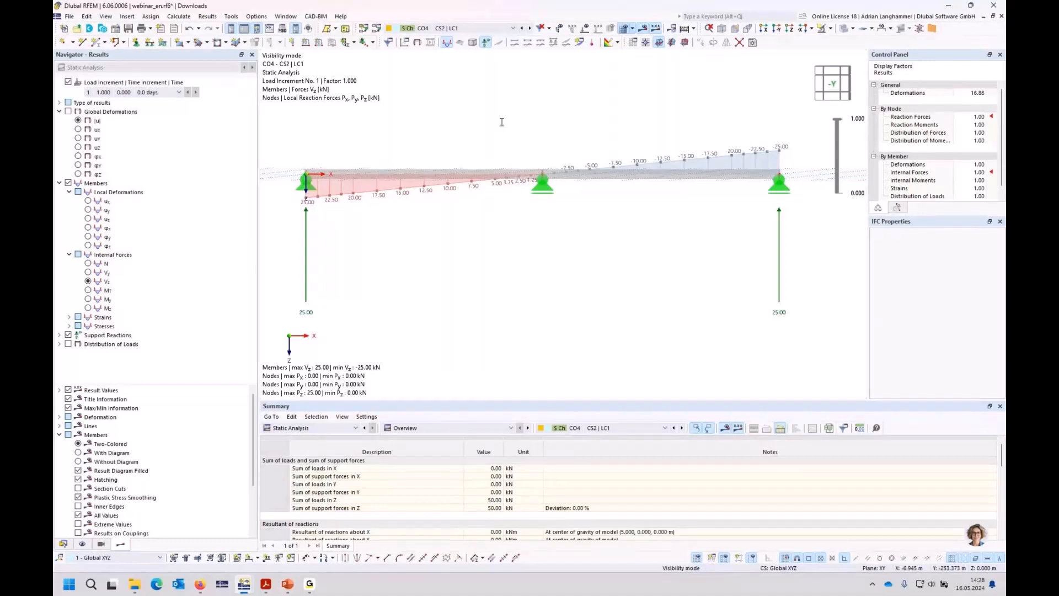
click(492, 28)
click(460, 121)
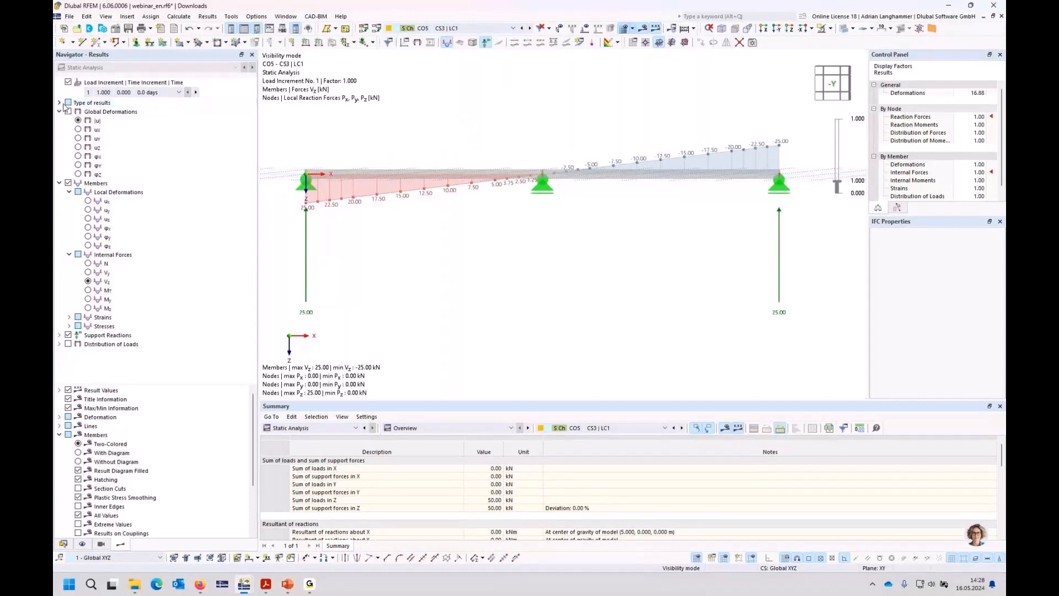
click(178, 92)
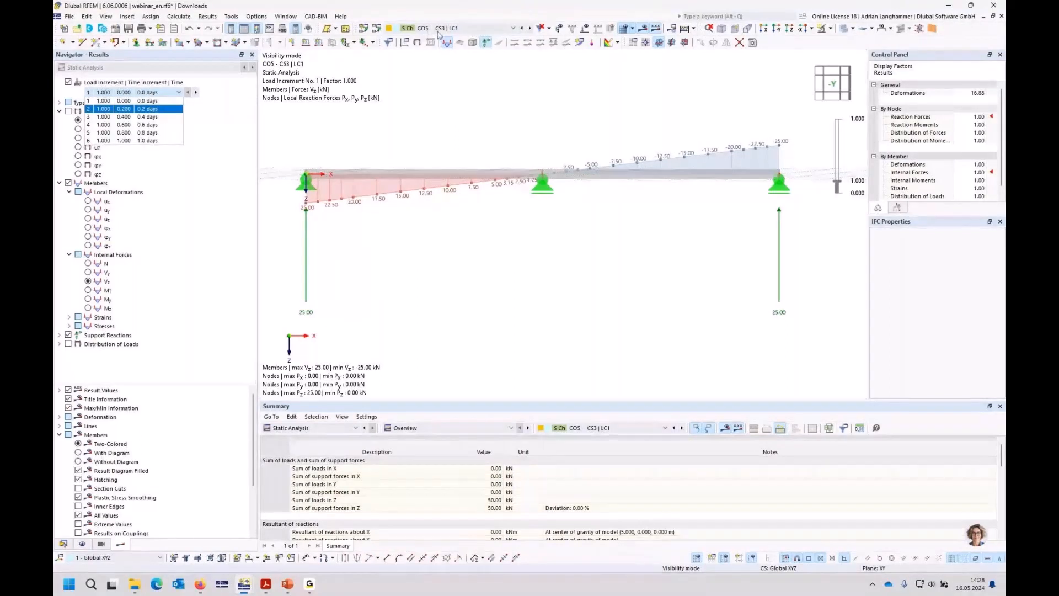
click(163, 142)
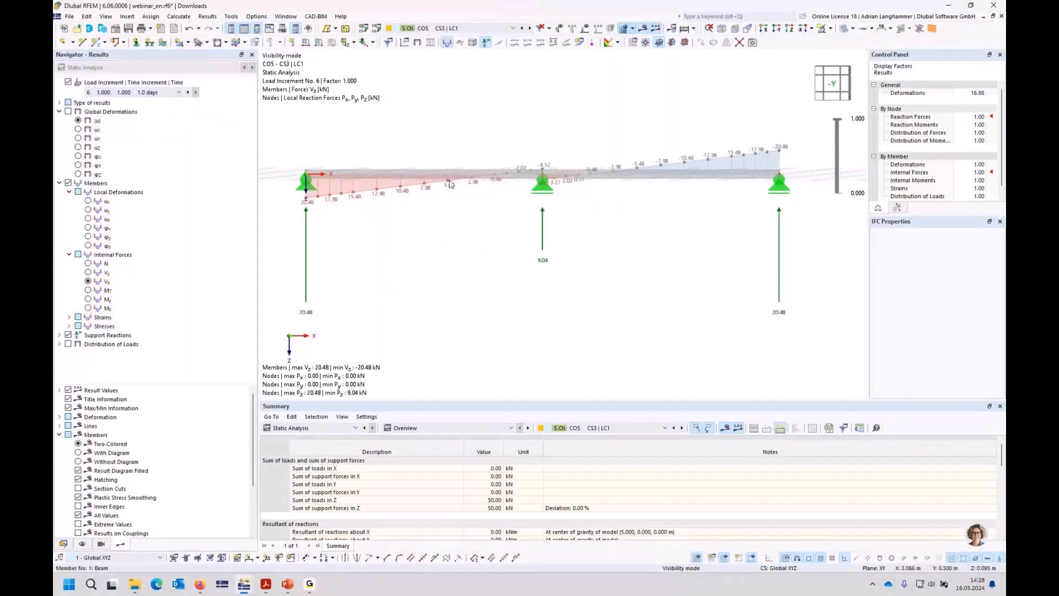
Step: Display the moments My for CO5 and compare the final results with the differences to the initial state
click(88, 299)
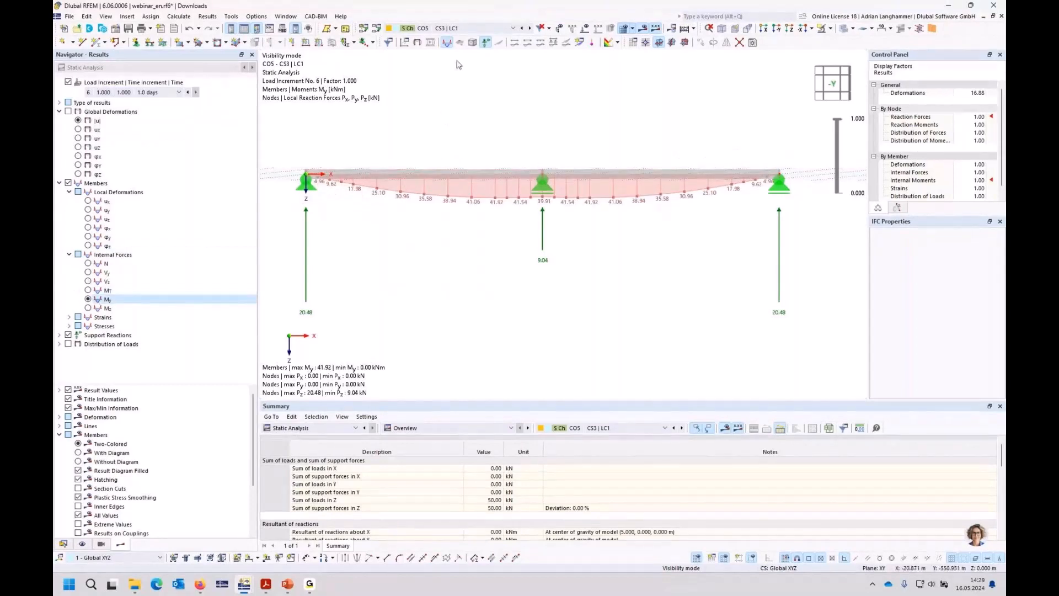
click(59, 102)
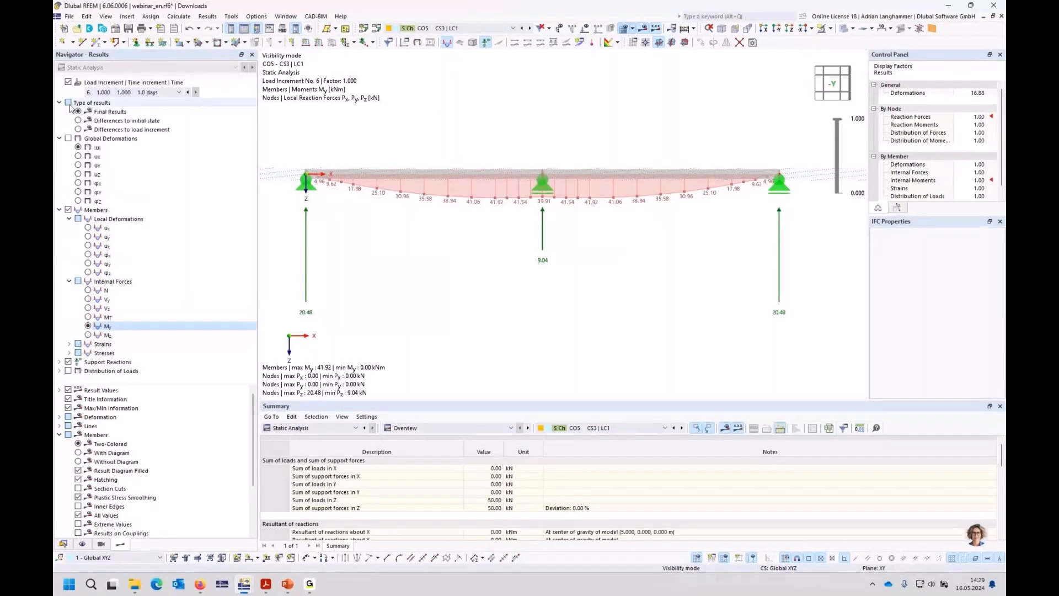
click(112, 111)
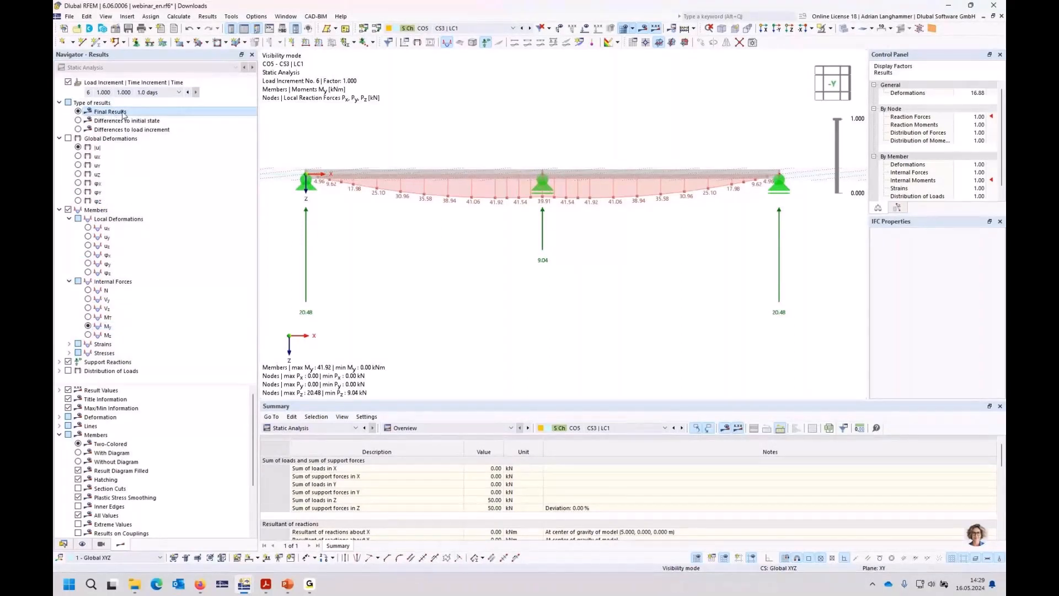
click(79, 121)
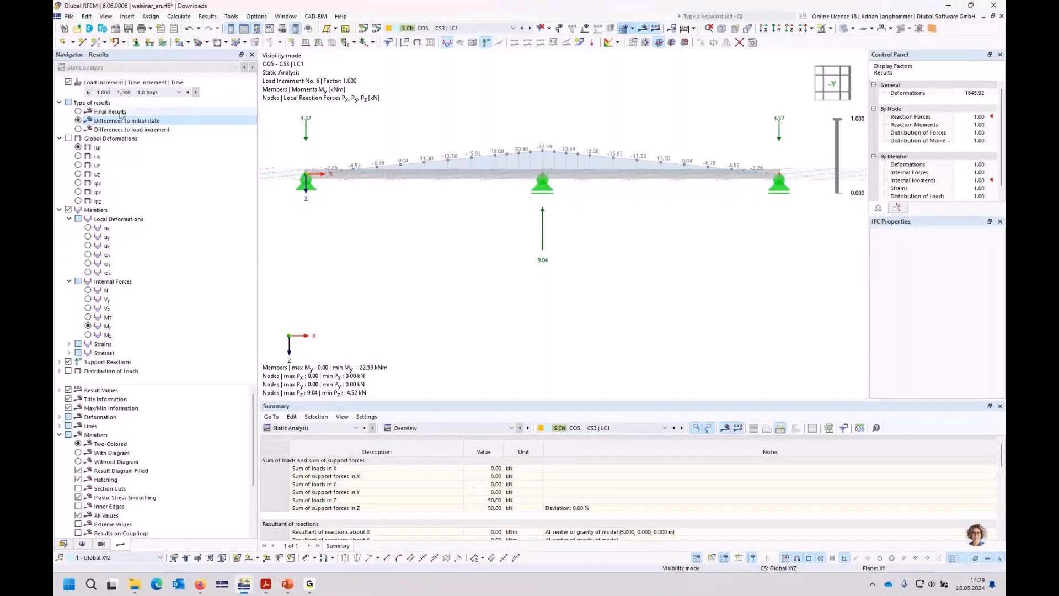
click(79, 111)
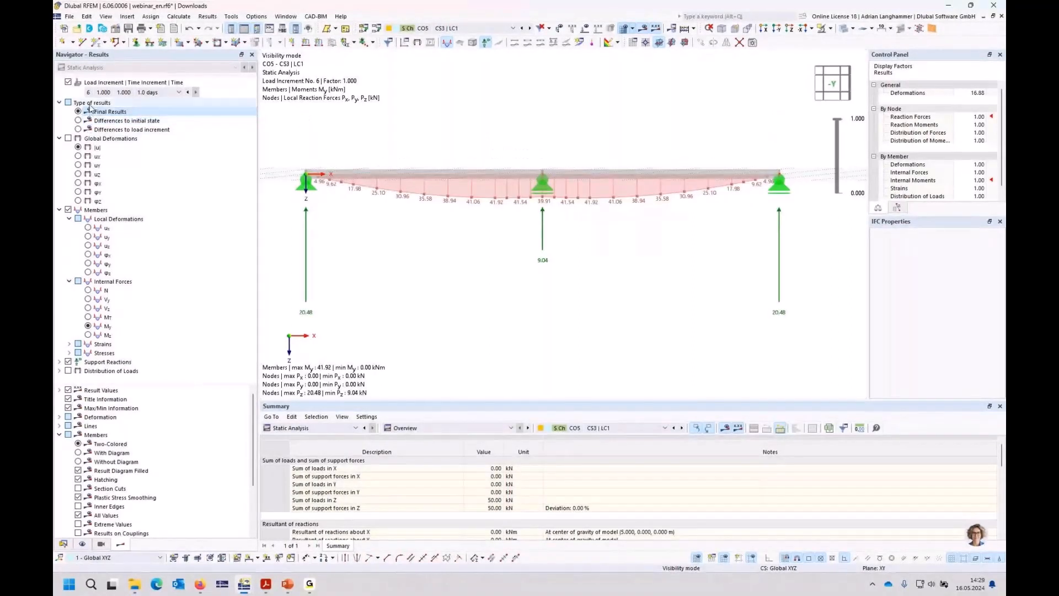
click(79, 123)
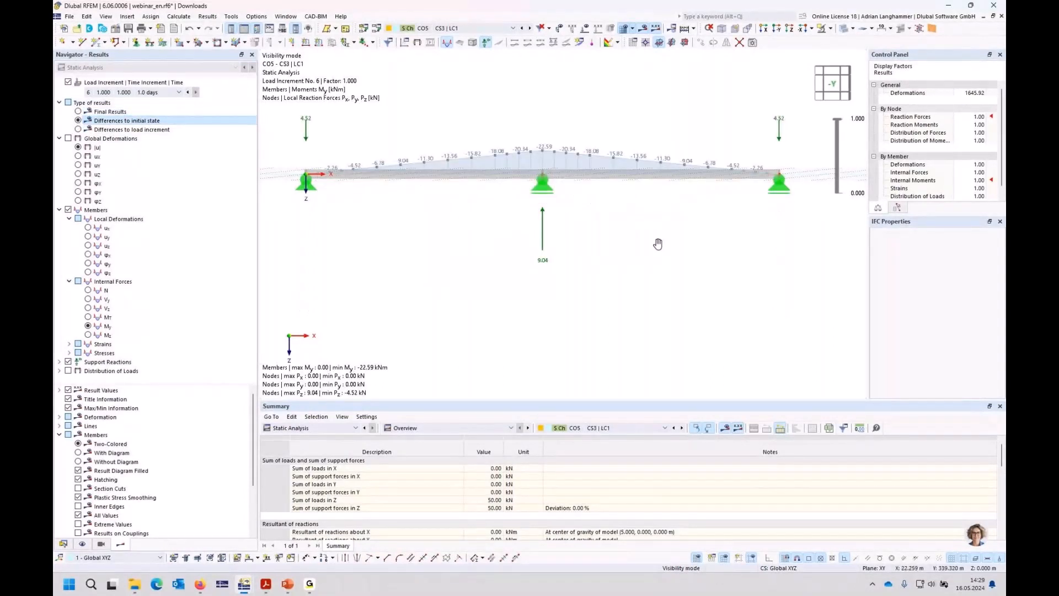
middle_drag(658, 244, 644, 267)
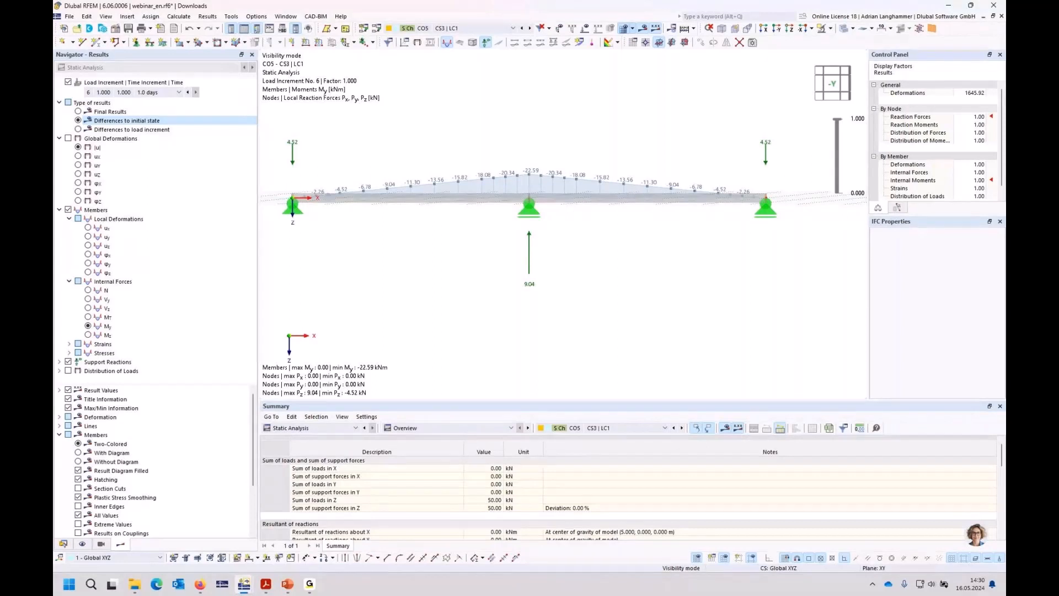
middle_drag(678, 304, 695, 311)
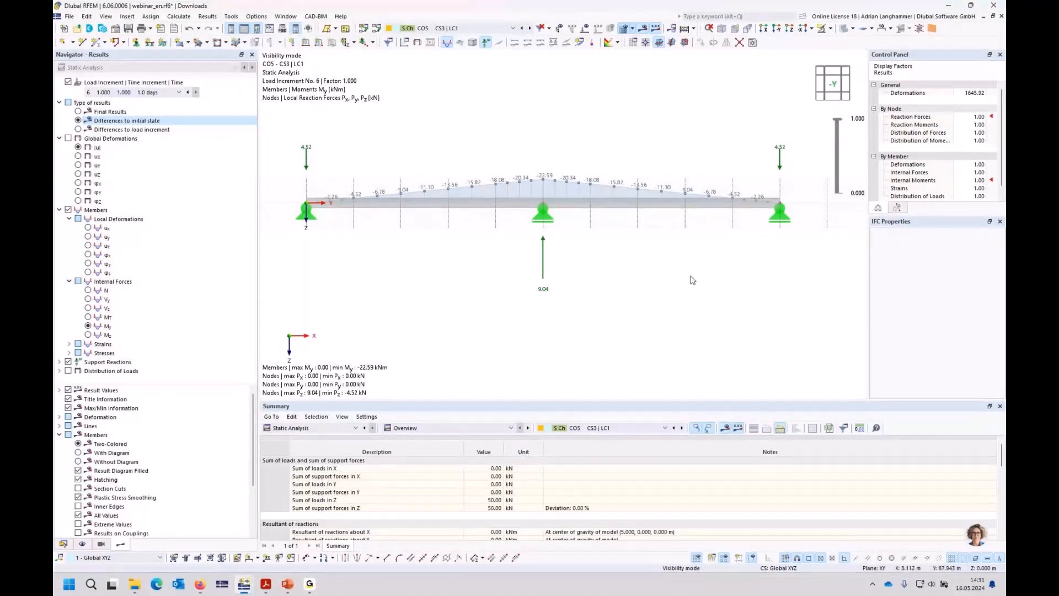
ctrl+middle_drag(692, 265, 689, 277)
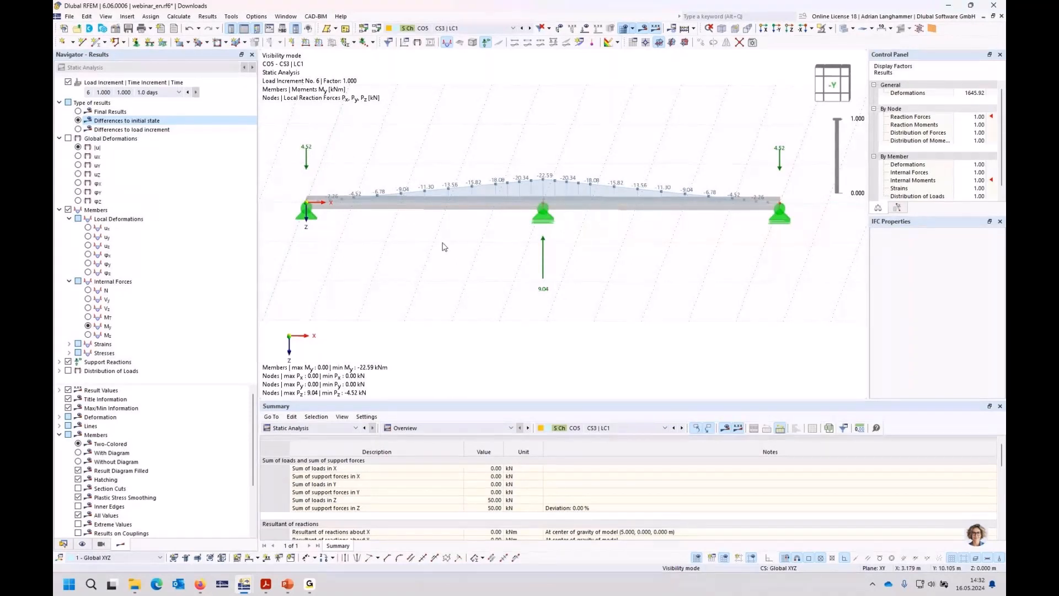
ctrl+middle_drag(525, 281, 533, 274)
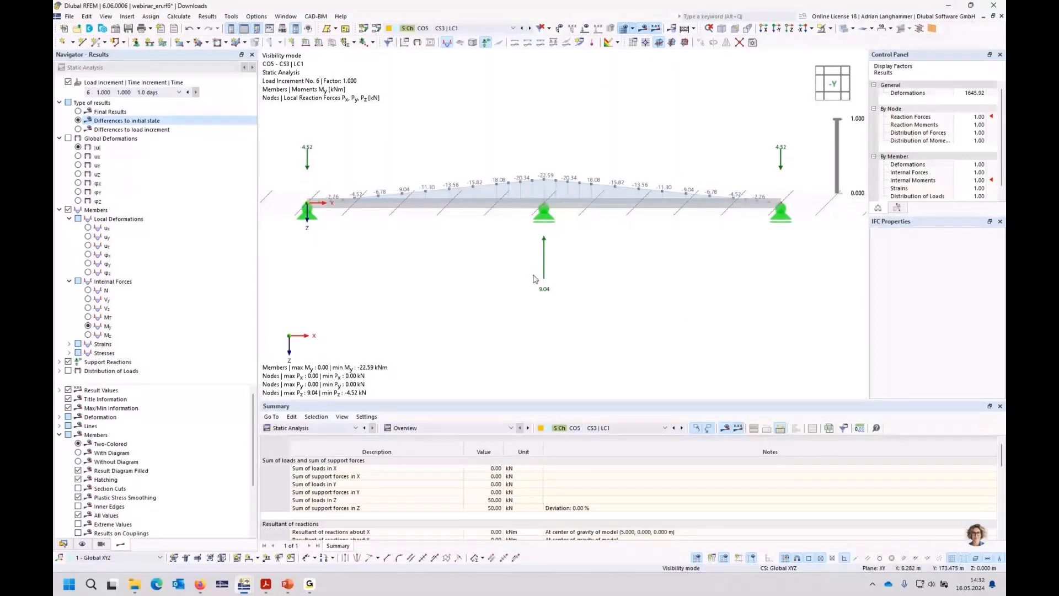
ctrl+middle_drag(534, 279, 448, 260)
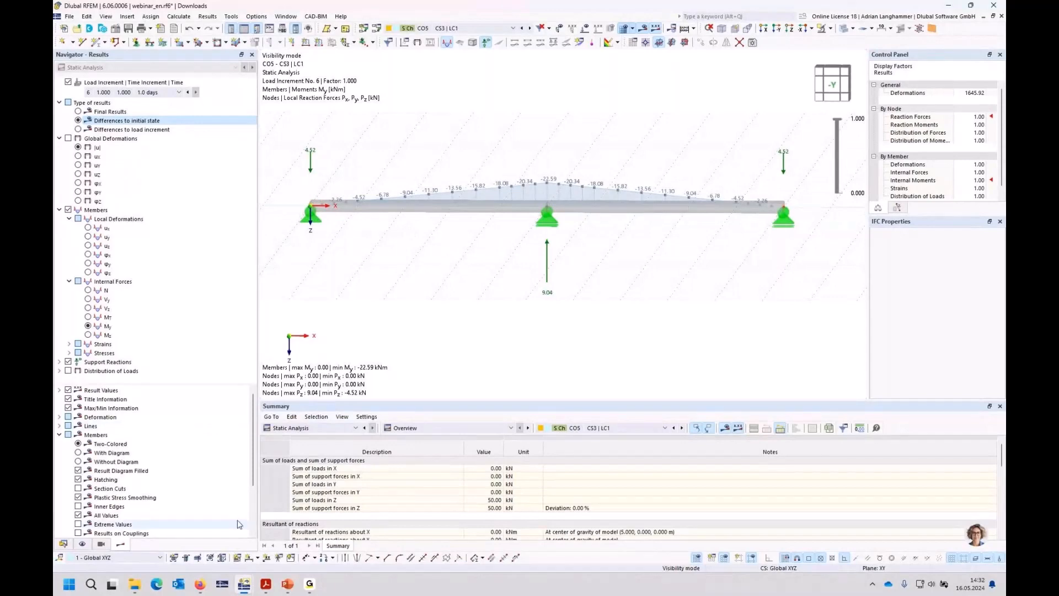
Step: Switch to the other RFEM window containing the Stages-Building models
mouse_move(247, 584)
click(255, 531)
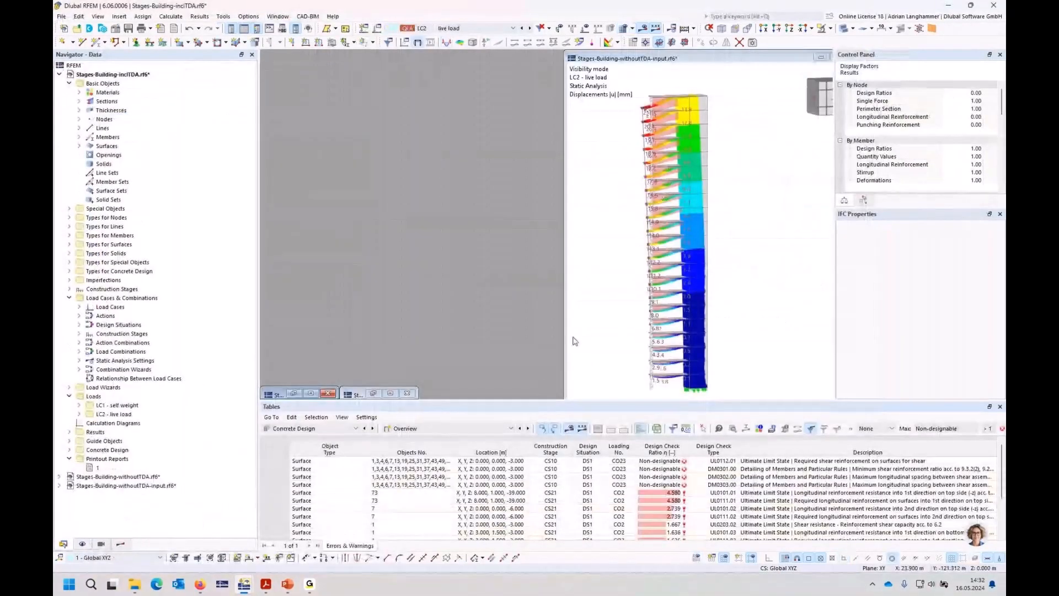
Step: Activate the Stages-Building-withoutTDA-input model, maximize its window and turn the building to a front view
click(573, 341)
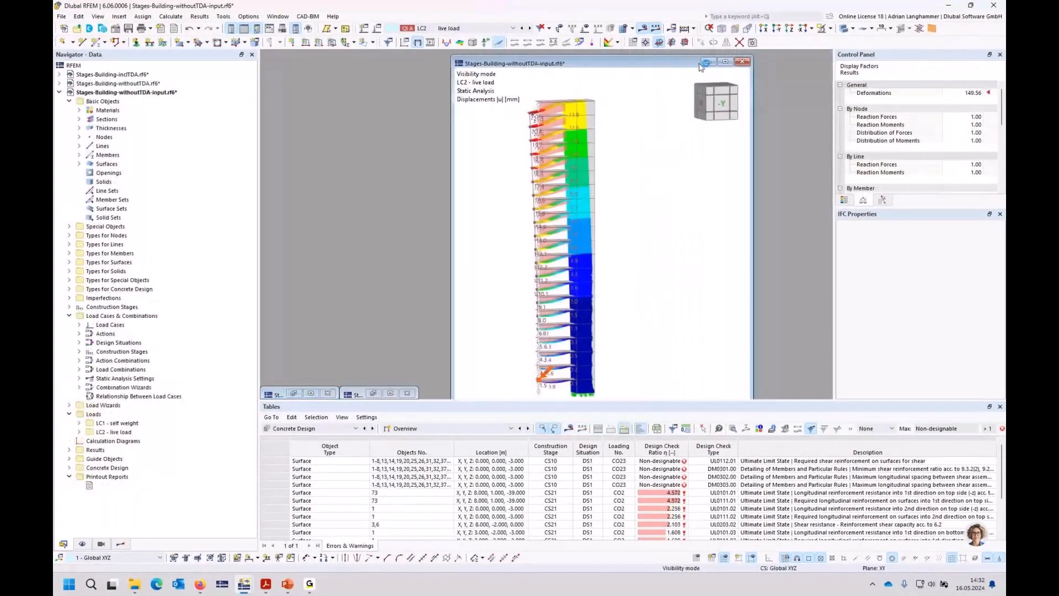
click(725, 62)
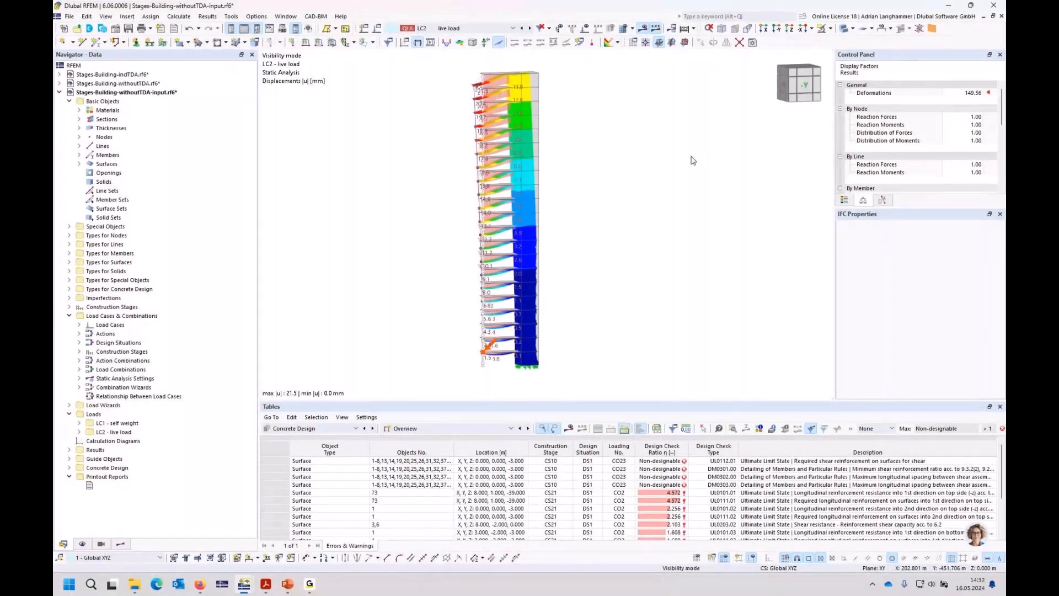
ctrl+middle_drag(694, 161, 674, 161)
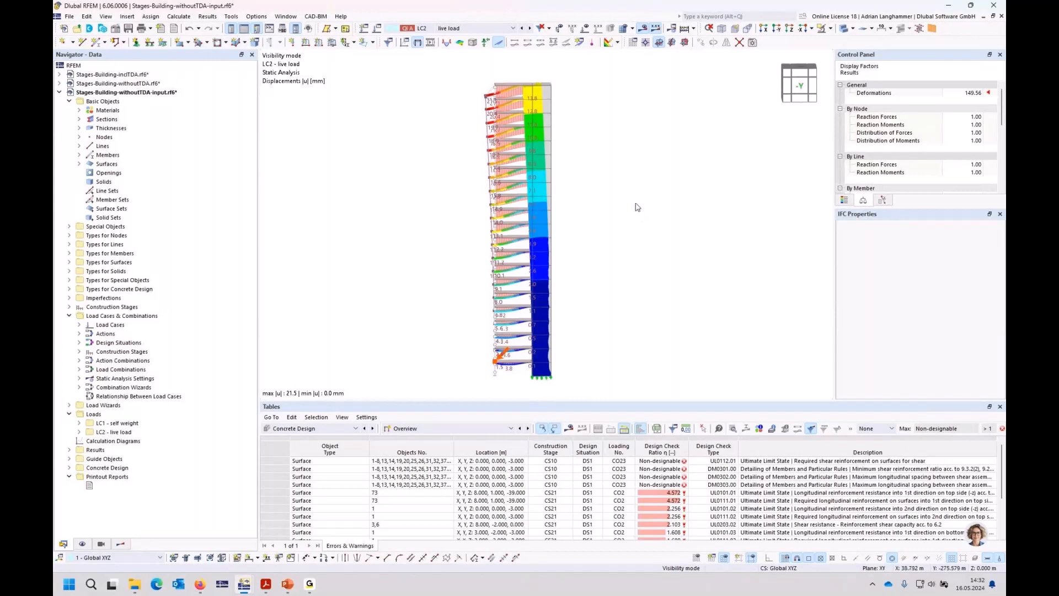
ctrl+middle_drag(430, 198, 419, 194)
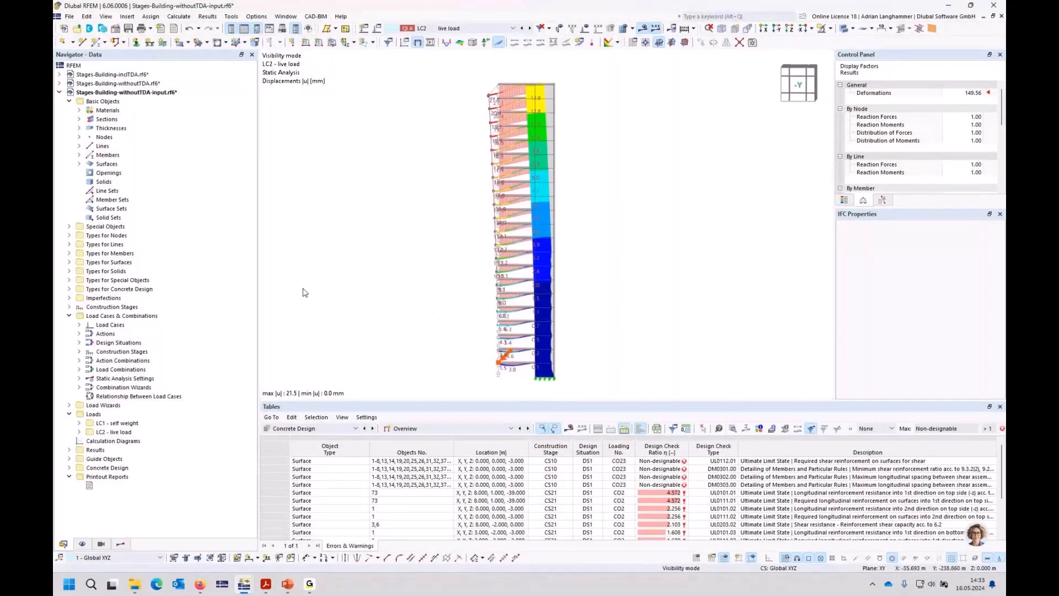
Step: Enable the Time-Dependent Analysis (TDA) add-on in the model's base data and expand the list of construction stages
click(120, 93)
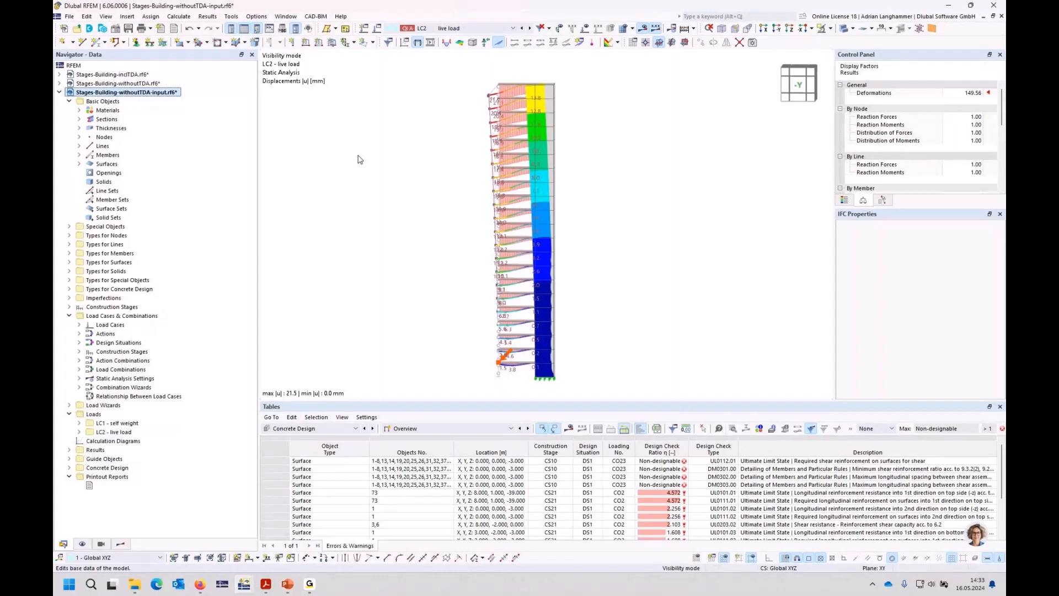
click(368, 97)
click(333, 158)
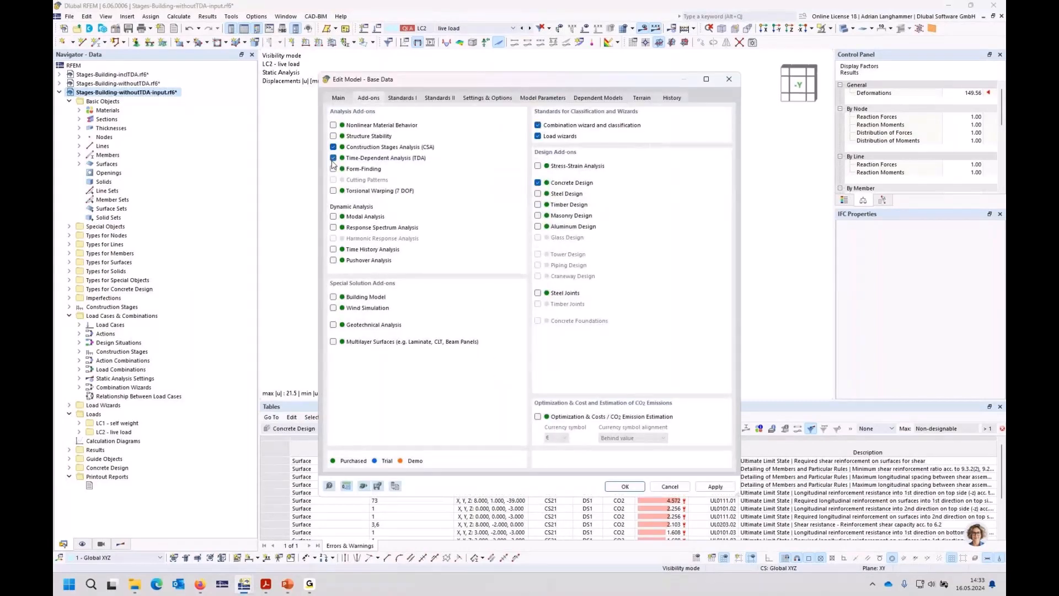
click(729, 80)
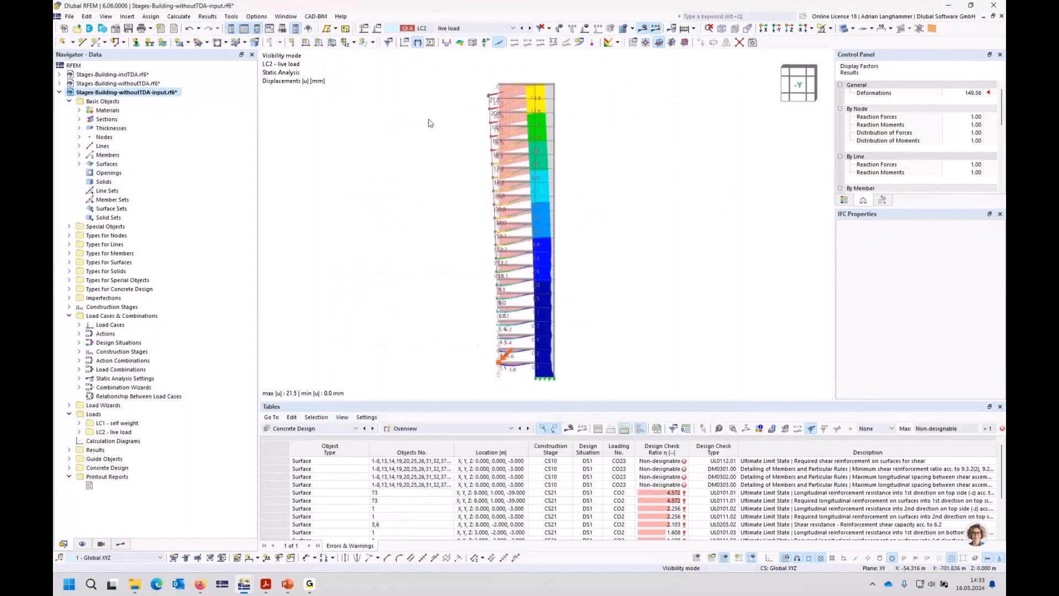
click(69, 308)
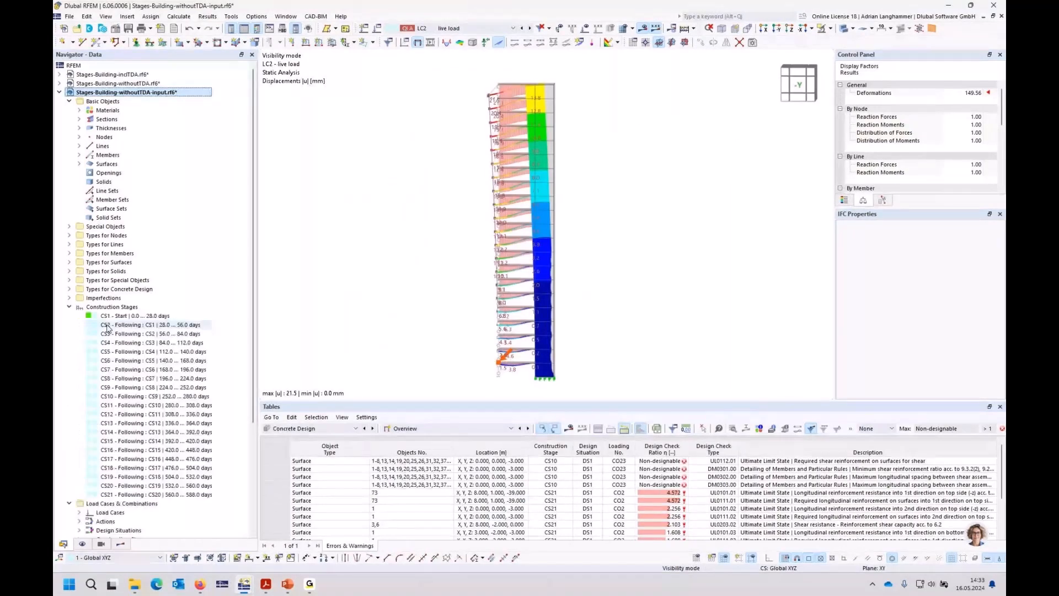
Step: Switch the Time-Dependent Analysis (TDA) add-on off and back on in the base data to compare the construction stage entries
right_click(105, 93)
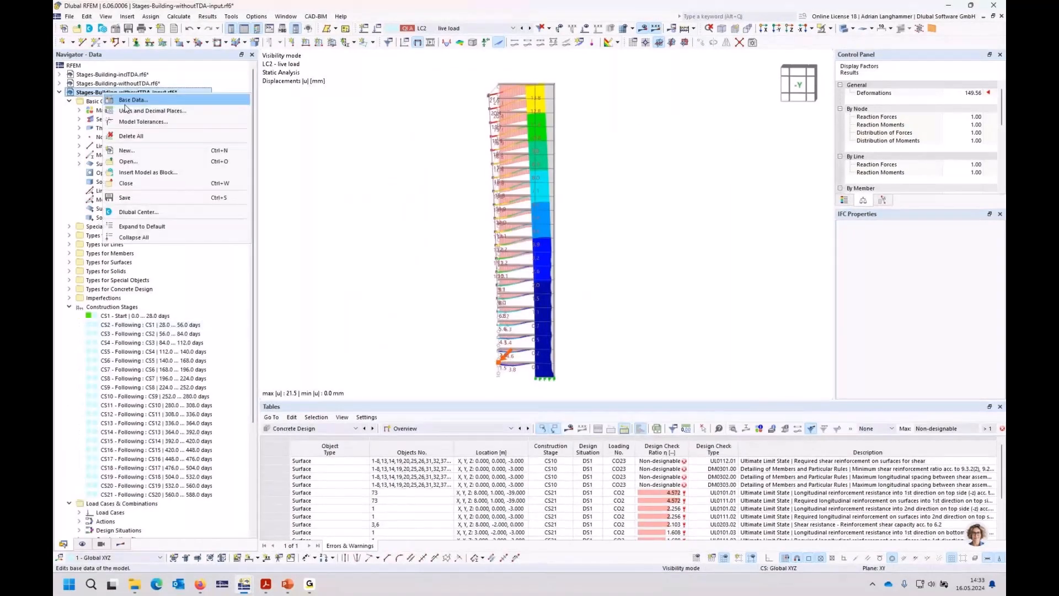
click(128, 101)
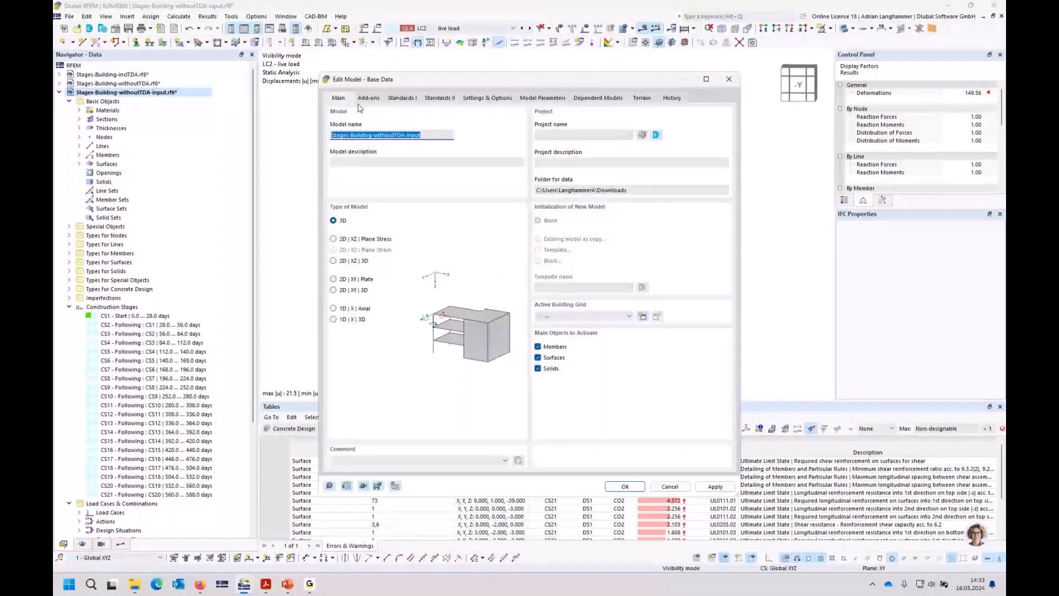
click(364, 100)
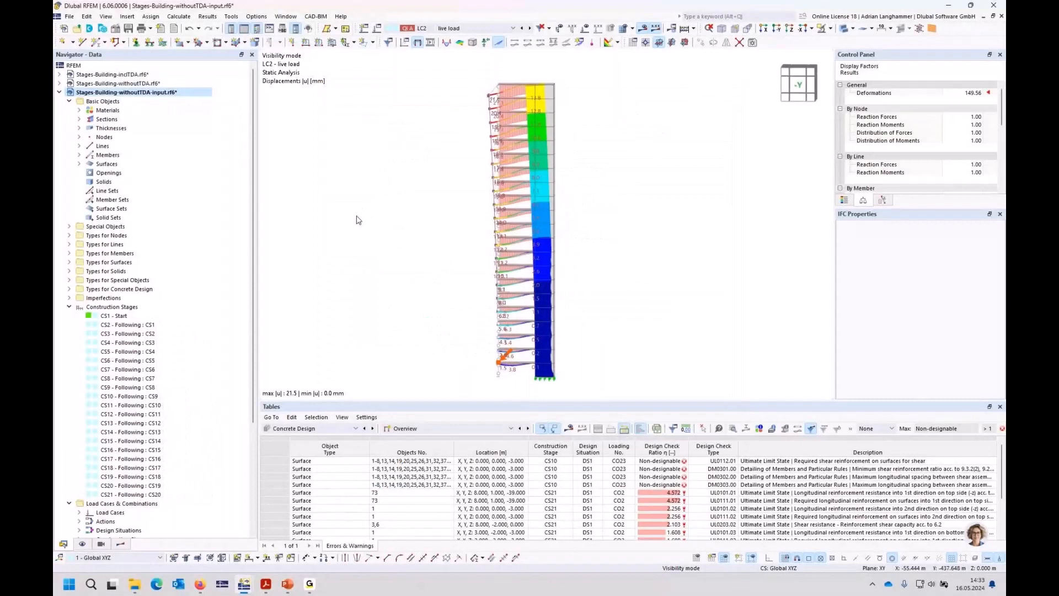
right_click(119, 93)
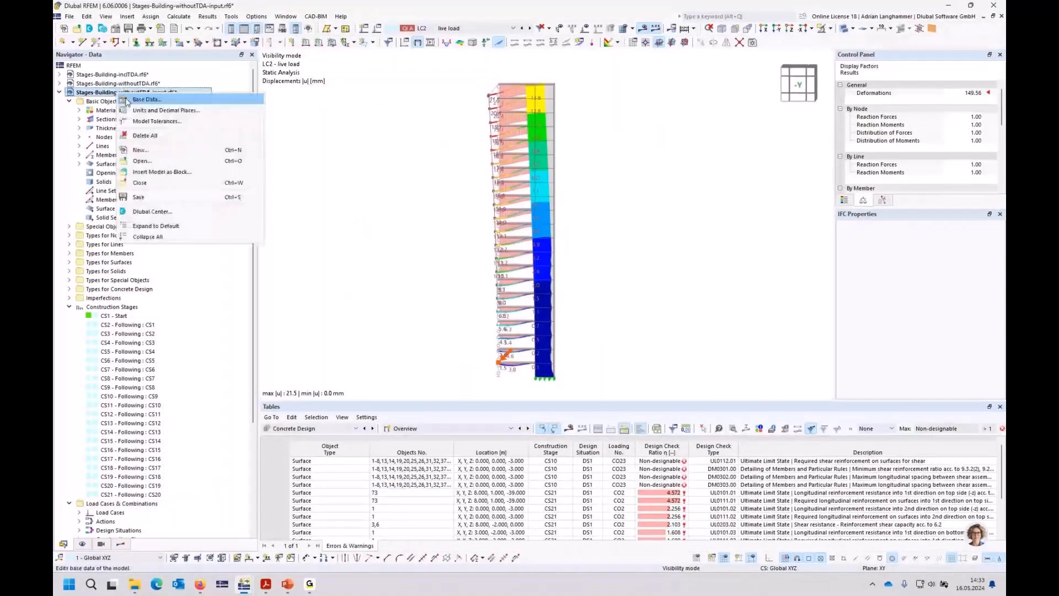
click(132, 101)
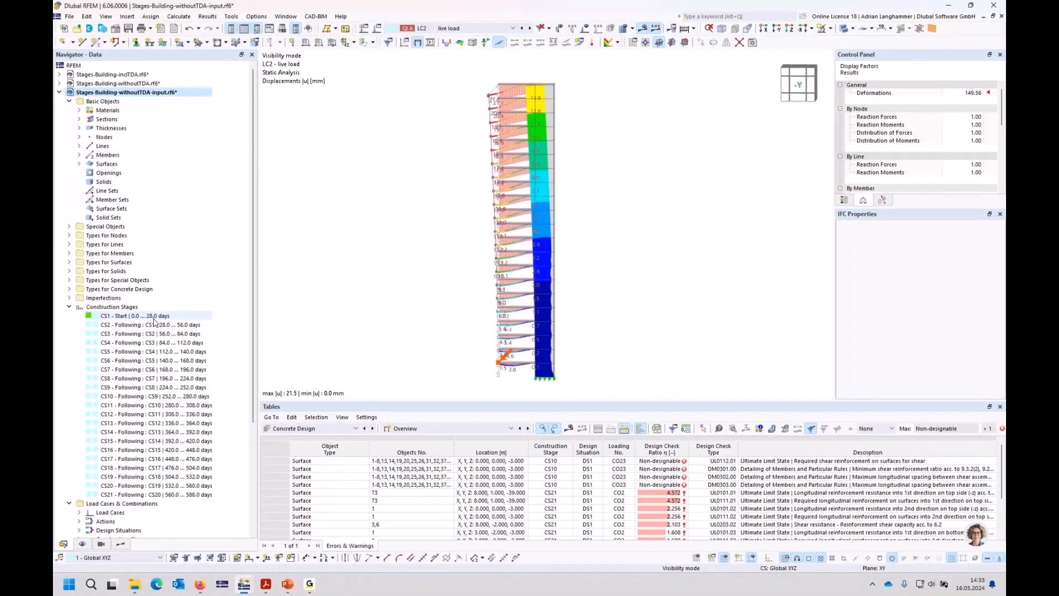
Step: Display construction stage CS1 and open its settings to examine the start time, end time and duration
click(156, 322)
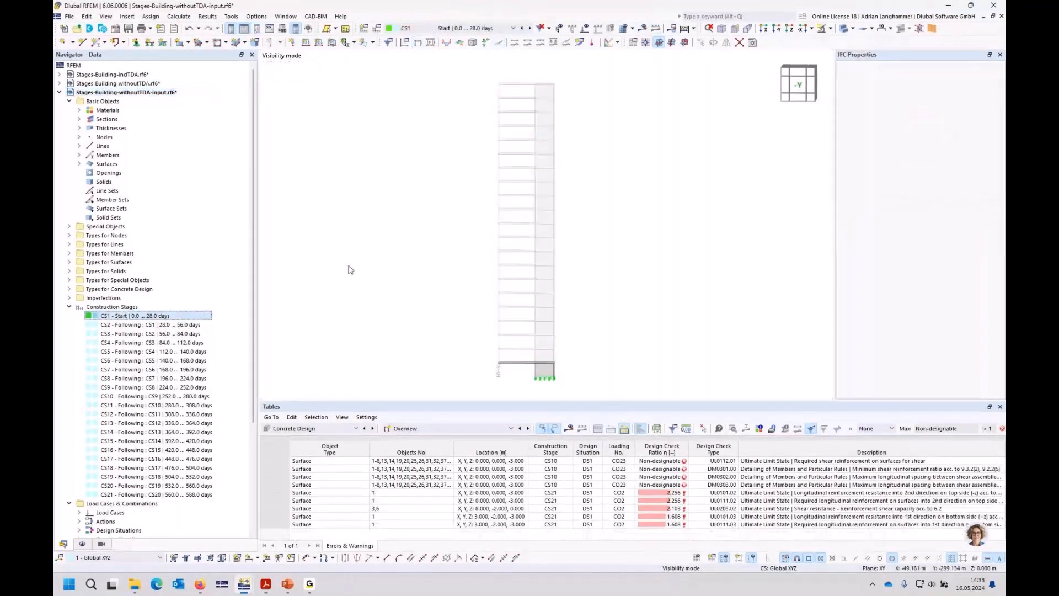
double_click(157, 320)
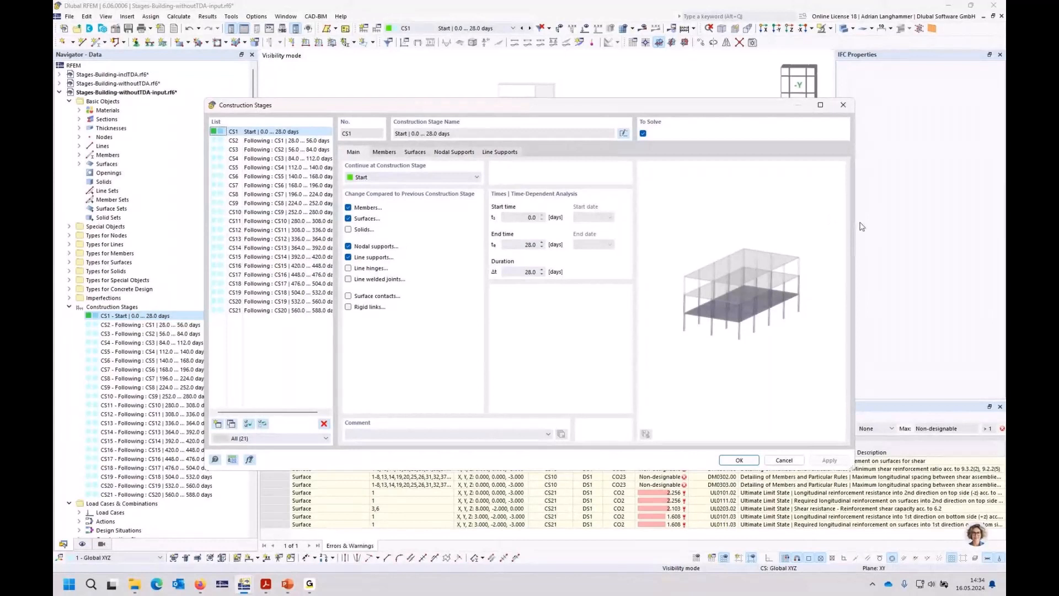
Step: Set the duration of construction stage CS1 to 14 days
drag(854, 227, 935, 226)
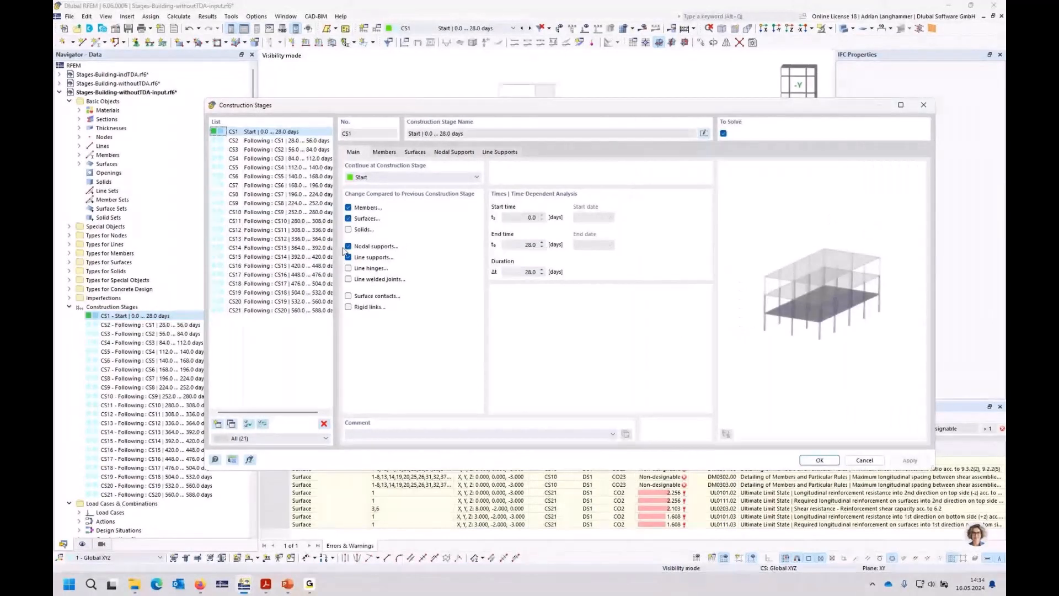
click(312, 142)
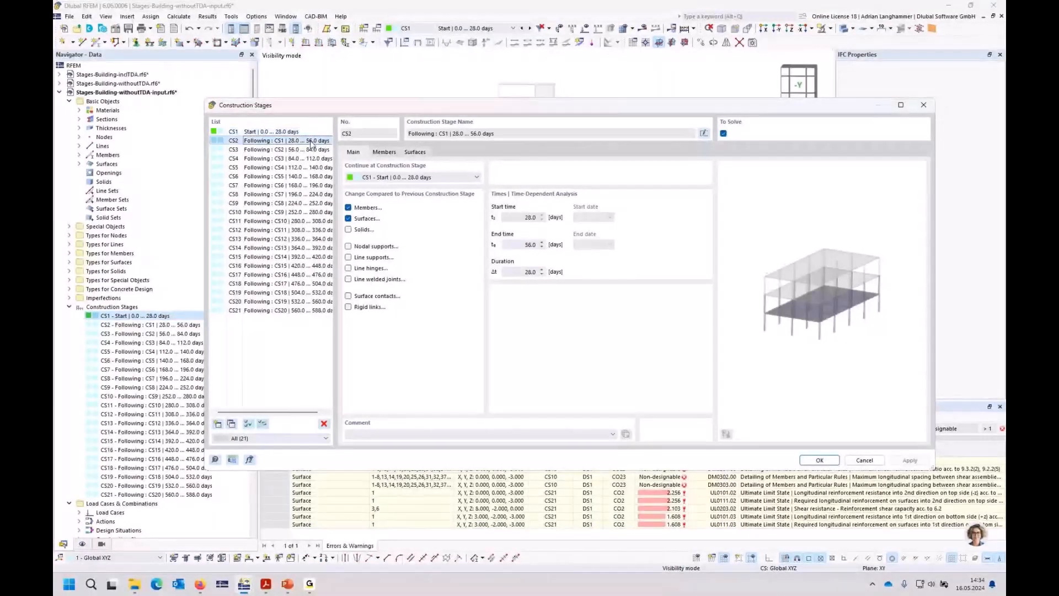
key(Up)
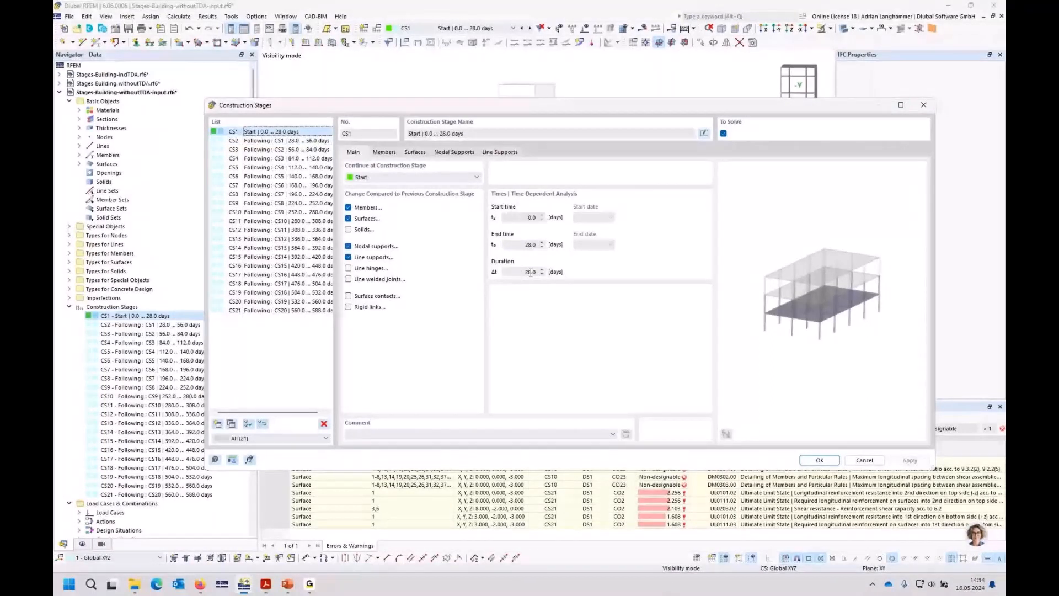
double_click(530, 272)
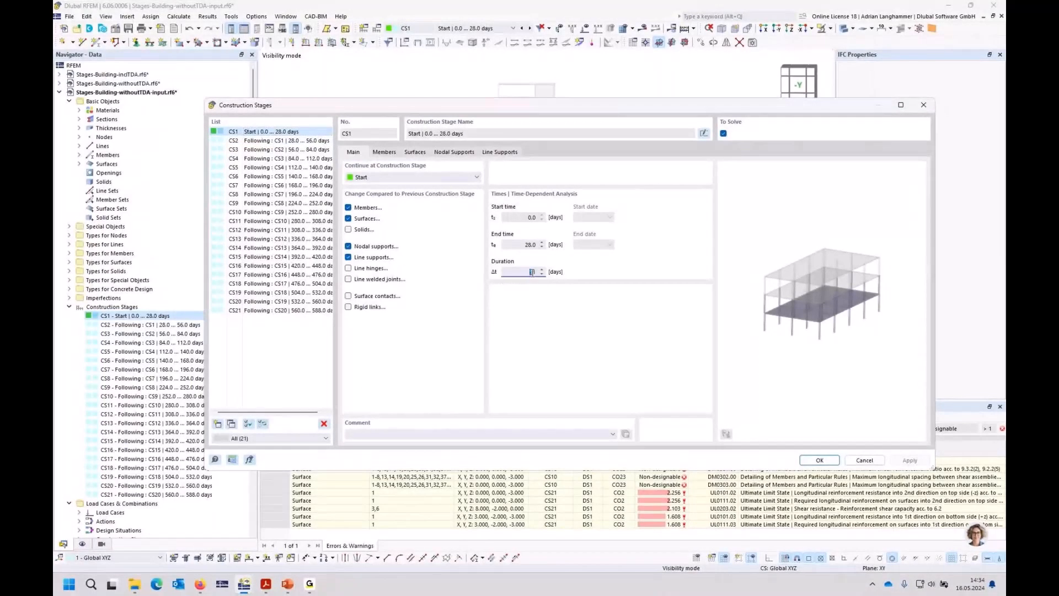
drag(533, 272, 543, 271)
text(14)
click(279, 140)
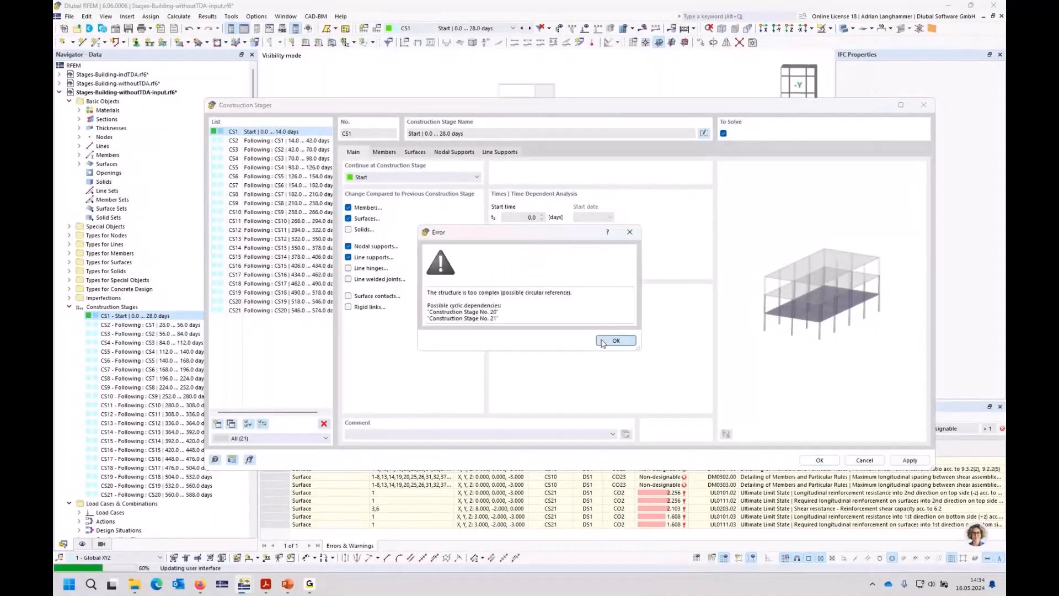
click(605, 339)
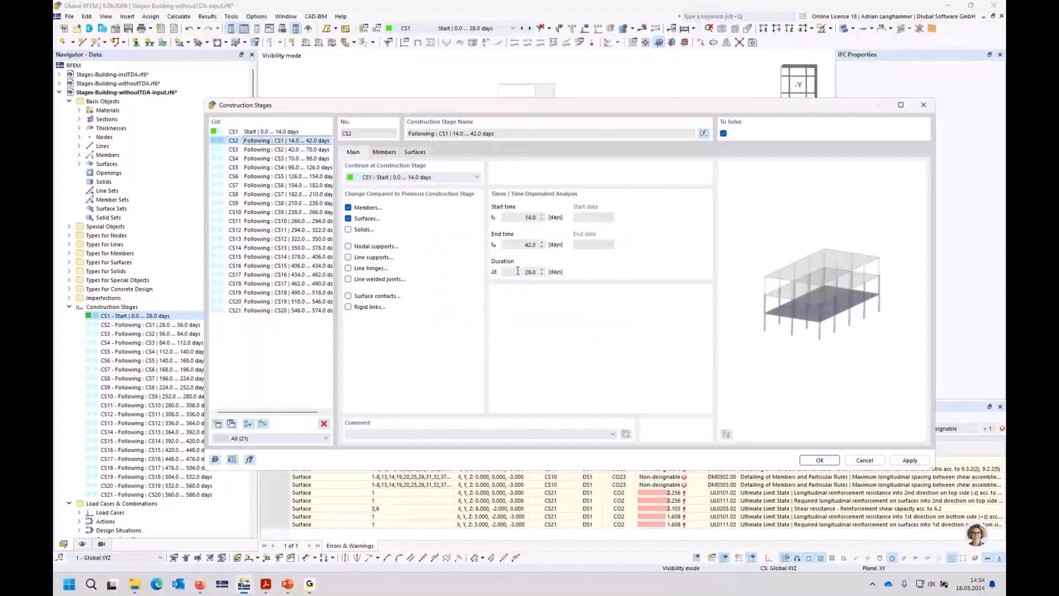
Step: Set the duration of construction stage CS1 back to 28 days
click(246, 131)
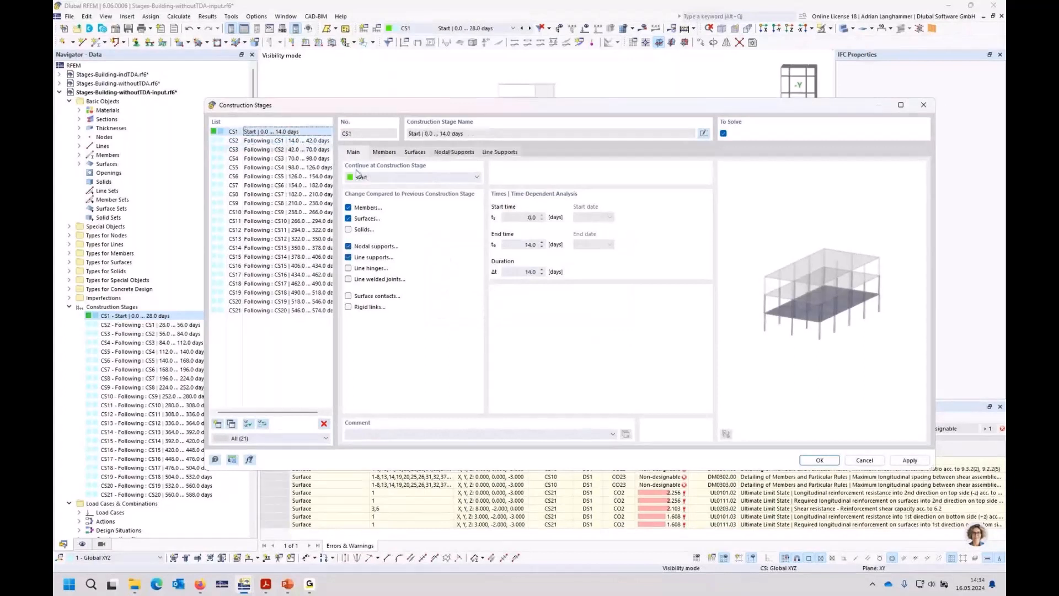
click(520, 272)
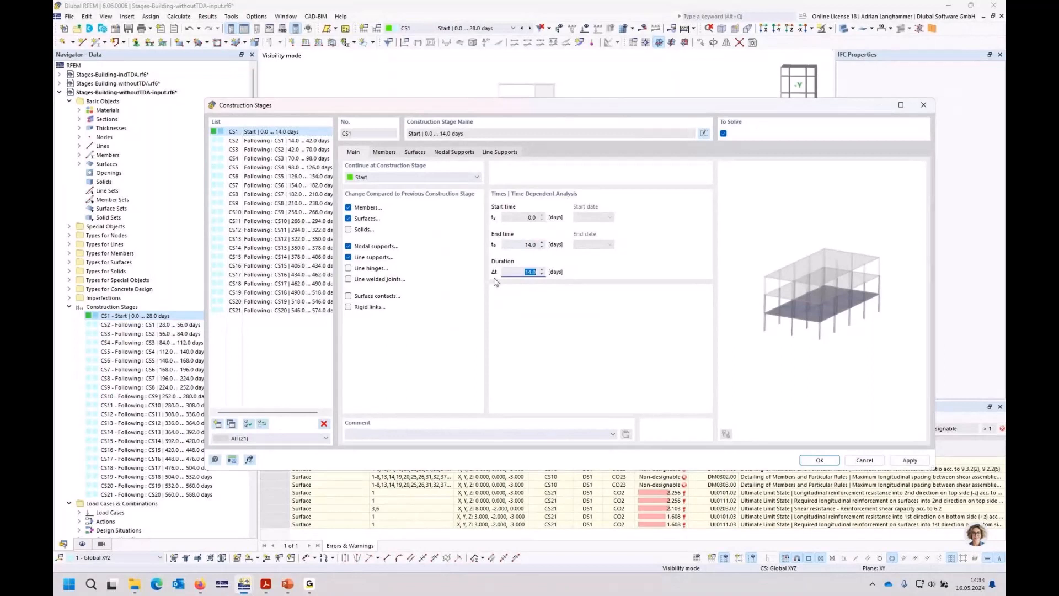
text(28)
key(Tab)
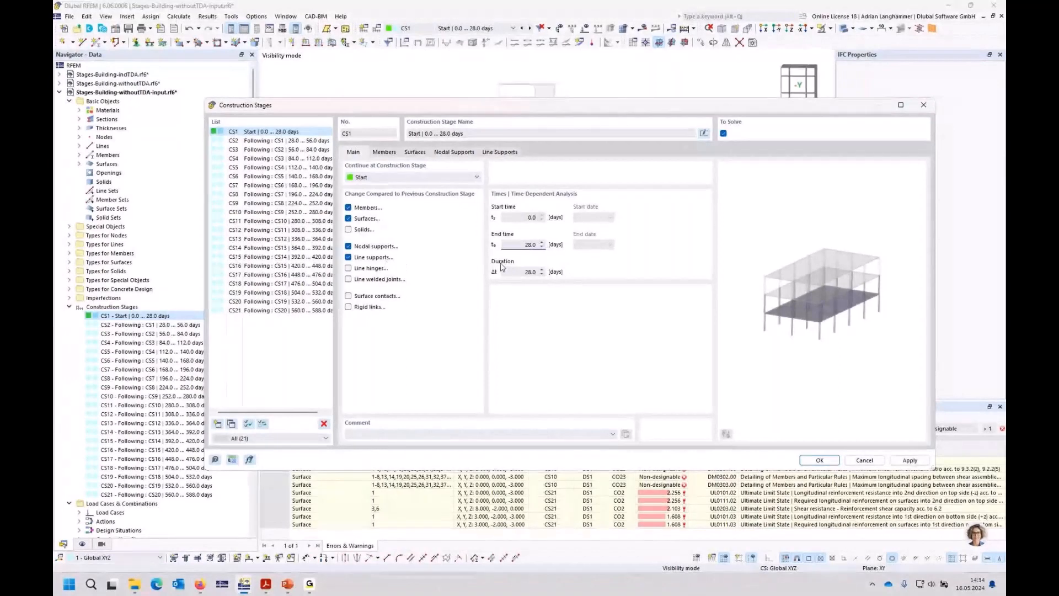
Step: Review the start time, end time and duration of construction stages CS1, CS2, CS3, CS6 and CS21 and close the Construction Stages dialog
click(259, 140)
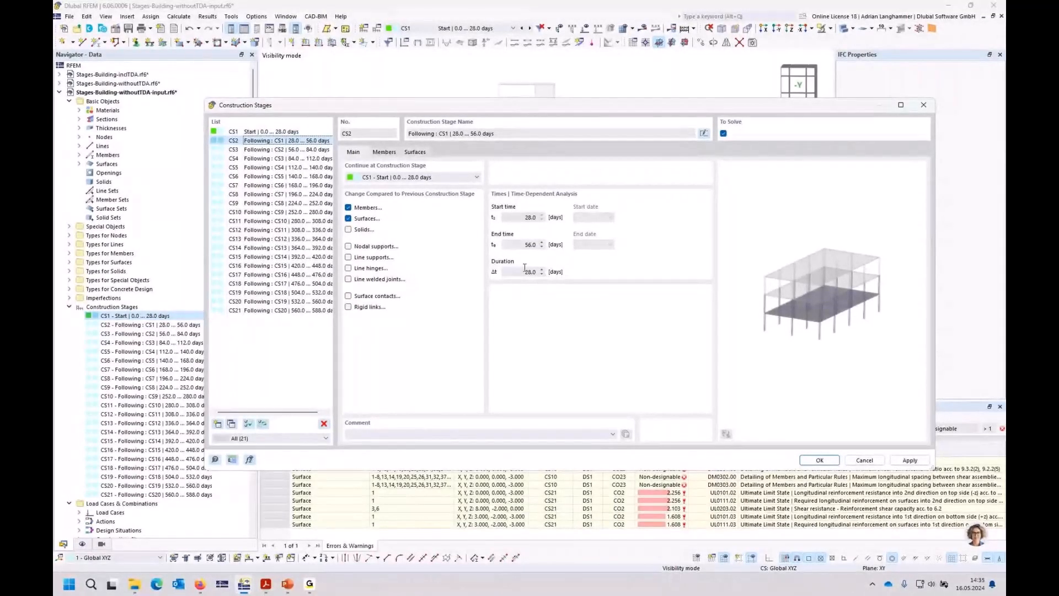
drag(547, 107, 548, 122)
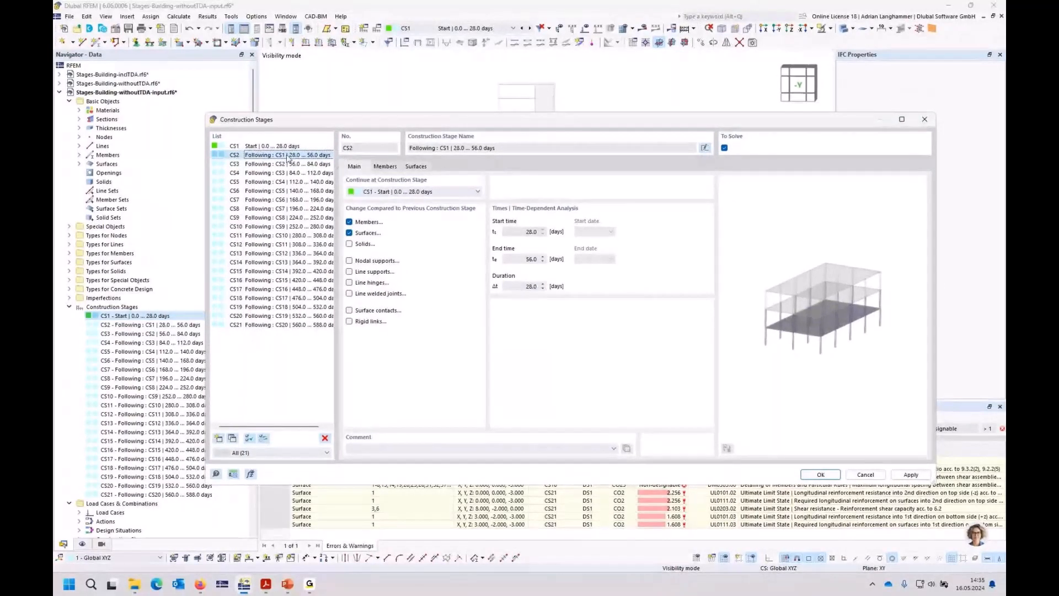
key(Up)
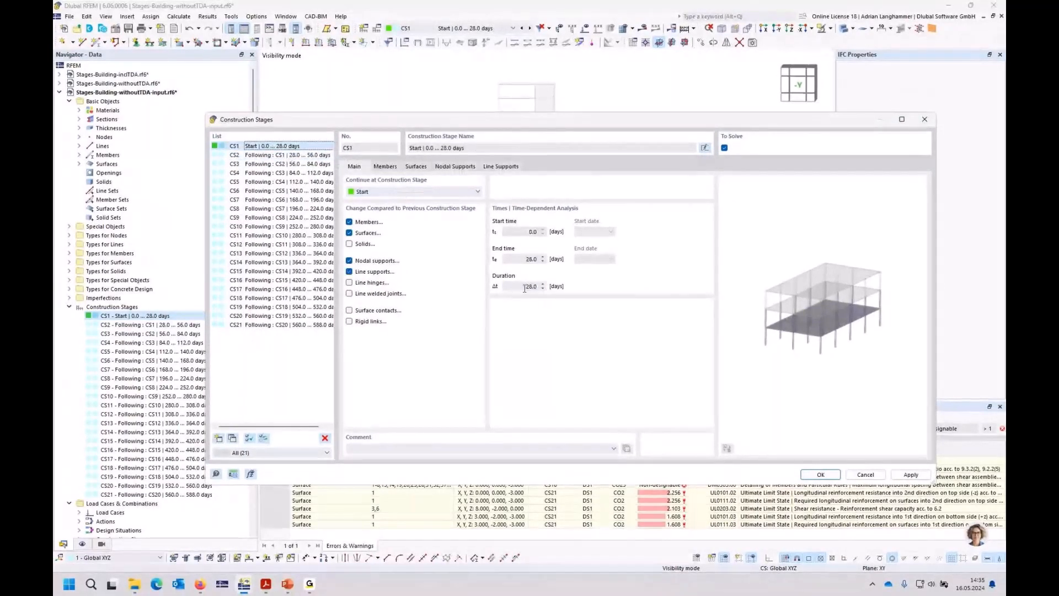
key(Down)
click(294, 165)
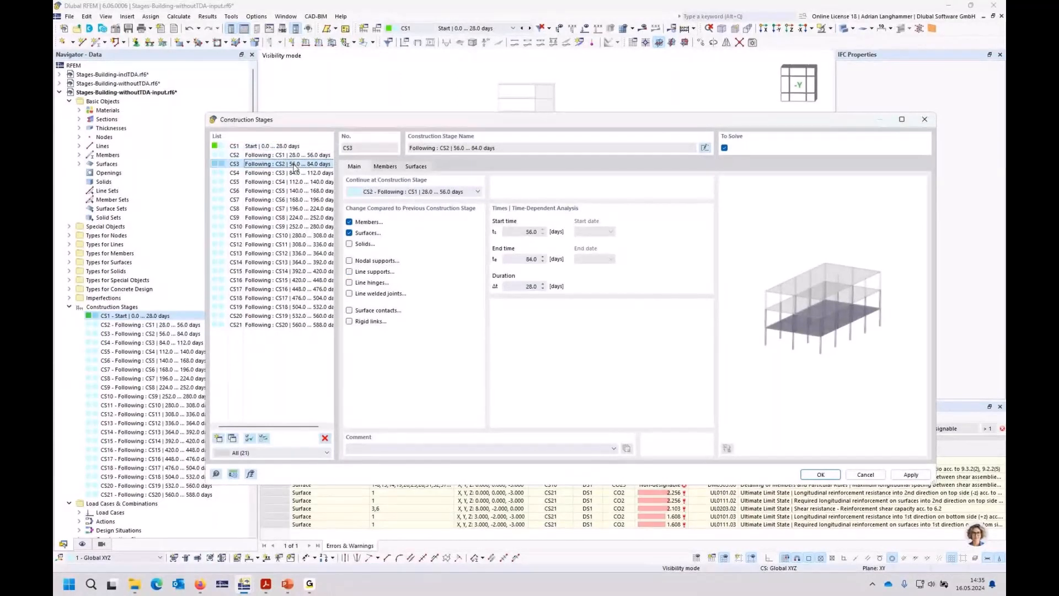
click(275, 191)
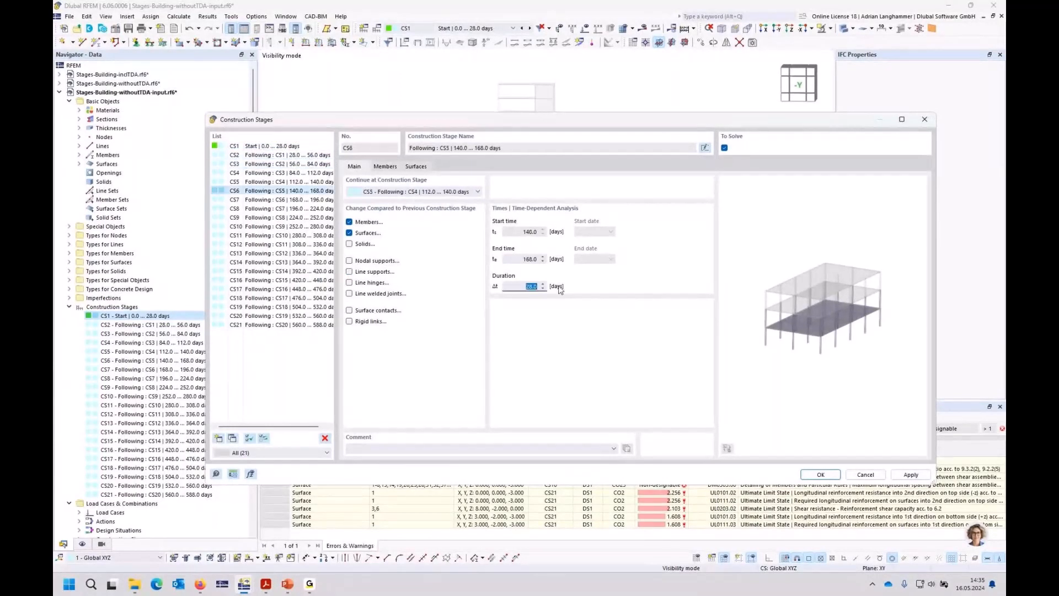
double_click(525, 287)
click(304, 324)
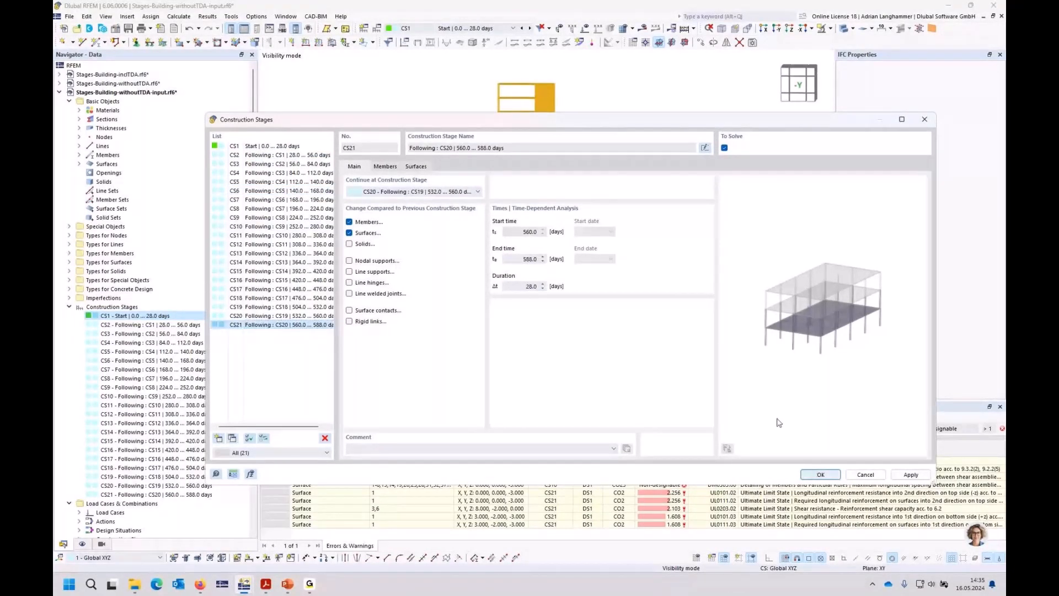
click(821, 475)
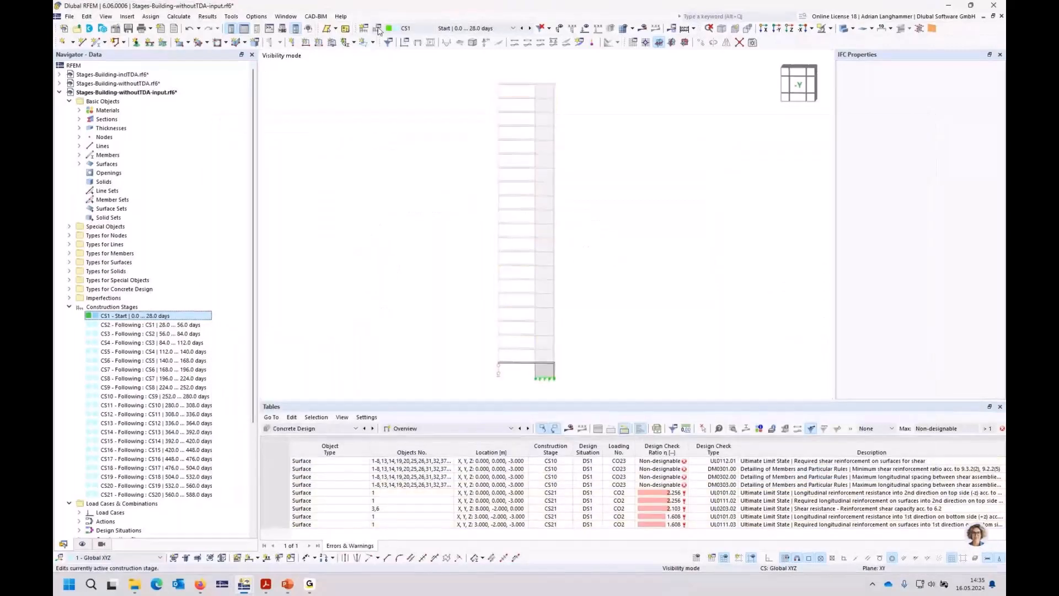
Step: Check the time-dependent analysis times of construction stages CS2, CS9, CS13 and CS21 in Load Cases & Combinations
click(378, 28)
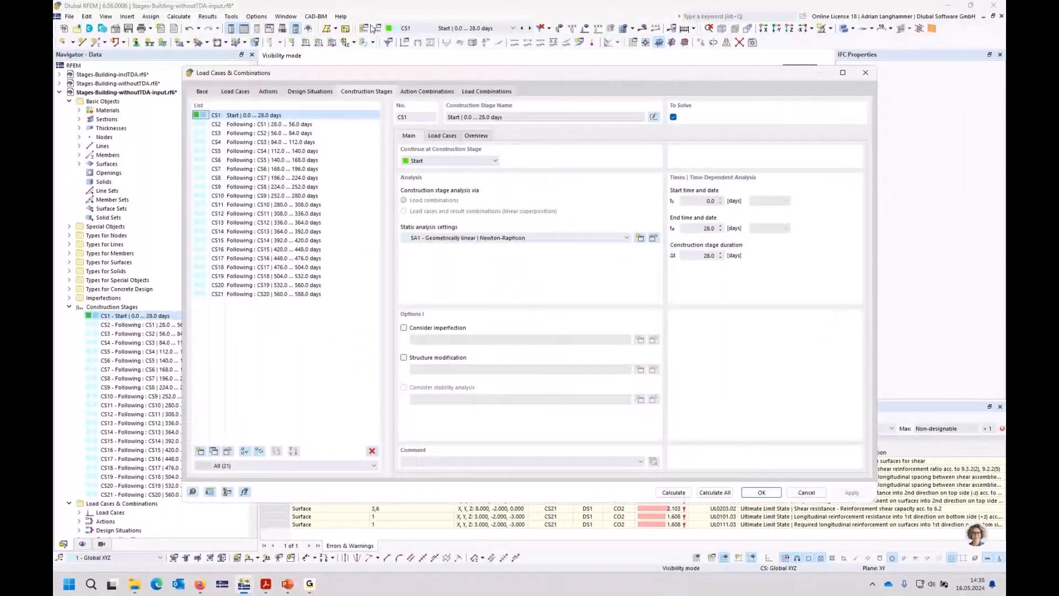
click(265, 124)
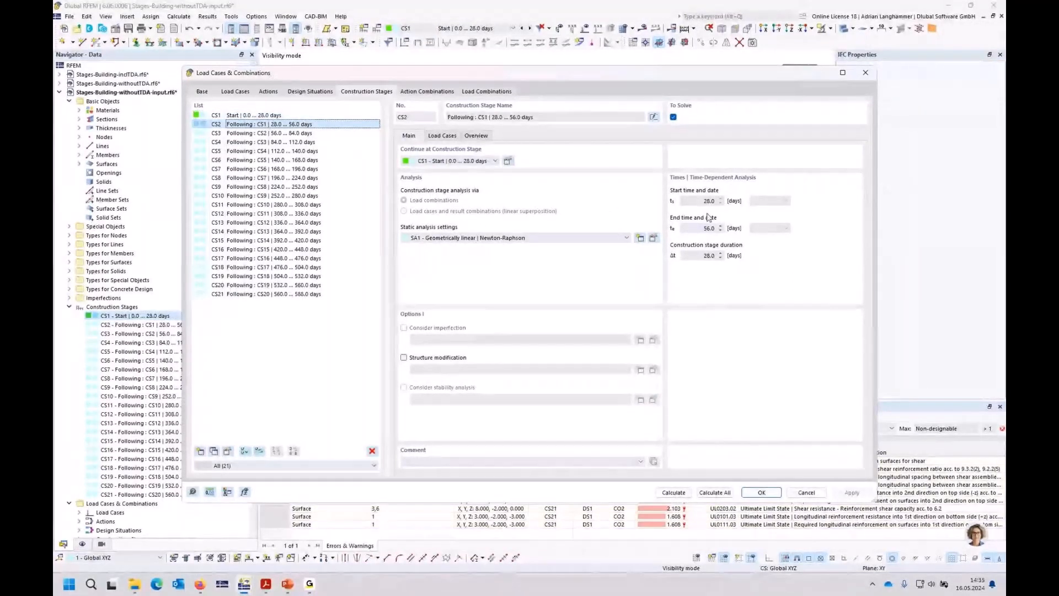
double_click(702, 256)
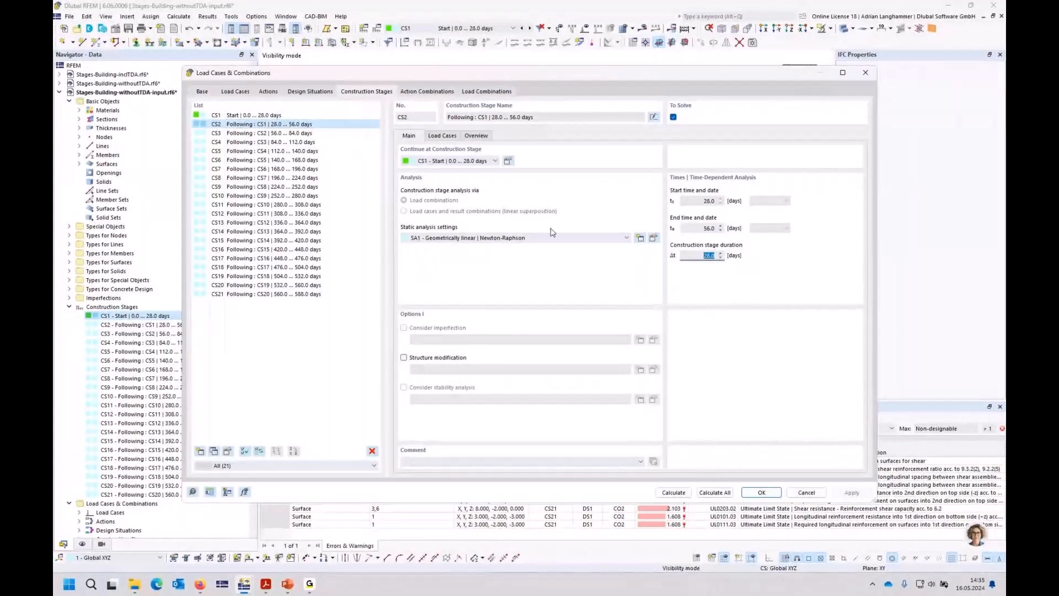
click(296, 187)
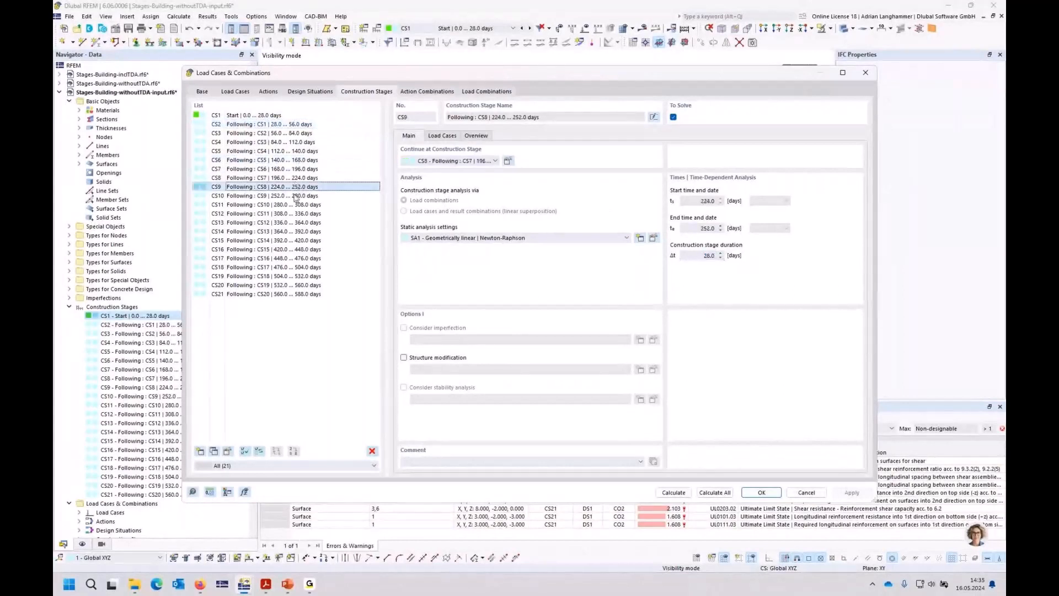
click(301, 222)
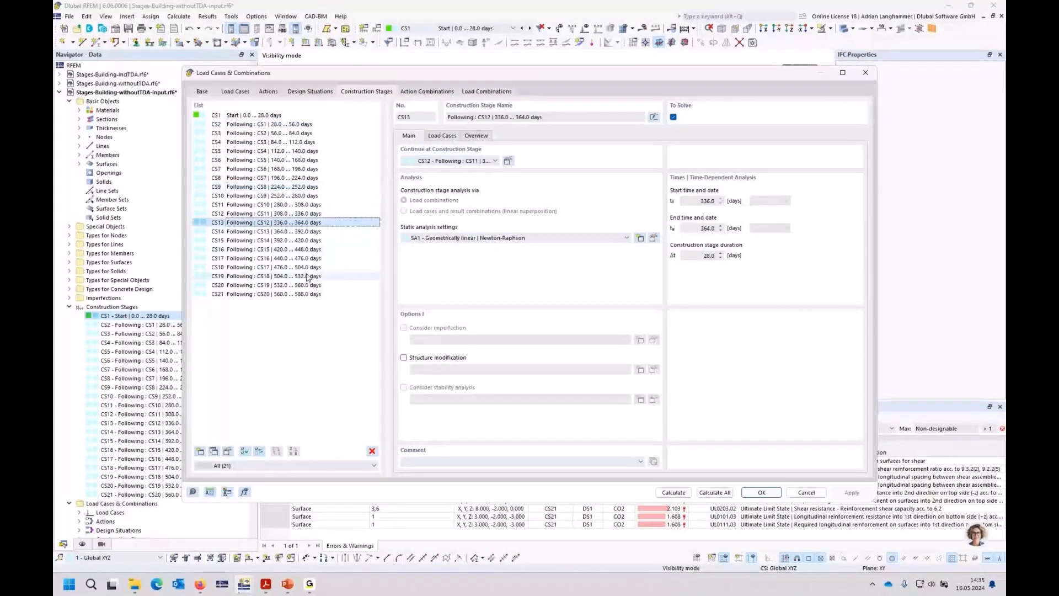
click(309, 294)
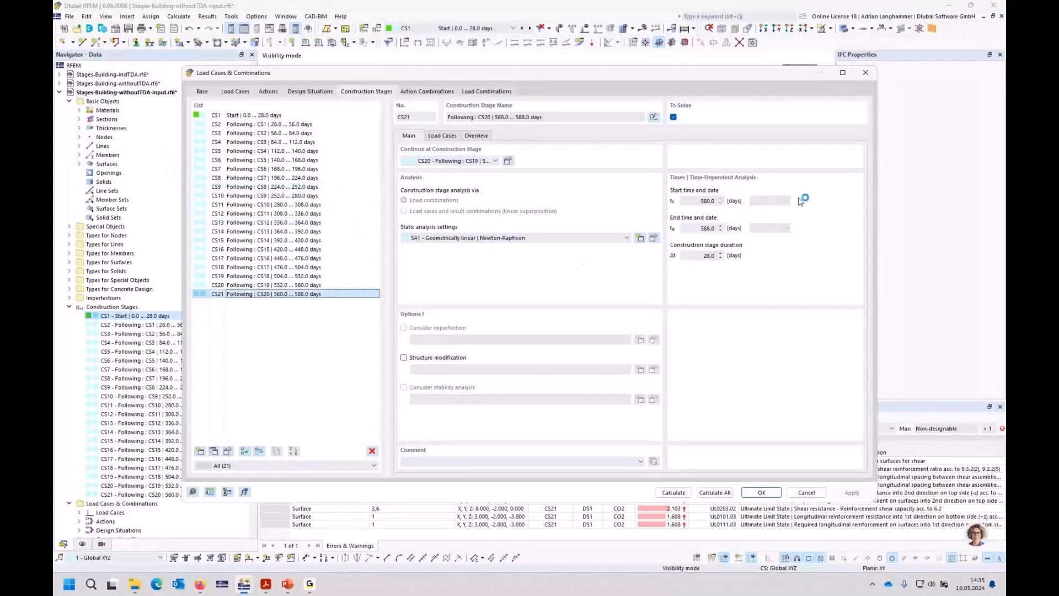
click(867, 76)
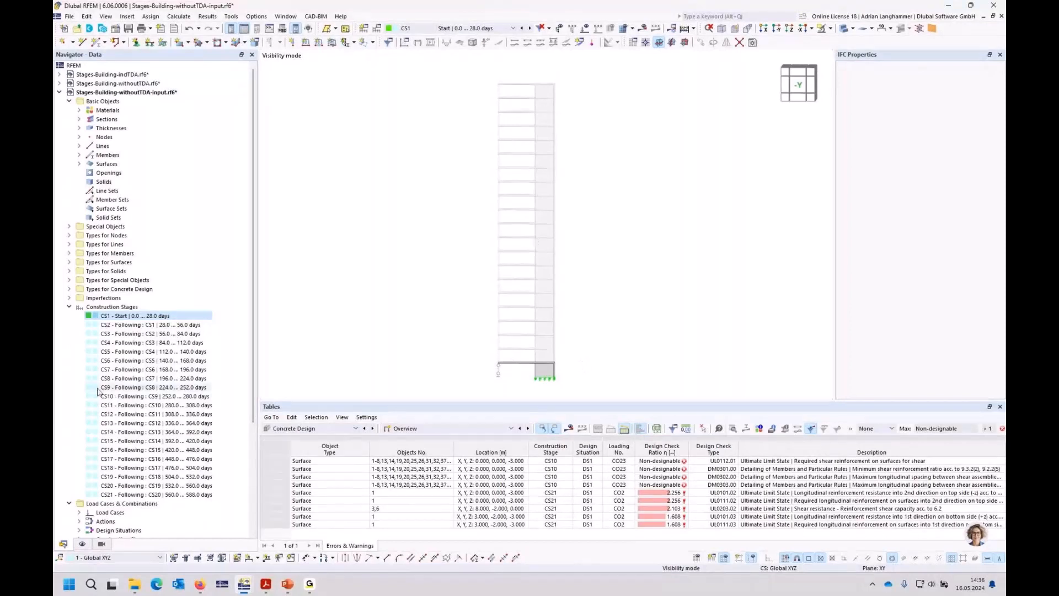
Step: Close the Stages-Building-withoutTDA-input model without saving and arrange the inclTDA and withoutTDA models side by side
click(1002, 16)
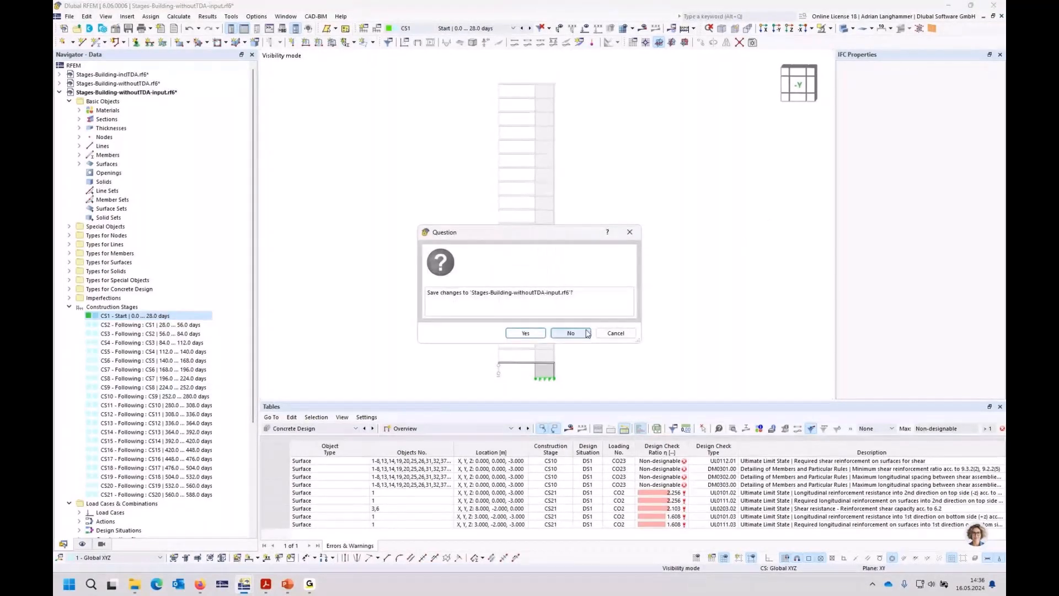
click(571, 333)
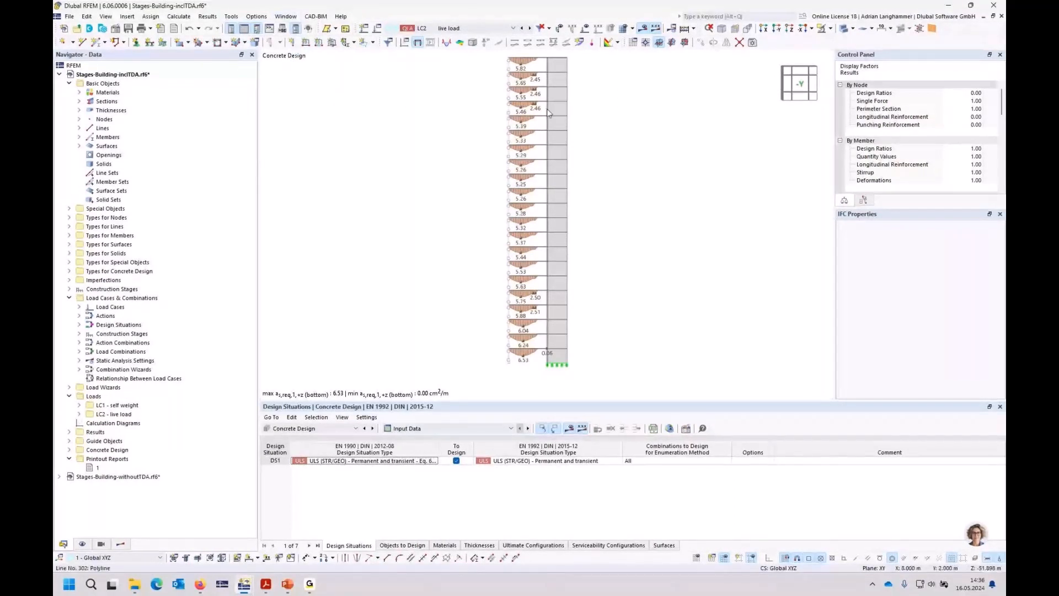
click(285, 16)
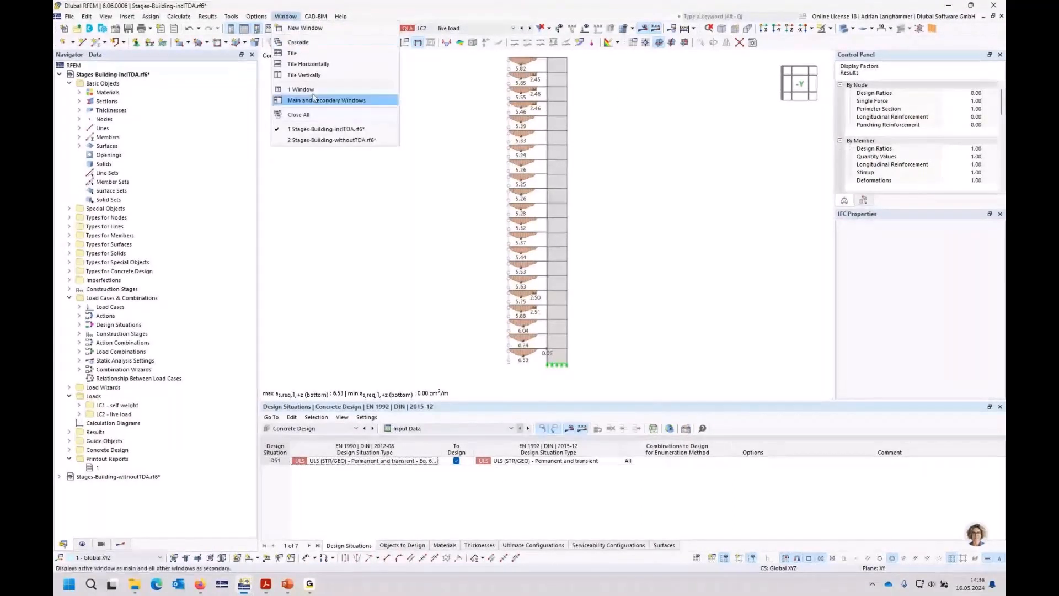
click(303, 75)
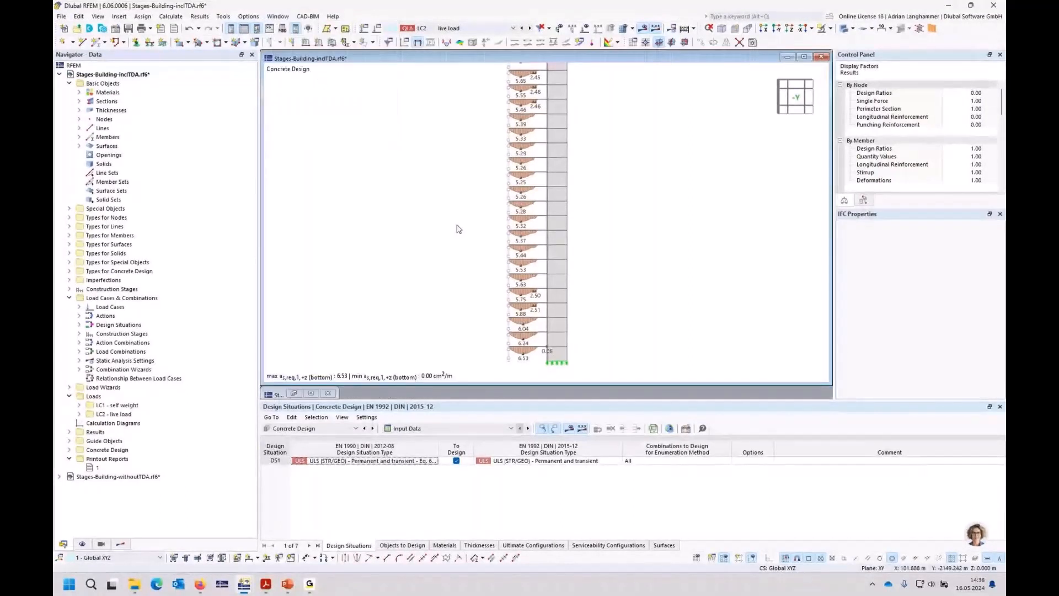
click(311, 392)
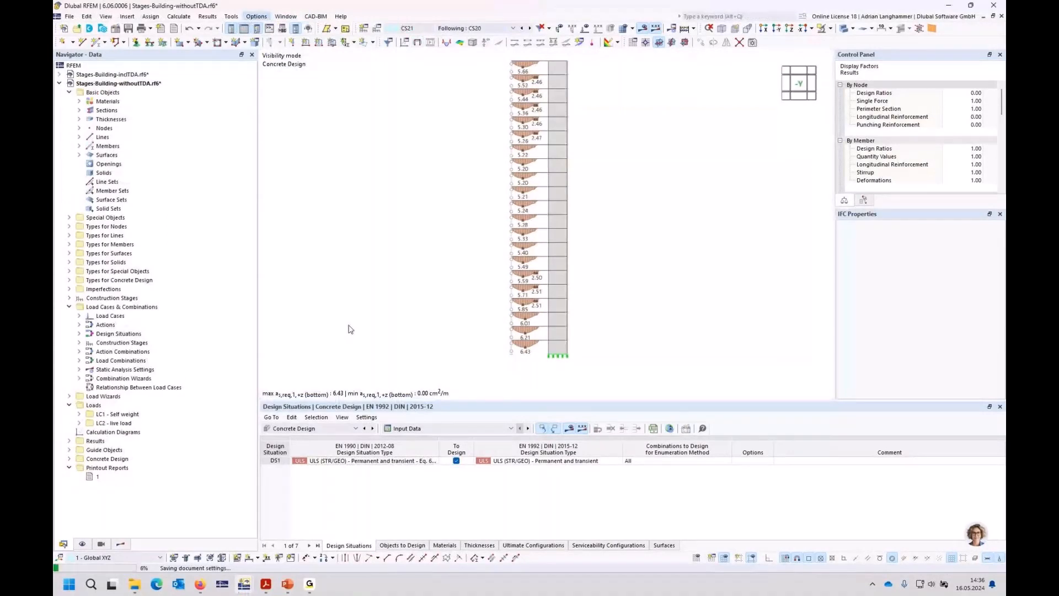
click(286, 16)
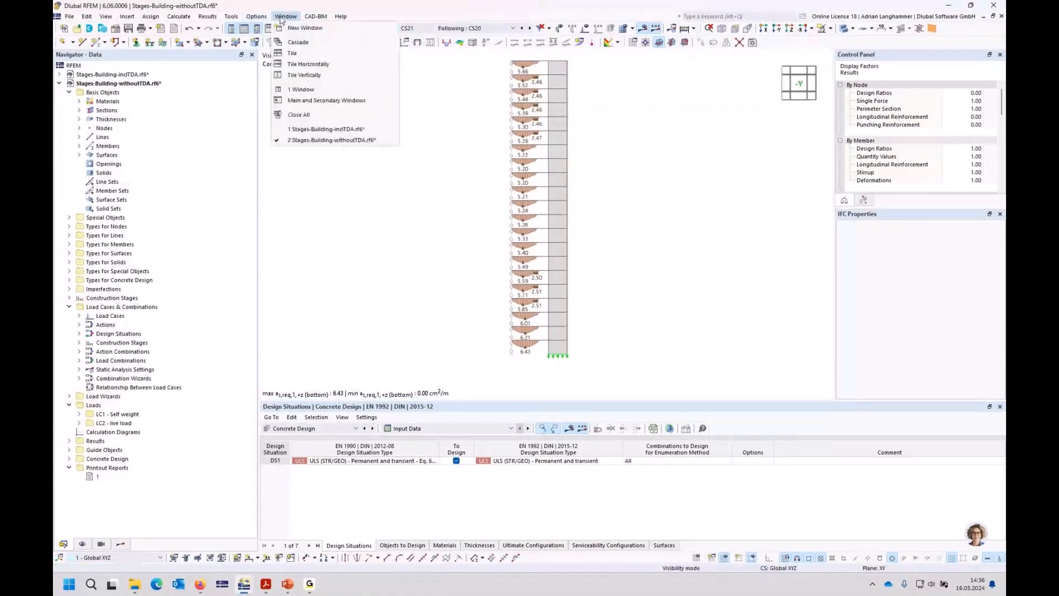
click(316, 73)
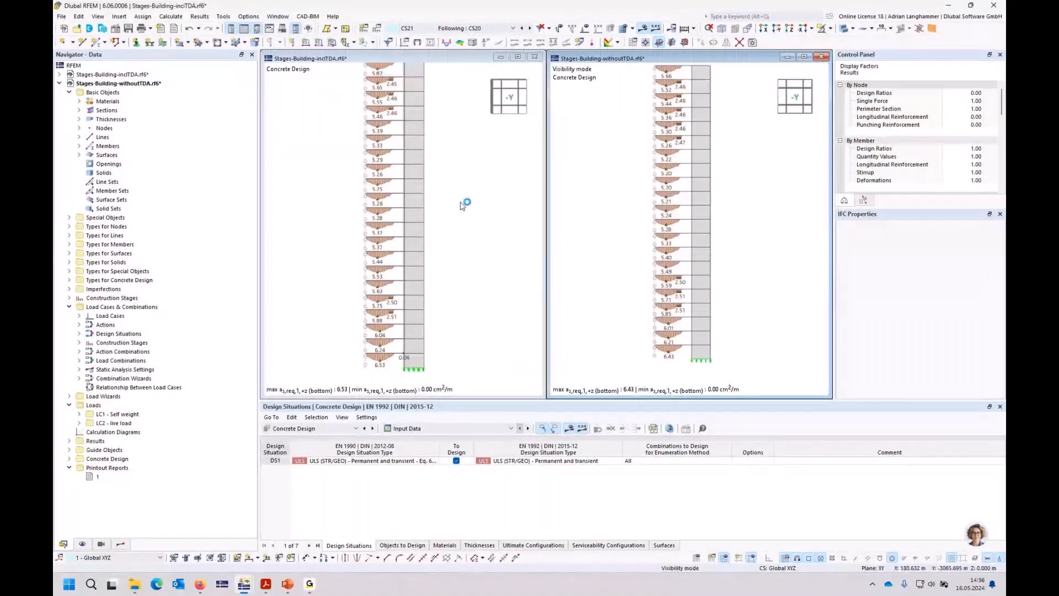
Step: Display the static analysis deformations of construction stage CS21 in the Stages-Building-inclTDA model and hide the result sections
click(333, 427)
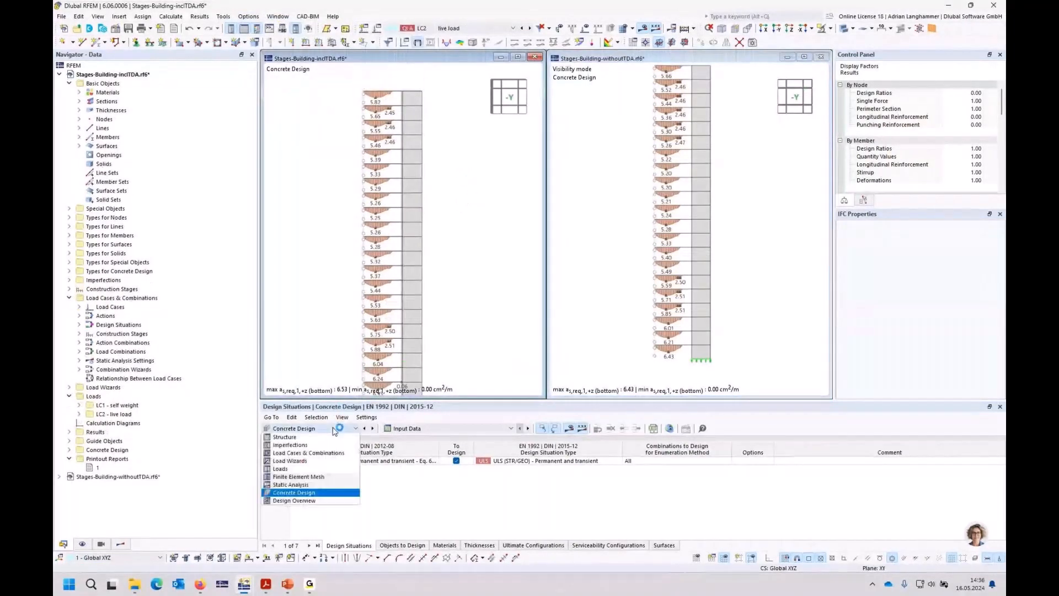
click(319, 484)
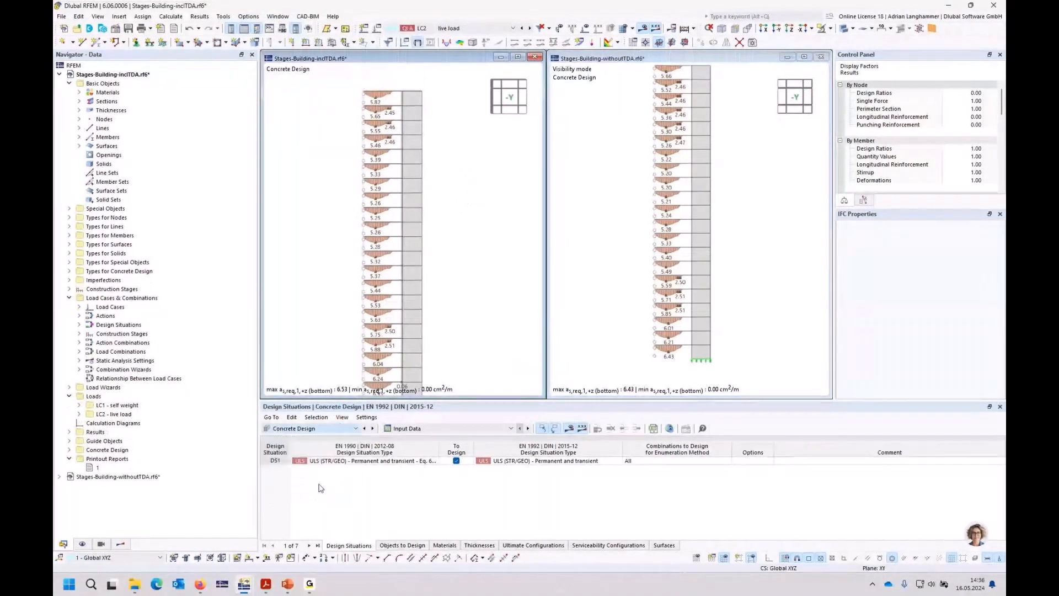
click(456, 30)
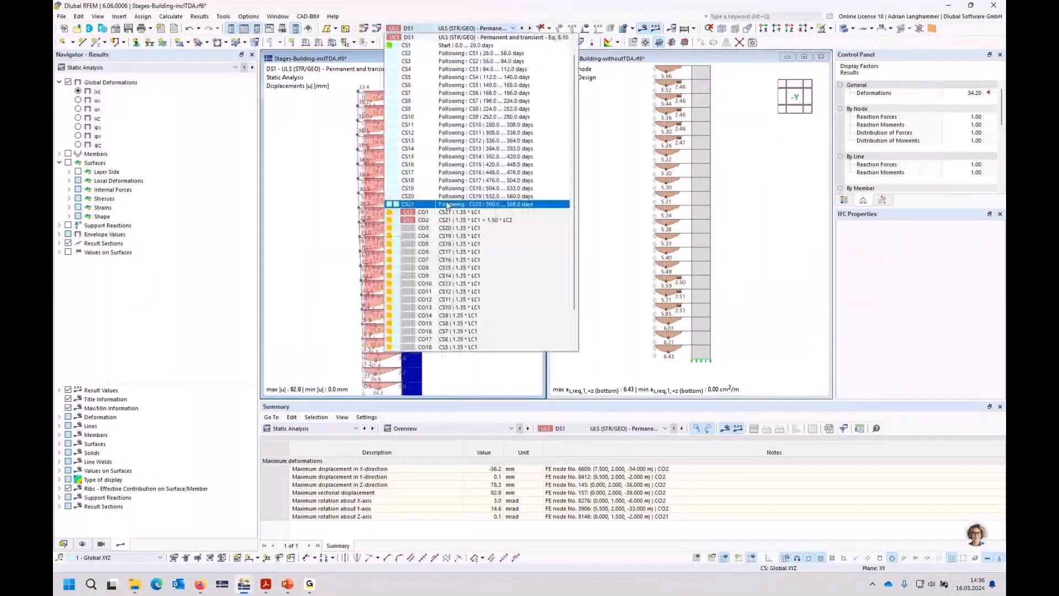
click(449, 204)
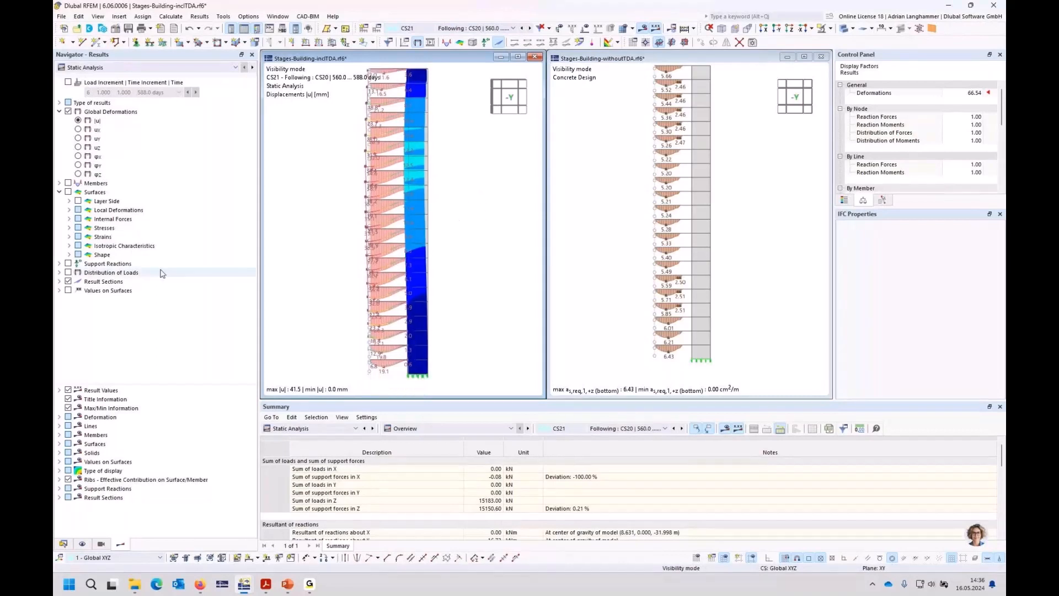
click(68, 281)
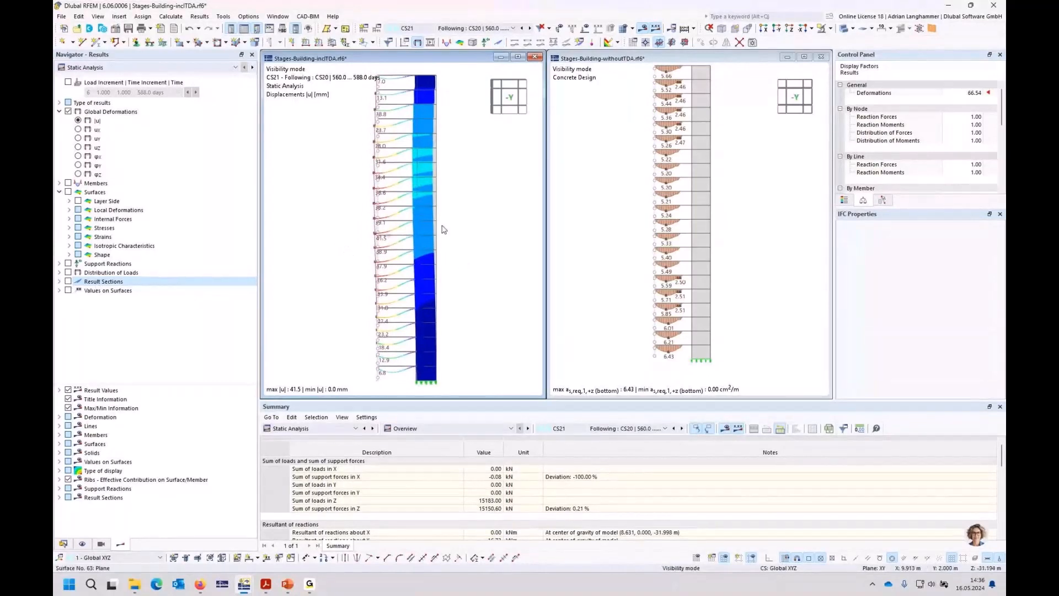
Step: Display the CS21 global deformations |u| in the Stages-Building-withoutTDA model, with result sections hidden and the view facing -Y
click(596, 201)
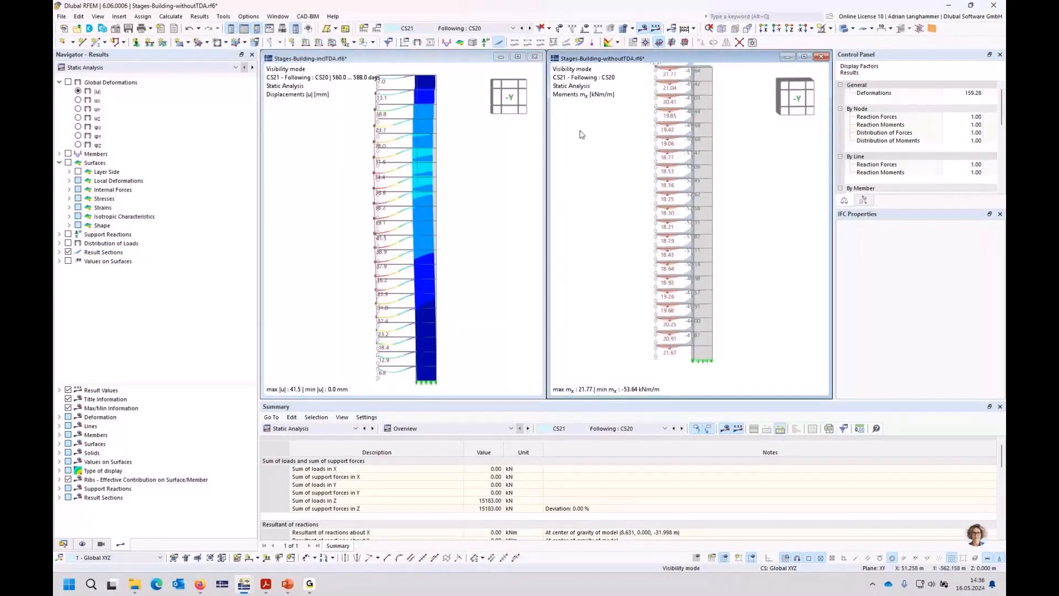
middle_drag(630, 180, 623, 198)
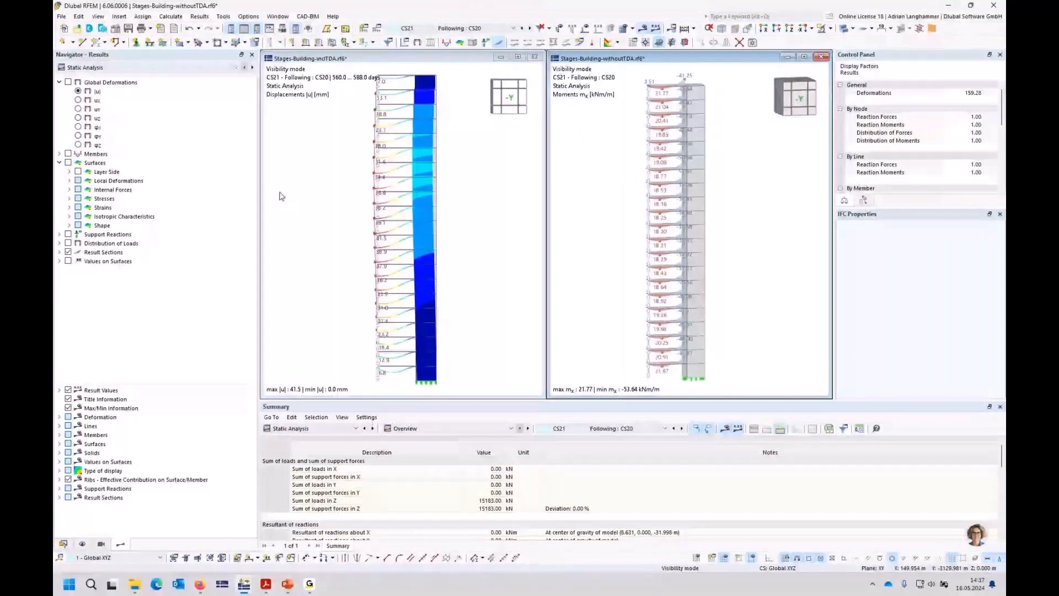
click(99, 91)
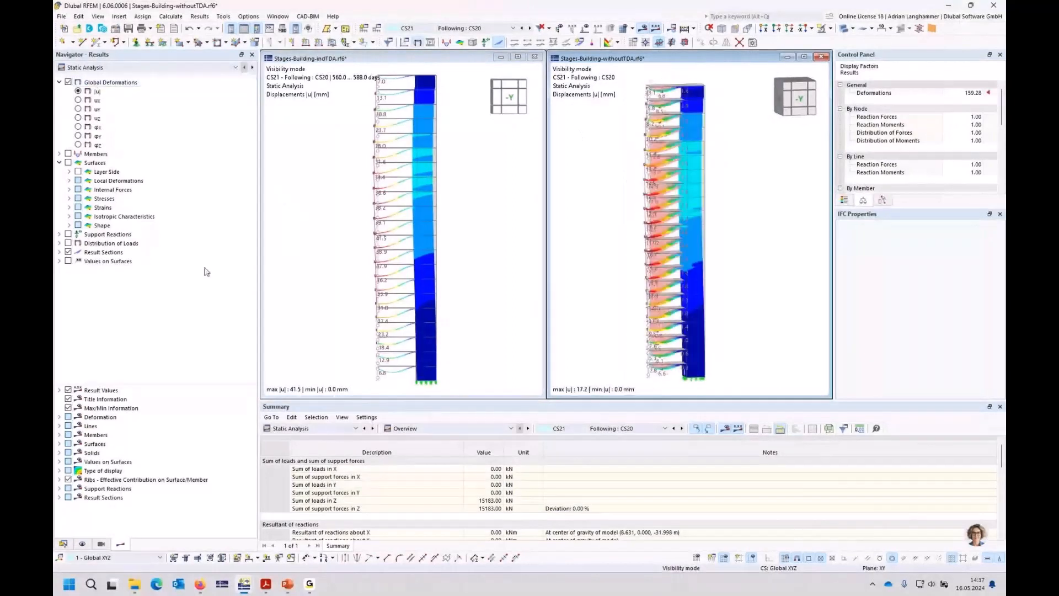
click(68, 252)
ctrl+middle_drag(618, 199, 598, 185)
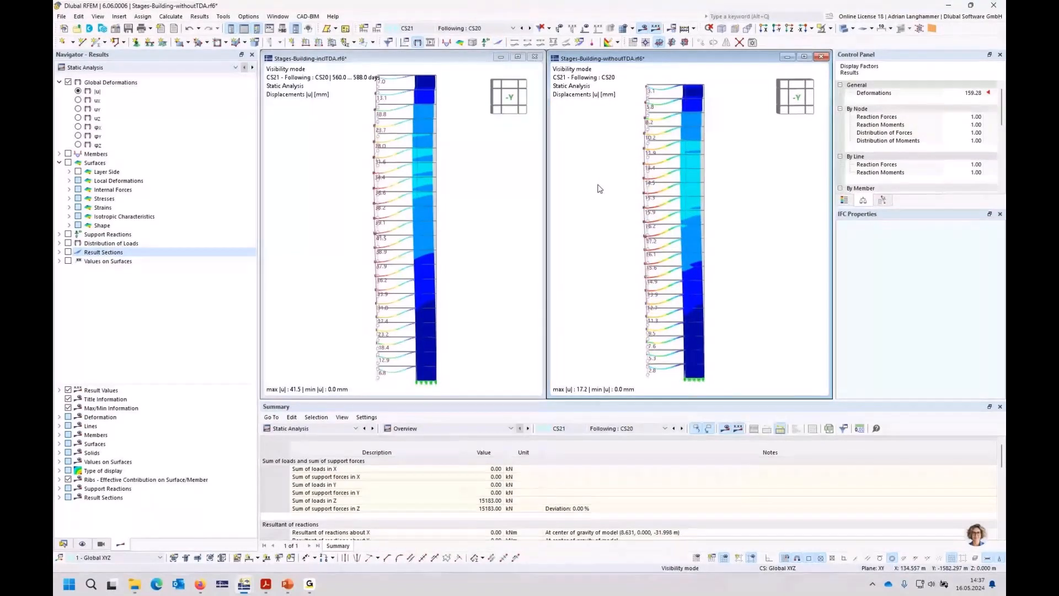
click(796, 99)
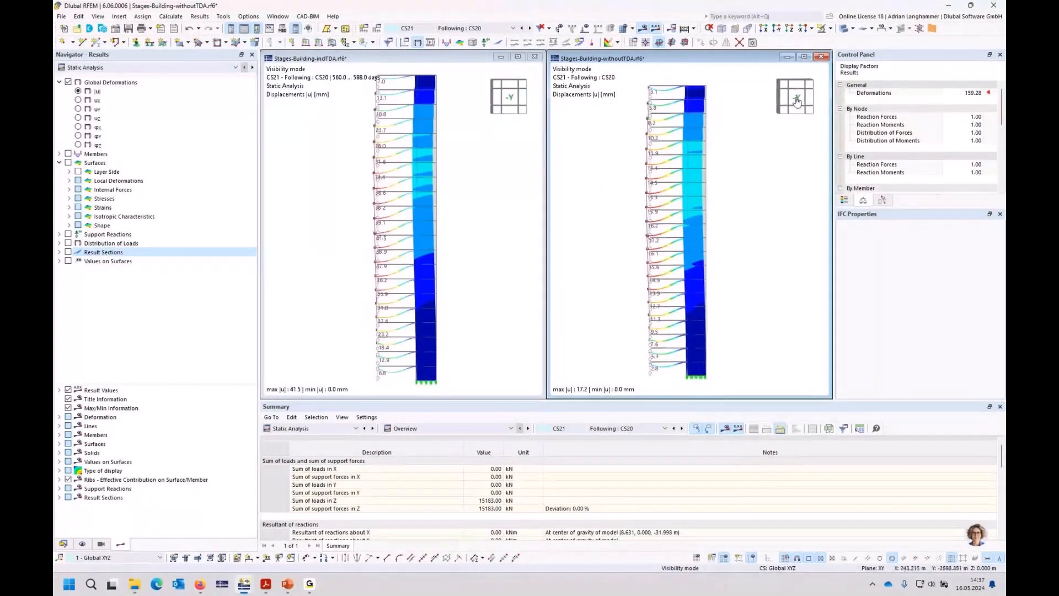
click(796, 100)
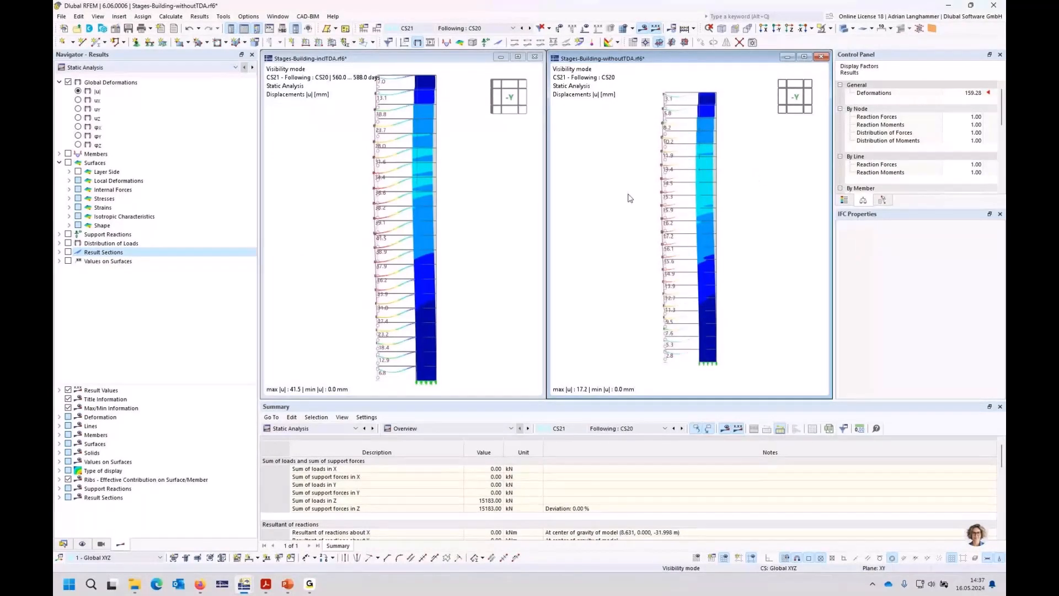
Step: Examine the deformed floor slabs, columns and core over the full height of the withoutTDA building and compare them with the inclTDA model
ctrl+middle_drag(634, 196, 699, 216)
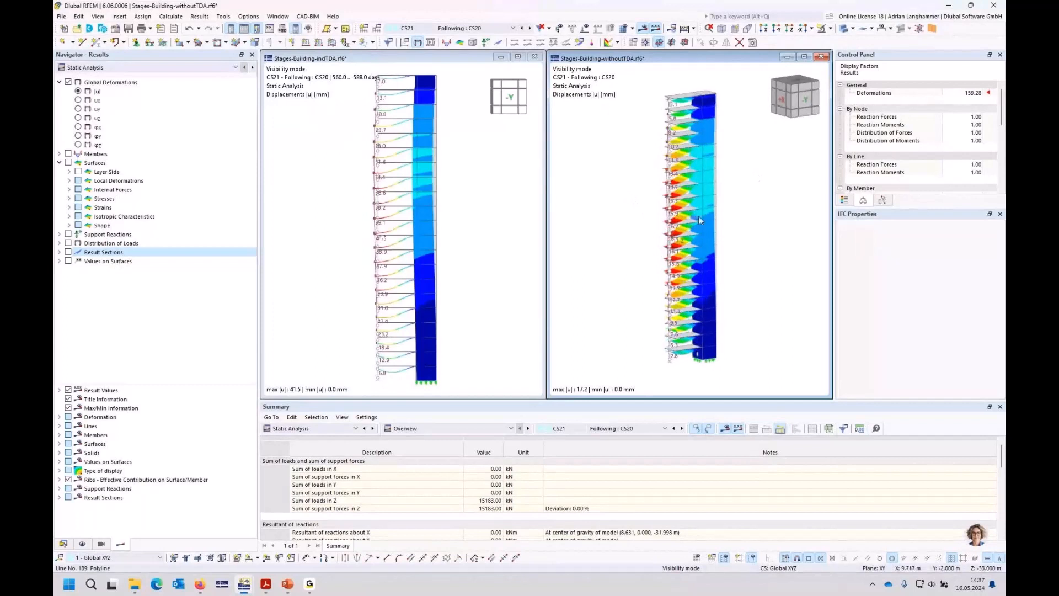
middle_drag(622, 232, 601, 233)
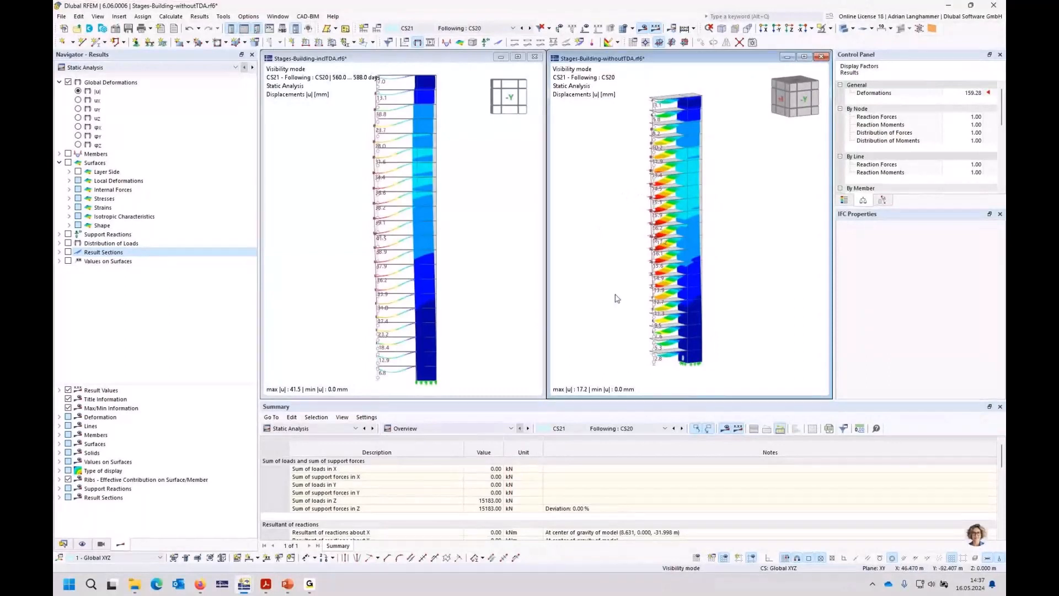
ctrl+middle_drag(615, 294, 611, 288)
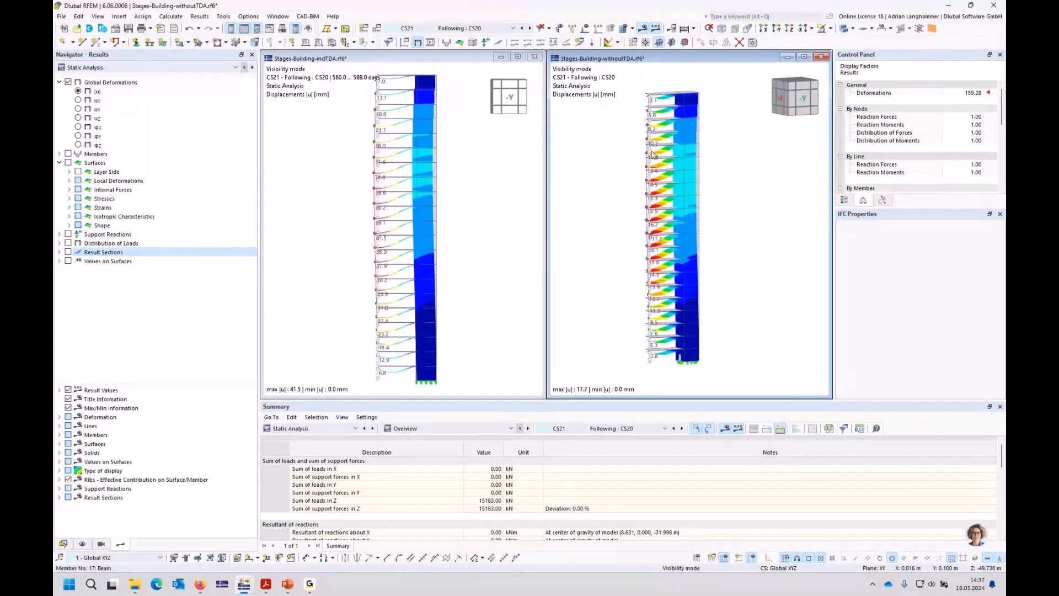
scroll(641, 370, up, 3)
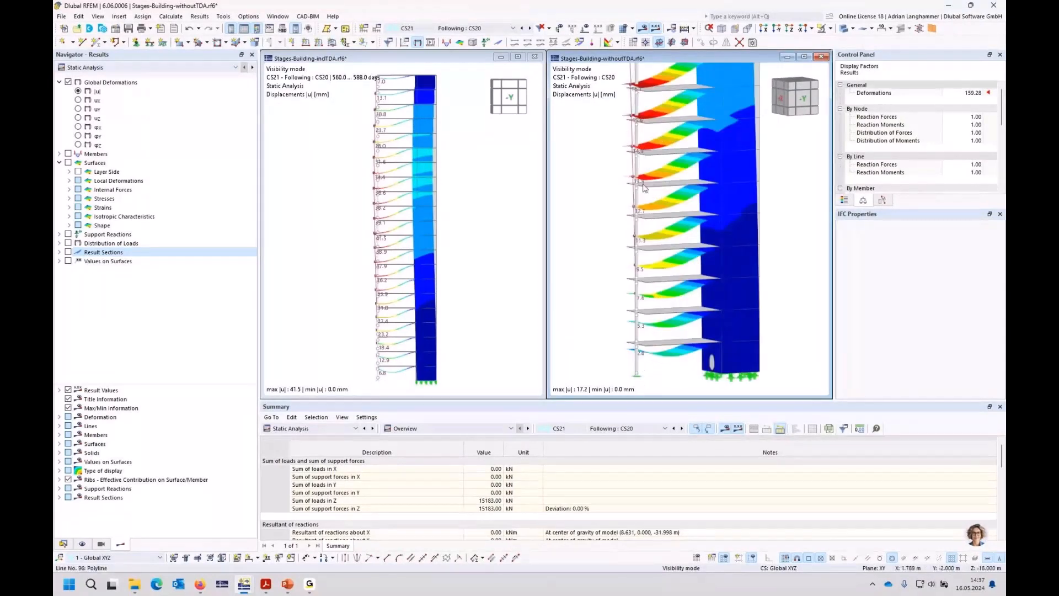
scroll(643, 370, up, 2)
middle_drag(644, 369, 637, 300)
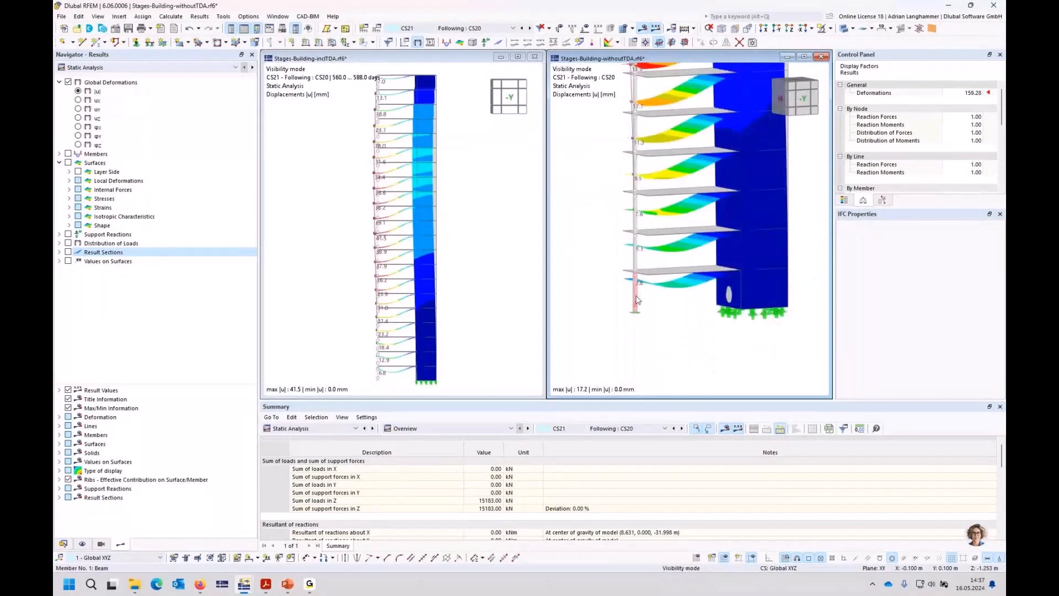
scroll(636, 299, down, 3)
middle_drag(668, 179, 681, 245)
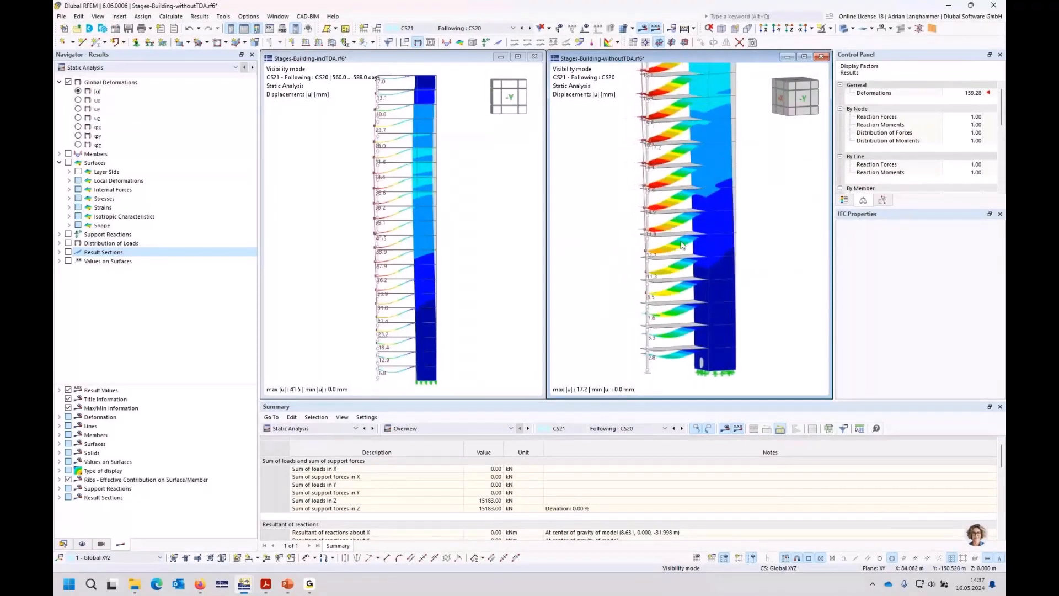
middle_drag(680, 105, 677, 148)
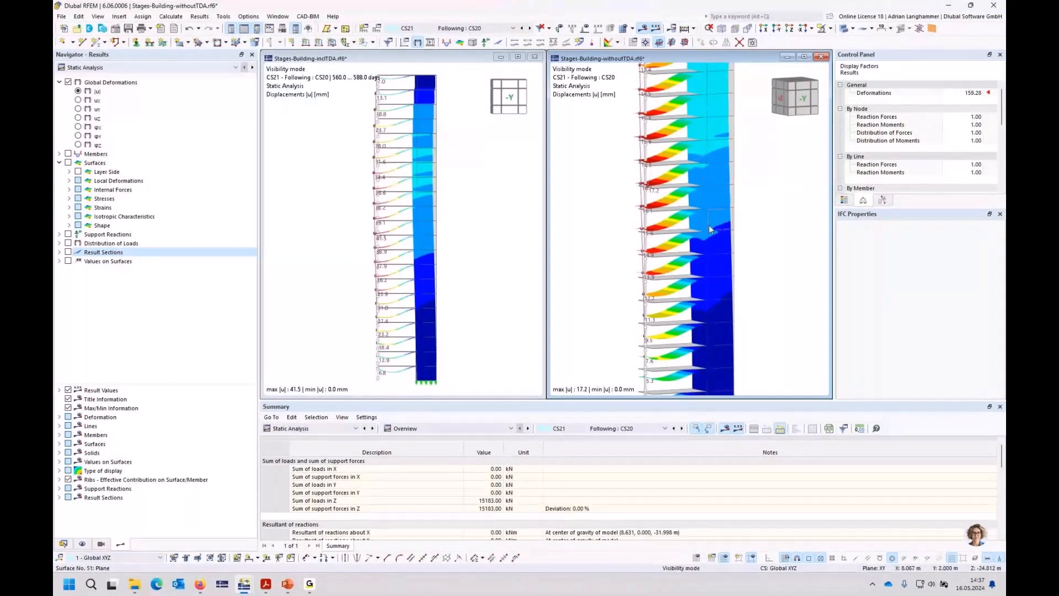
ctrl+middle_drag(710, 224, 666, 240)
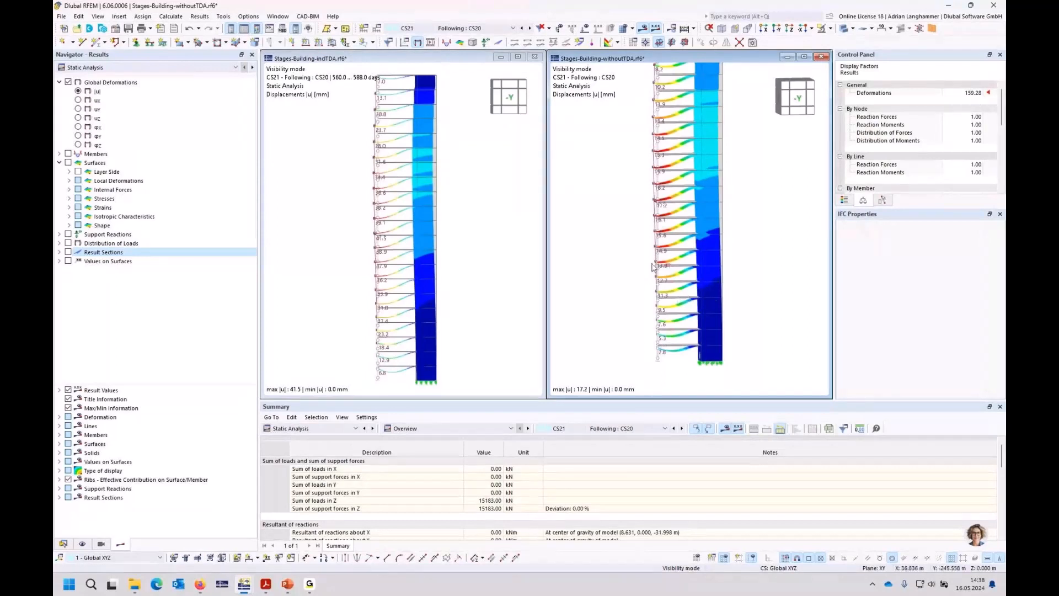
scroll(643, 185, down, 2)
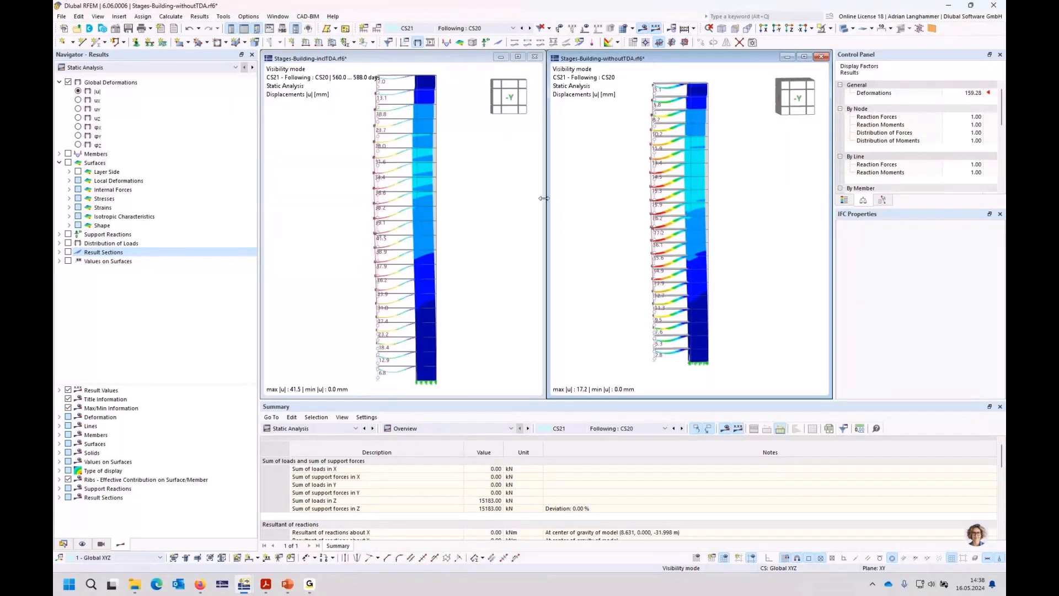
middle_drag(608, 213, 608, 220)
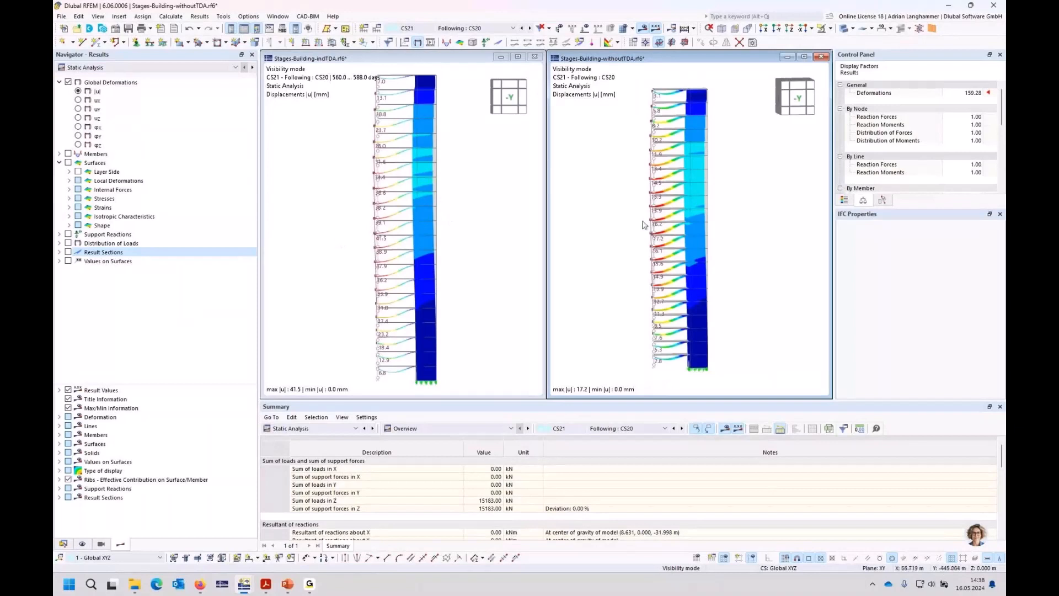
scroll(644, 220, up, 1)
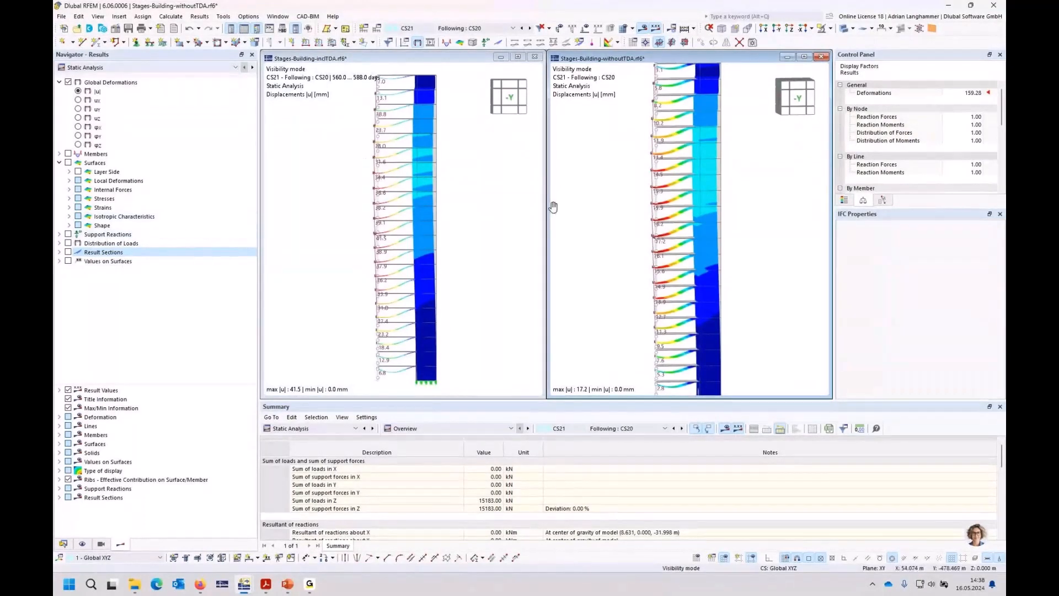
ctrl+middle_drag(553, 207, 546, 199)
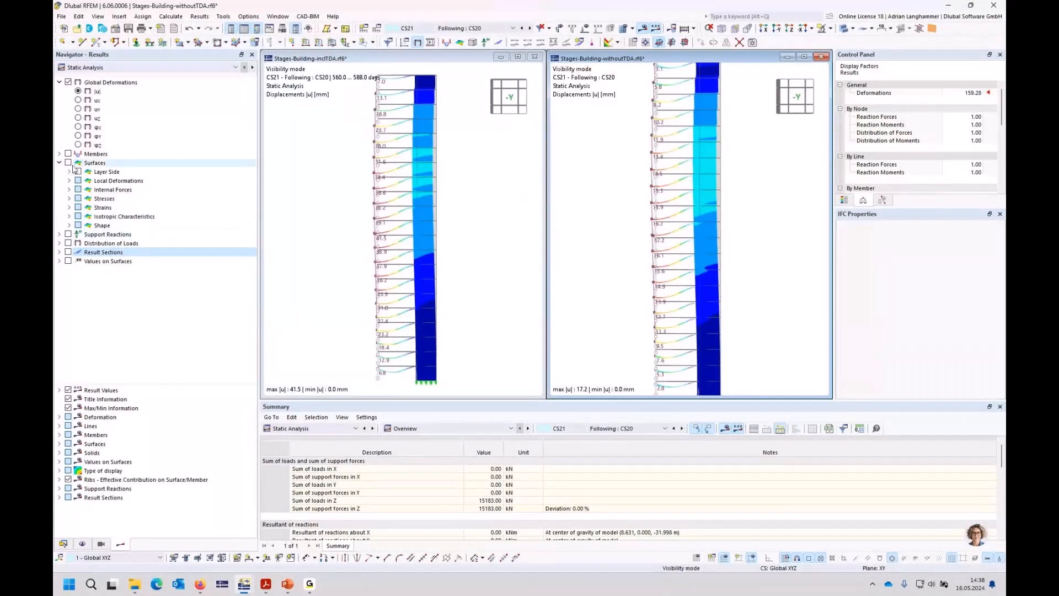
Step: Display the members' local deformations ux for CS21 in both the withoutTDA and inclTDA models and inspect the column values
click(60, 154)
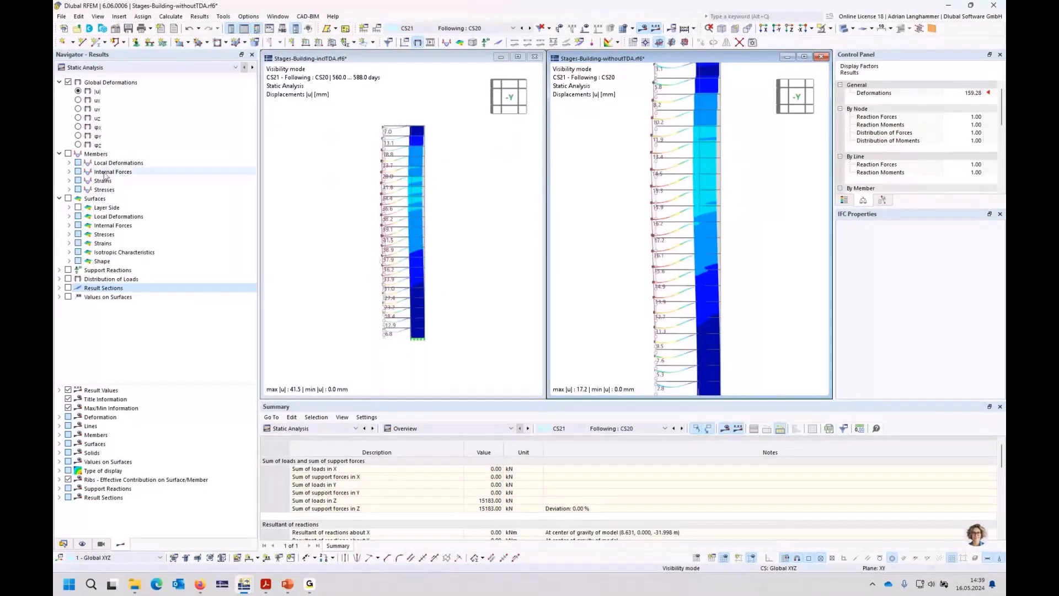
click(68, 163)
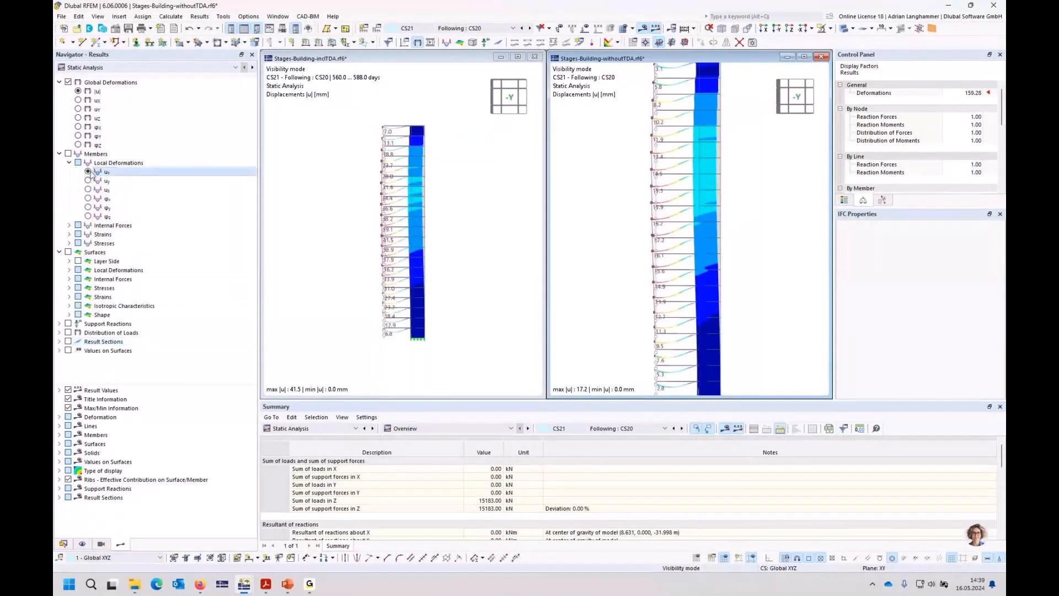
click(89, 172)
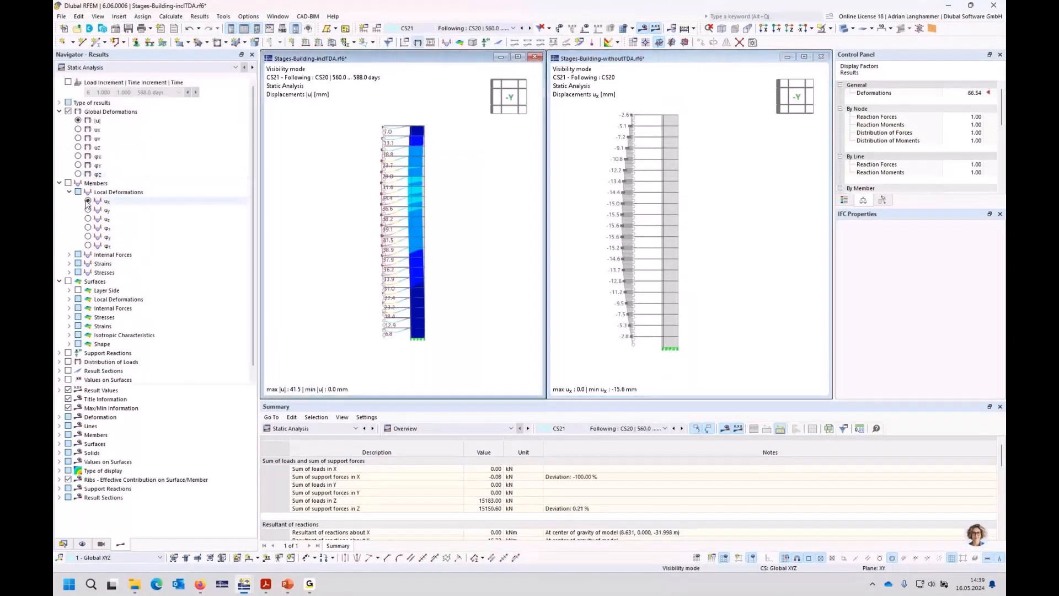
click(89, 201)
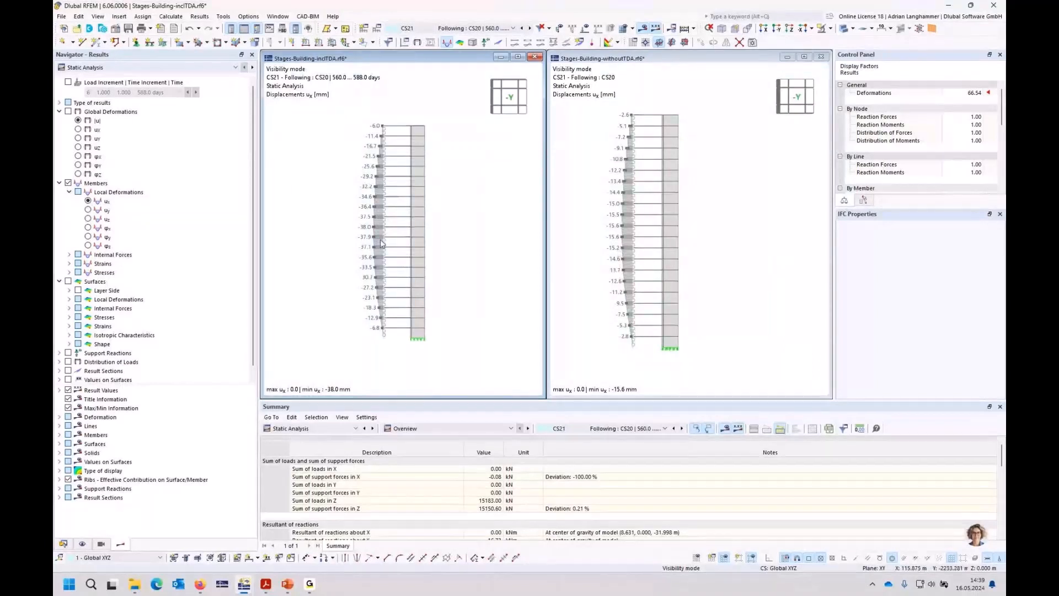
scroll(371, 213, up, 1)
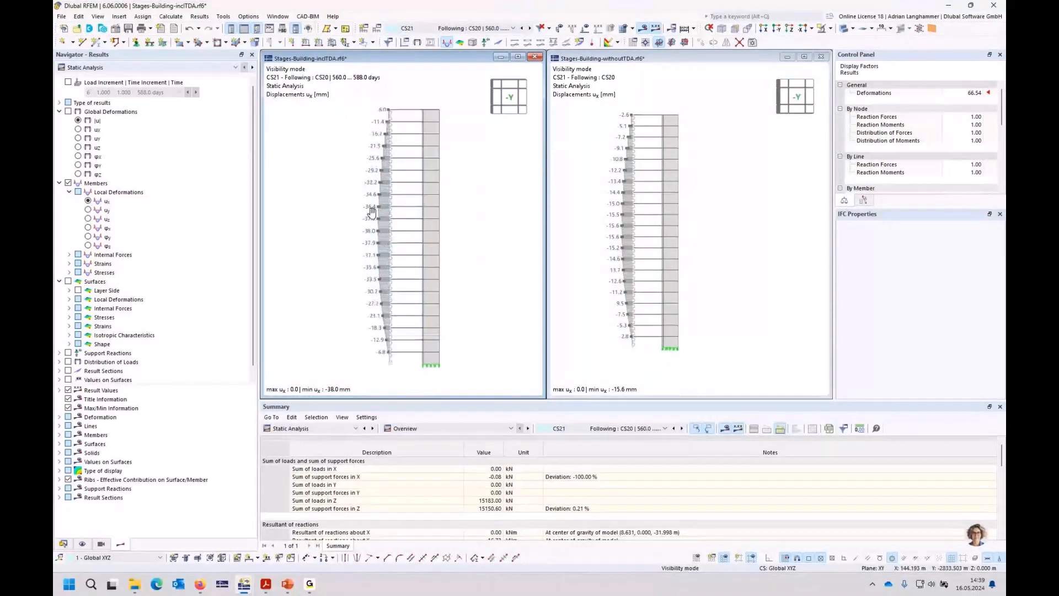
middle_drag(372, 212, 376, 215)
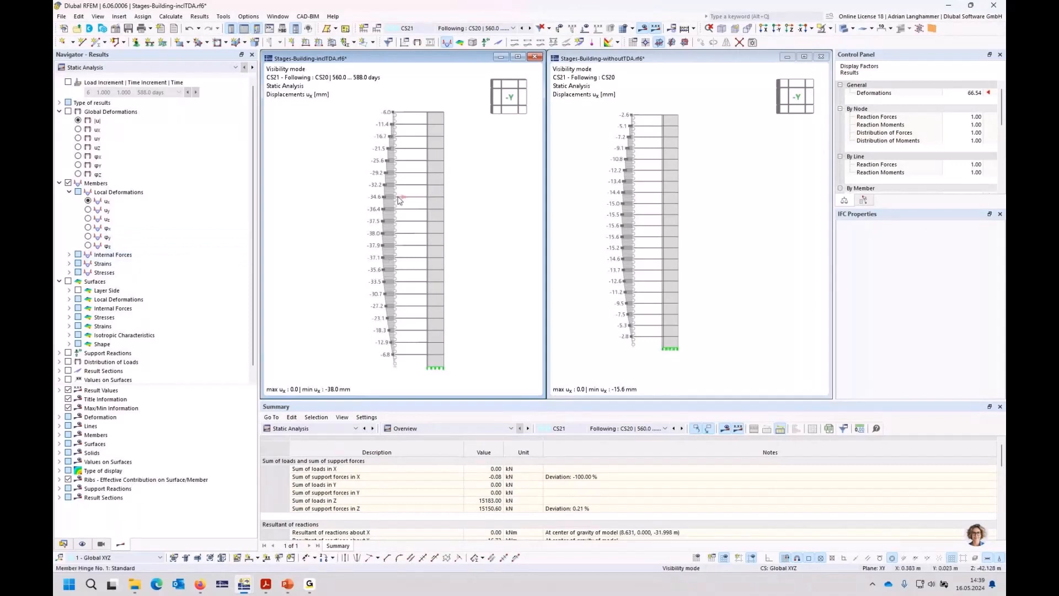
ctrl+middle_drag(402, 209, 417, 225)
scroll(395, 204, up, 3)
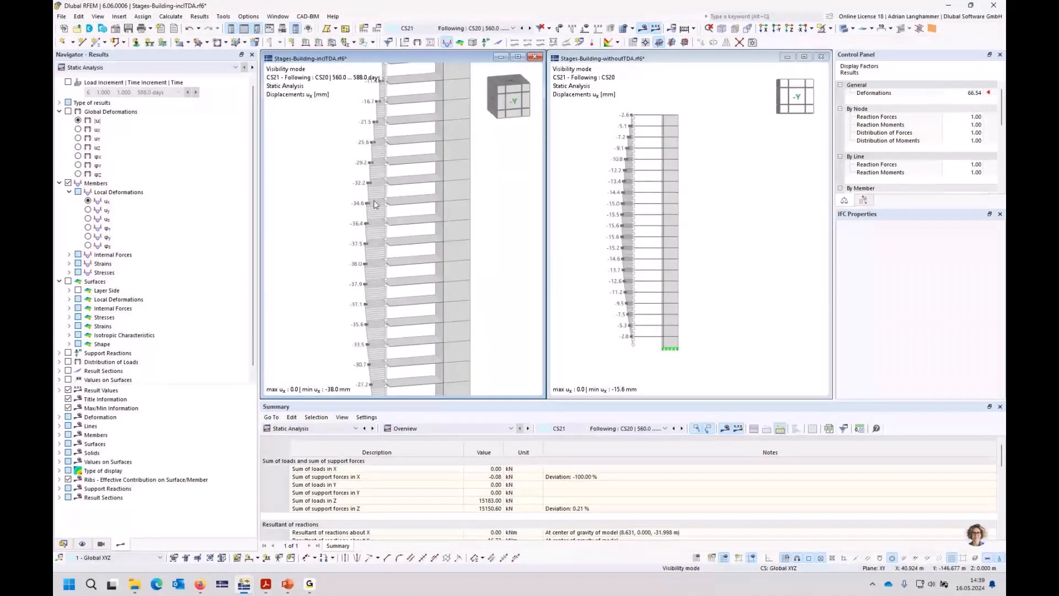
Step: Show the basic internal force mx on result sections in the inclTDA model, with member and surface results hidden
click(68, 371)
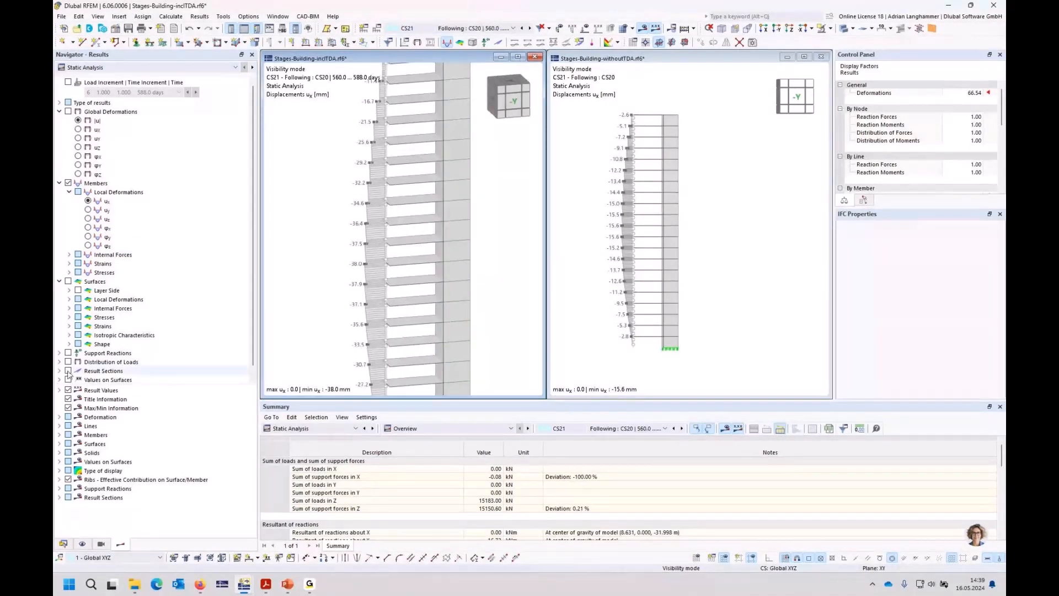
click(67, 186)
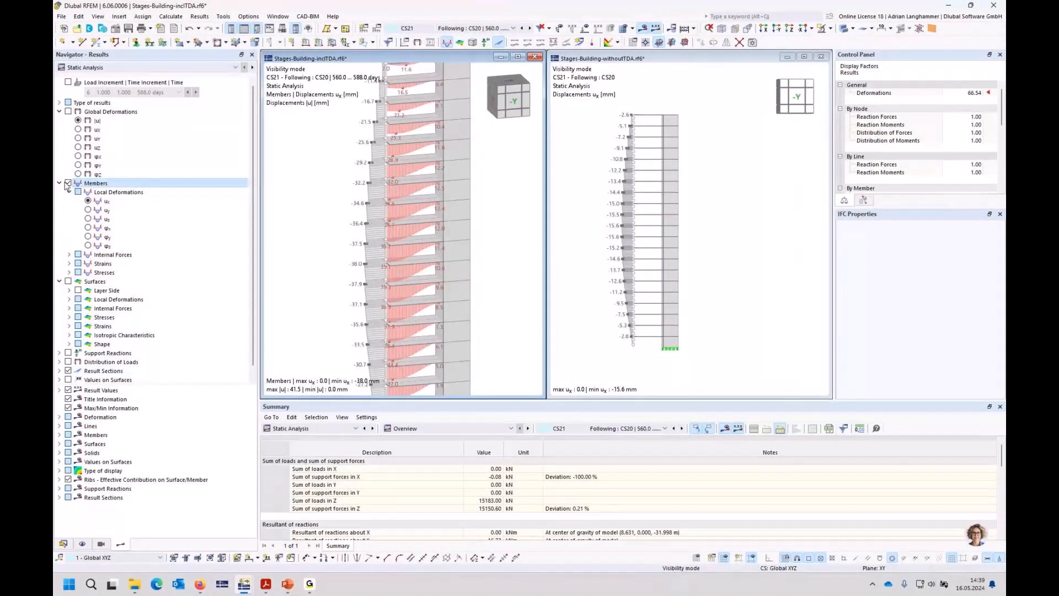
click(67, 183)
click(69, 308)
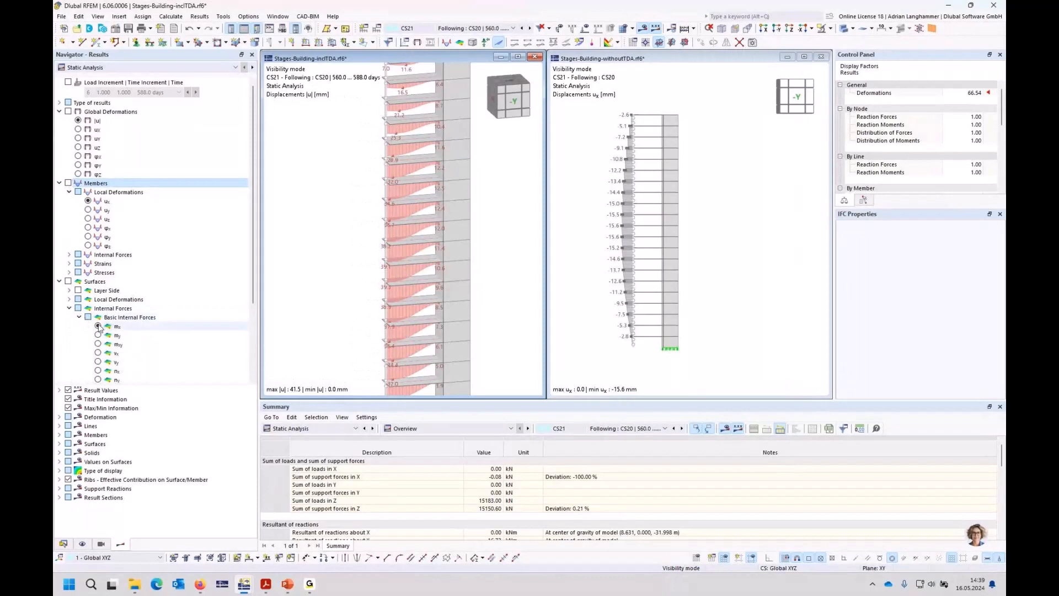
click(98, 327)
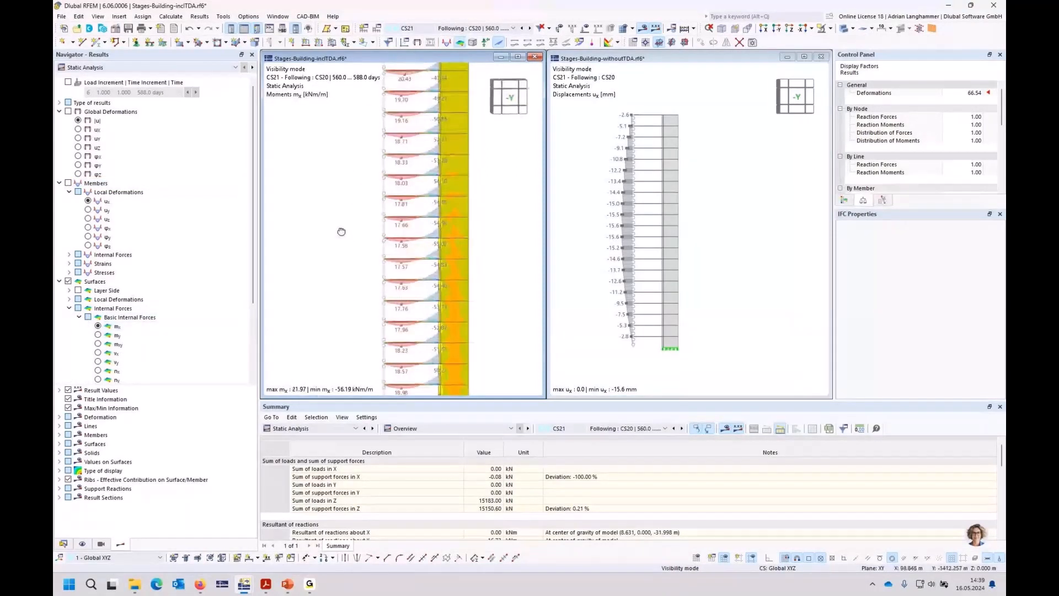
click(70, 282)
click(69, 282)
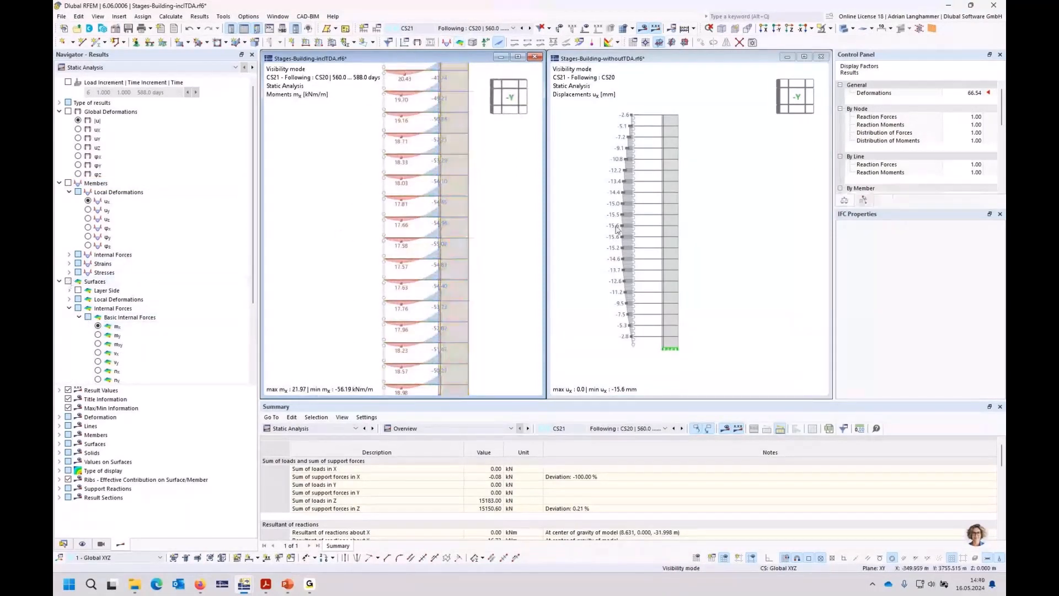
Step: Show the mx moments only on result sections in the withoutTDA model and align both models to the -Y view for comparison
click(580, 237)
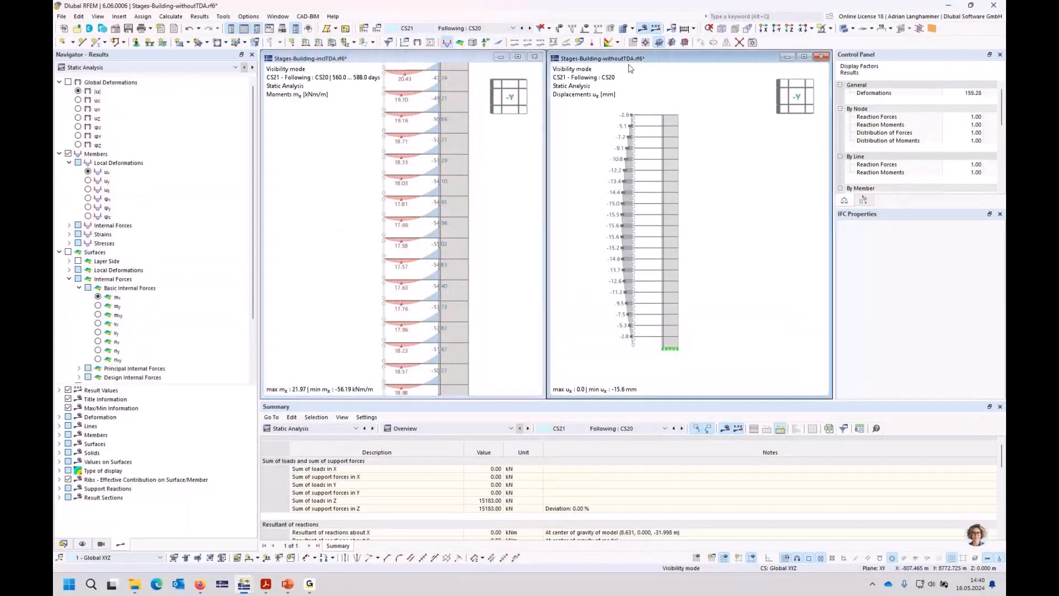
click(68, 252)
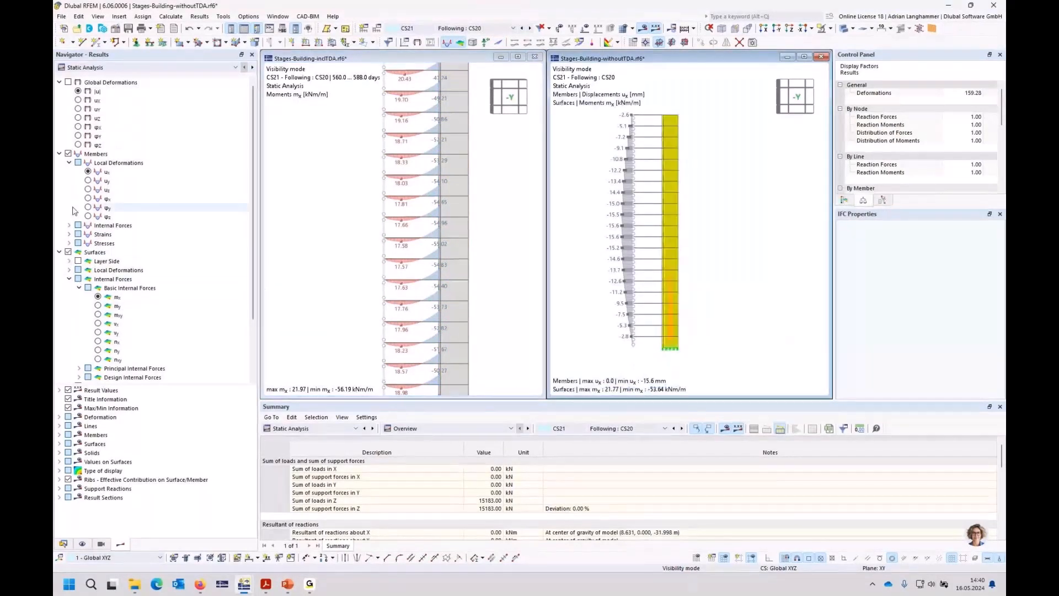
click(68, 154)
scroll(77, 361, down, 3)
click(68, 370)
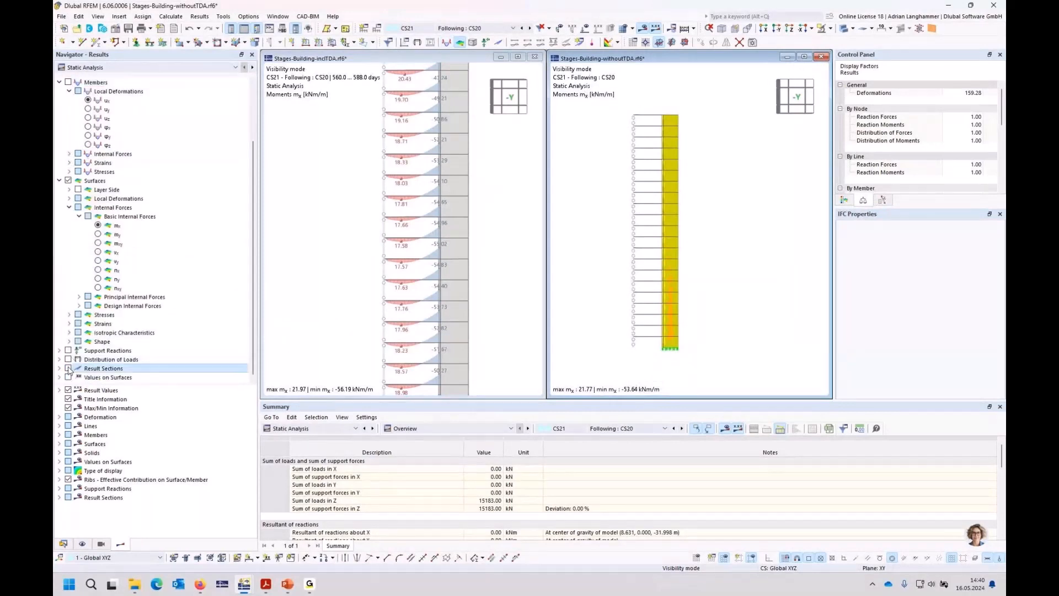
click(69, 369)
click(68, 180)
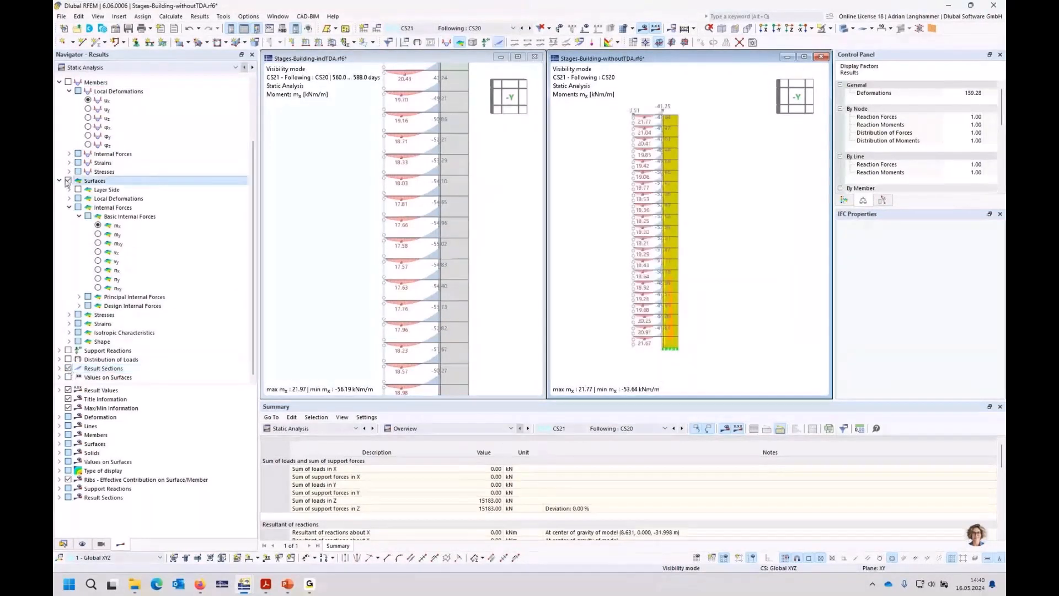
click(509, 100)
click(509, 100)
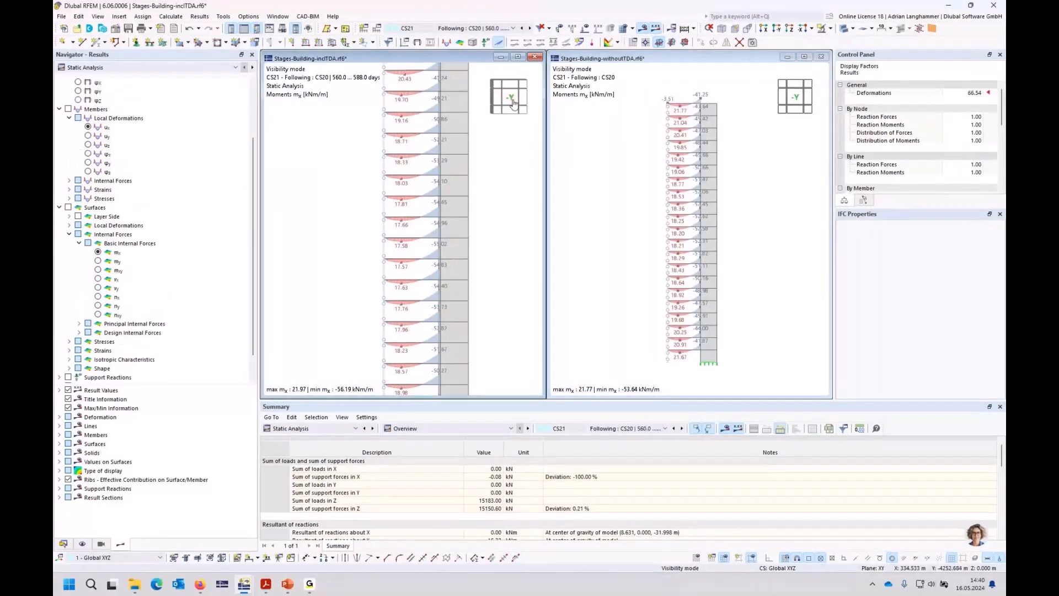
Step: Compare the mx slab moments floor by floor between the inclTDA and withoutTDA models at a similar view scale
middle_drag(466, 166, 489, 162)
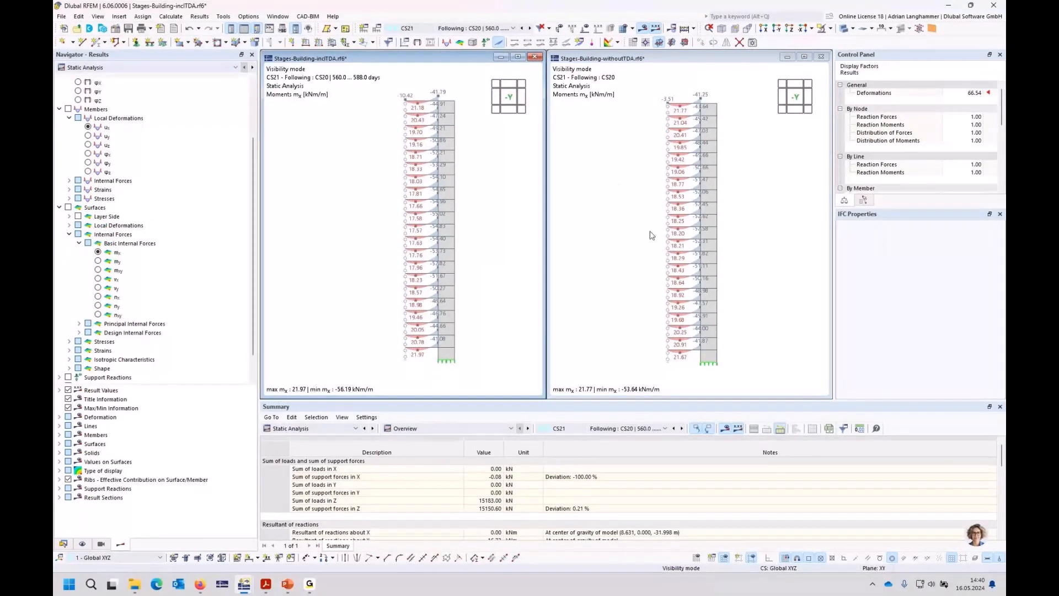
scroll(653, 236, up, 1)
scroll(632, 202, up, 2)
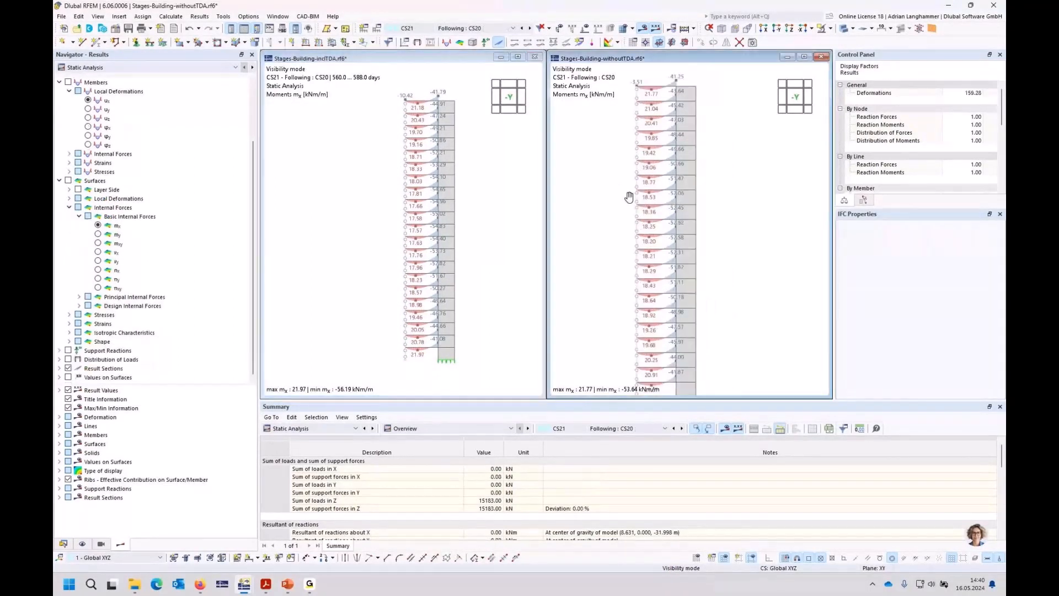
click(492, 183)
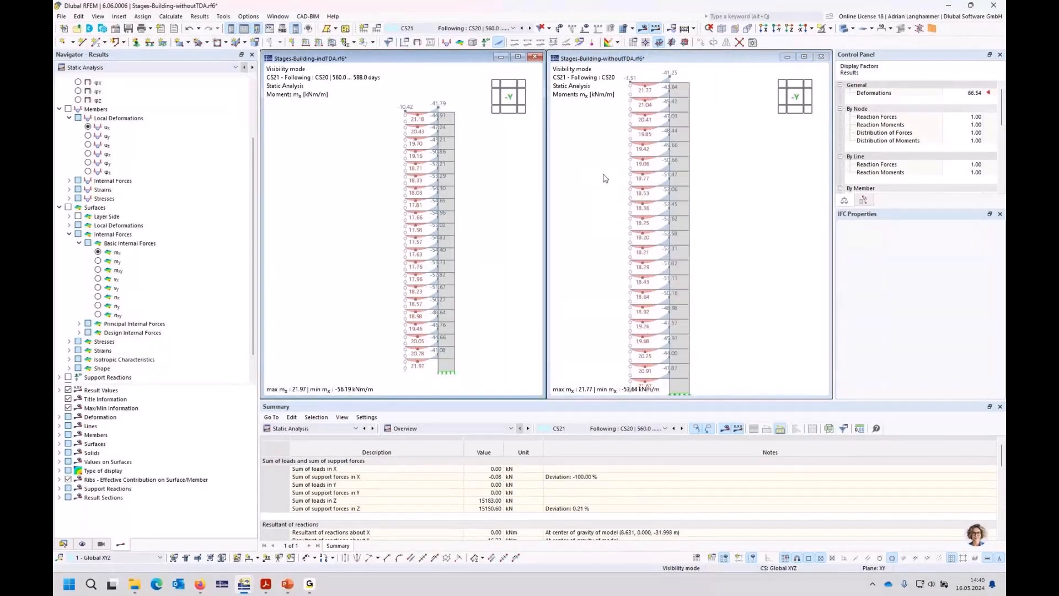
middle_drag(606, 157, 603, 183)
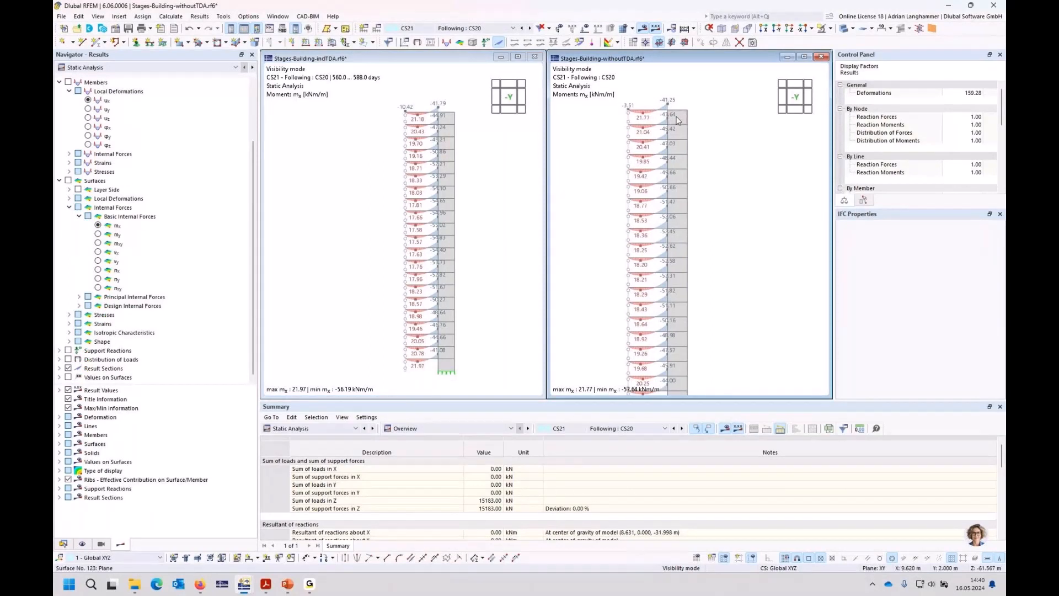
scroll(440, 112, up, 1)
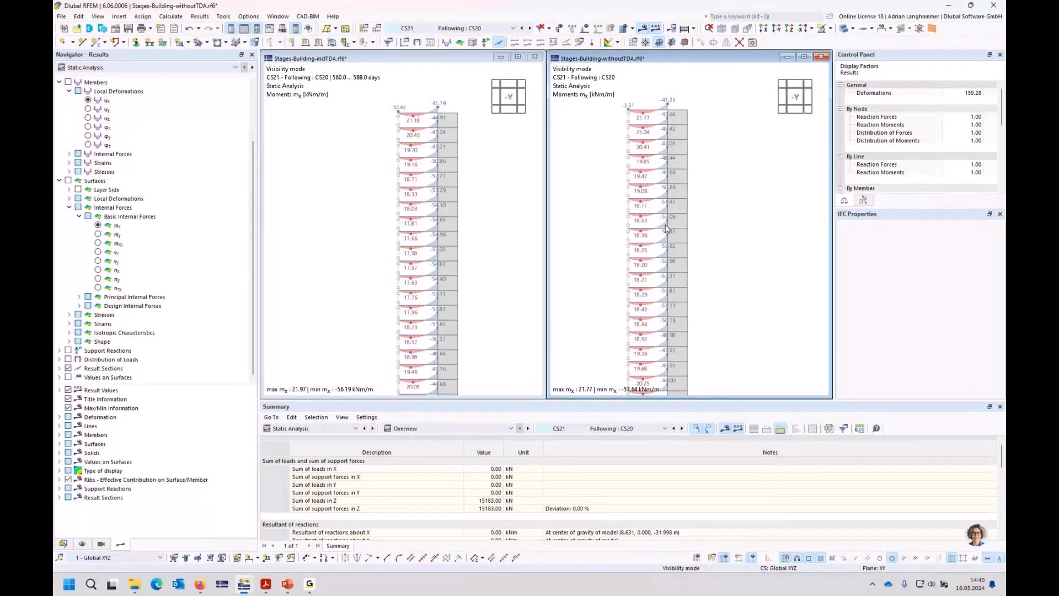
Step: Switch both the withoutTDA and inclTDA models to the Concrete Design results and inspect the required bottom reinforcement at the slab result sections
click(315, 428)
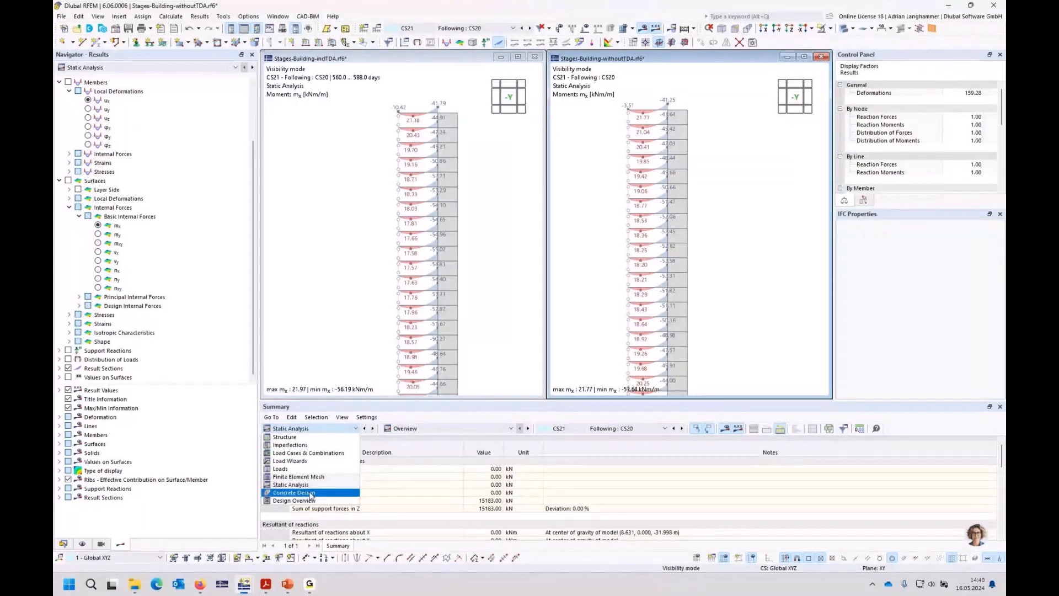
click(310, 492)
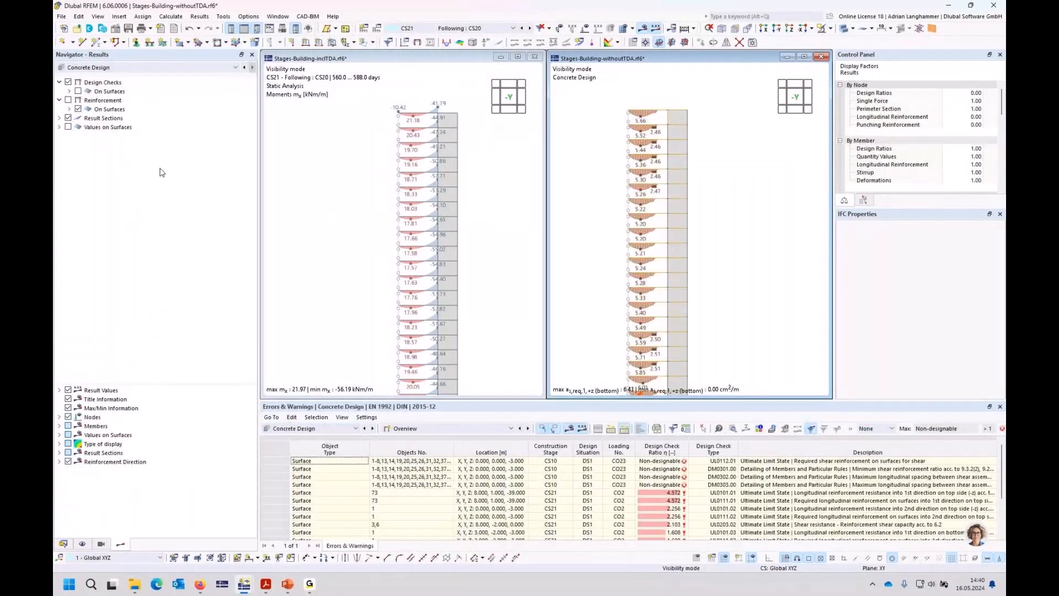
click(344, 430)
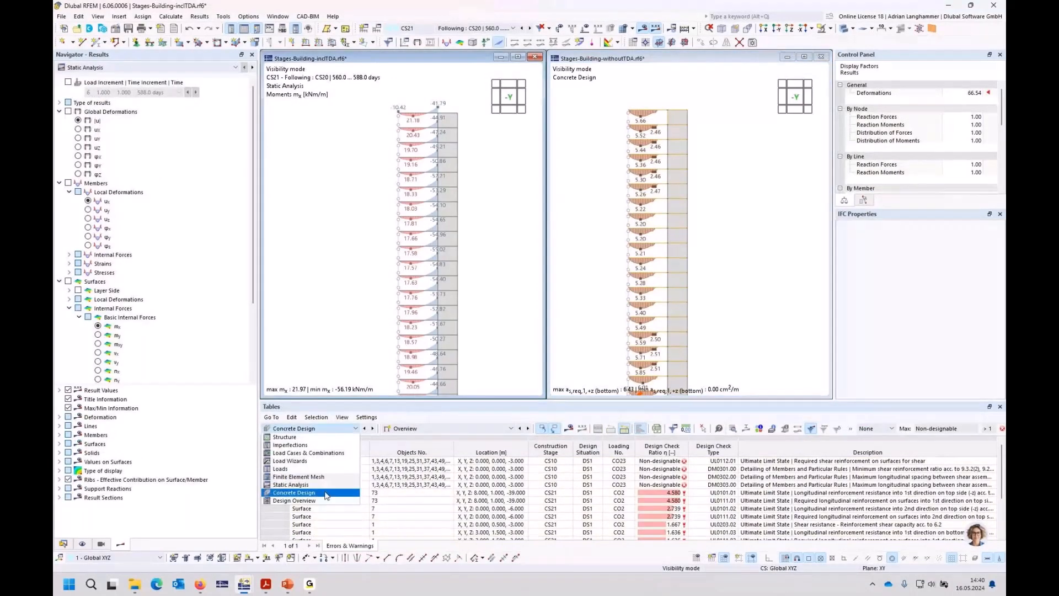
click(294, 492)
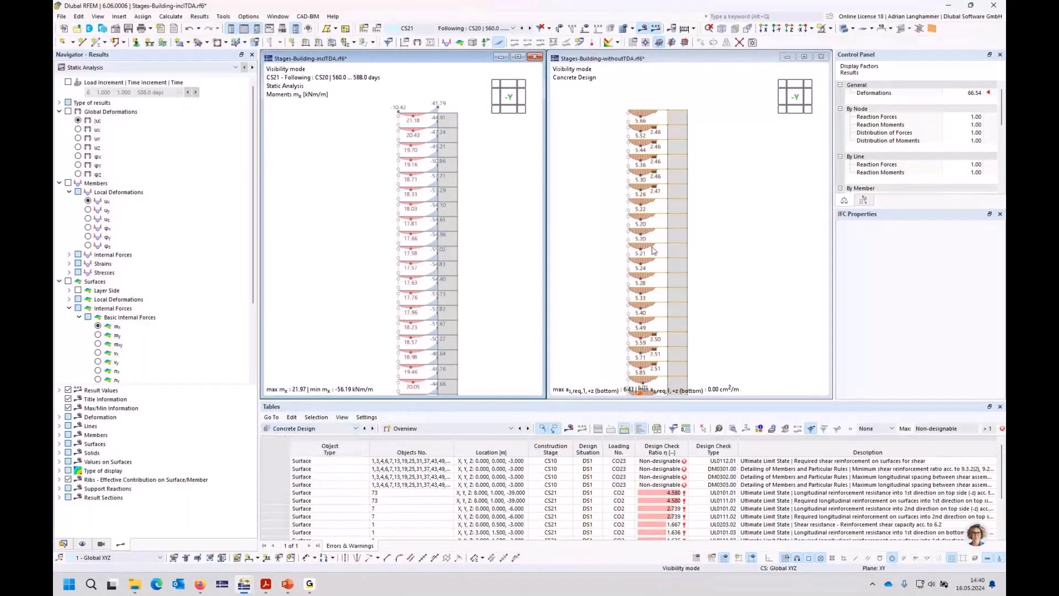
click(605, 227)
ctrl+middle_drag(615, 231, 625, 233)
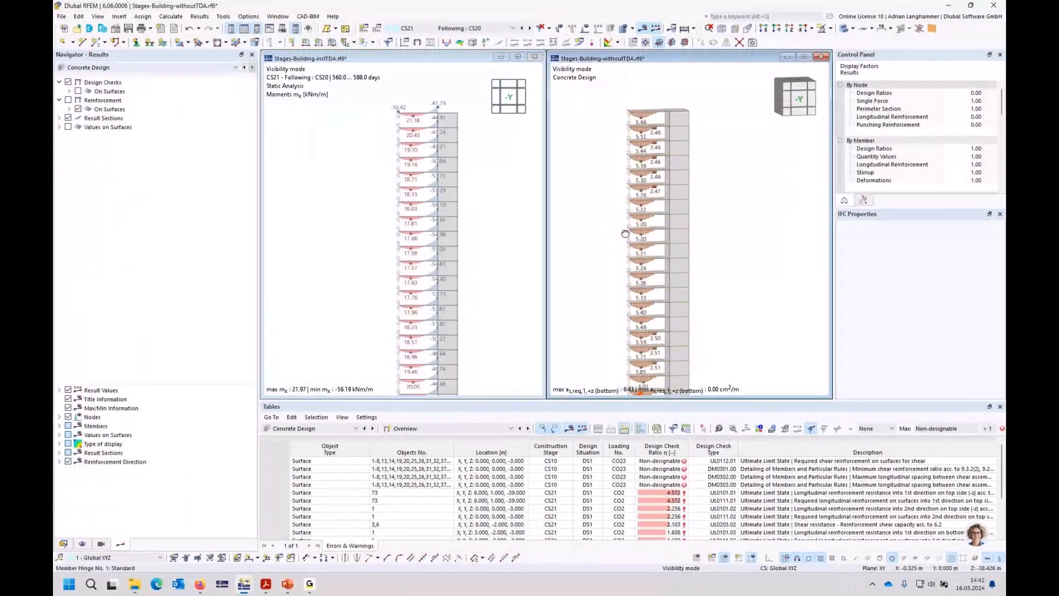
scroll(625, 233, up, 2)
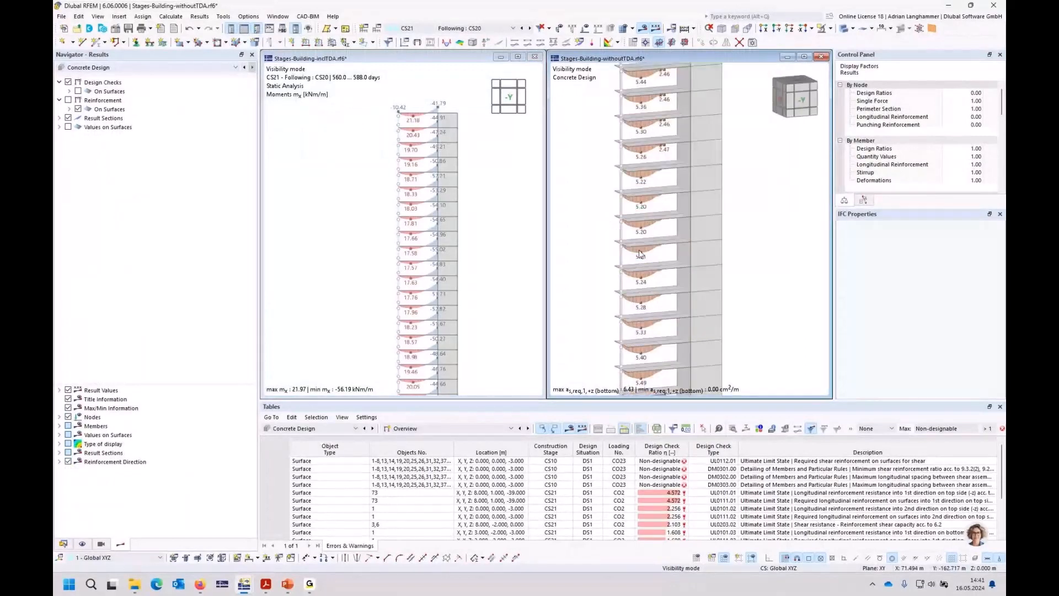
click(349, 394)
click(307, 383)
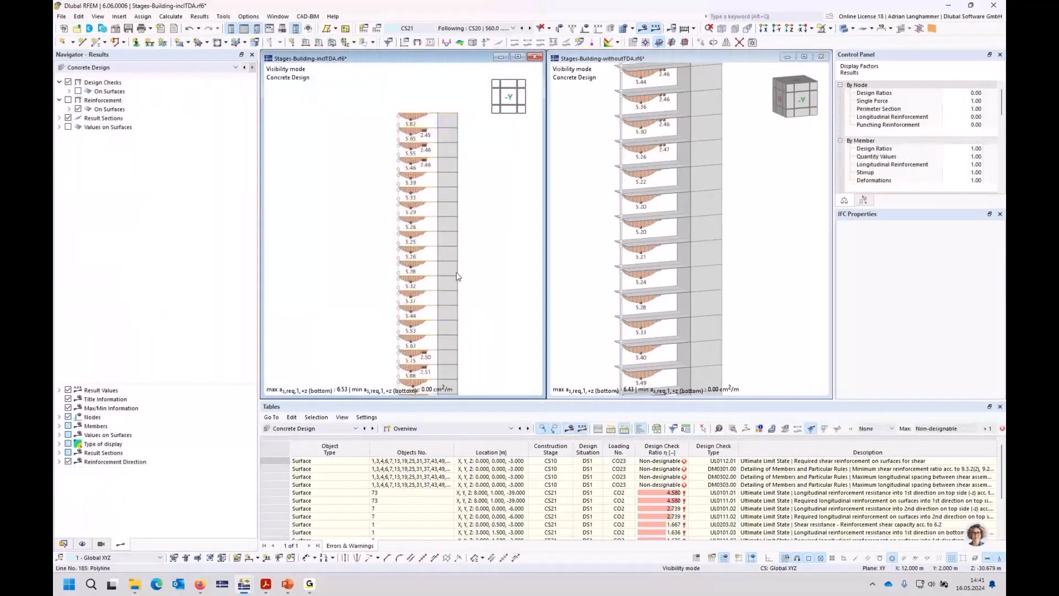
Step: Show the required longitudinal reinforcement as,req,1,-z (top) in the inclTDA model only on result sections, with surface results hidden
click(69, 109)
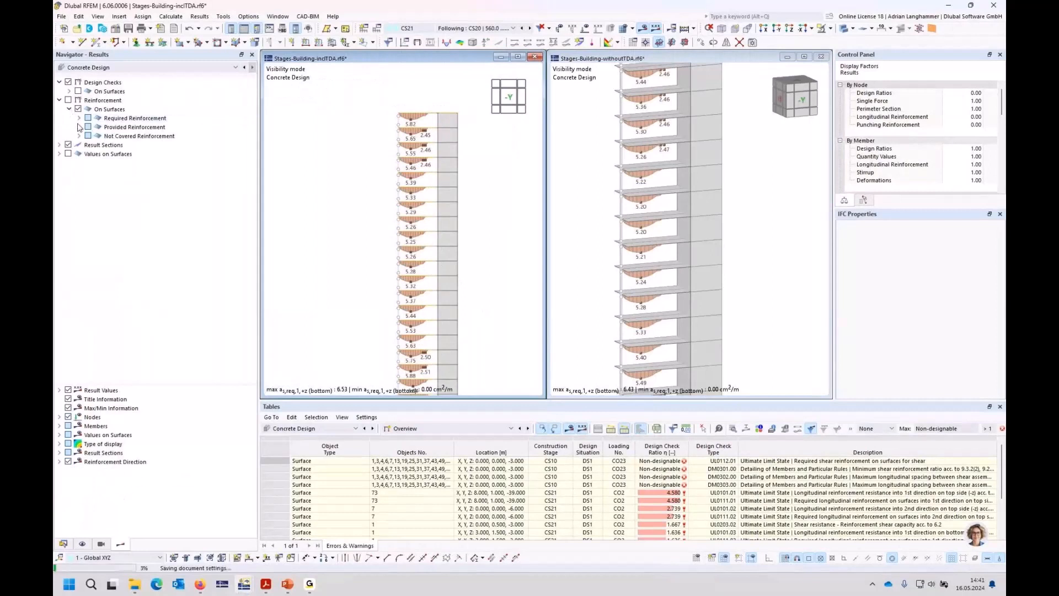
click(79, 118)
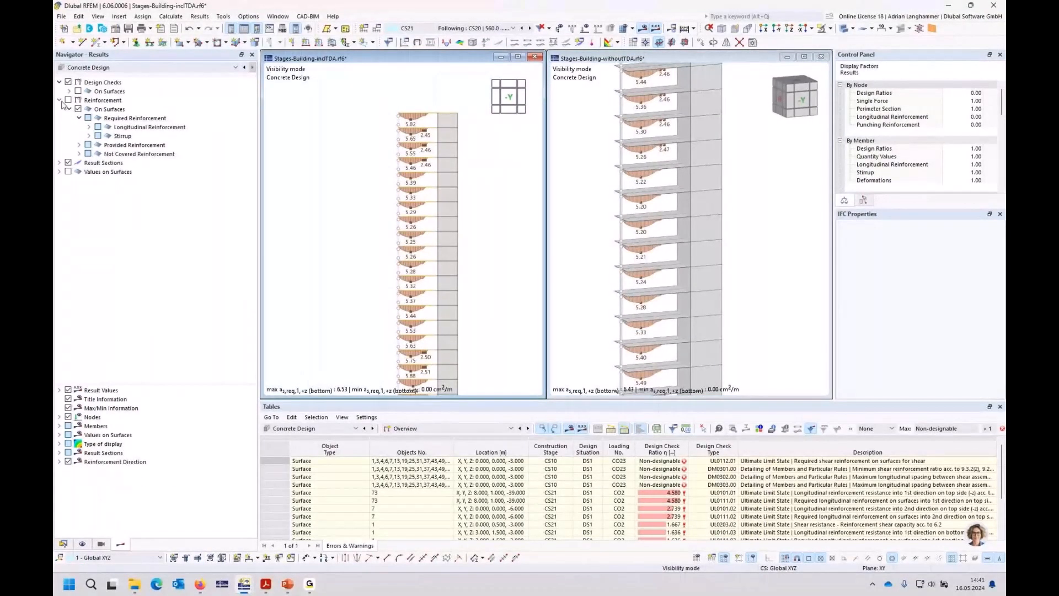
click(88, 127)
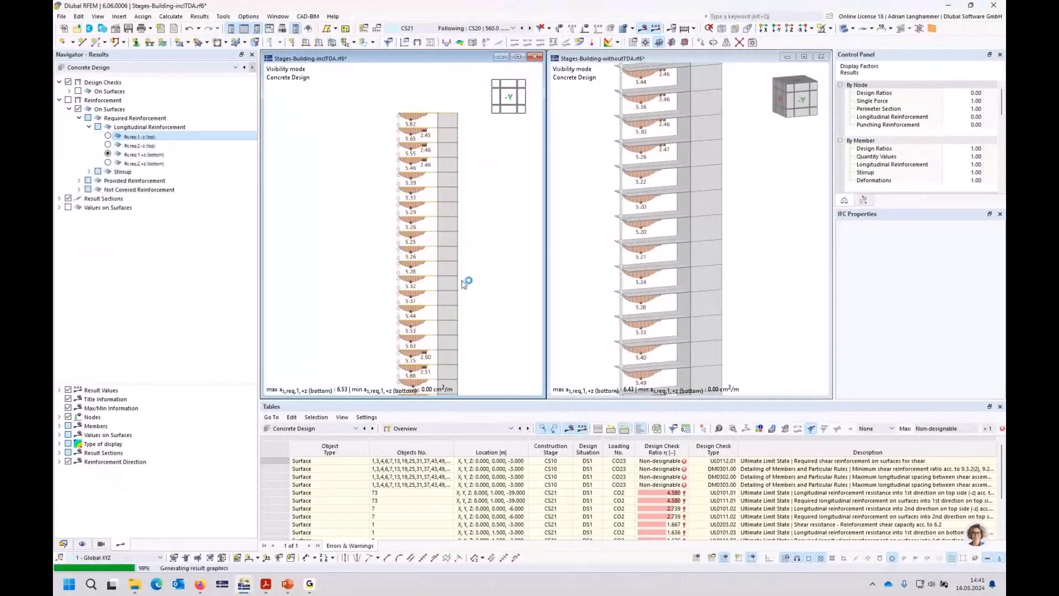
click(77, 109)
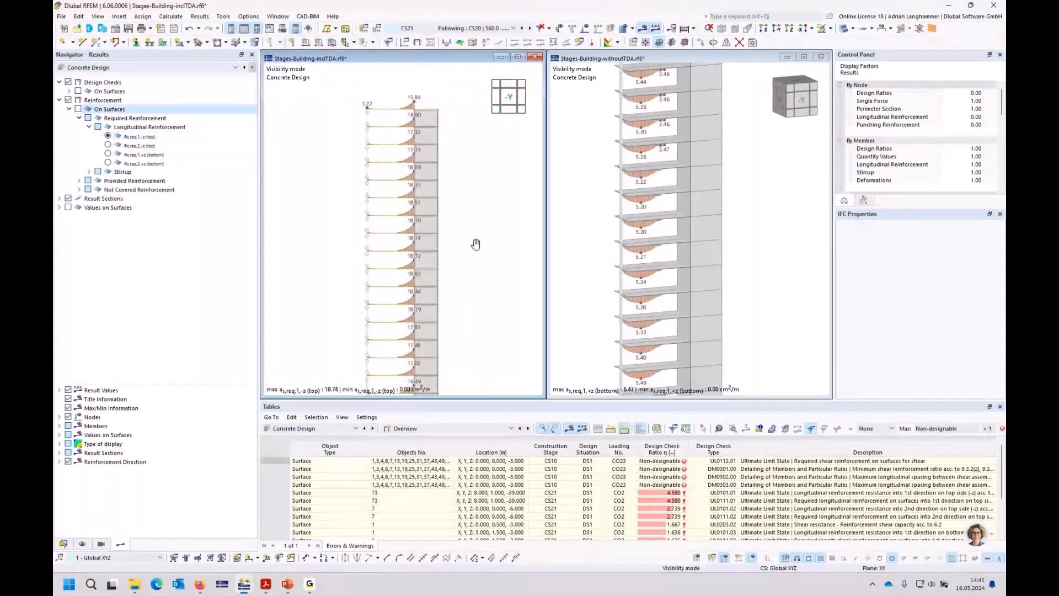
Step: Show as,req,1,-z (top) in the withoutTDA model without surface results and set its view to -Y
click(603, 197)
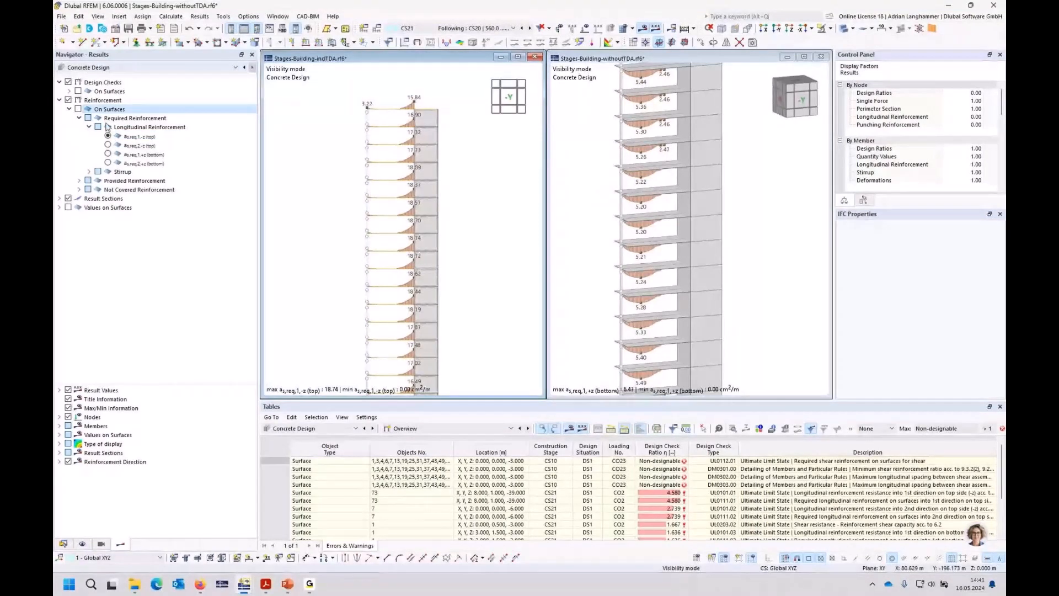
click(107, 136)
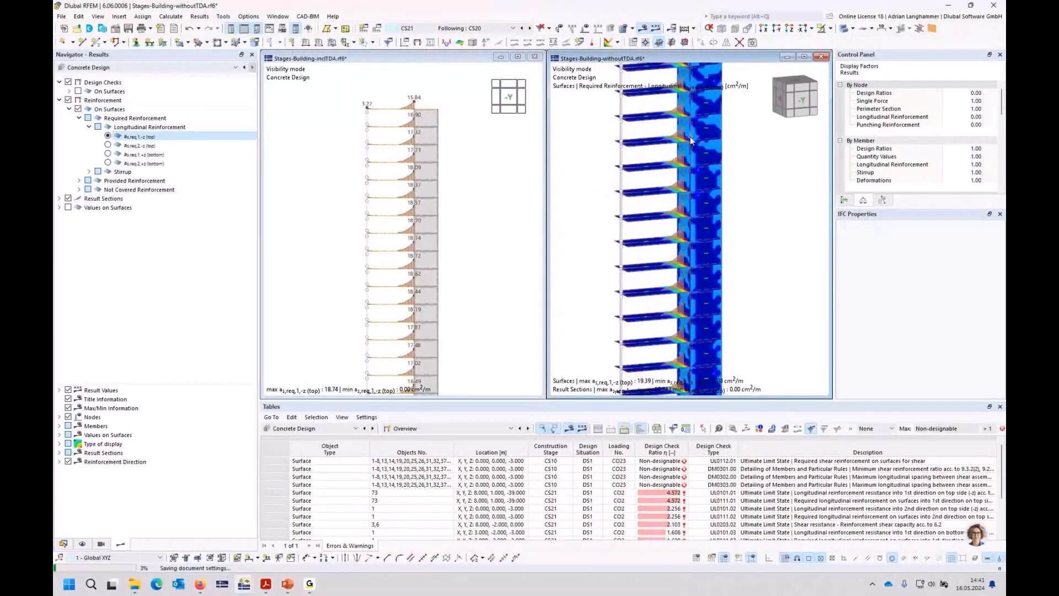
click(77, 108)
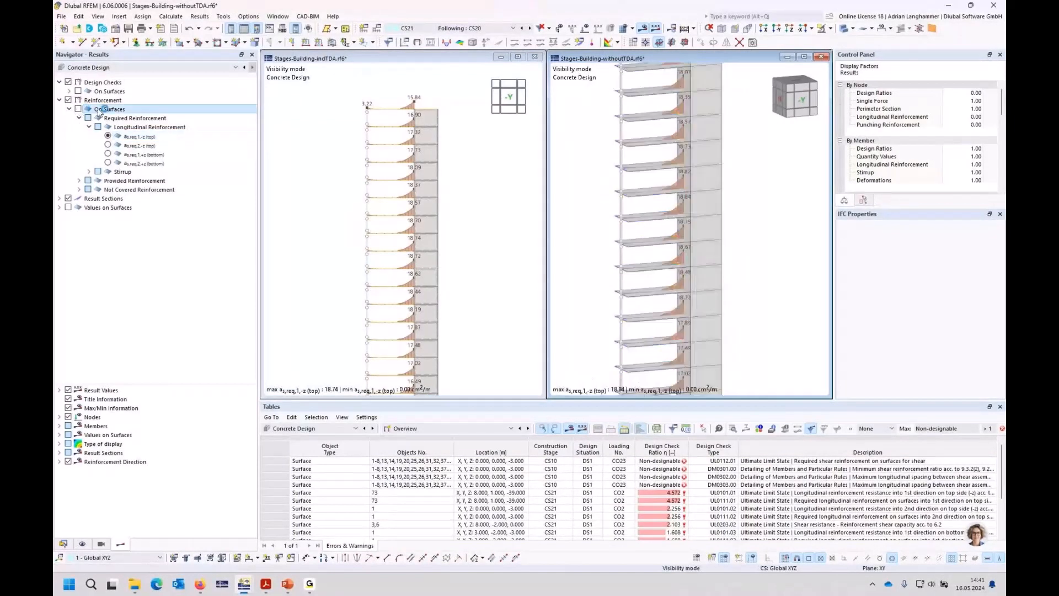
click(789, 103)
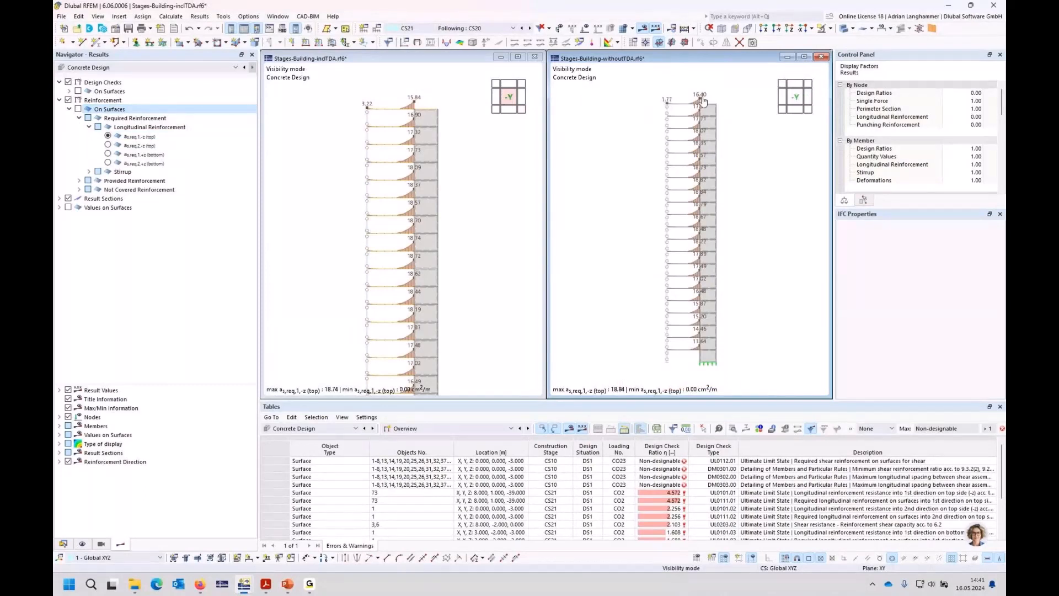
click(519, 100)
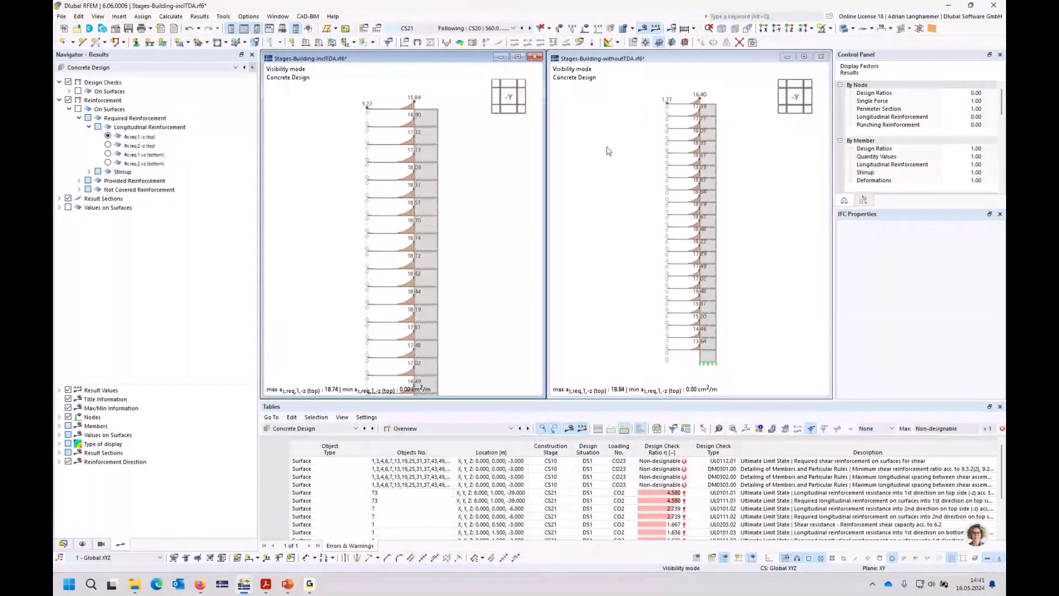
Step: Compare the required top reinforcement of the slabs over the building height between the withoutTDA and inclTDA models
click(606, 174)
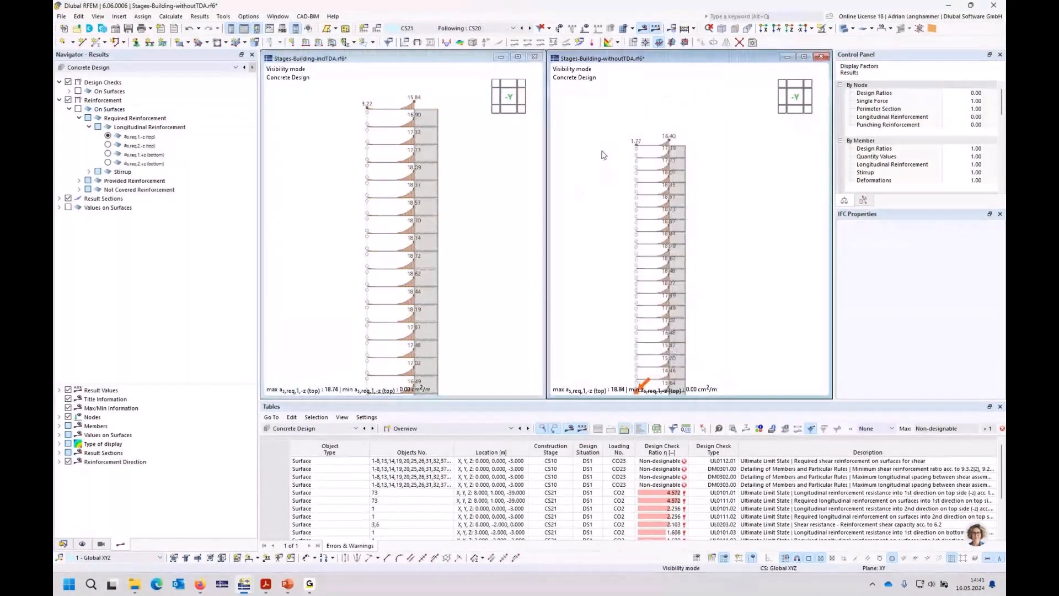
scroll(603, 155, up, 1)
middle_drag(605, 164, 610, 129)
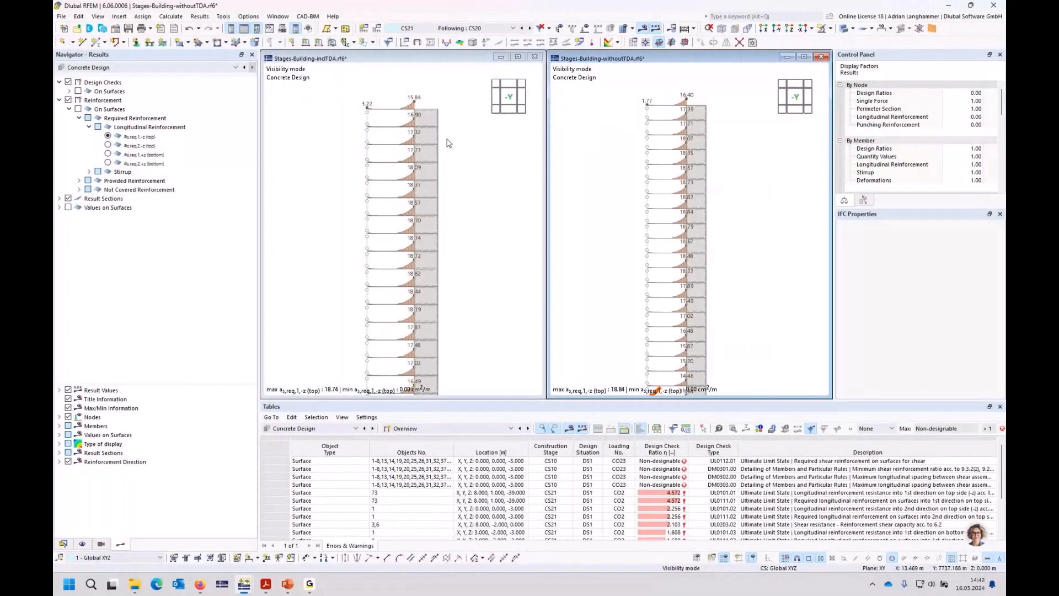
middle_drag(447, 143, 475, 163)
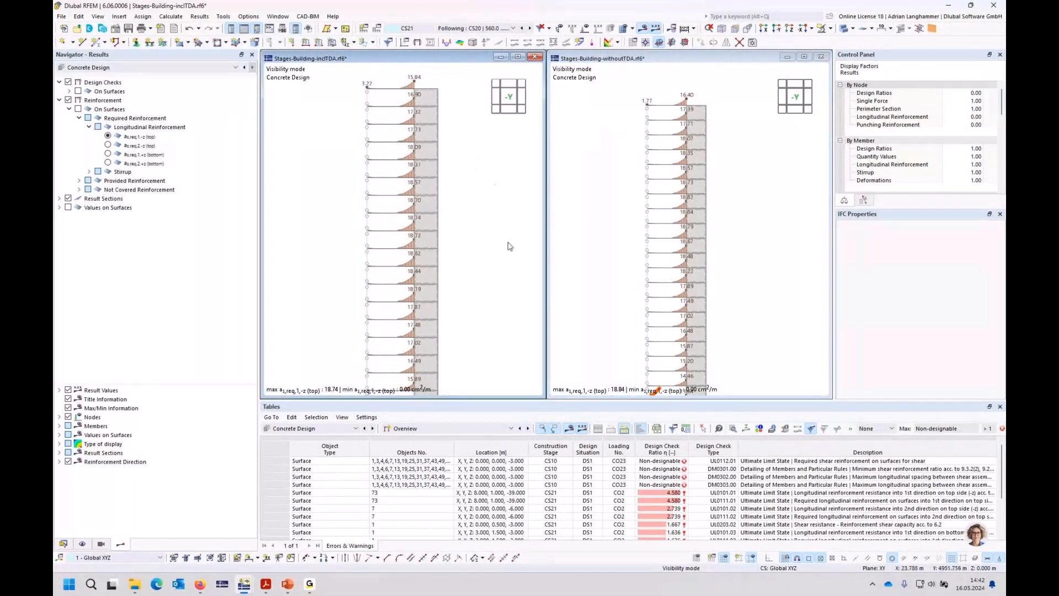
scroll(503, 243, down, 2)
scroll(477, 235, down, 1)
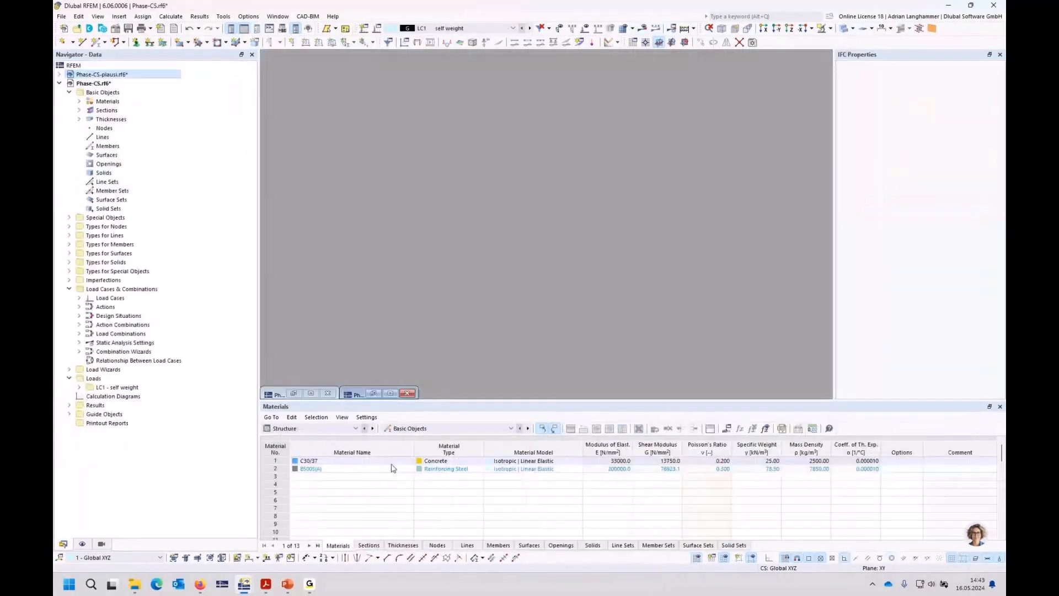
Step: In the Phase-CS model, start a new beam member and open its TH_M2 800/600/200/150/1 section for editing to view the section types
click(390, 394)
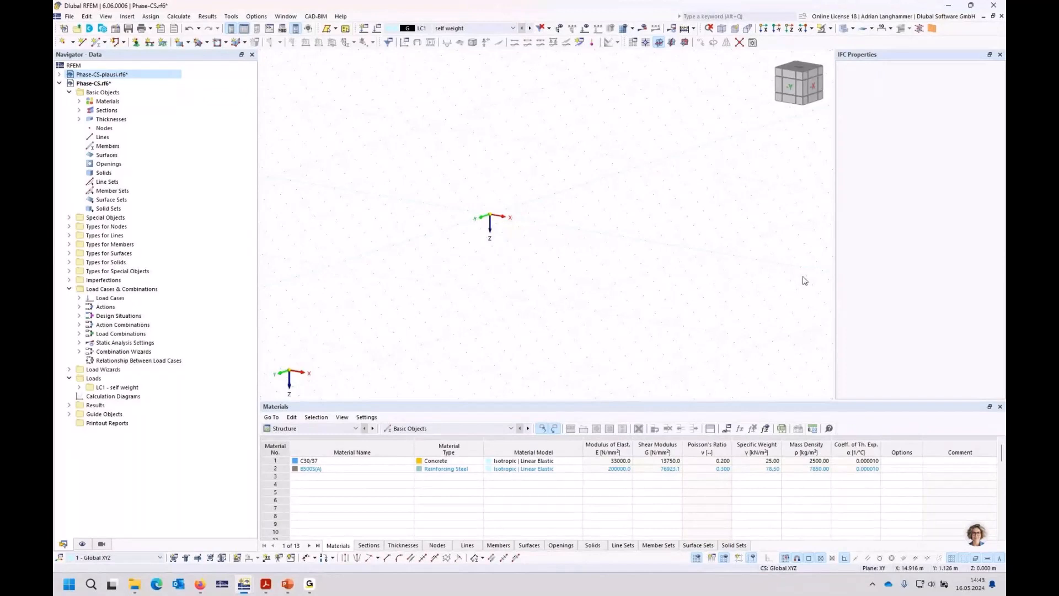
mouse_move(474, 246)
middle_down()
mouse_move(445, 234)
mouse_move(472, 241)
middle_up()
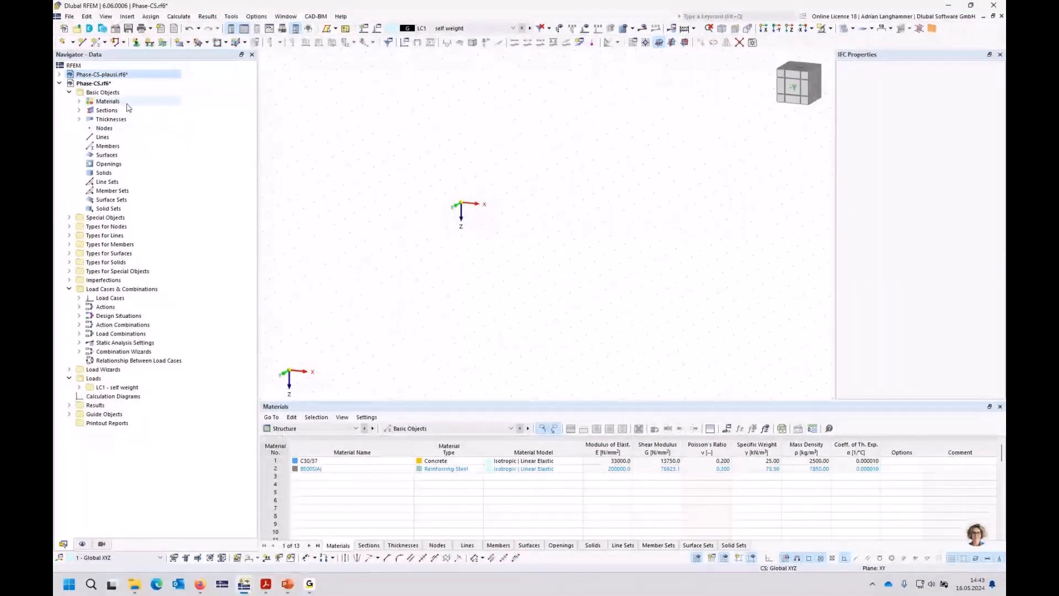
click(94, 43)
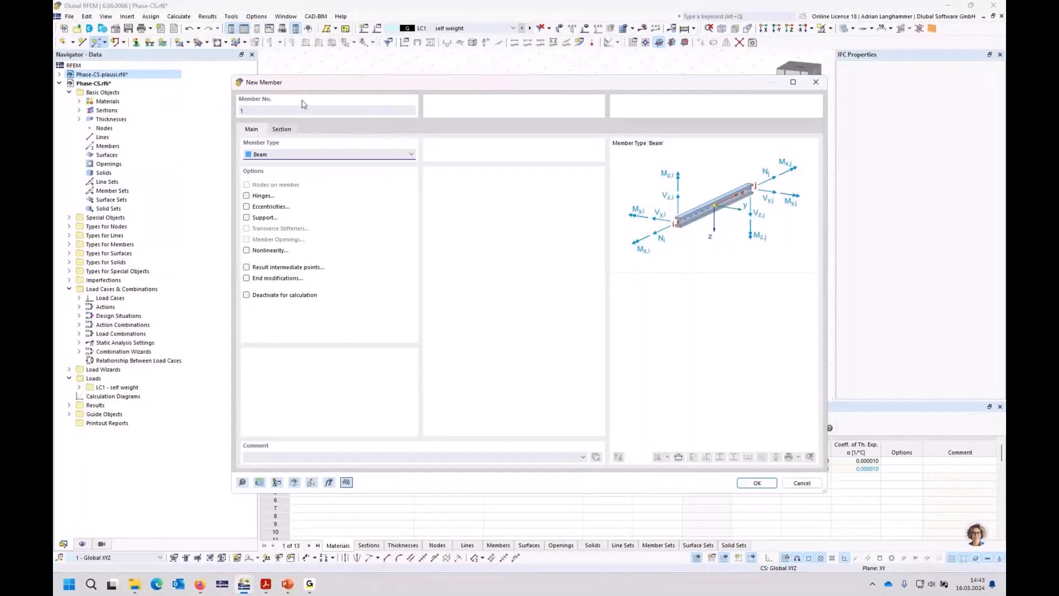
click(281, 130)
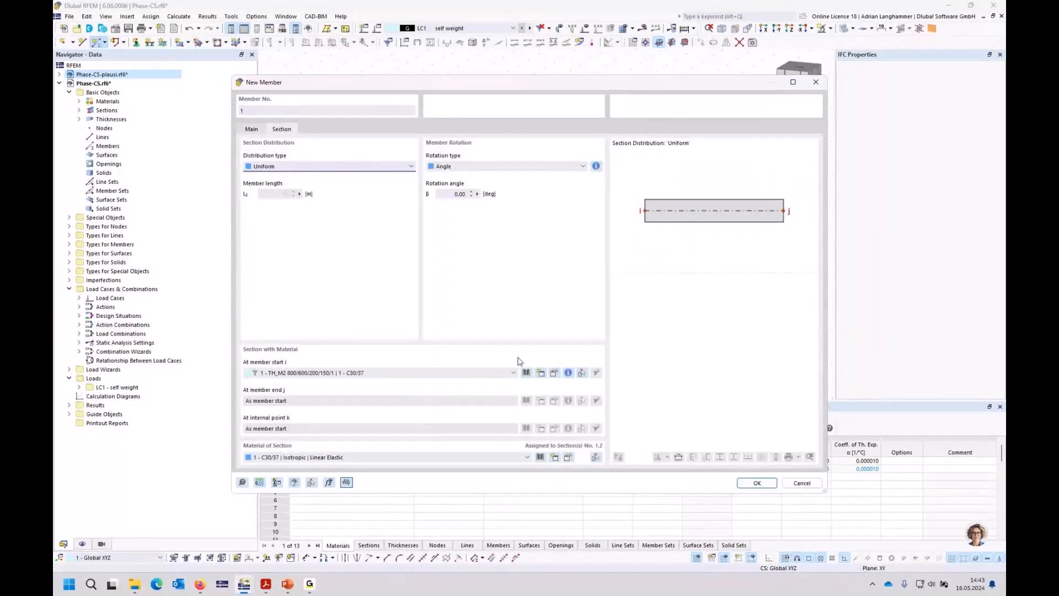
click(554, 373)
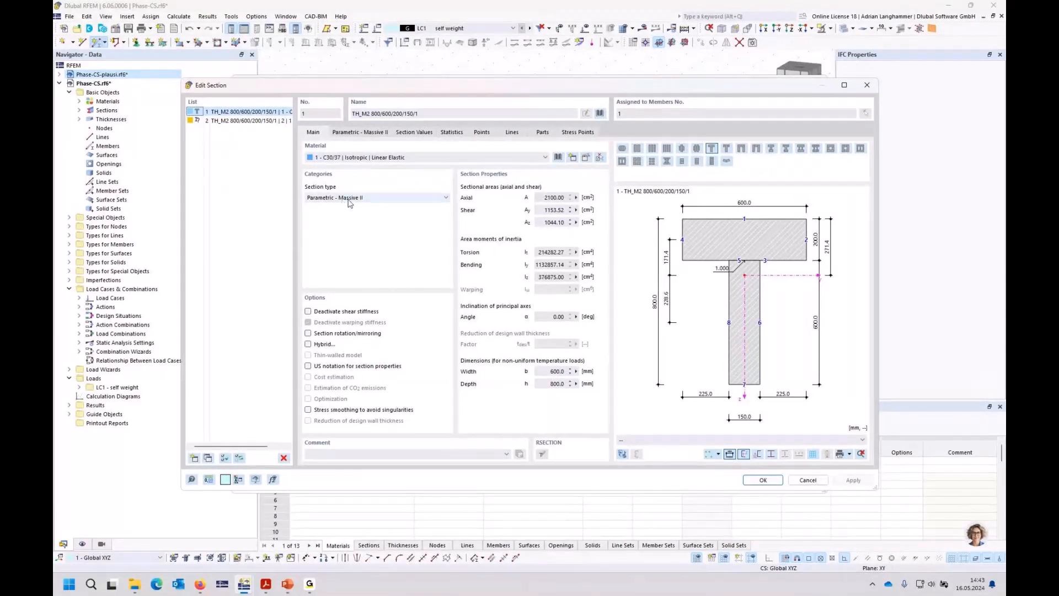
click(384, 198)
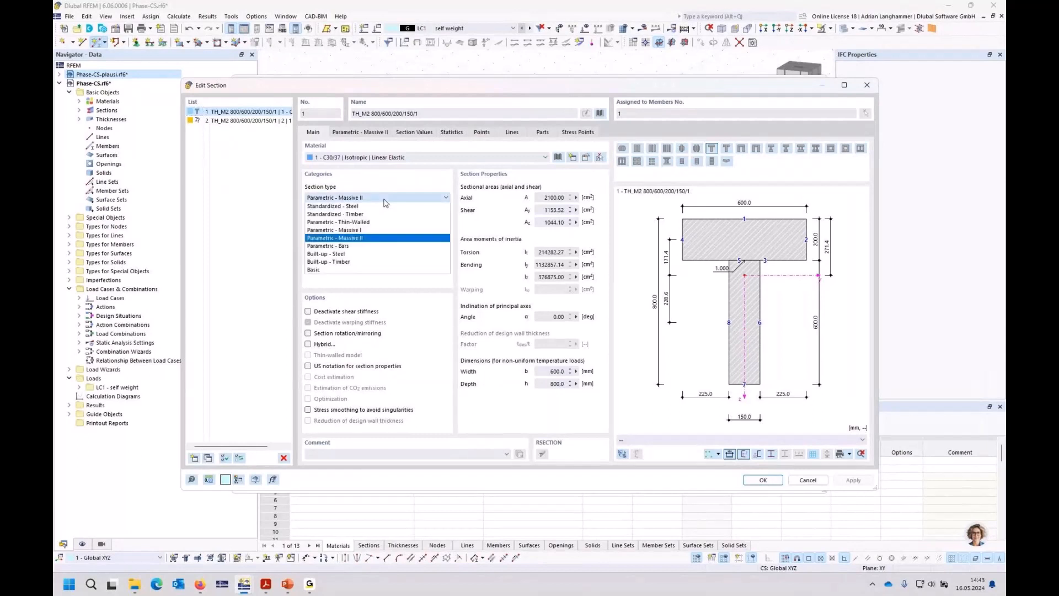
click(408, 175)
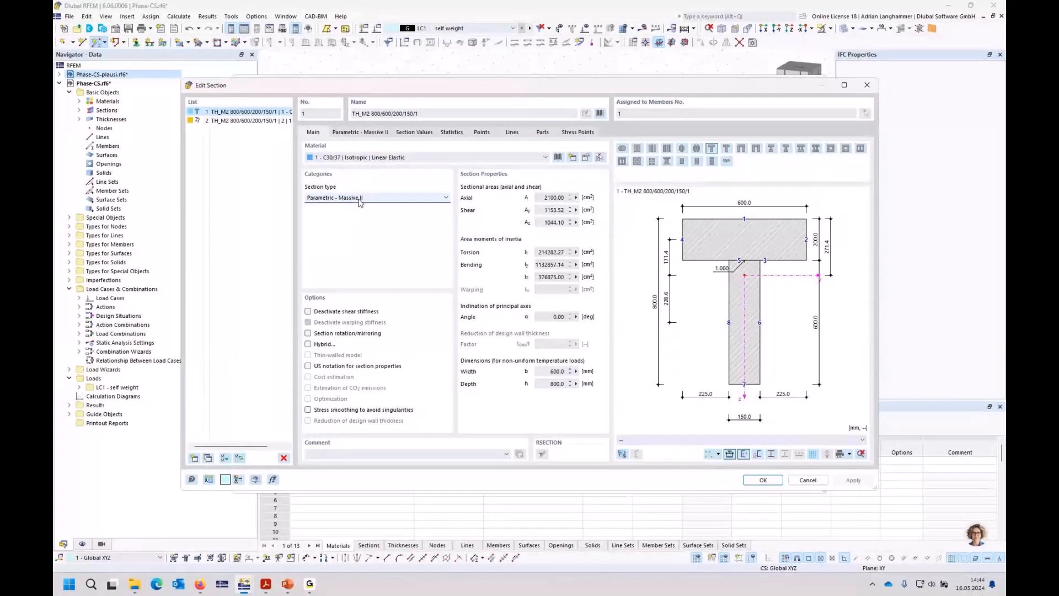
Step: Delete the existing phase section no. 2 and add a new section to the section list
click(269, 121)
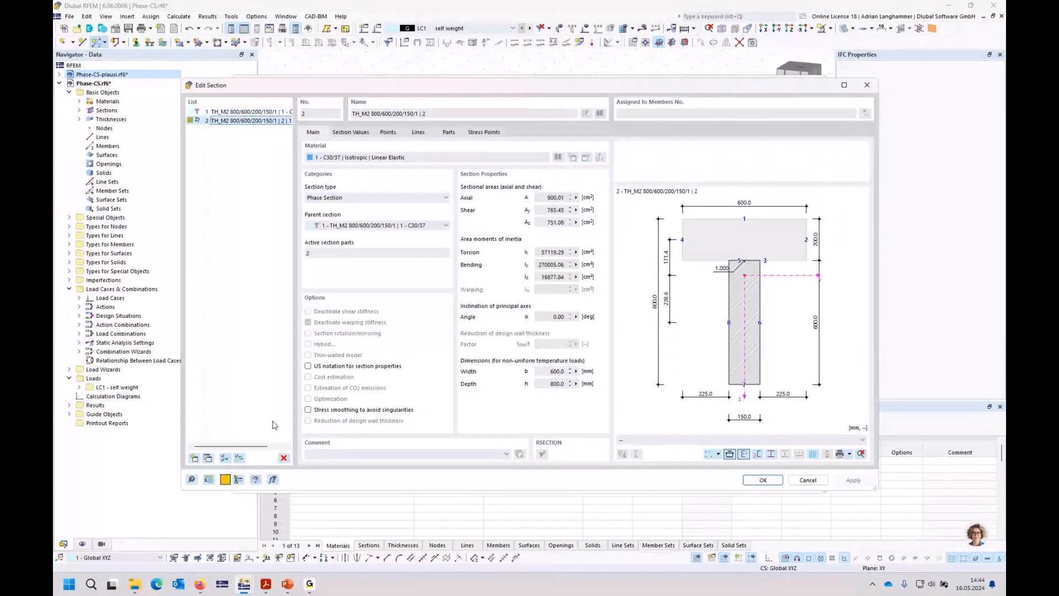
key(Delete)
key(Return)
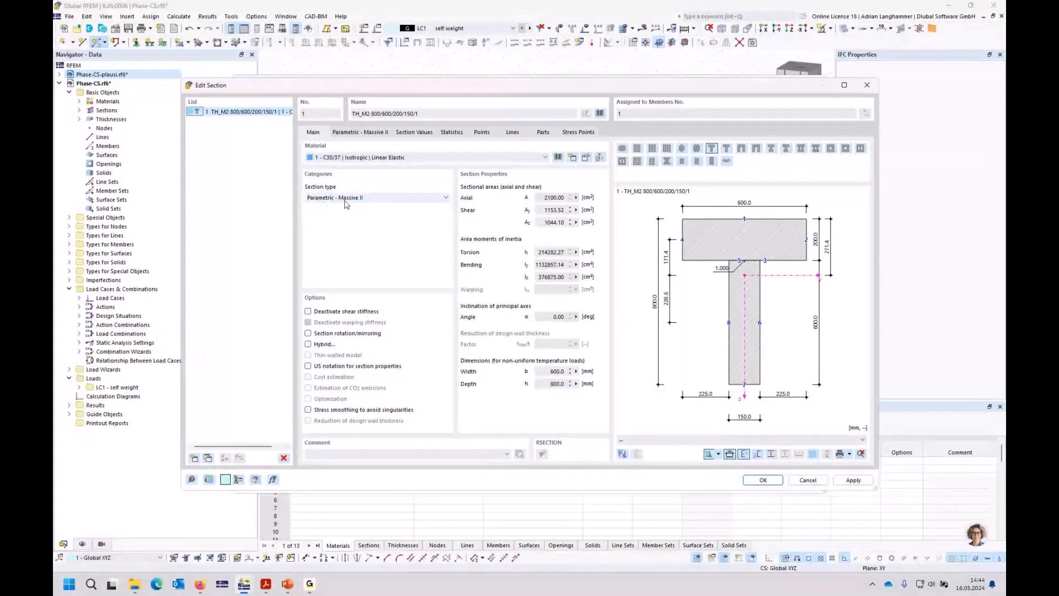
click(194, 458)
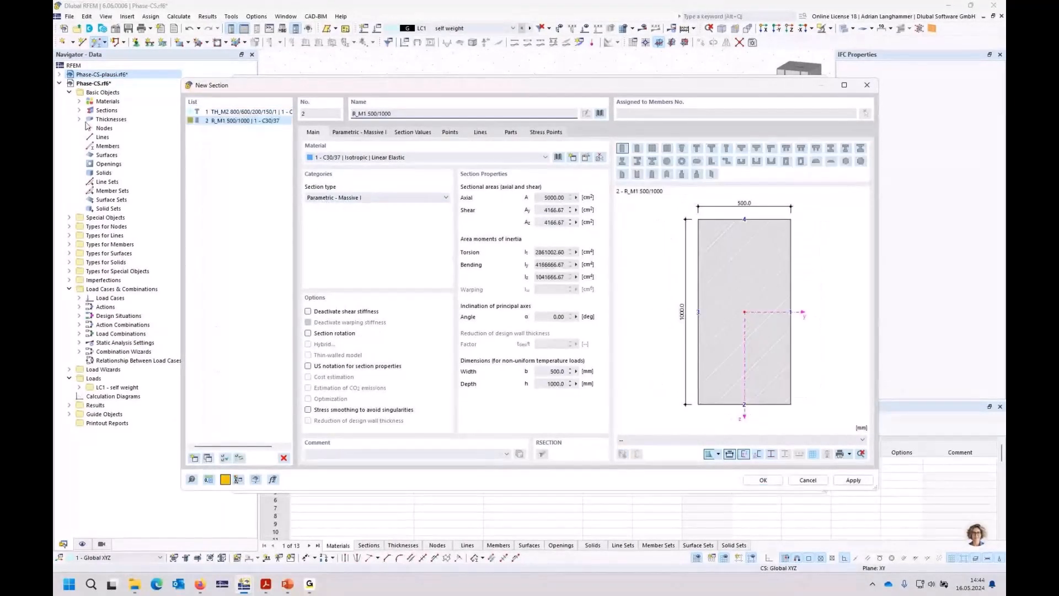
click(363, 198)
click(362, 198)
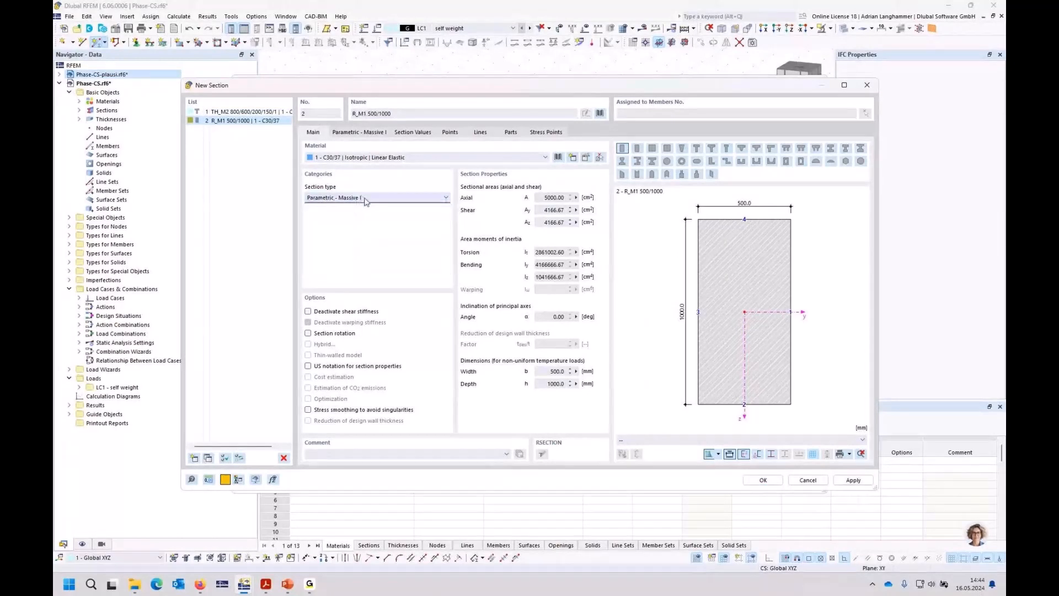
click(762, 479)
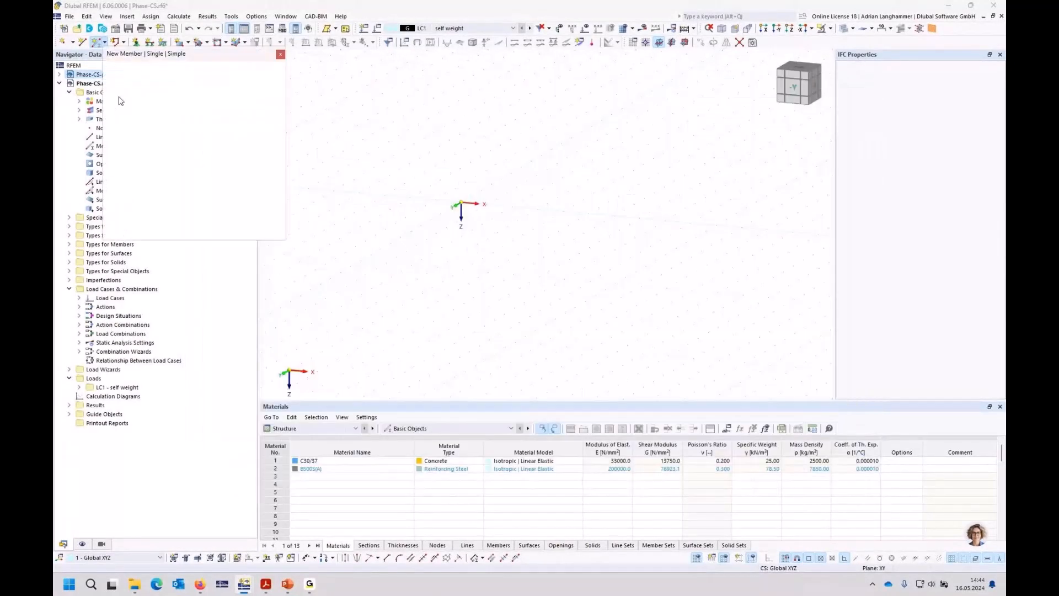
click(281, 54)
Step: Activate the Construction Stages Analysis (CSA) add-on in the base data of the Phase-CS model
right_click(80, 83)
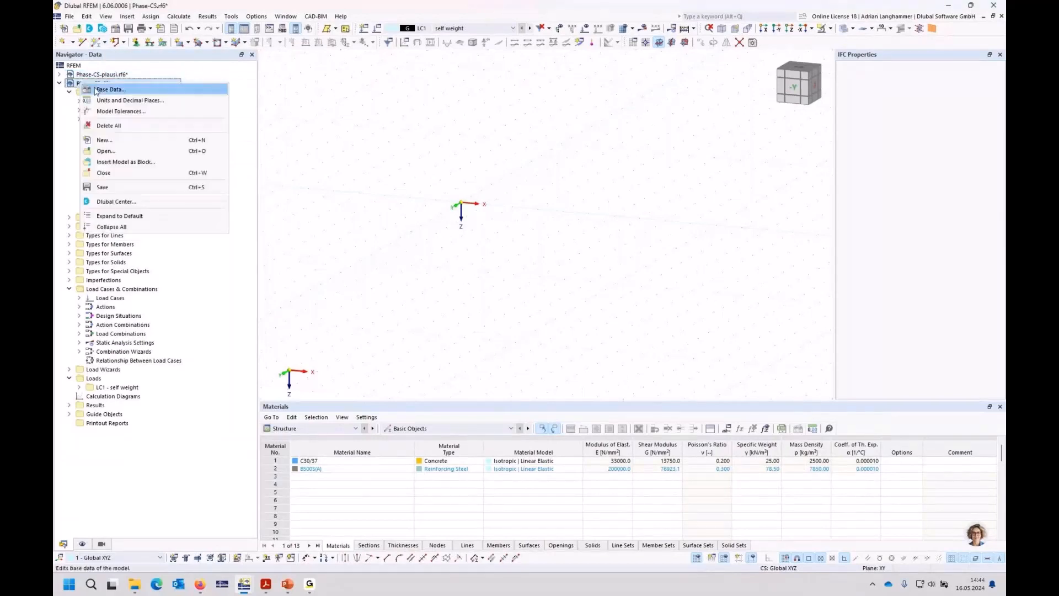
click(95, 91)
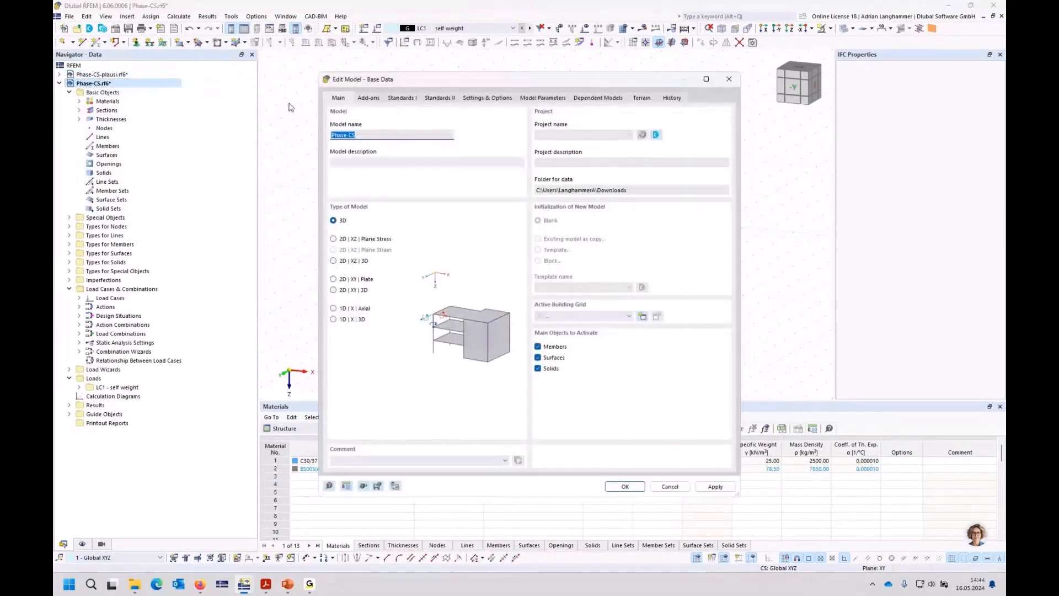
click(360, 99)
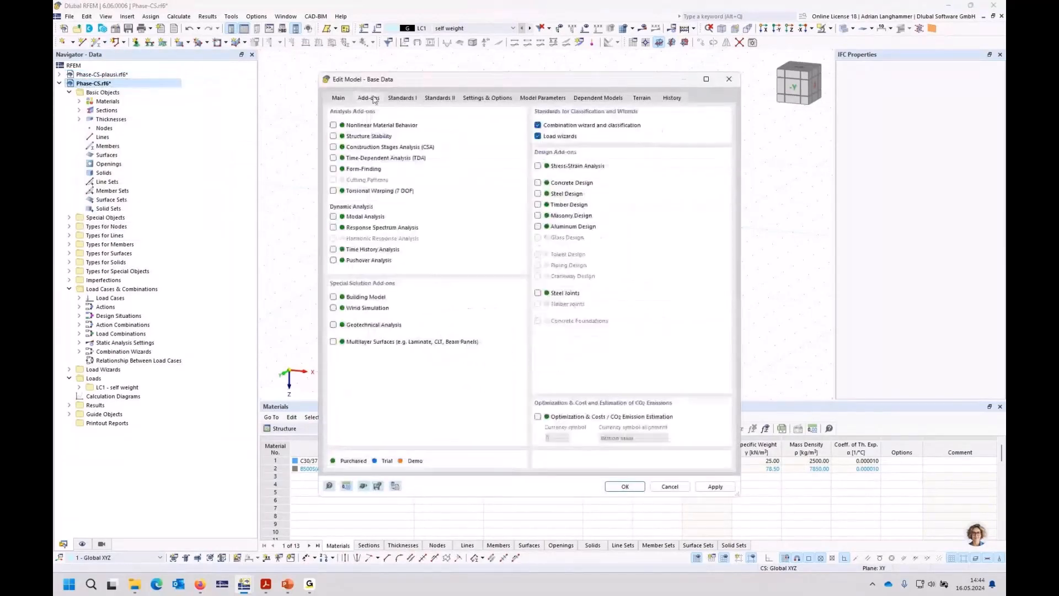
click(333, 146)
key(Return)
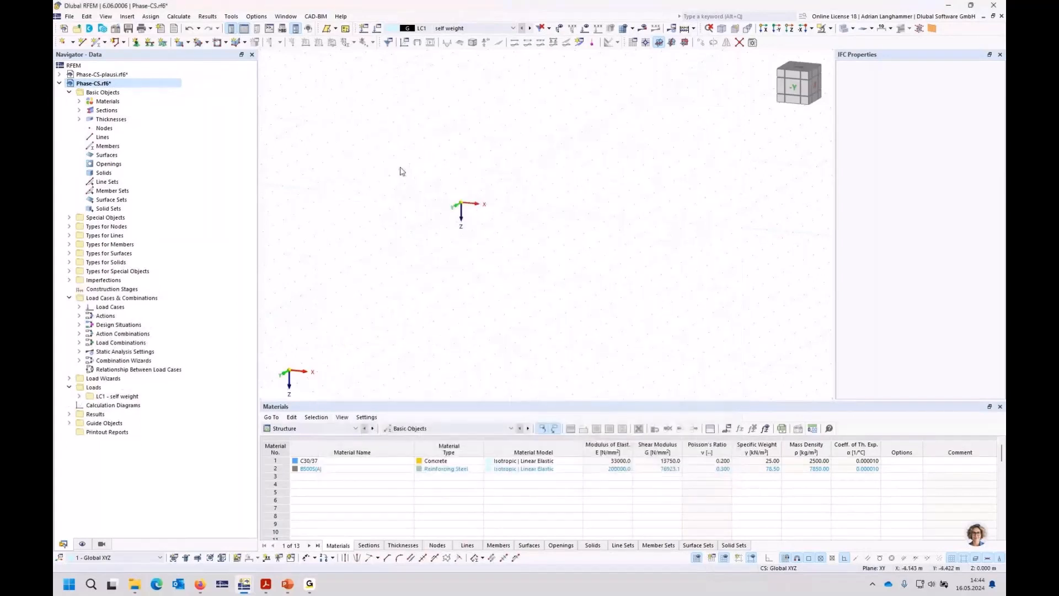
Step: Open the TH_M2 800/600/200/150/1 section for editing and delete the R_M1 500/1000 section from the section list
click(79, 111)
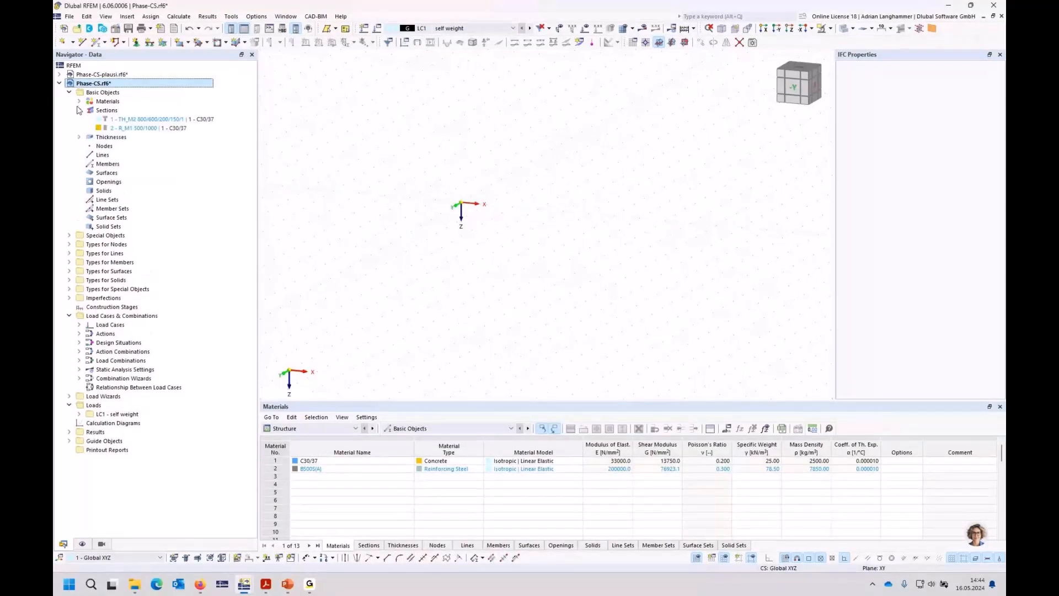
click(113, 120)
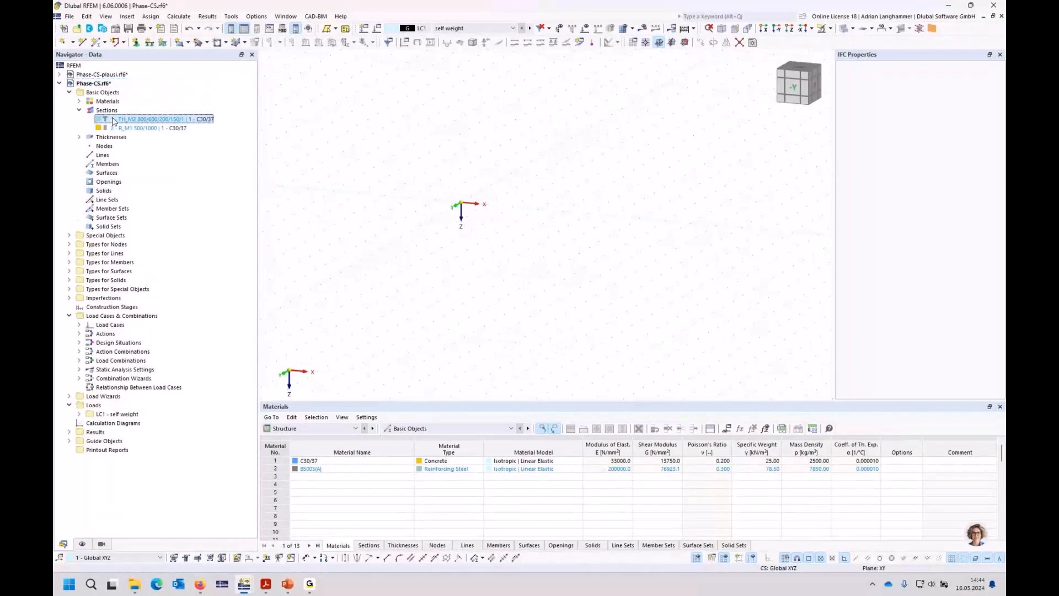
double_click(113, 119)
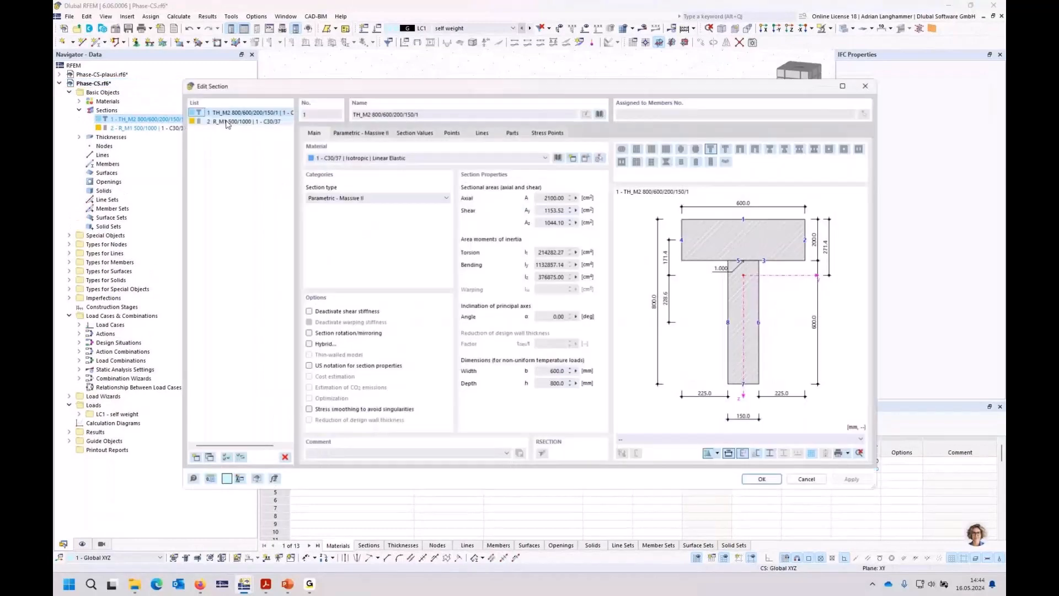
click(272, 121)
key(Delete)
click(540, 325)
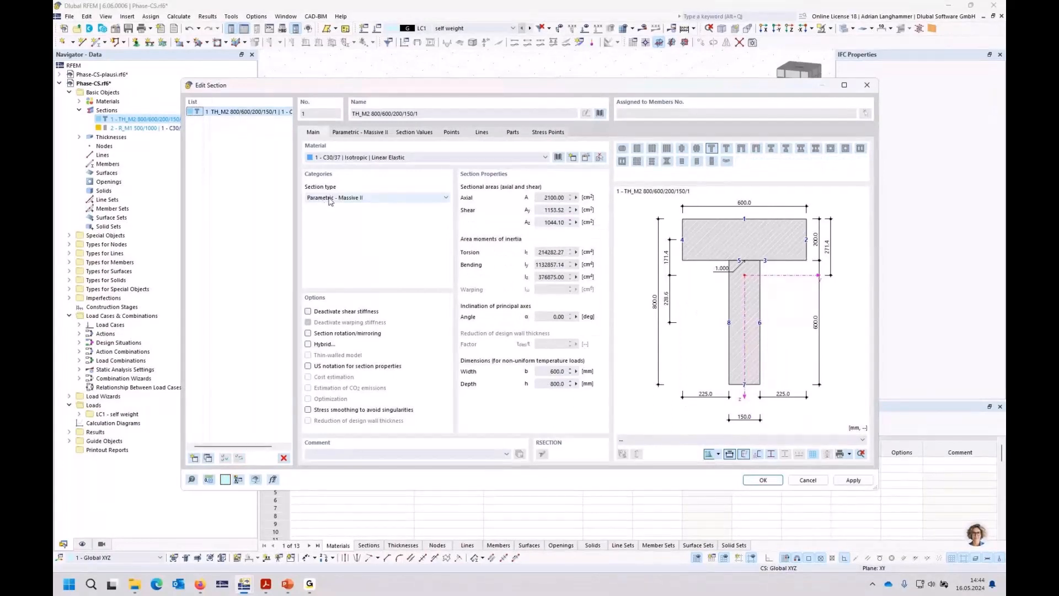
Step: Add section no. 2 as a Phase Section with parent TH_M2 800/600/200/150/1 and only the web, part 2, active
click(194, 457)
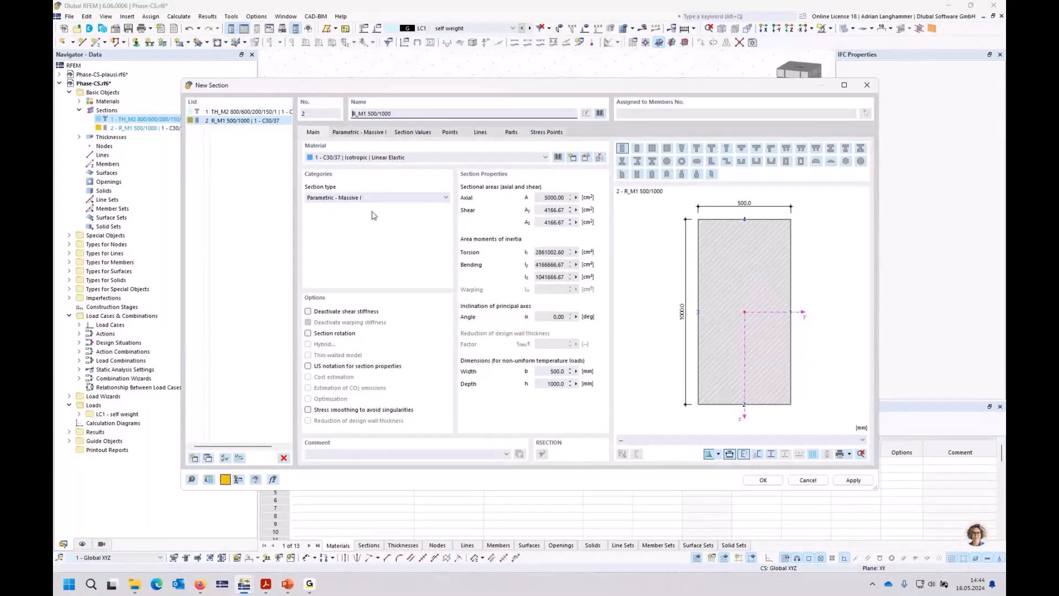
click(385, 198)
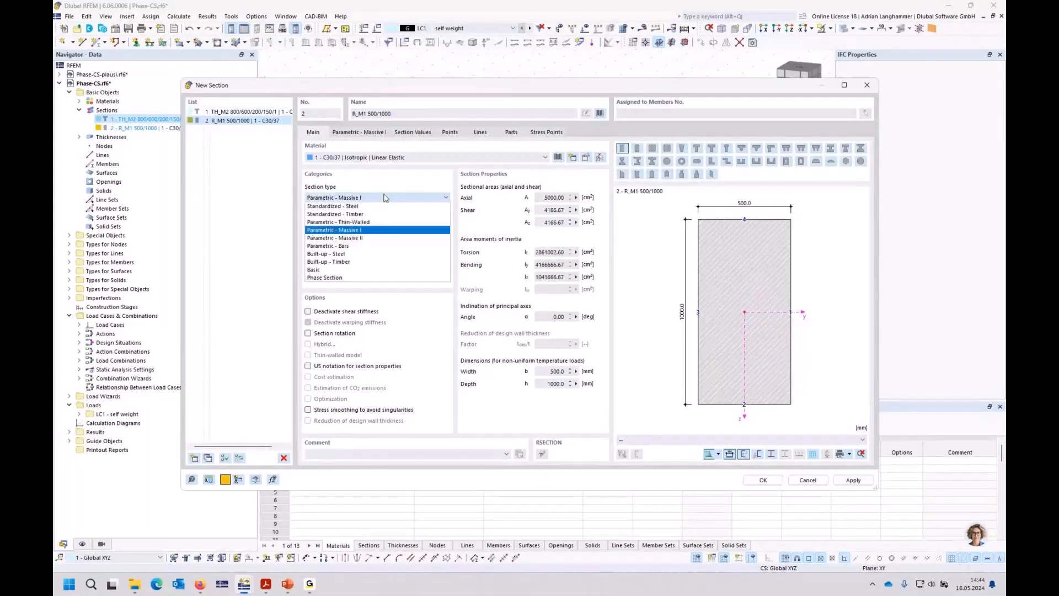
click(337, 278)
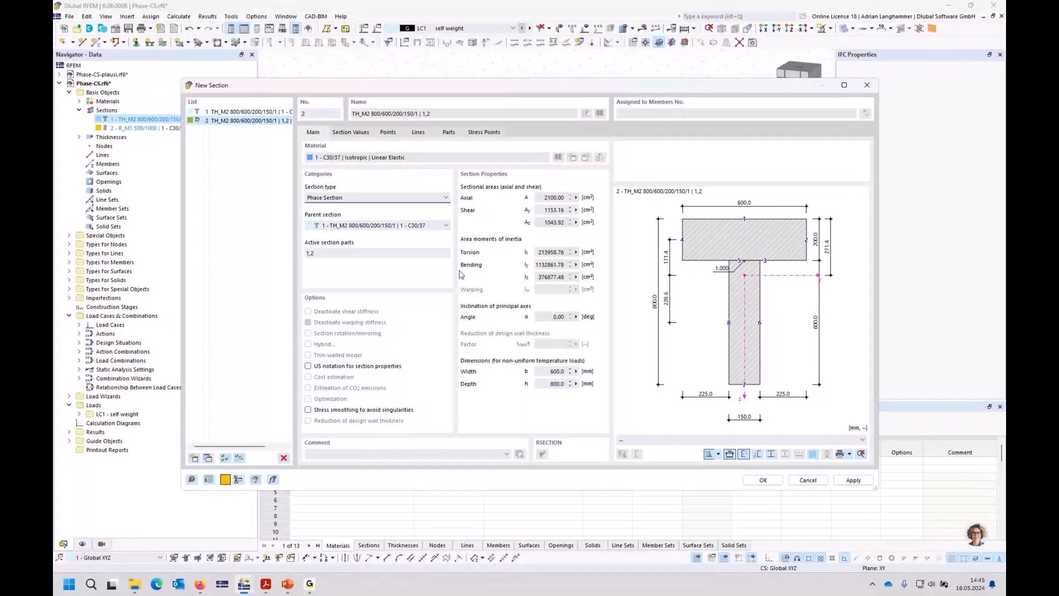
click(738, 350)
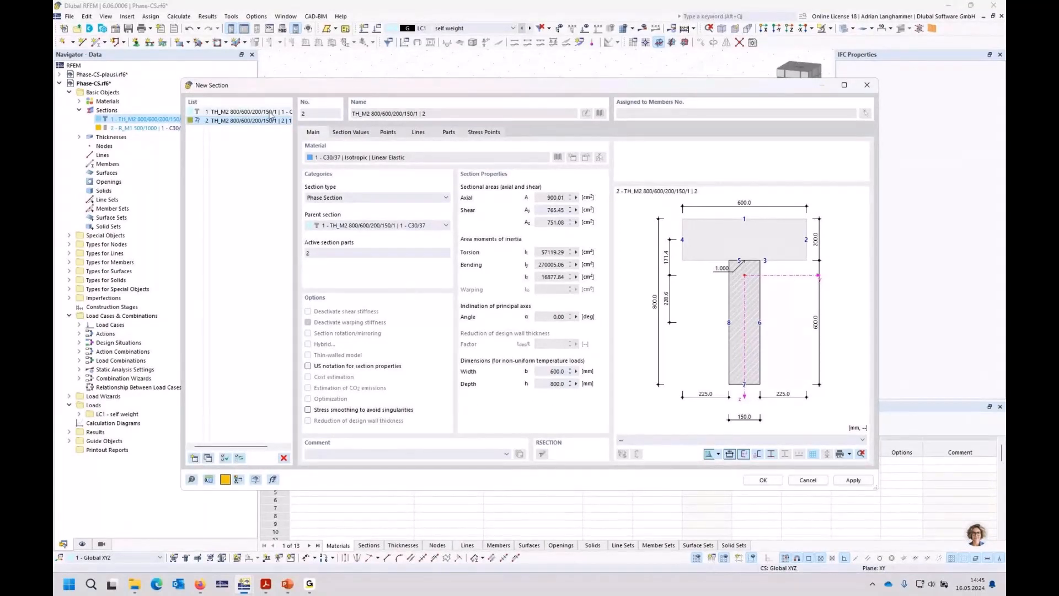
click(764, 480)
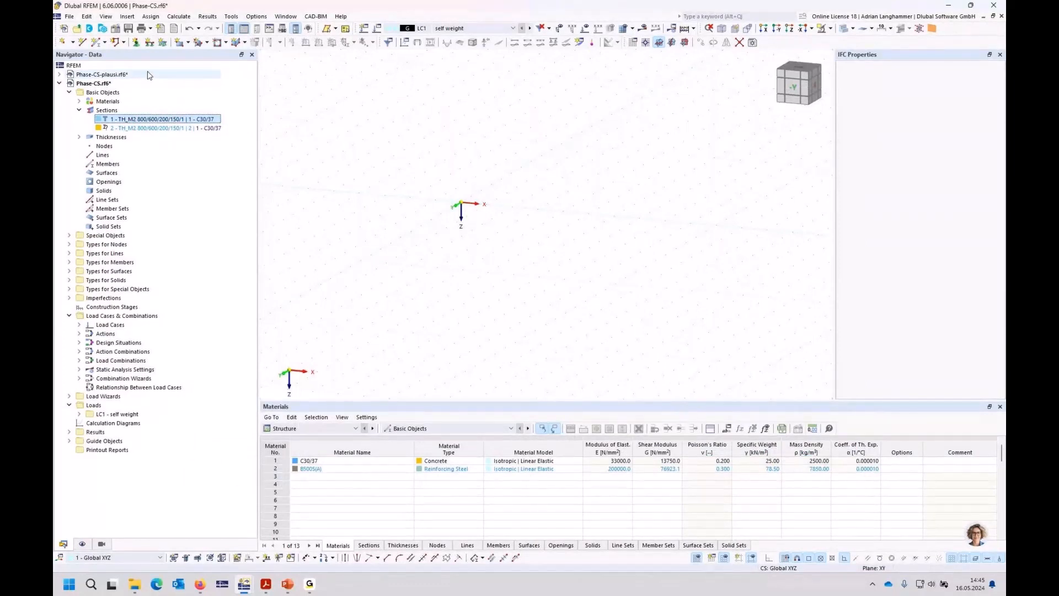
Step: Create a beam member about 6.7 m long from the origin roughly along X with the TH_M2 800/600/200/150/1 section
click(95, 44)
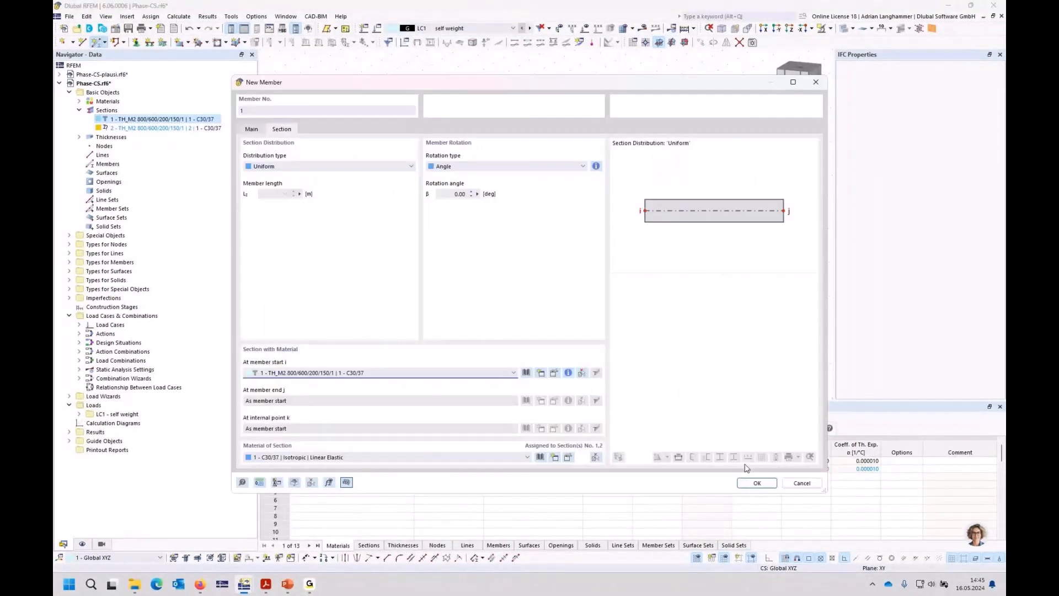
click(757, 482)
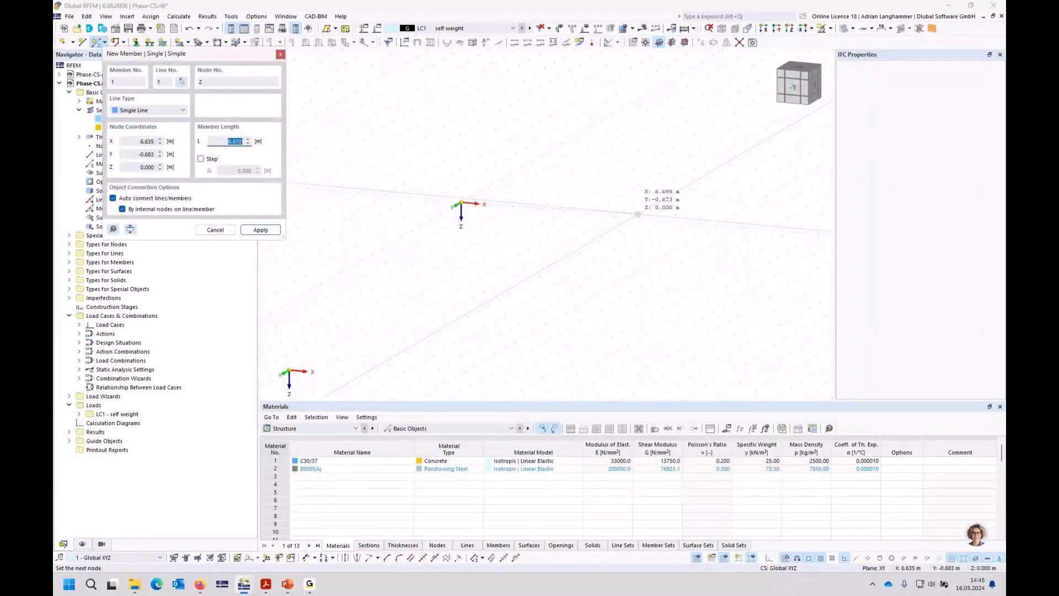
click(638, 214)
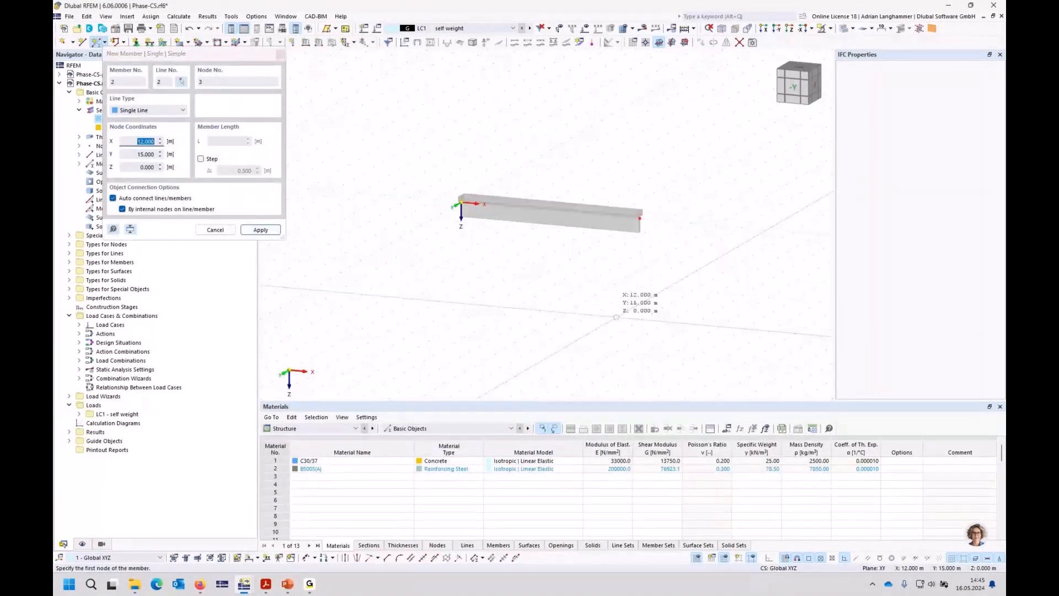
key(Escape)
Step: Create a nodal support with uX, uY, uZ, φX and φZ restrained and assign it to the beam's start node
click(137, 43)
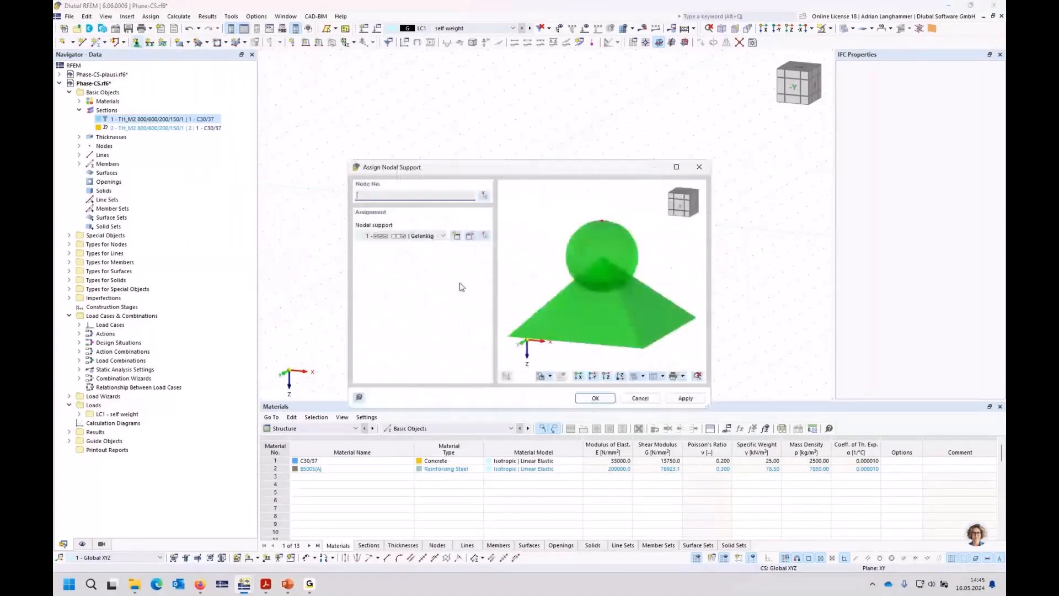
click(456, 236)
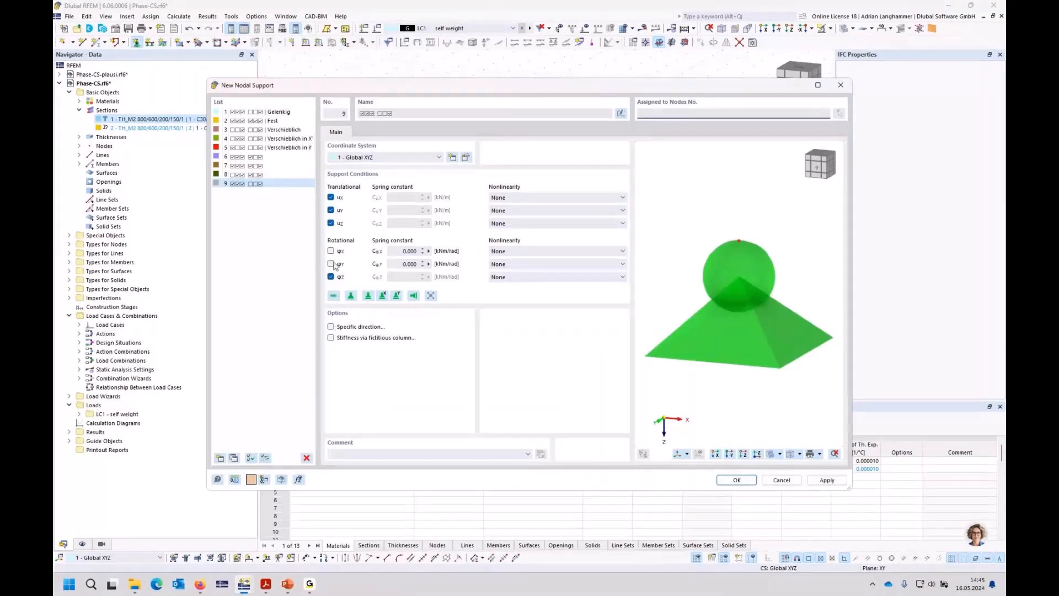
click(330, 197)
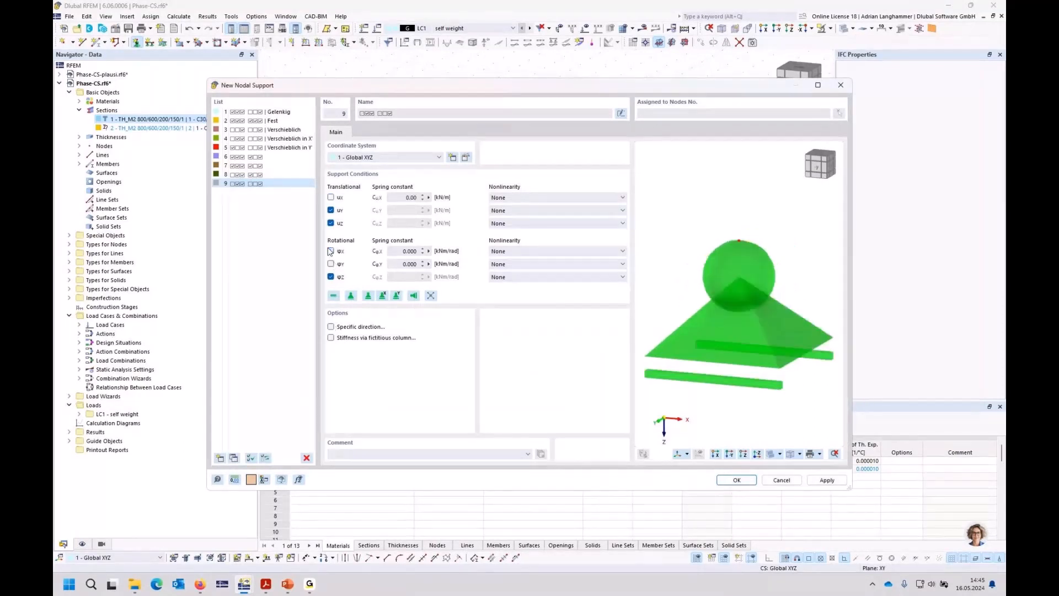
click(329, 250)
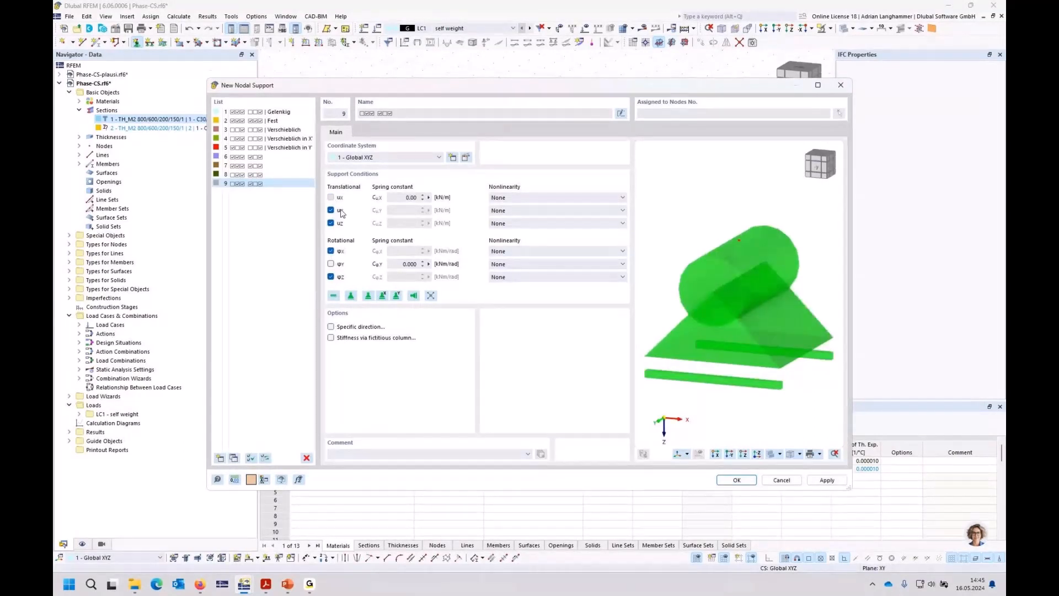
click(331, 197)
click(781, 480)
click(609, 398)
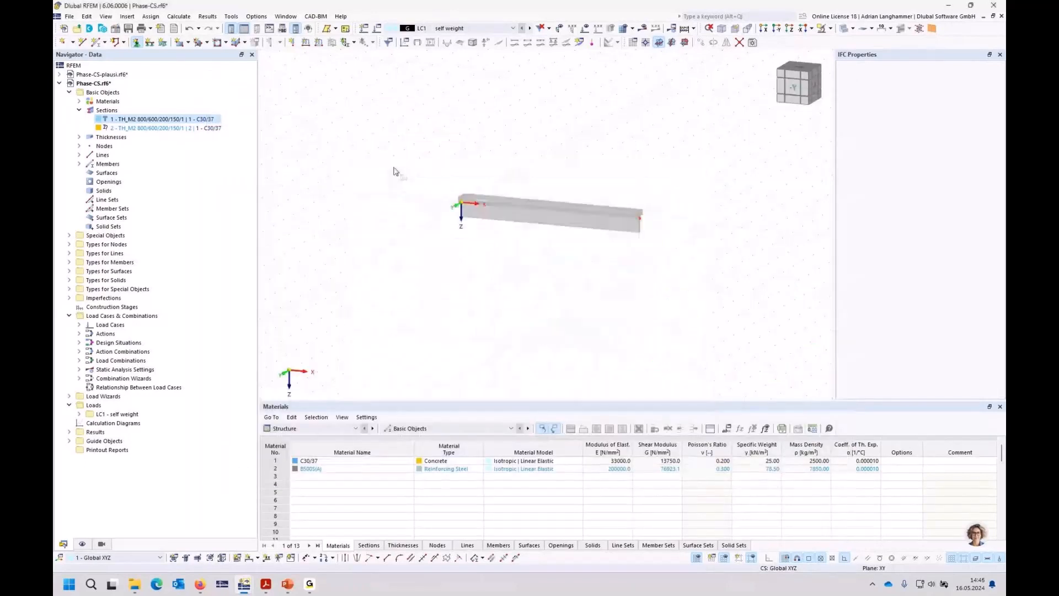
Step: Create a second nodal support with uY, uZ, φX and φZ restrained and uX free, and assign it to the beam's end node
click(136, 43)
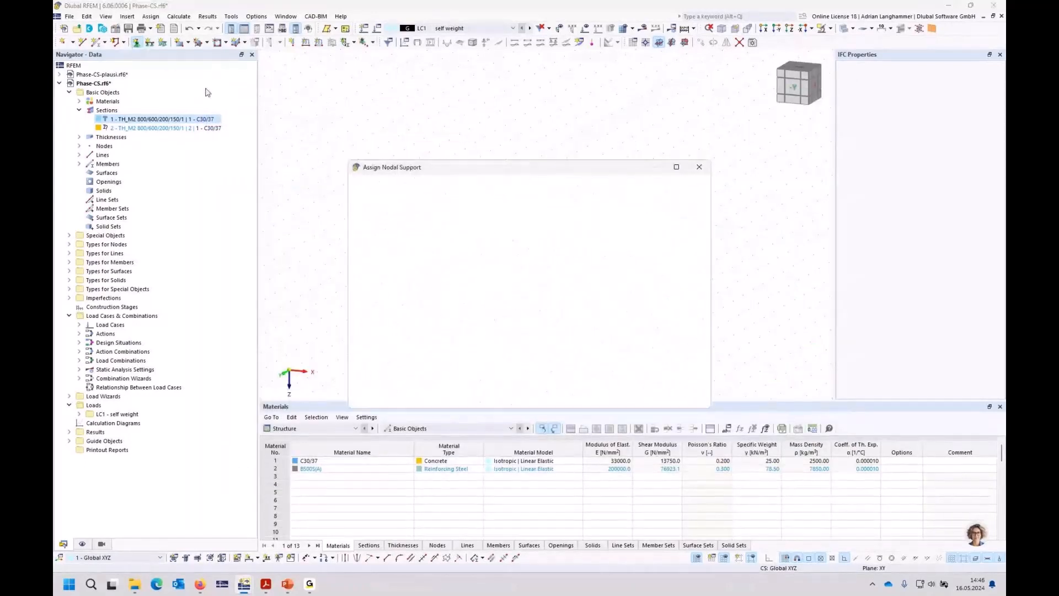
click(457, 236)
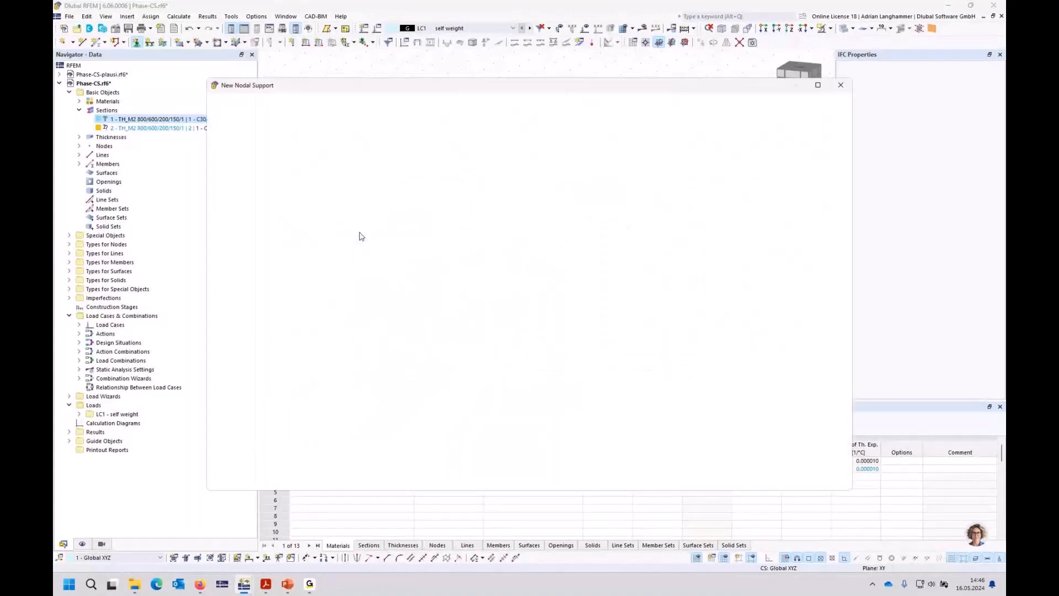
click(331, 251)
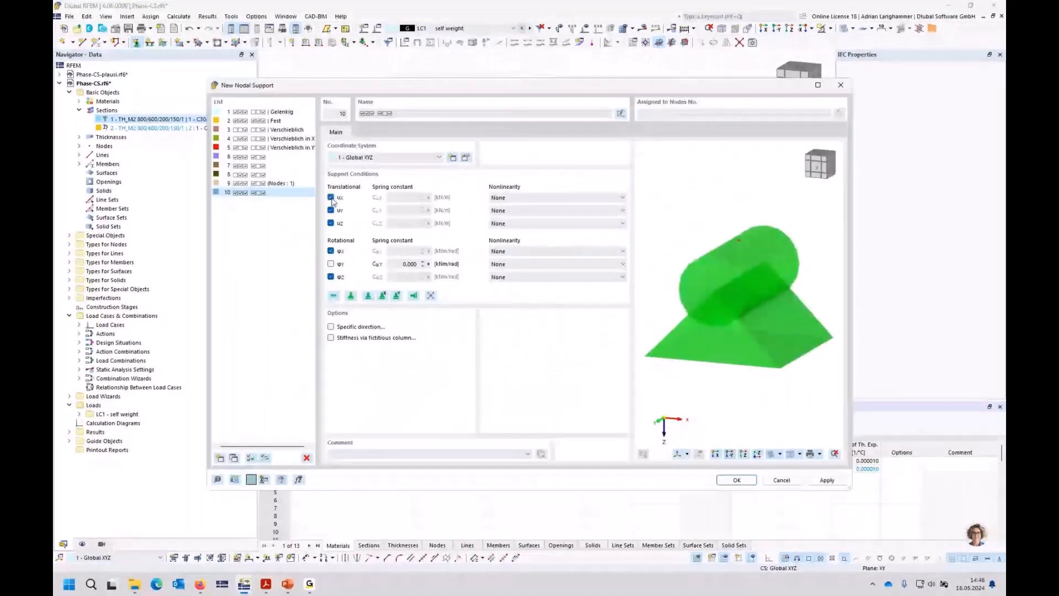
click(331, 197)
key(Escape)
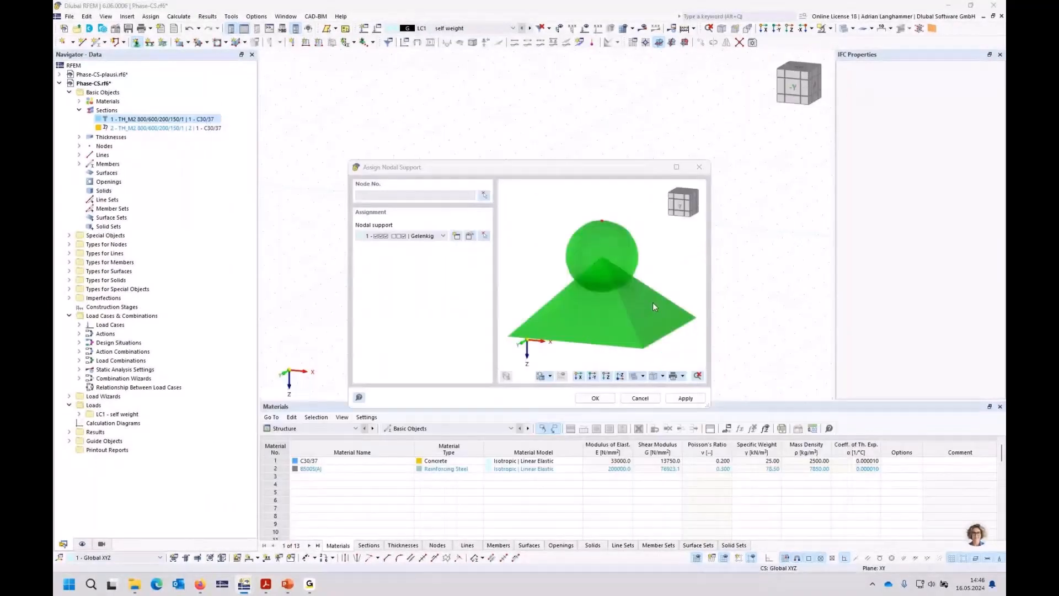
key(Return)
drag(606, 189, 692, 291)
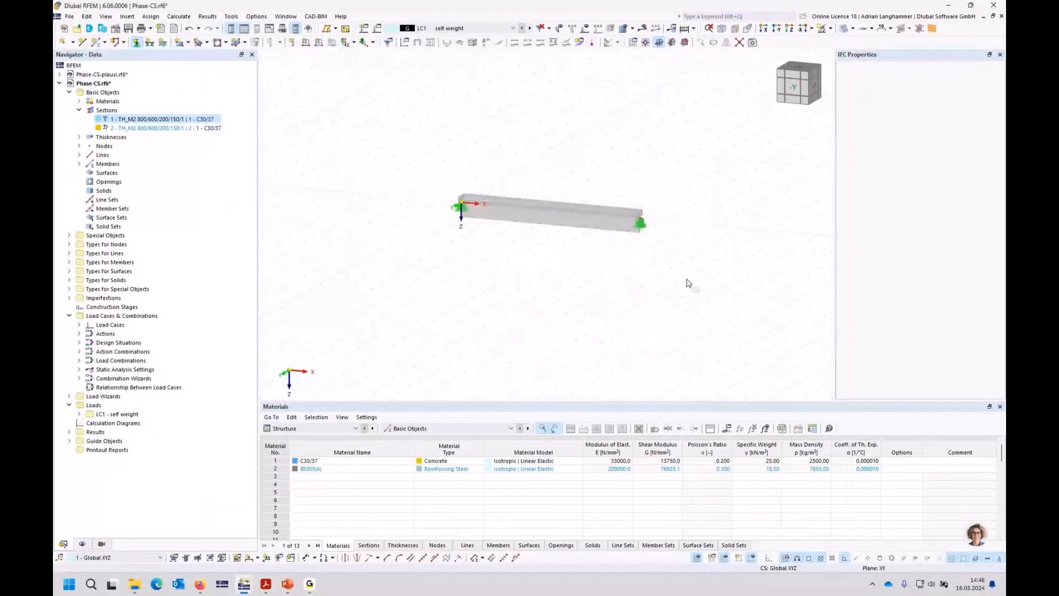
Step: Increase the display size of the nodal support symbols
right_click(643, 225)
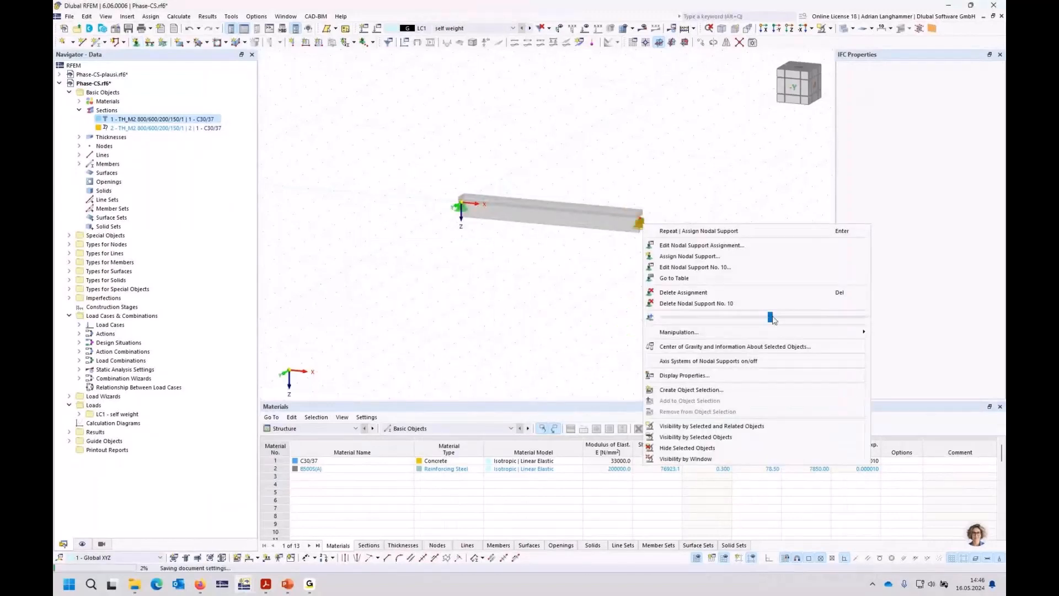
click(795, 320)
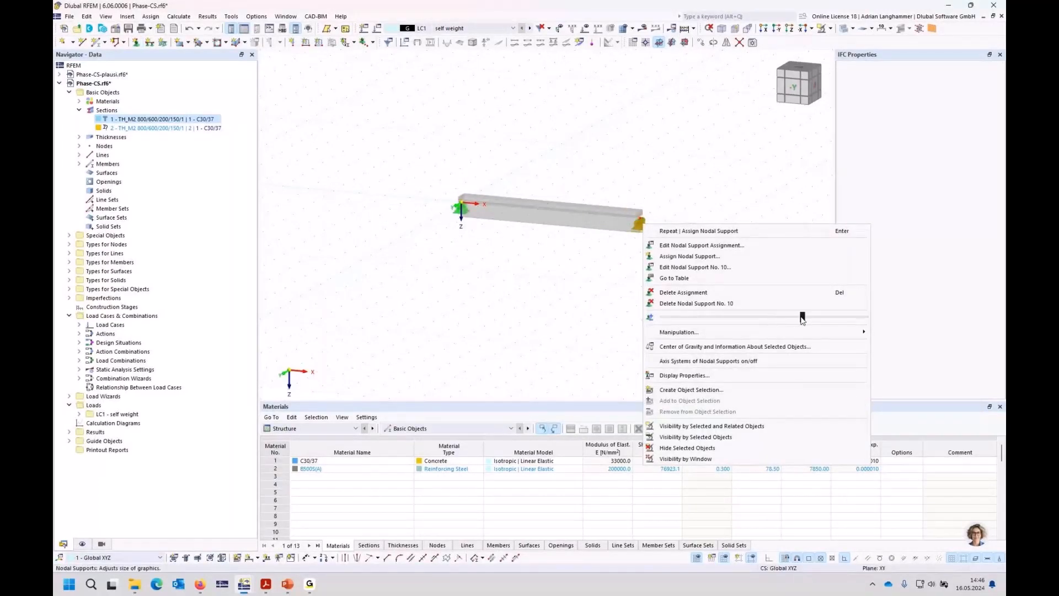
click(553, 305)
middle_drag(554, 300, 571, 296)
scroll(537, 240, up, 2)
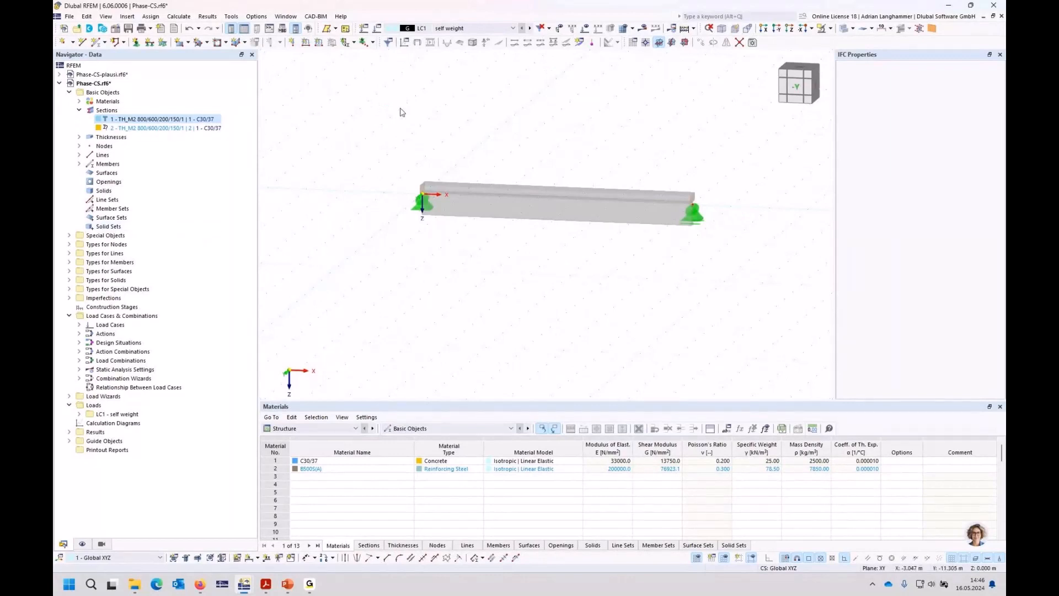
Step: Create construction stage CS1 Start with member and nodal support changes enabled, and add all nodal supports to it
right_click(96, 306)
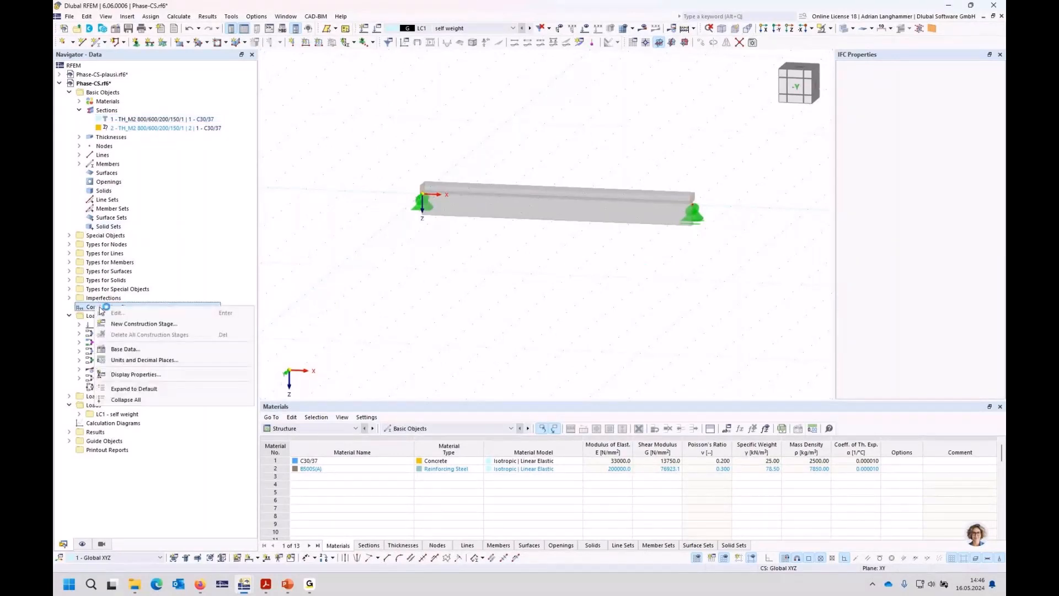
click(145, 323)
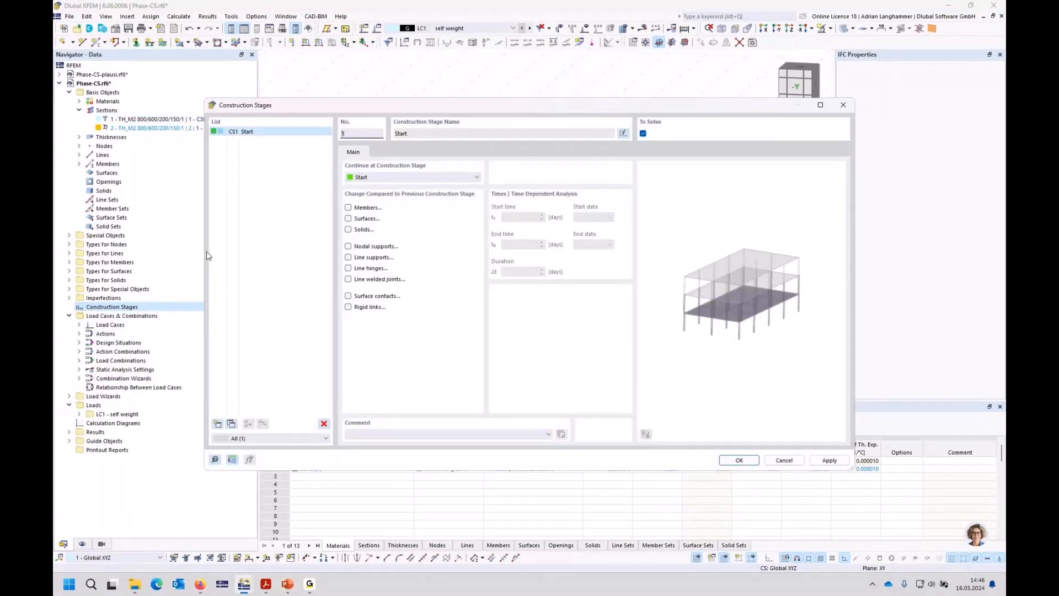
click(348, 207)
click(348, 247)
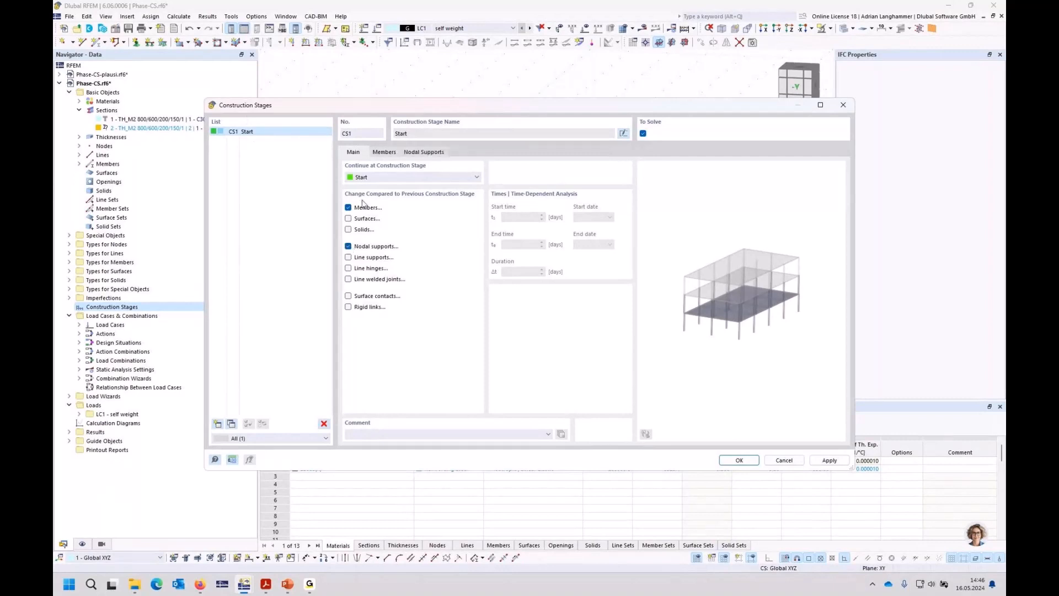
click(384, 152)
click(434, 154)
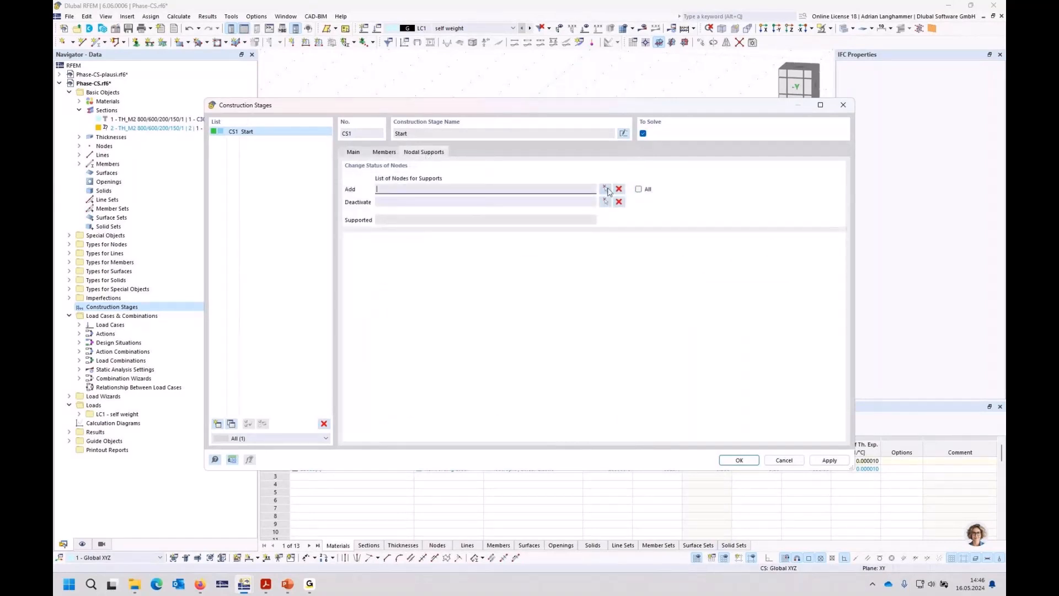
click(639, 190)
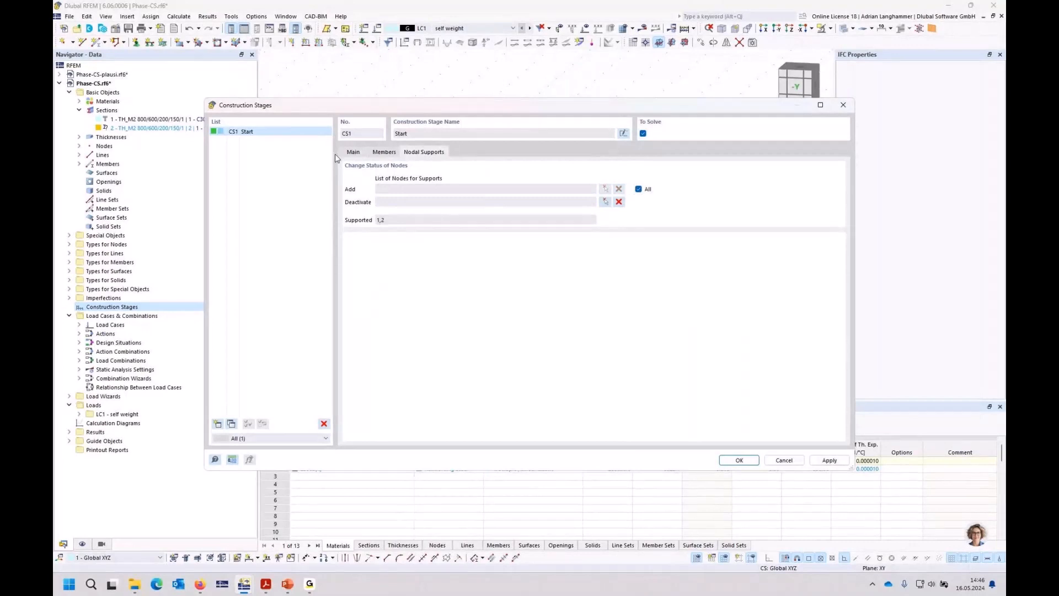
Step: Add a property modification for member 1 in stage CS1, targeting the section at member start
click(384, 152)
click(356, 267)
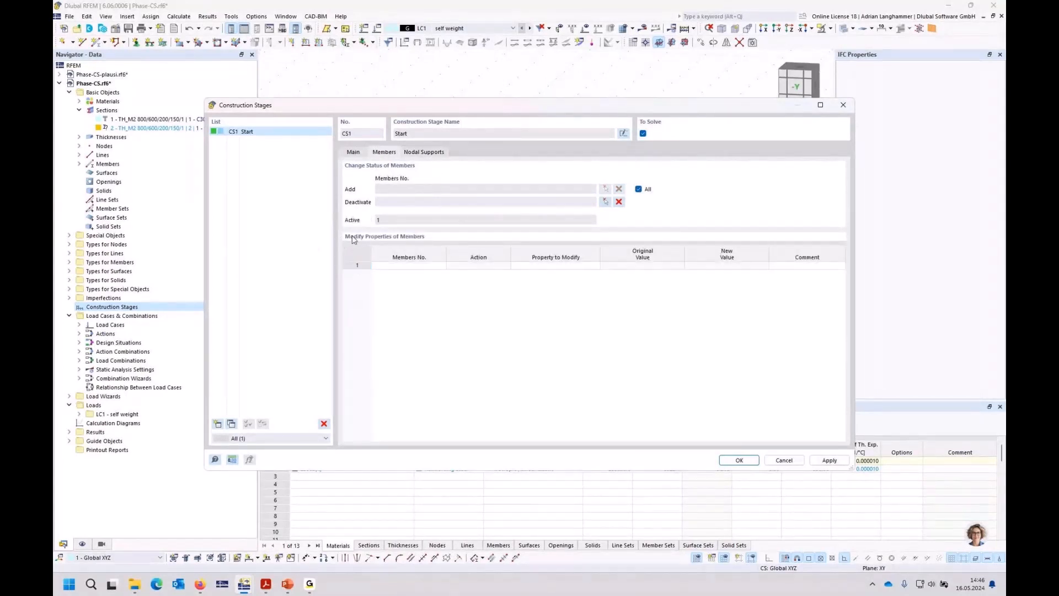
click(428, 267)
click(441, 266)
click(209, 148)
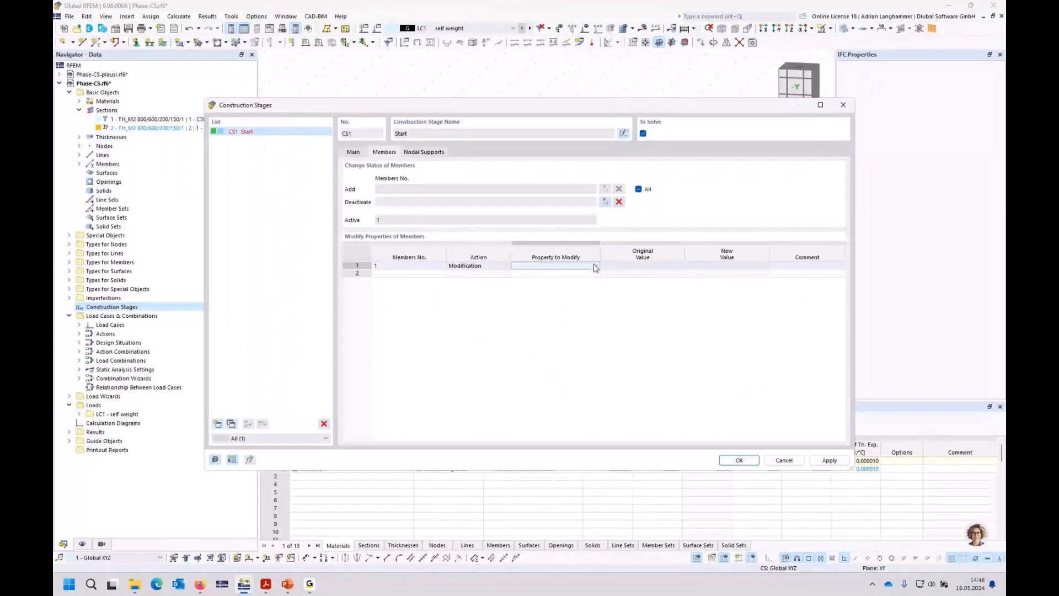
click(595, 267)
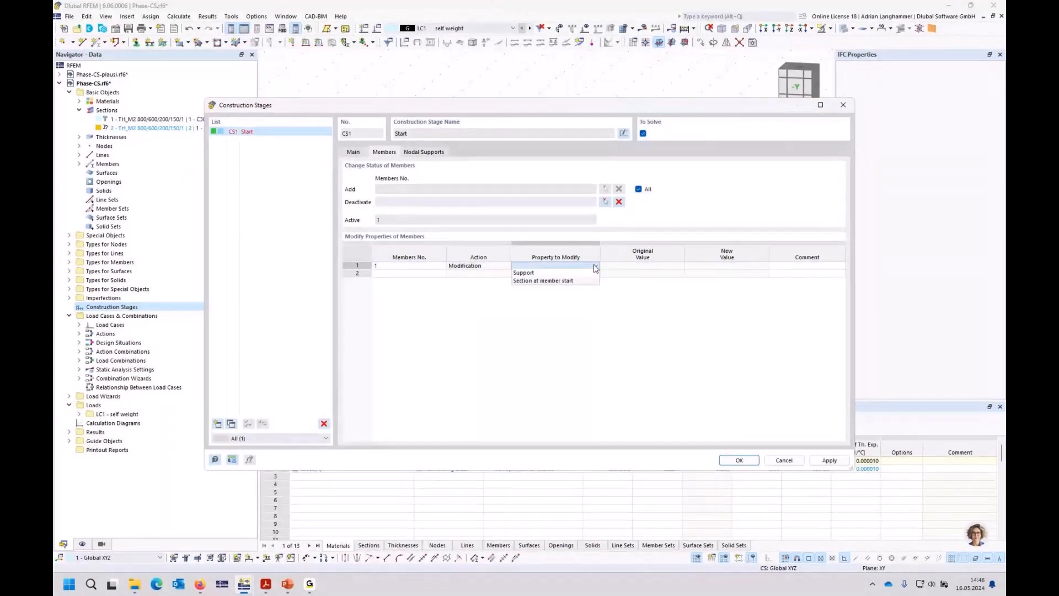
click(585, 280)
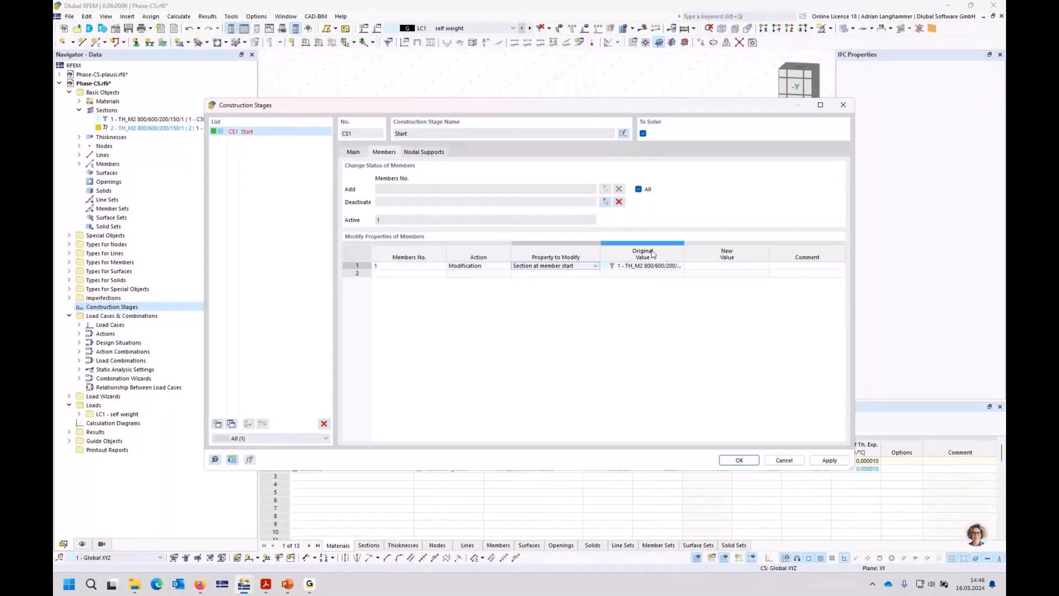
Step: Set the modified section in CS1 to 2 - TH_M2 800/600/200/150/1 | 2 and comment the row "web"
click(622, 267)
click(742, 266)
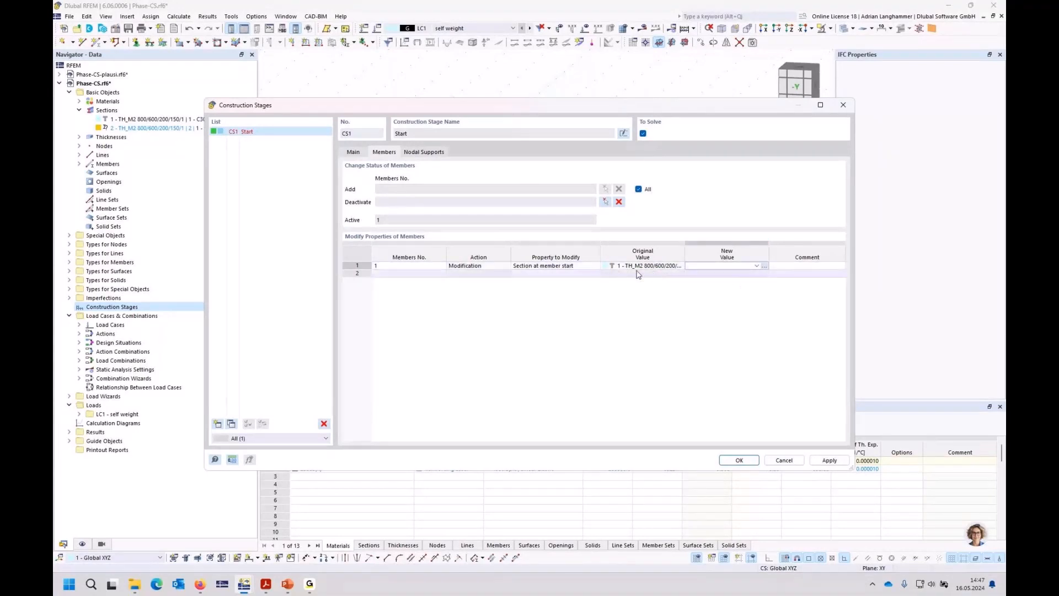
click(756, 265)
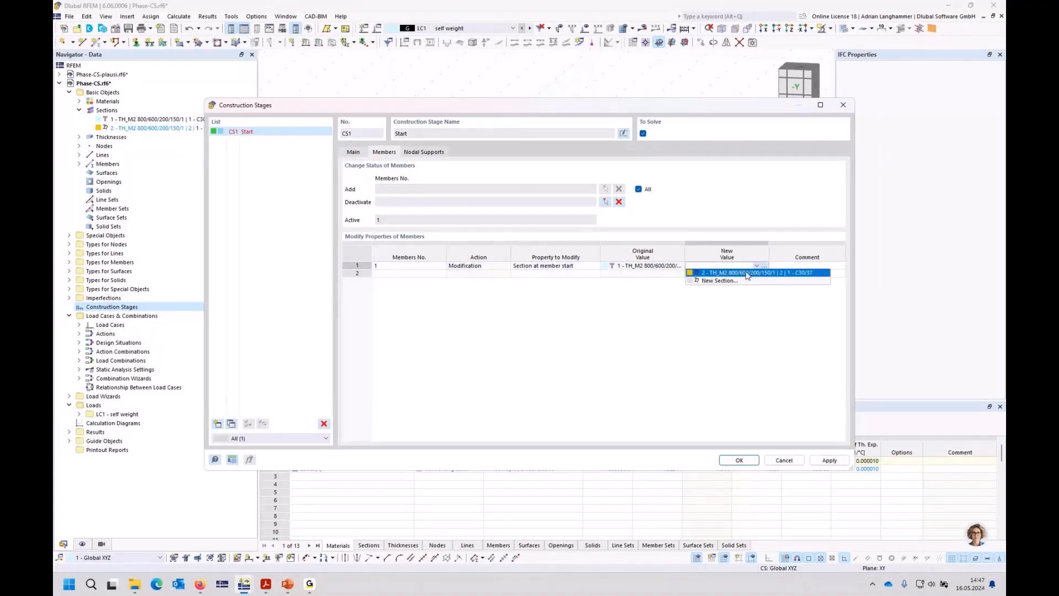
click(747, 273)
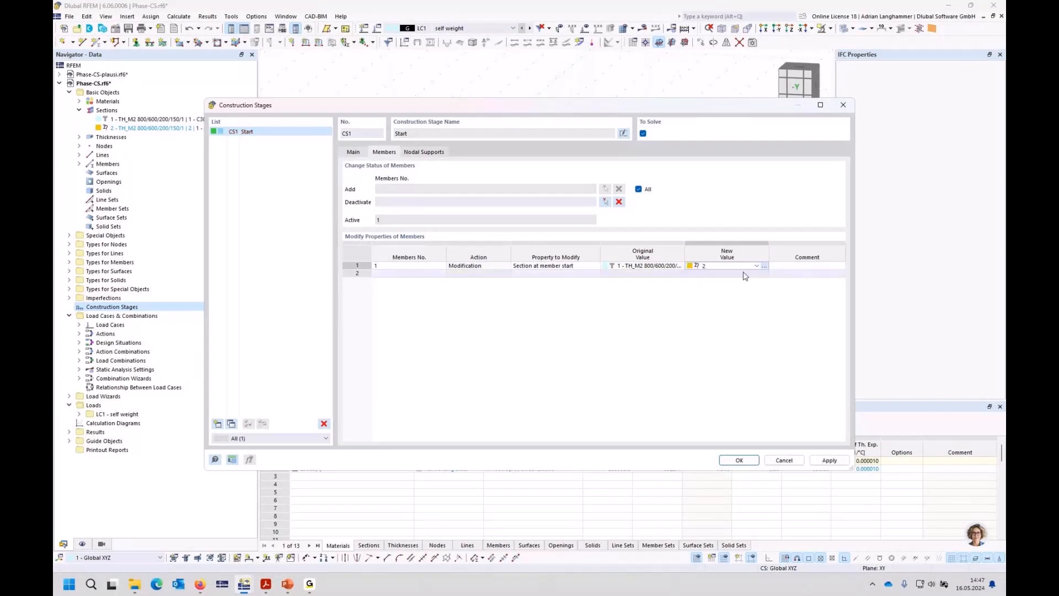
click(782, 265)
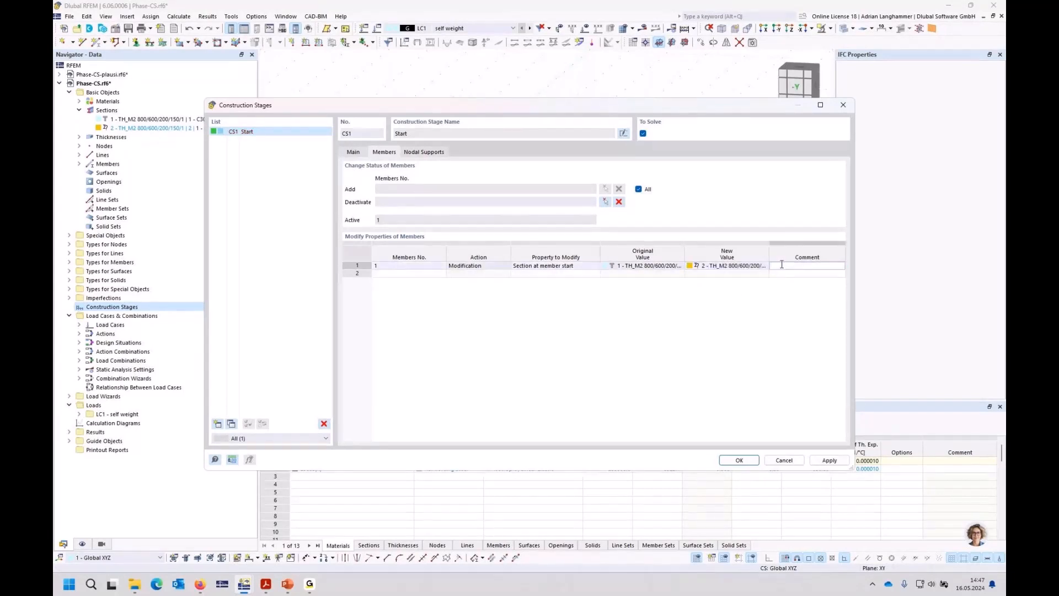
text(web)
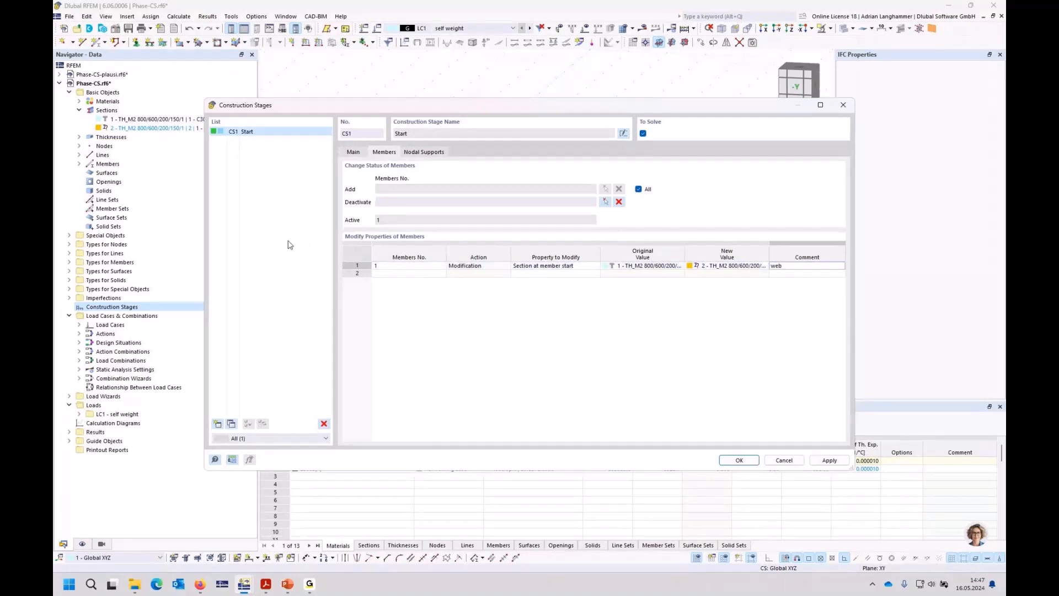
Step: Add stage CS2 following CS1 and modify member 1's section at member start to 1 - TH_M2 800/600/200/150/1 | 1
click(218, 424)
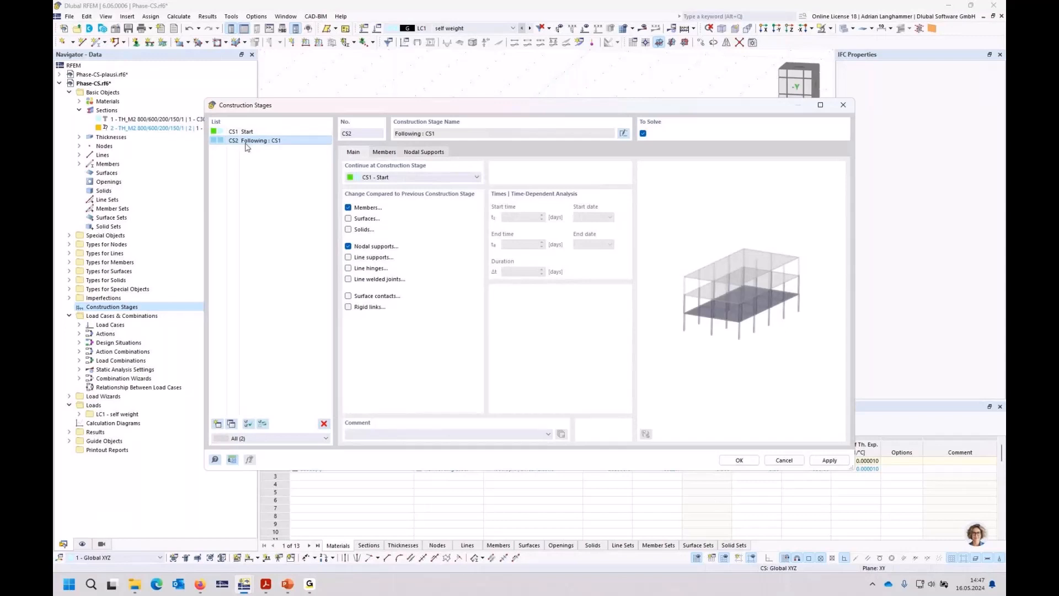
click(384, 151)
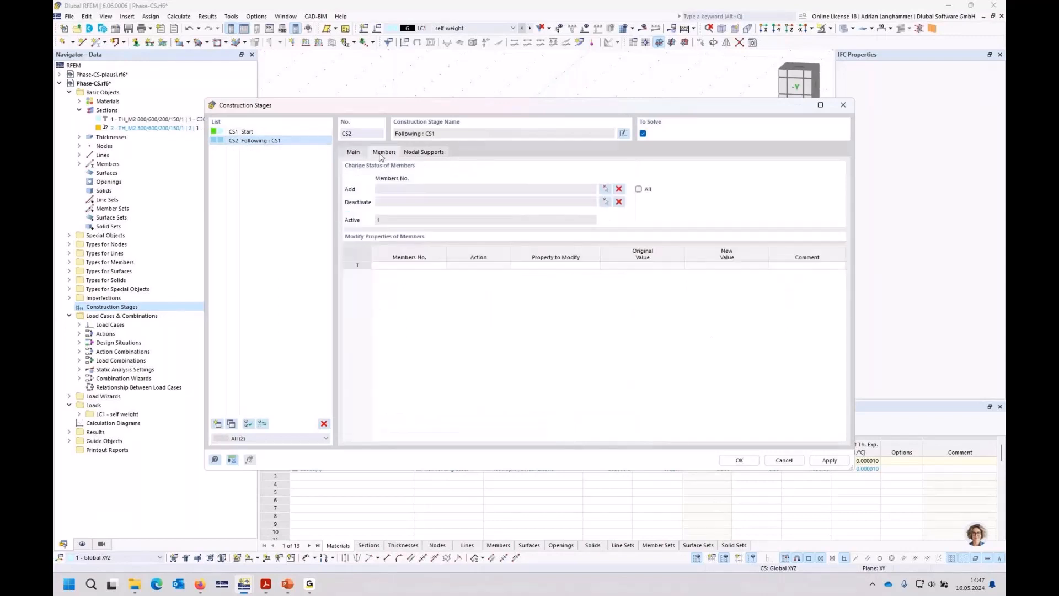
click(436, 266)
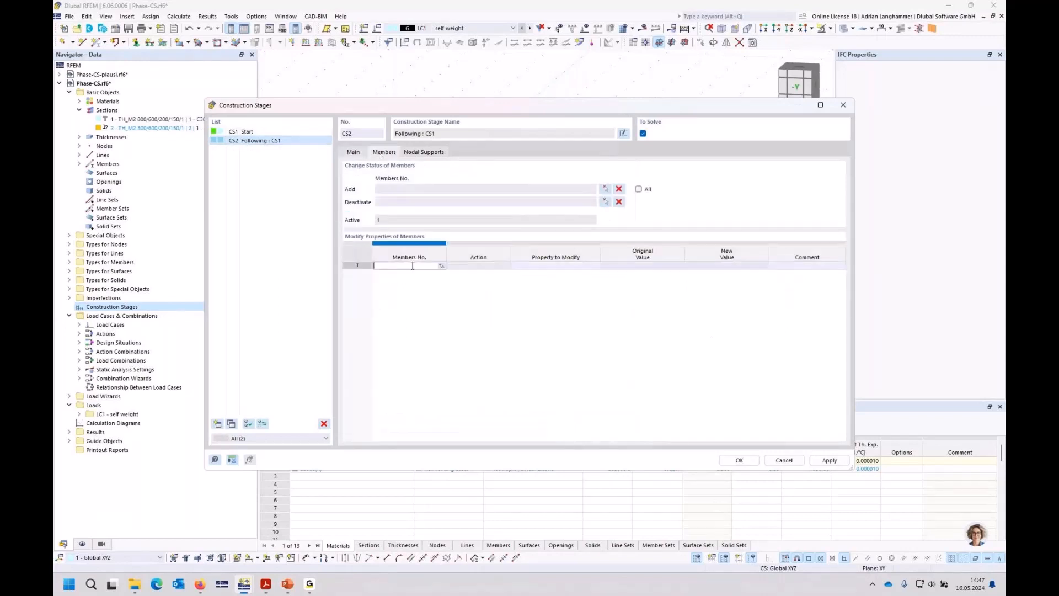
click(441, 265)
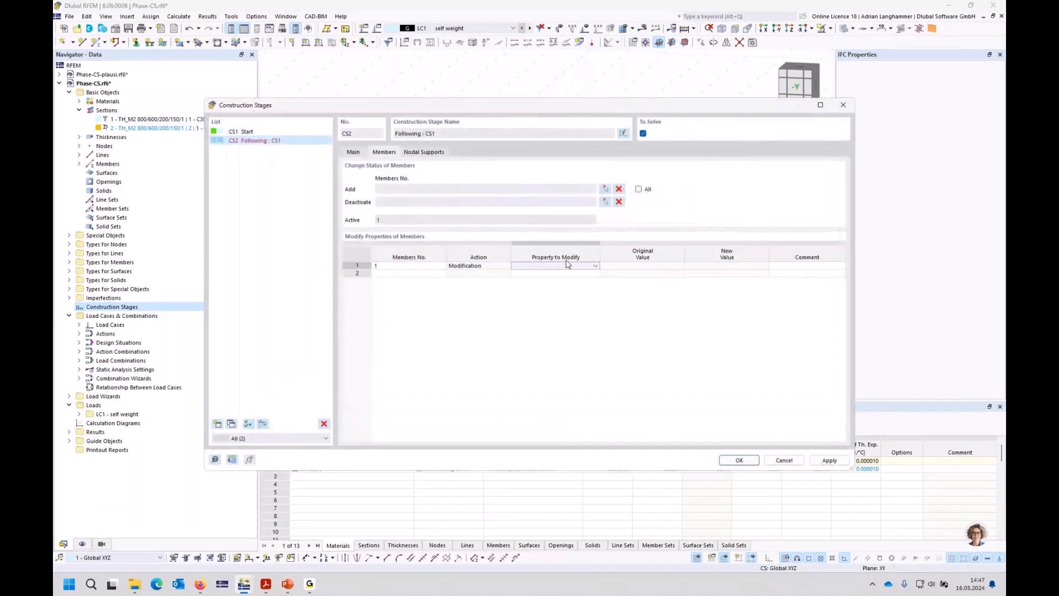
click(566, 264)
click(565, 279)
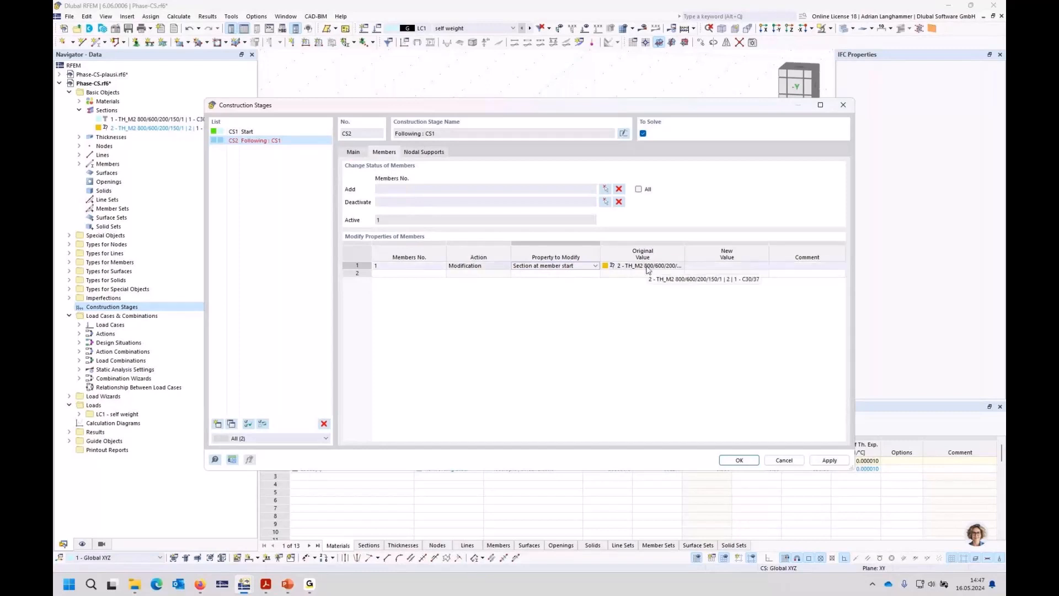
click(738, 270)
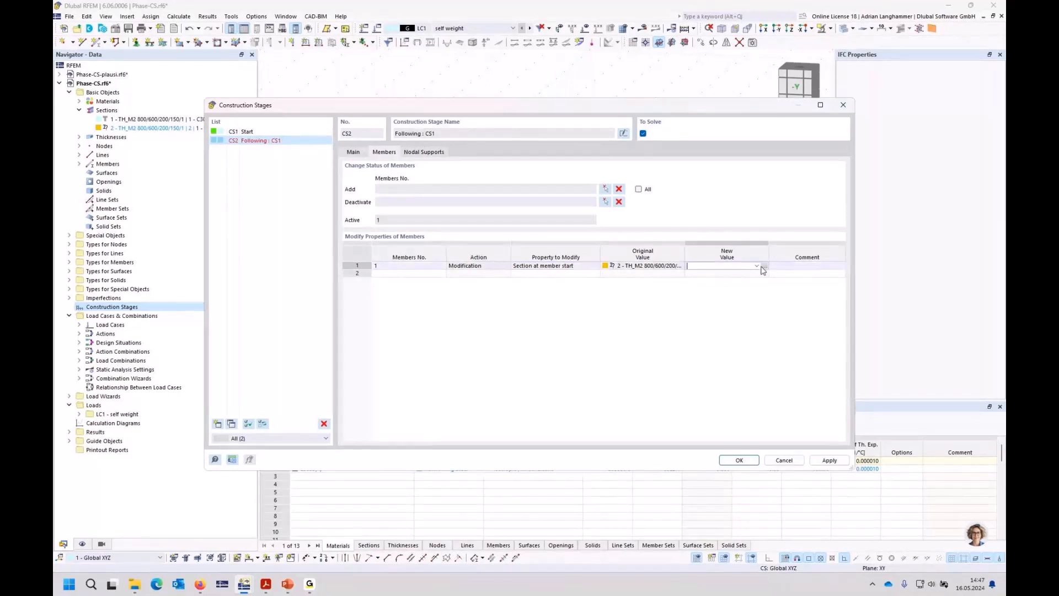
click(757, 266)
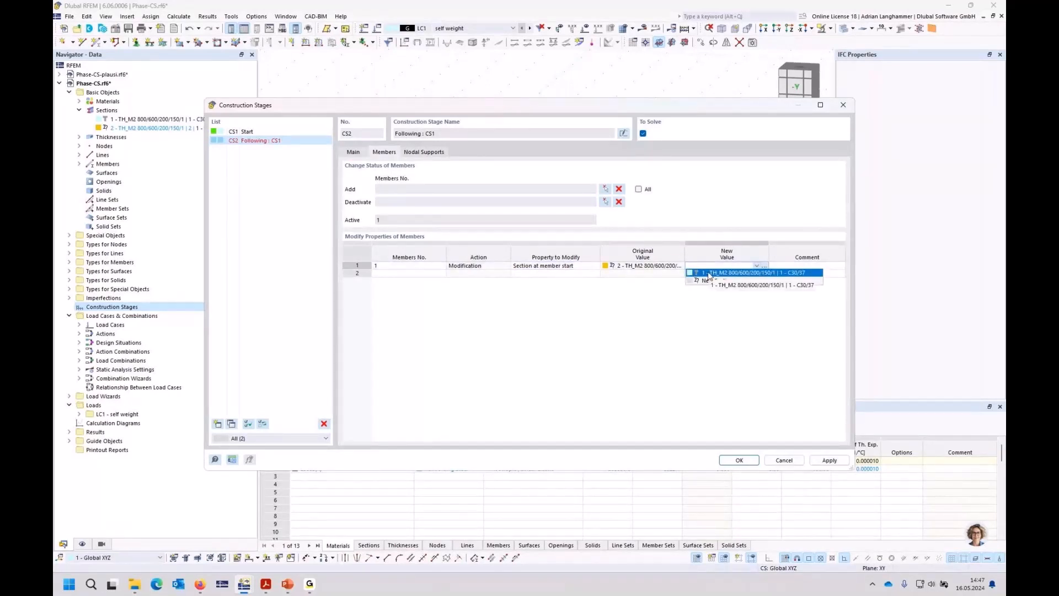
click(711, 273)
key(Return)
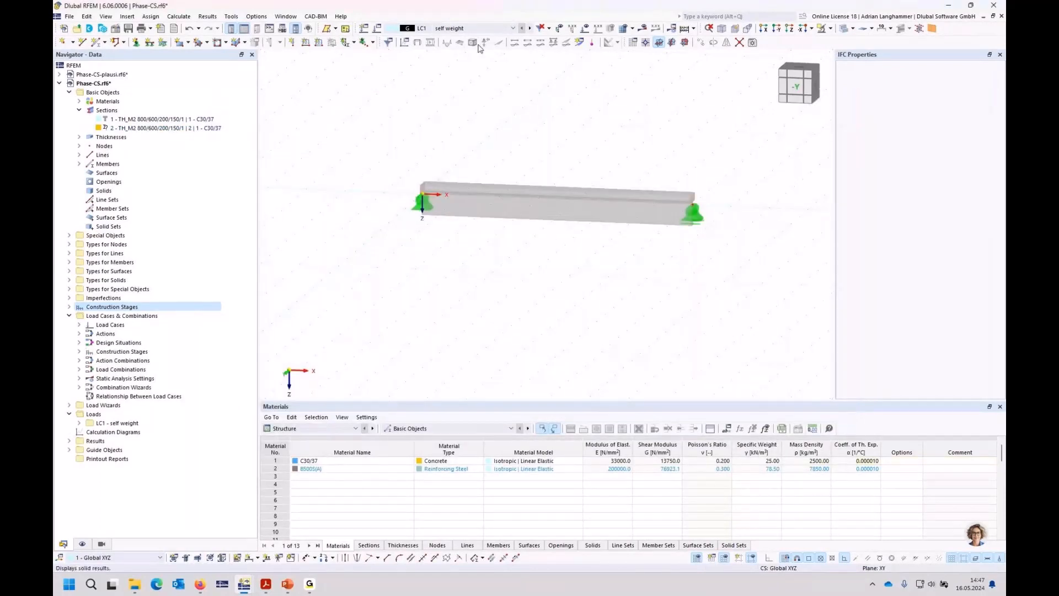
Step: Assign load case LC1 self weight to construction stage CS1 Start in the load cases and combinations settings
click(377, 30)
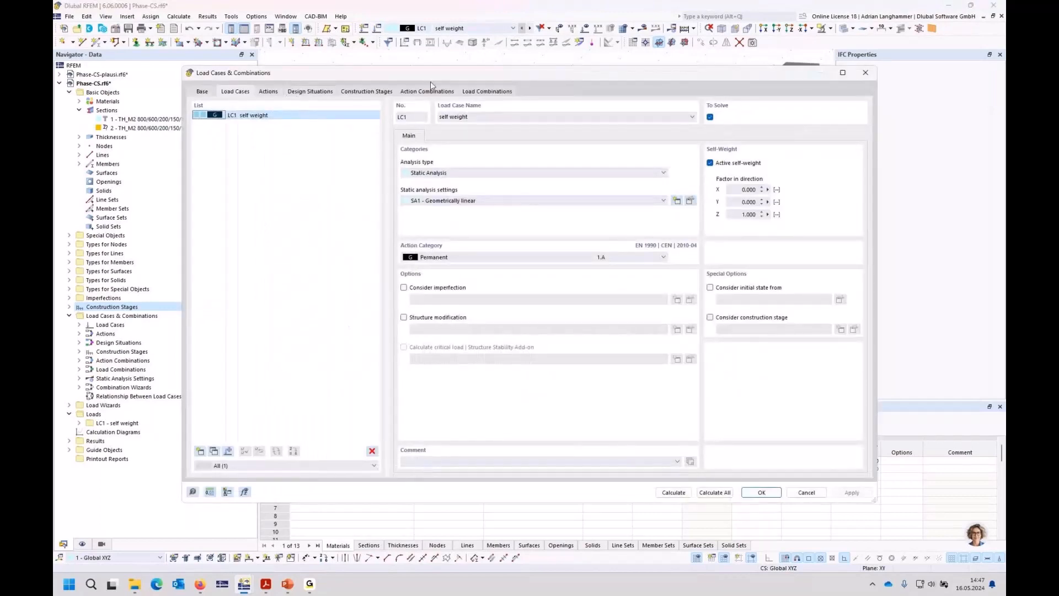
click(357, 93)
click(442, 135)
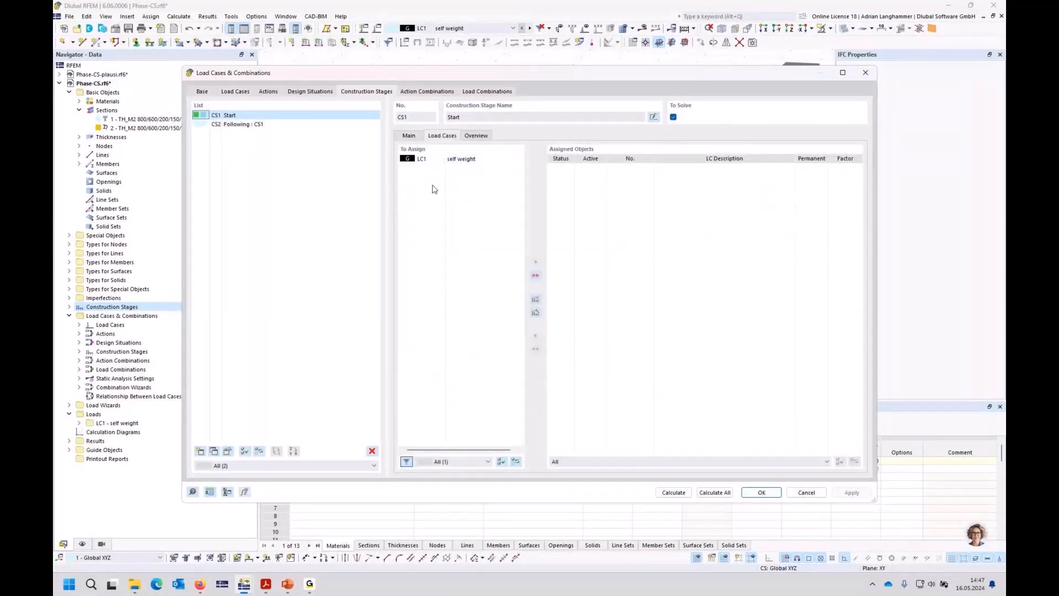
double_click(425, 159)
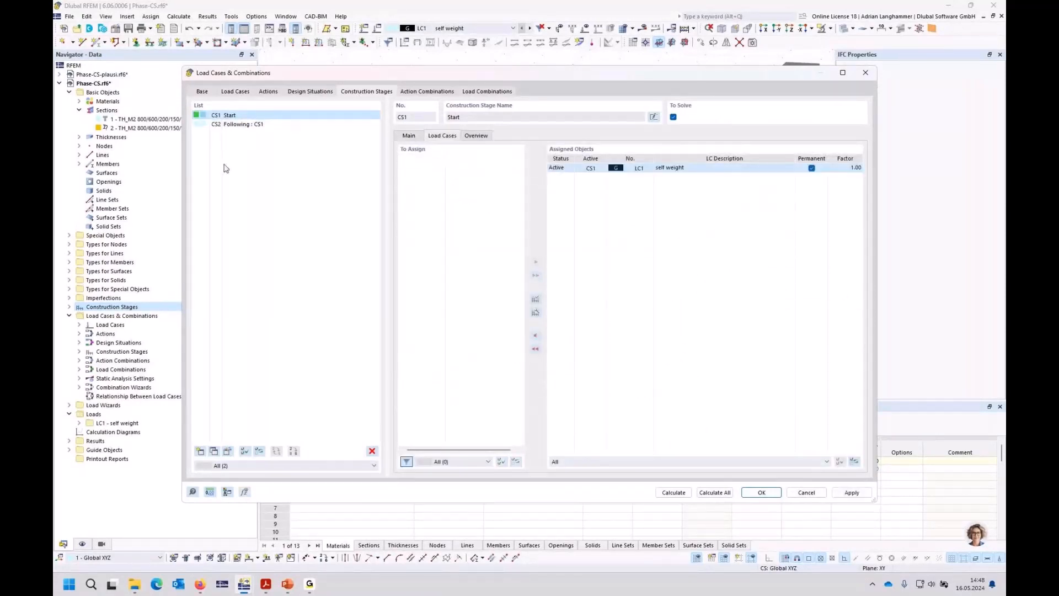
click(769, 493)
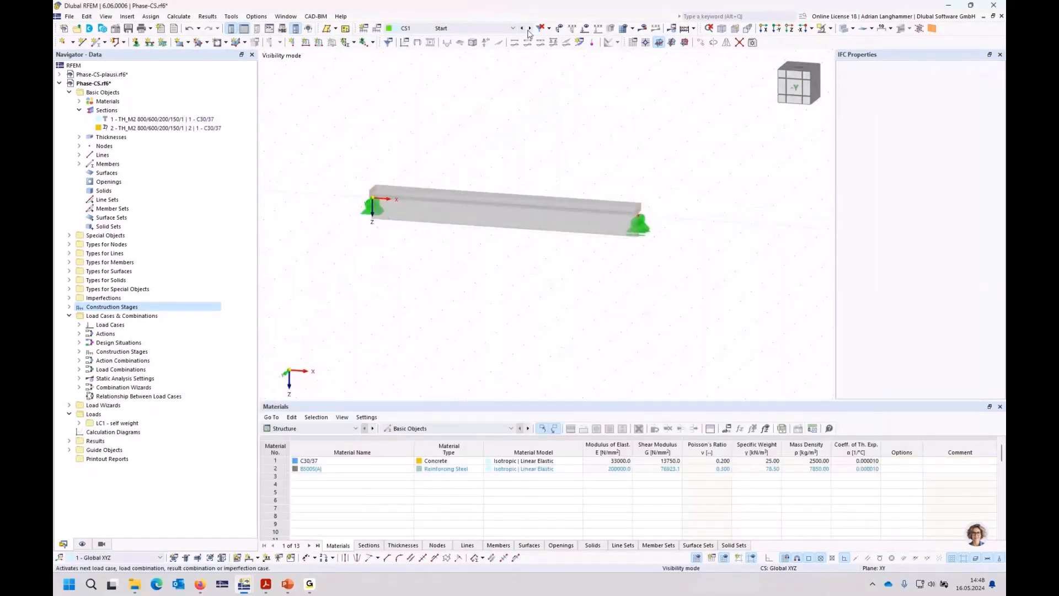
Step: Calculate the construction stages and view the beam's displacements with values in CS2 and CS1
click(642, 29)
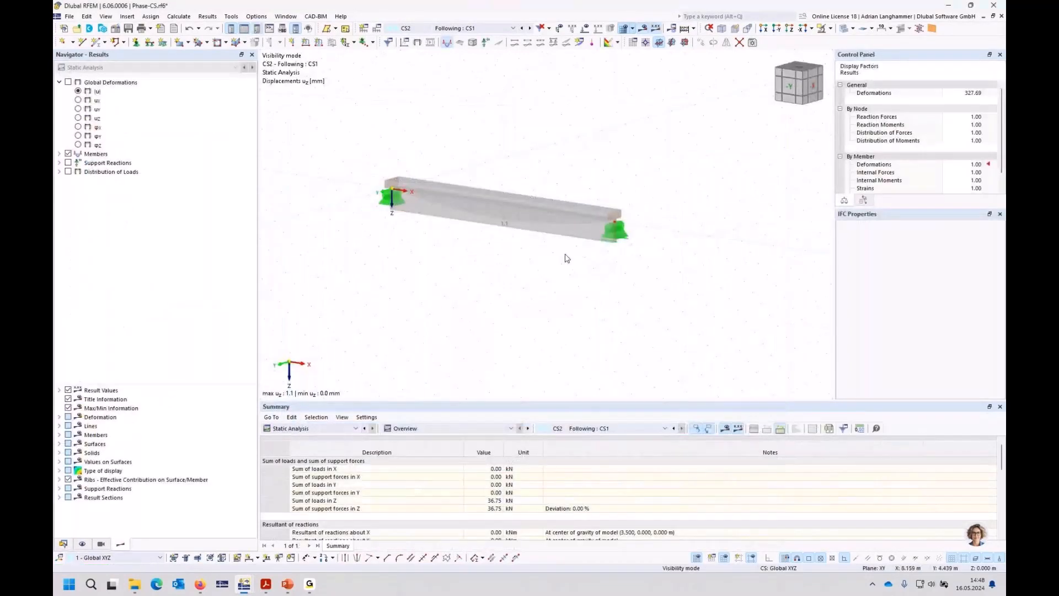
scroll(614, 212, up, 3)
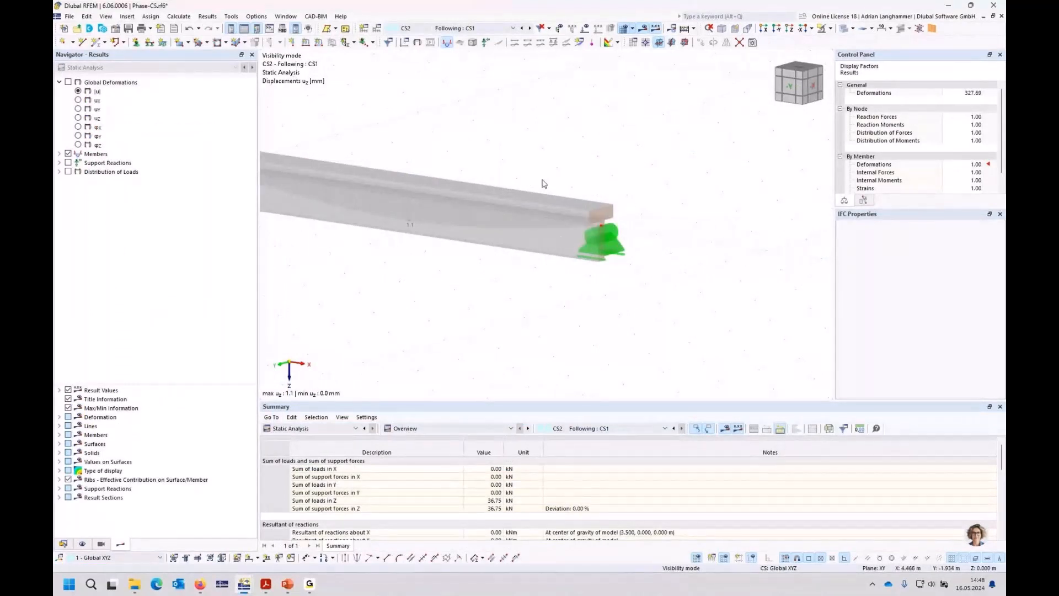
click(521, 28)
middle_drag(506, 111, 577, 136)
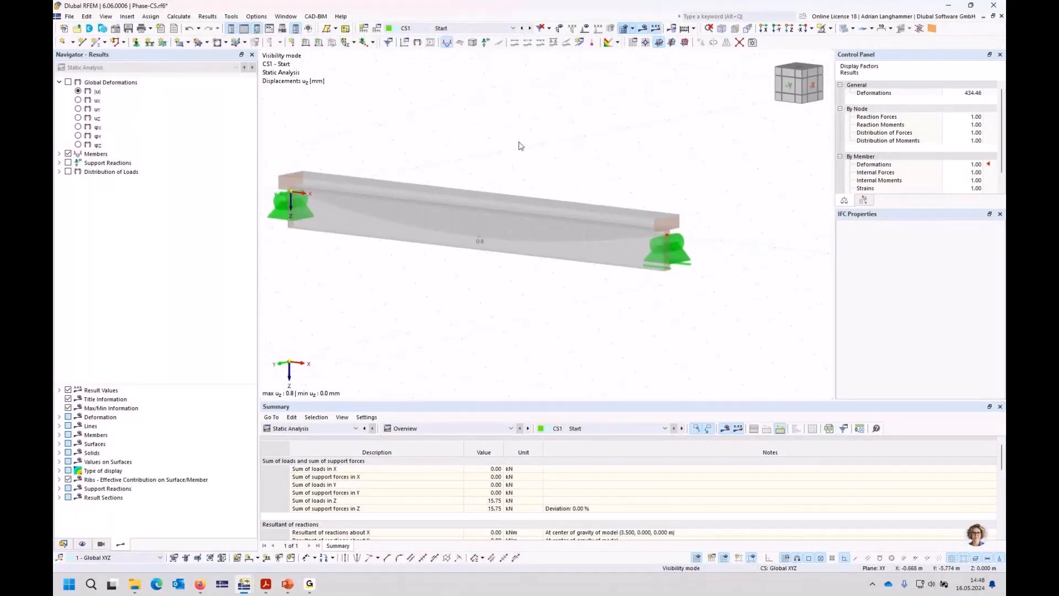
Step: Display the member bending moments My on the beam for construction stage CS1
click(59, 154)
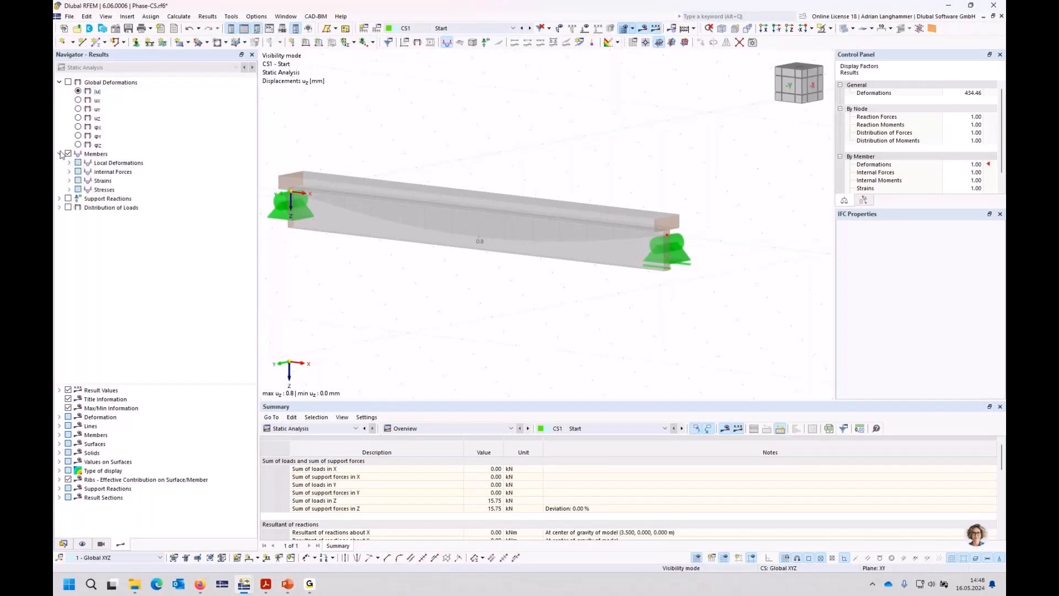
click(69, 171)
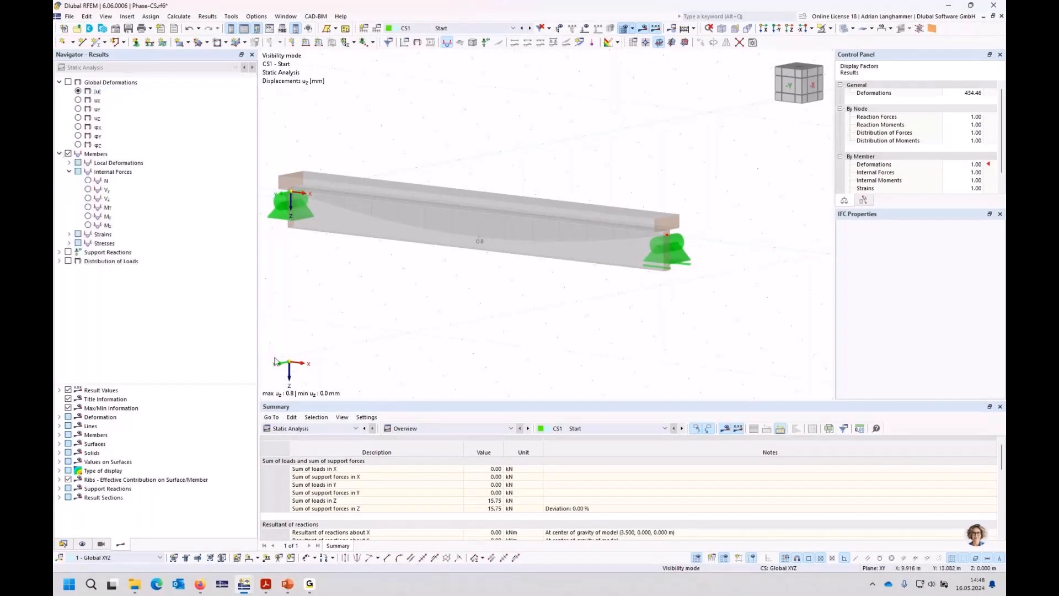
click(88, 216)
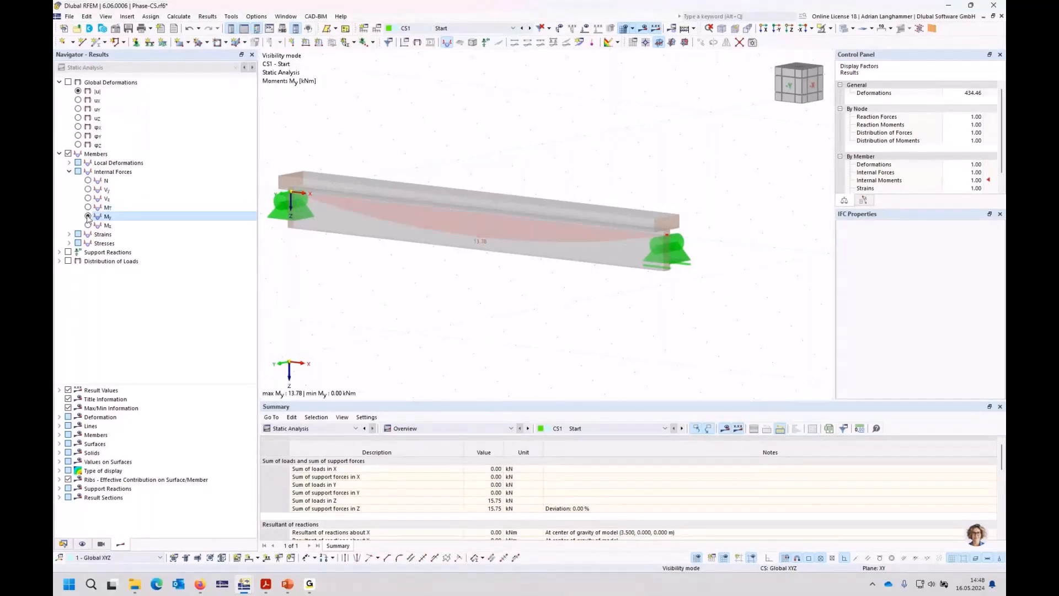
middle_drag(506, 311, 513, 295)
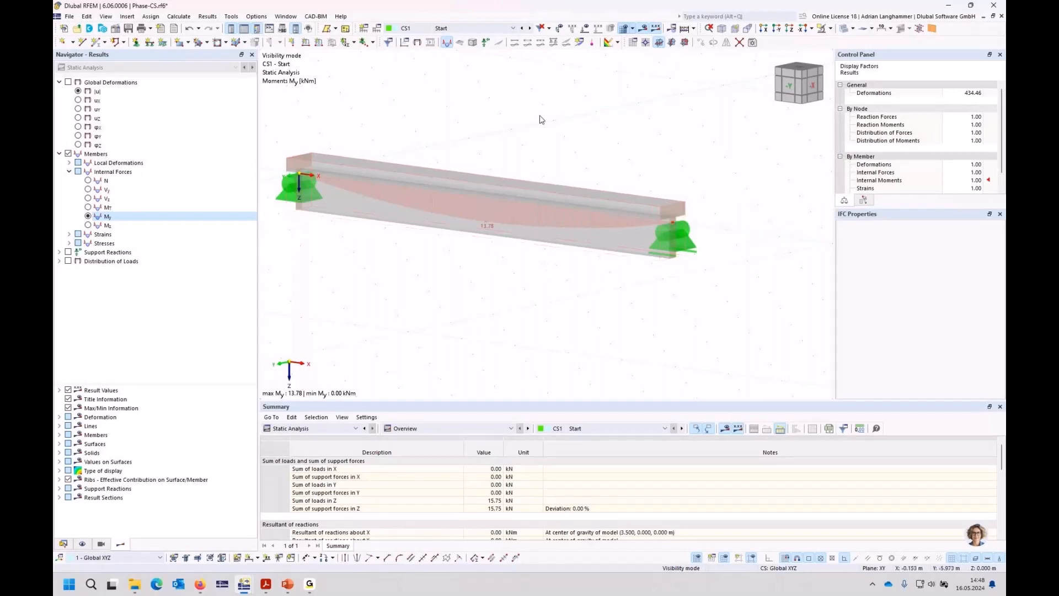
middle_drag(528, 304, 564, 292)
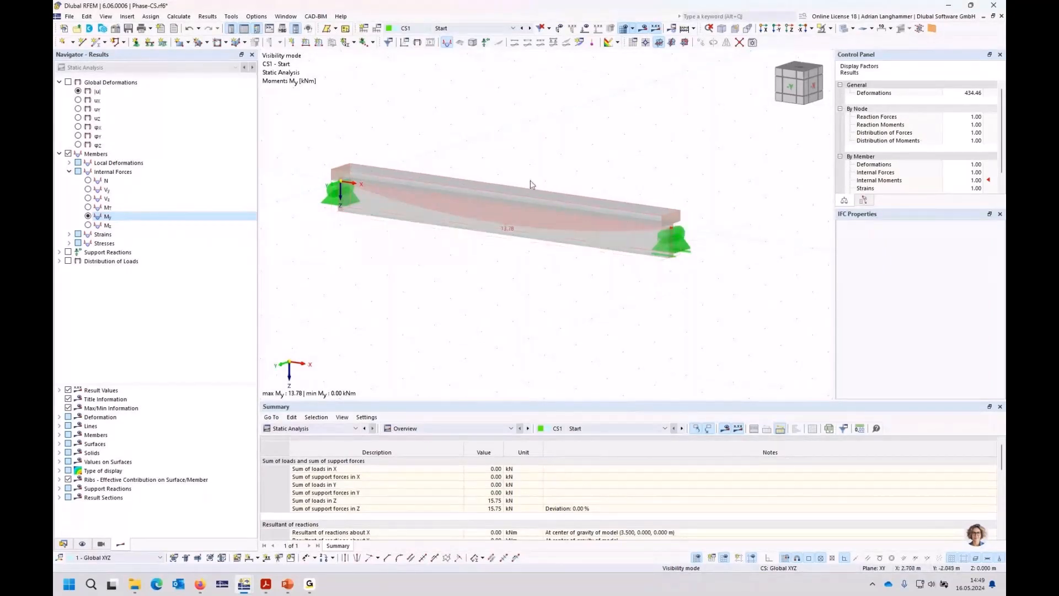
Step: Tile the Phase-CS-plausi and Phase-CS model windows vertically and fit the beams in both views for comparison
click(992, 17)
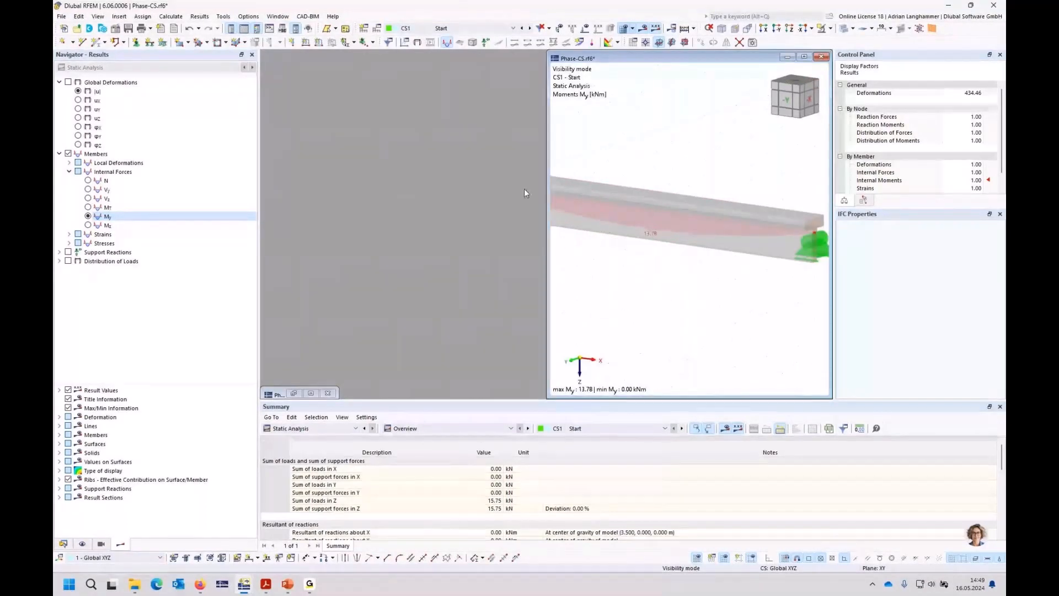
click(310, 392)
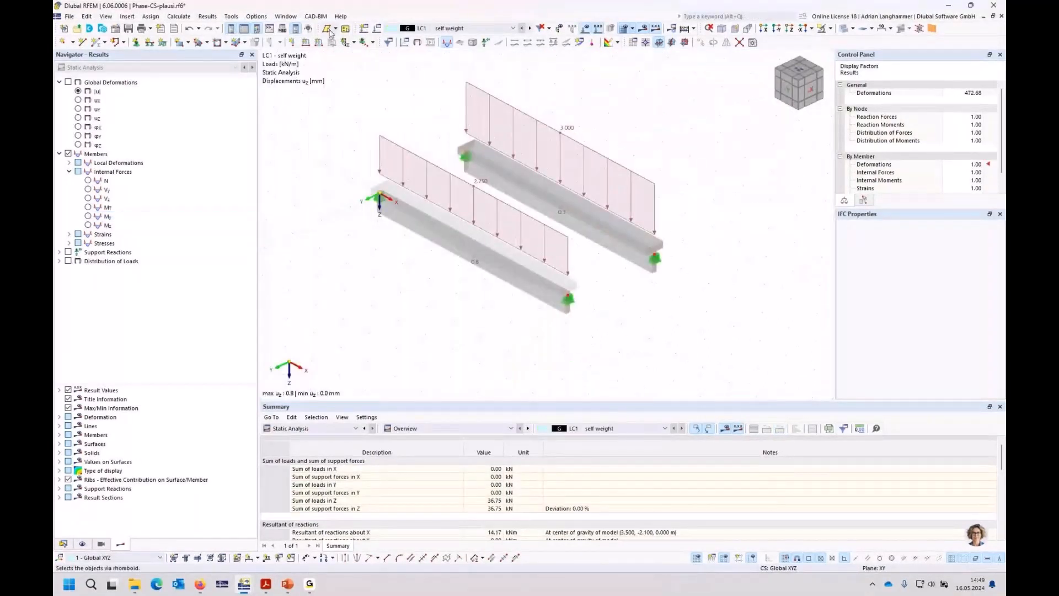
click(287, 17)
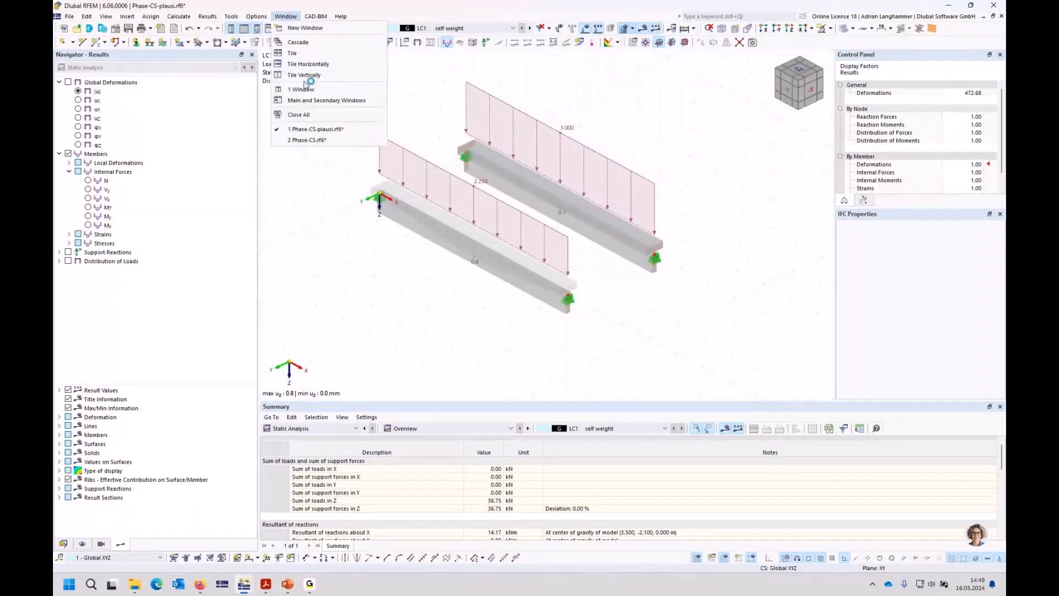
click(304, 75)
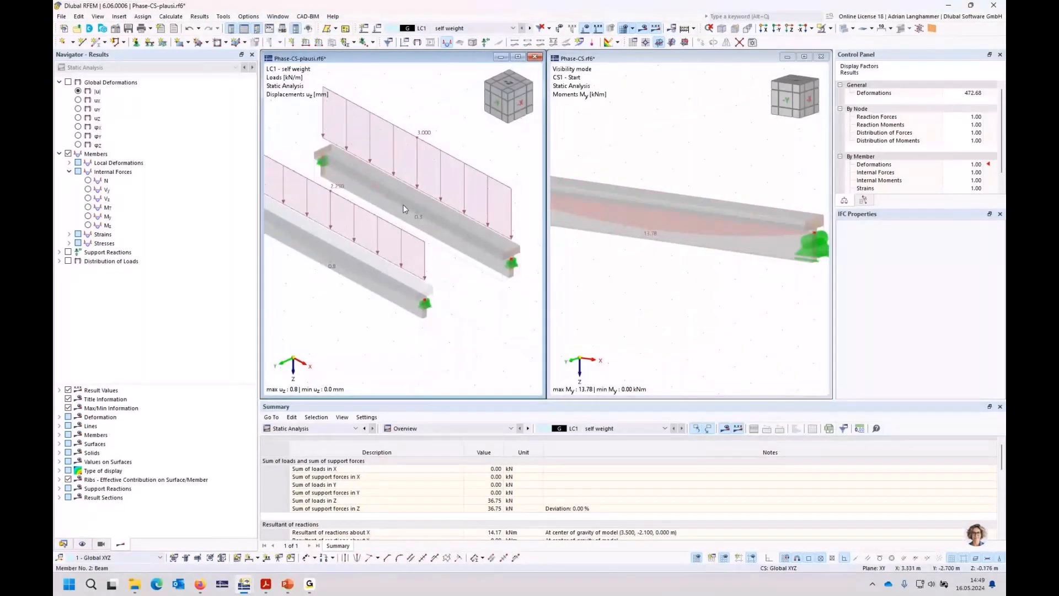
scroll(728, 285, down, 2)
middle_drag(728, 285, 722, 281)
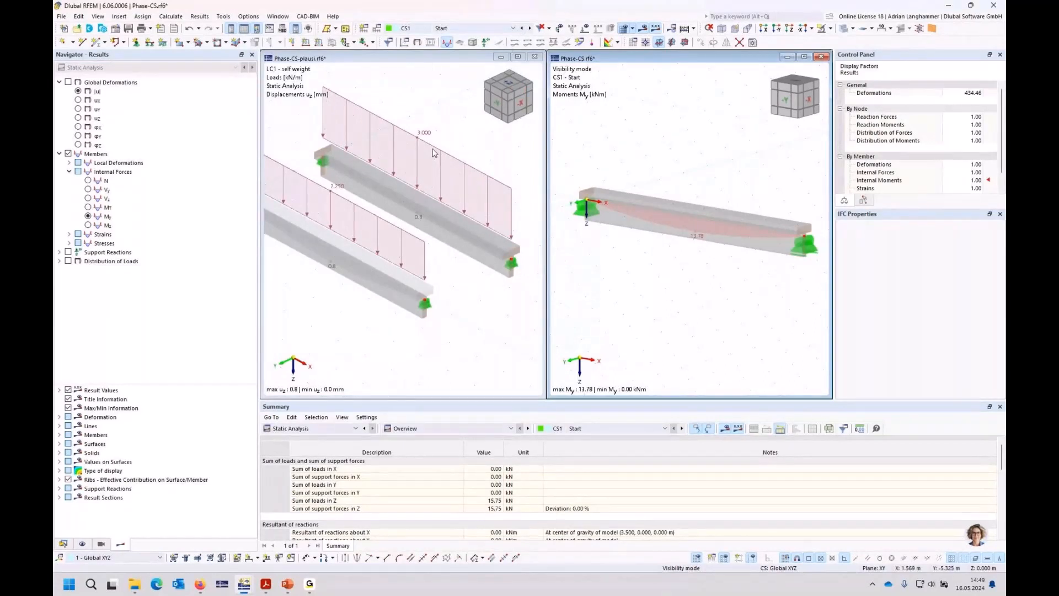
ctrl+middle_drag(437, 301, 431, 268)
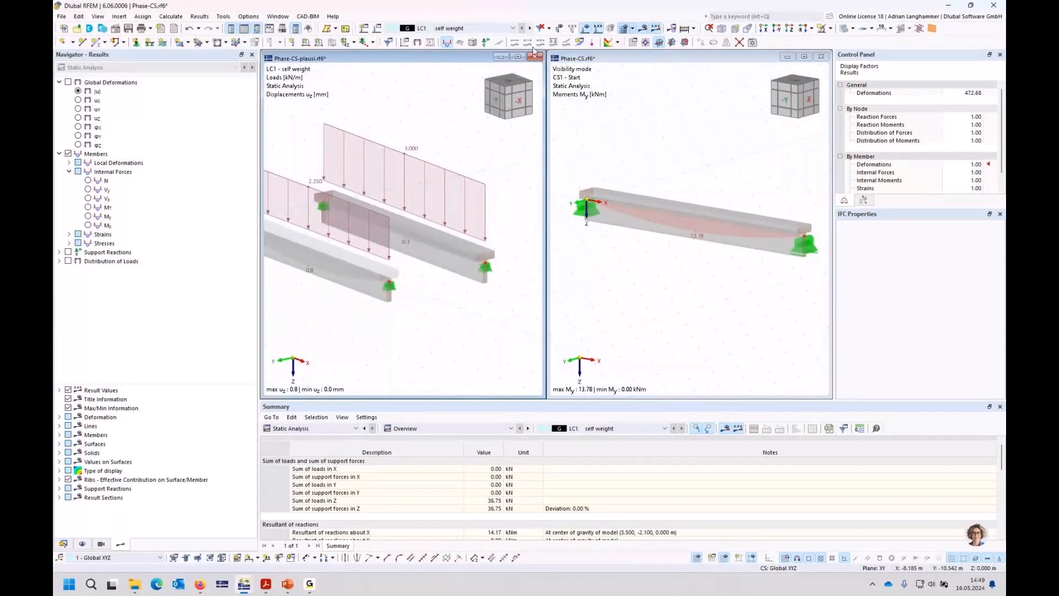
Step: Keep construction stage CS1 selected in Phase-CS and display the member moments My for LC1 self weight in Phase-CS-plausi
key(ctrl+Tab)
click(513, 28)
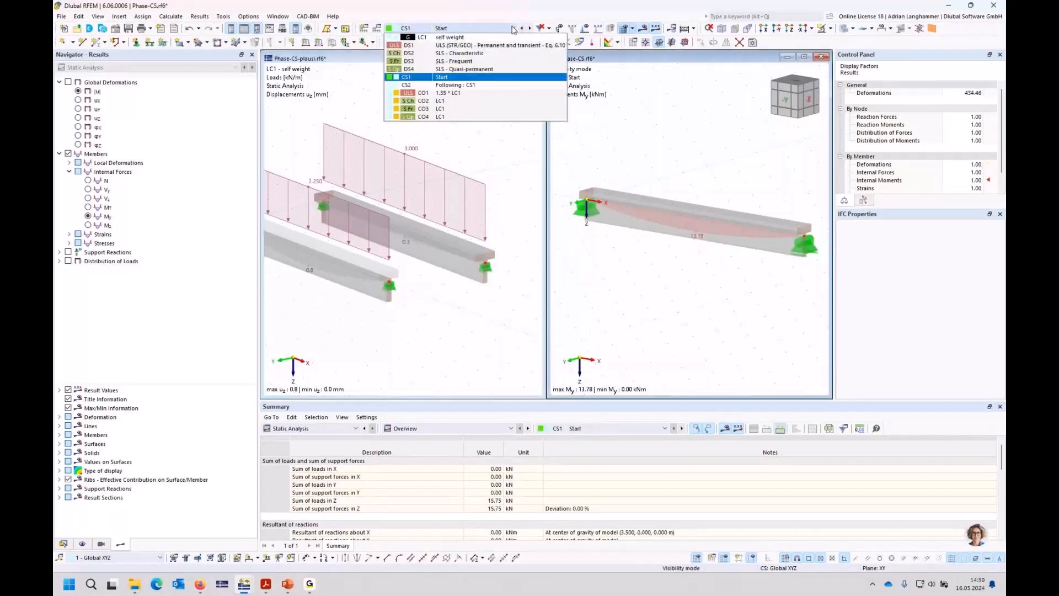
click(507, 78)
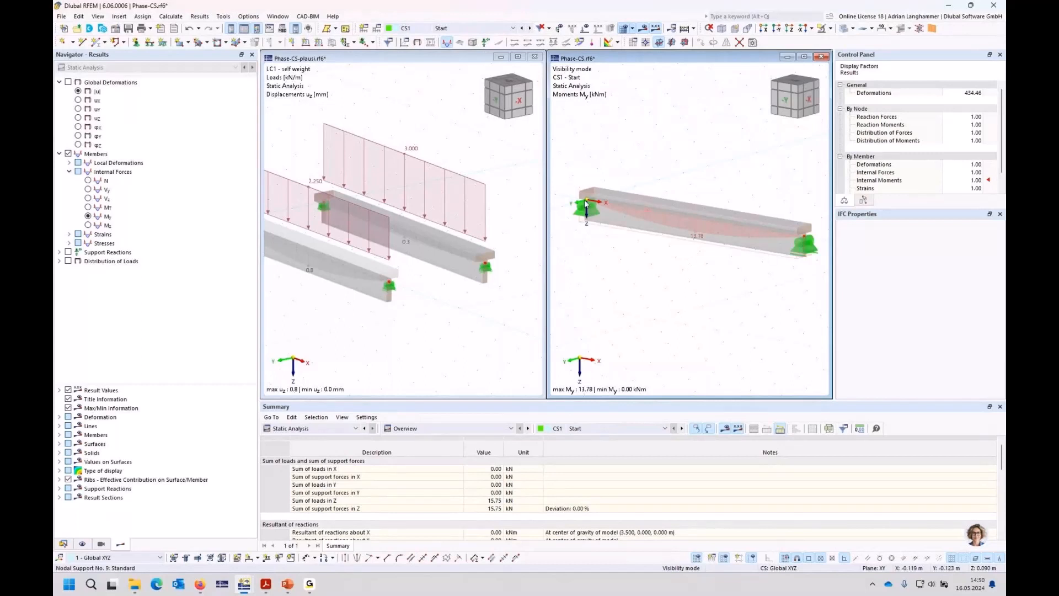
middle_drag(645, 260, 655, 253)
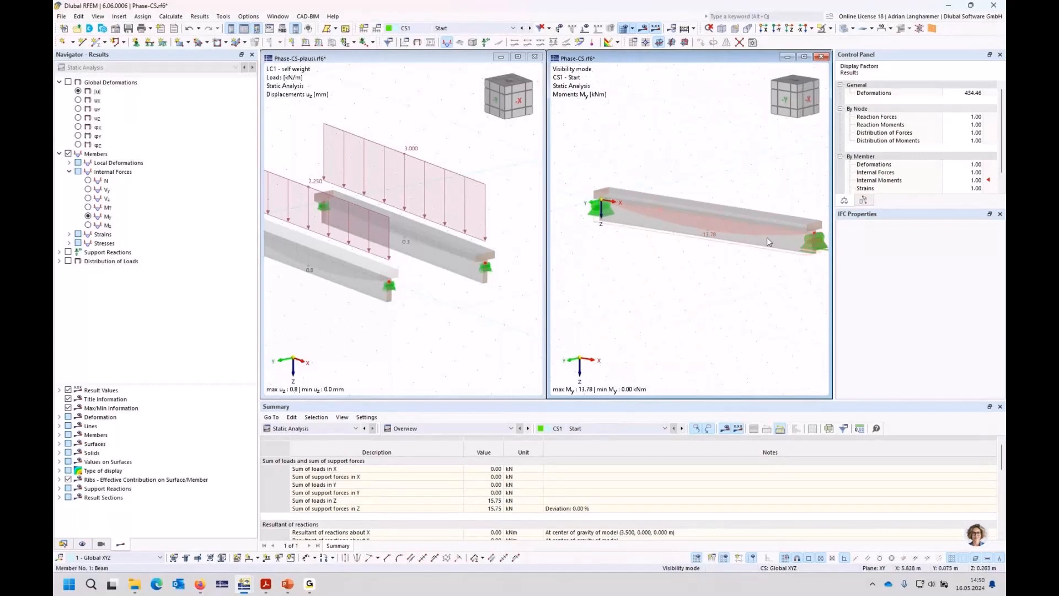
ctrl+middle_drag(414, 269, 477, 266)
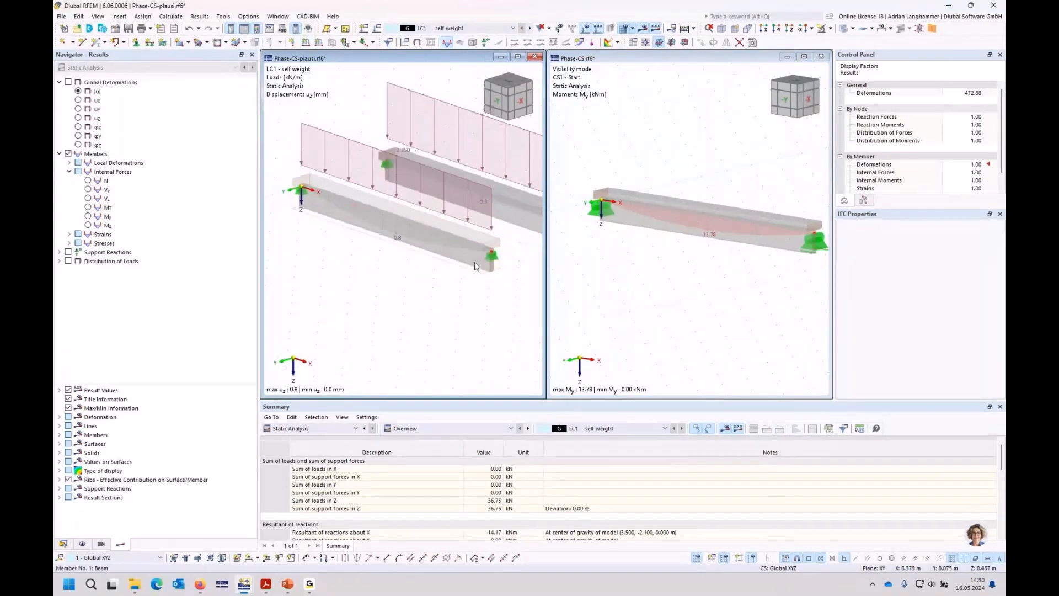
click(89, 216)
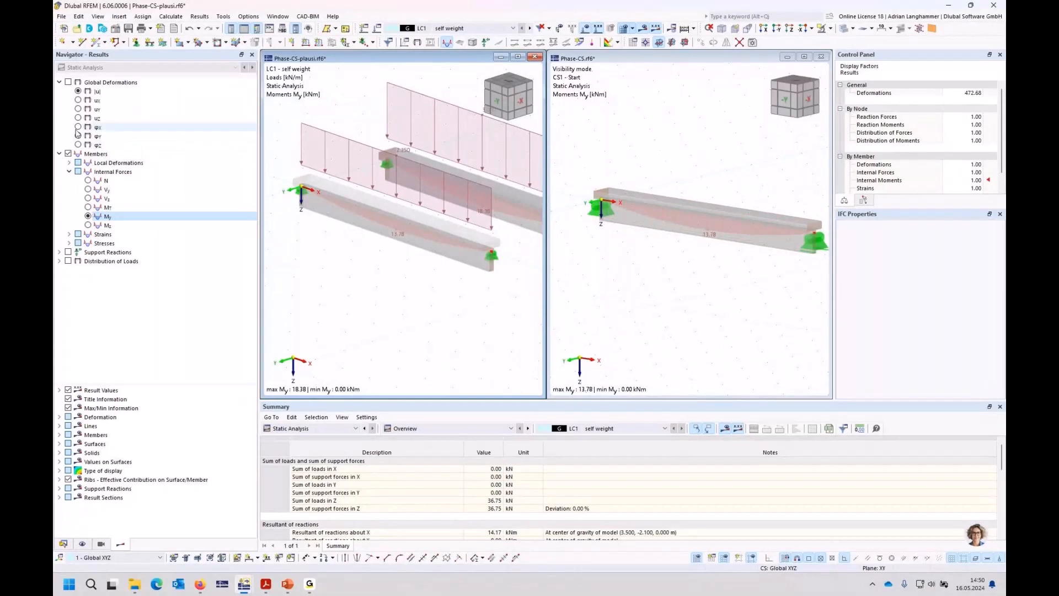
Step: Display the global deformations |u| for LC1 in Phase-CS-plausi and for stage CS1 in Phase-CS
click(68, 81)
click(657, 269)
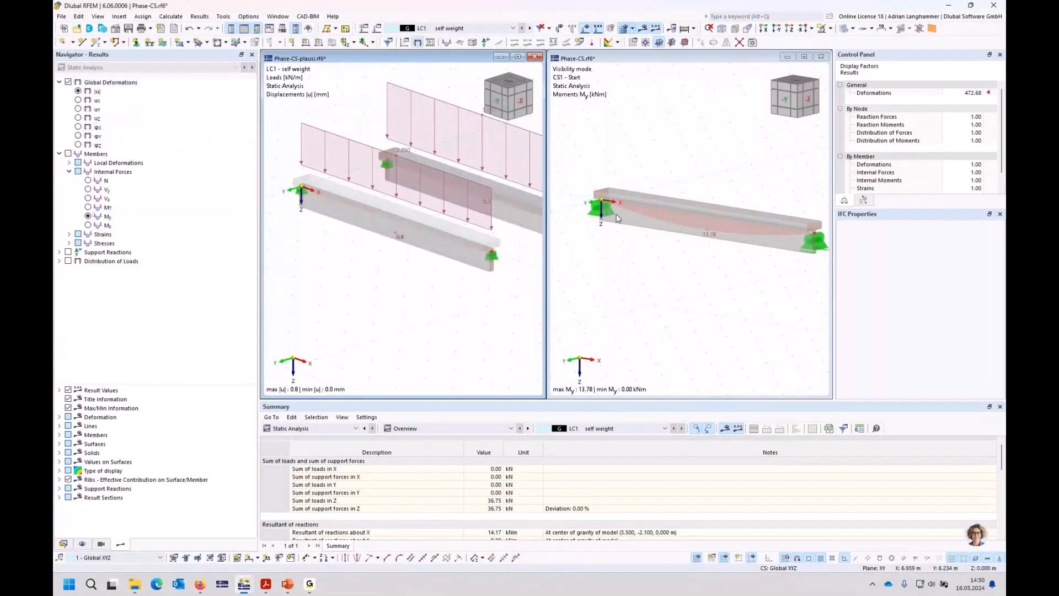
click(69, 82)
middle_drag(464, 320, 368, 346)
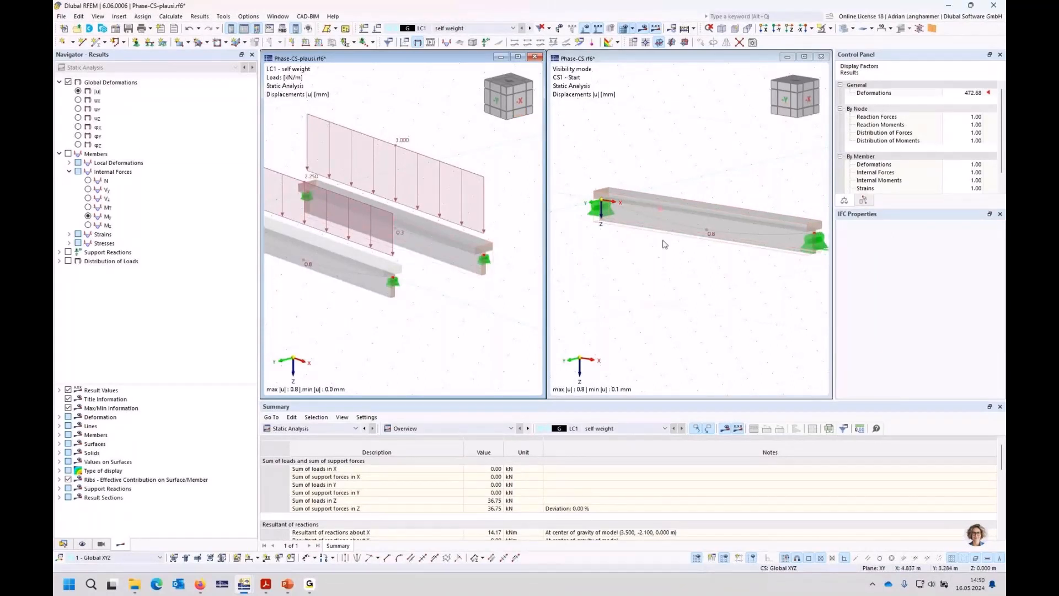
Step: Compare the member moments My of stage CS2 in Phase-CS with those of both beams under LC1 in Phase-CS-plausi
click(677, 269)
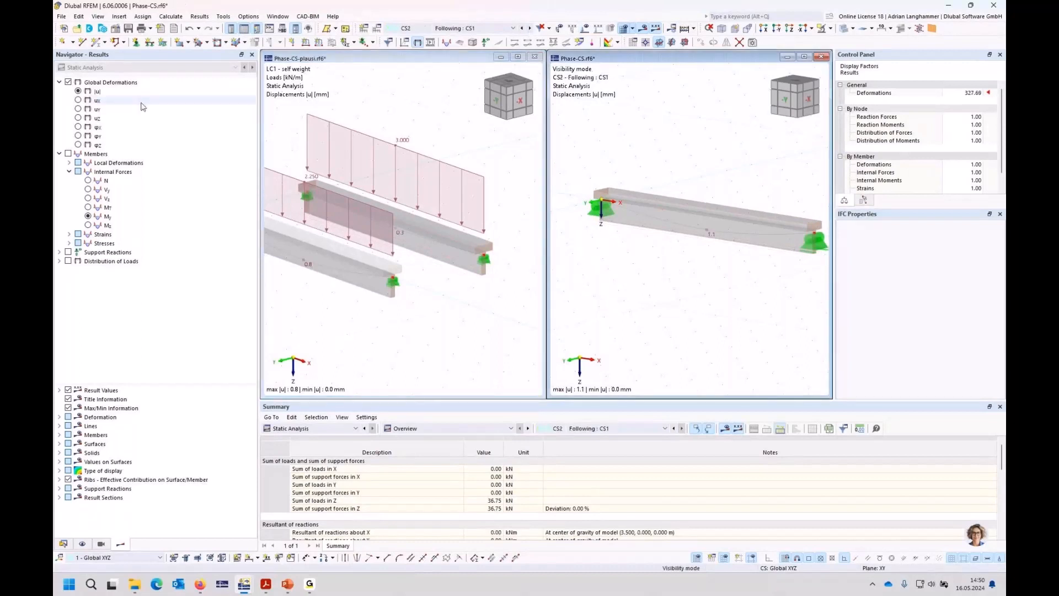
click(88, 216)
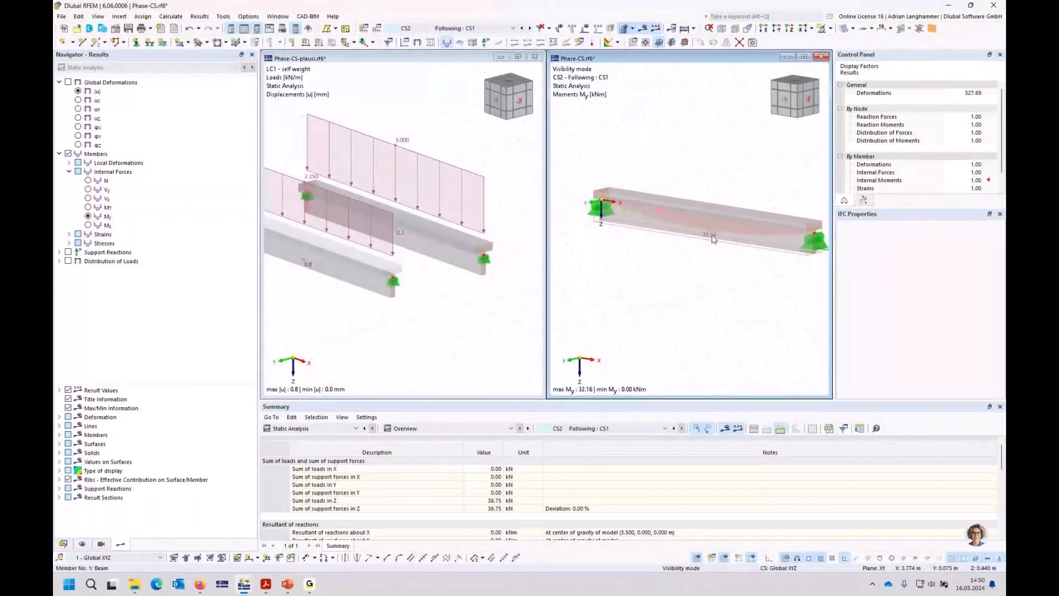
middle_drag(423, 283, 396, 290)
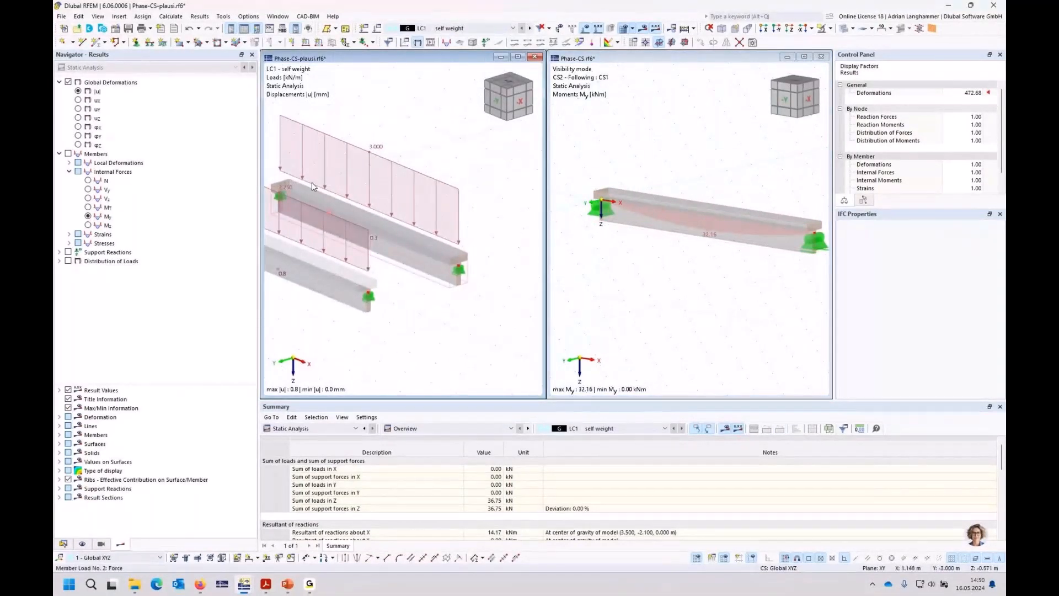
ctrl+middle_drag(464, 286, 473, 295)
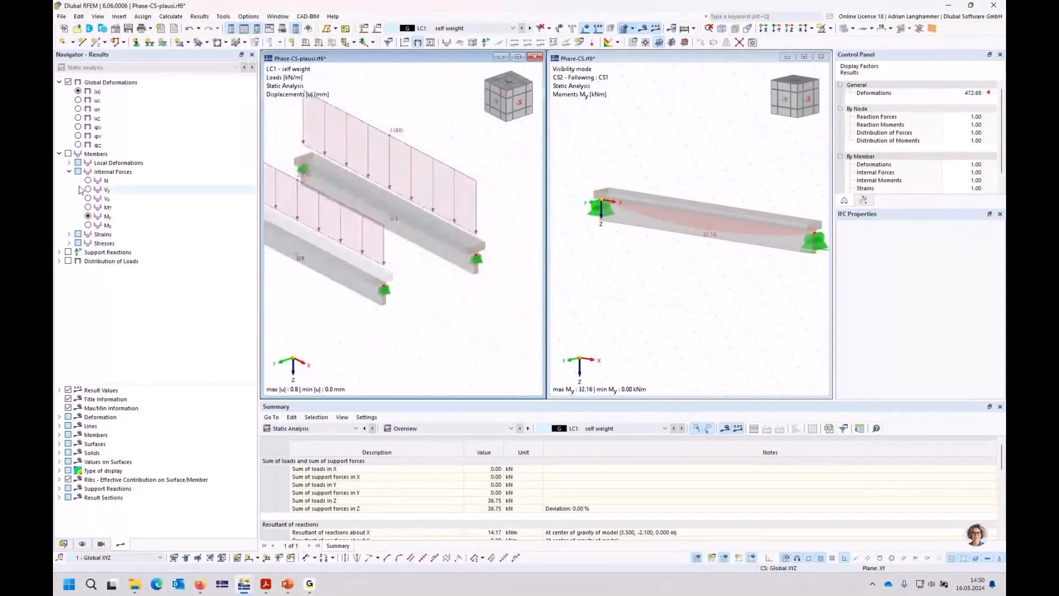
click(88, 217)
ctrl+middle_drag(430, 300, 428, 286)
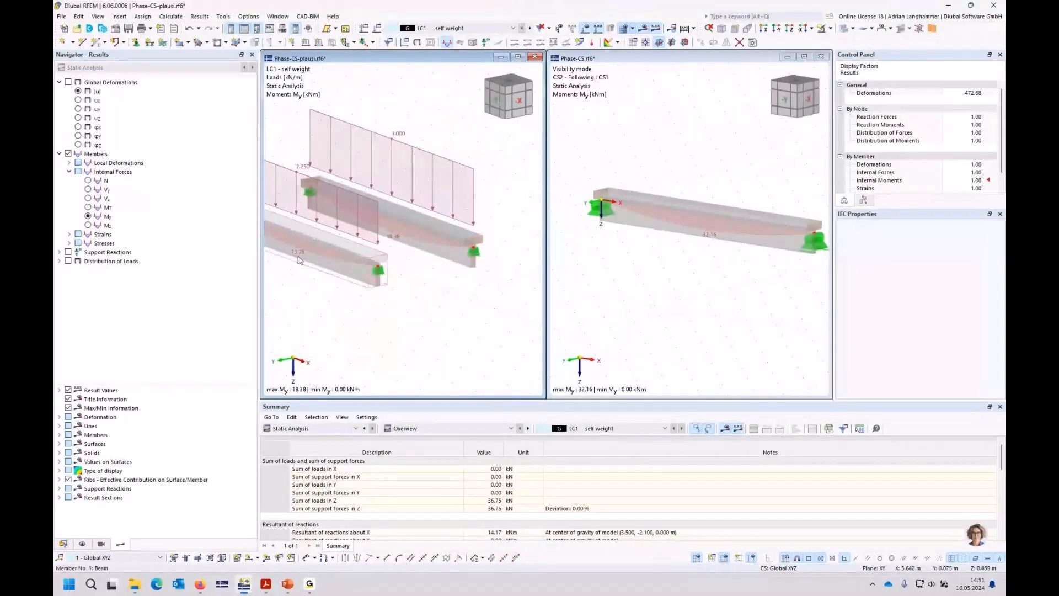
click(391, 242)
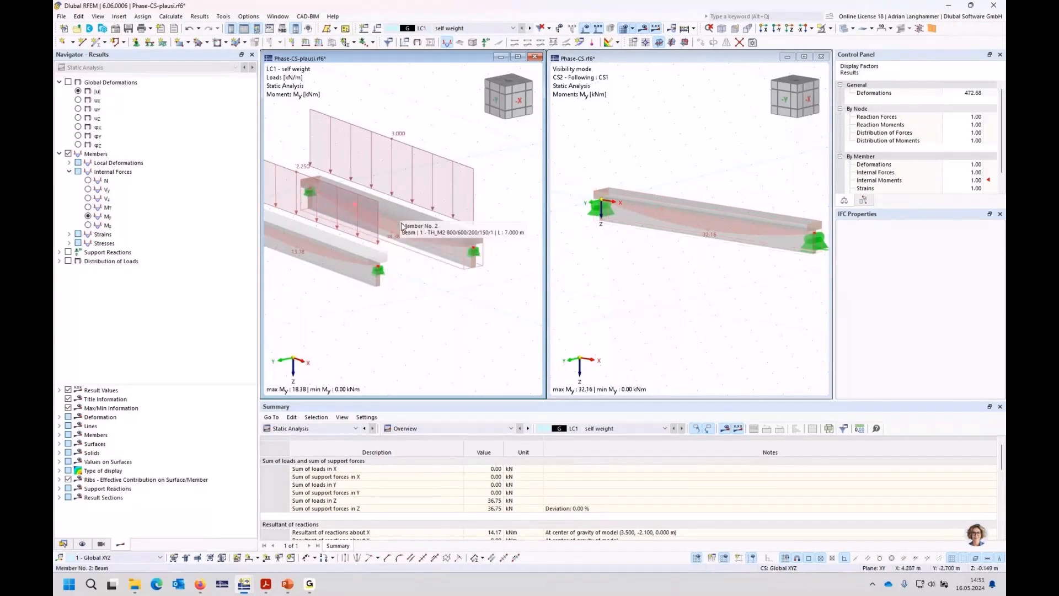
middle_drag(402, 213, 395, 219)
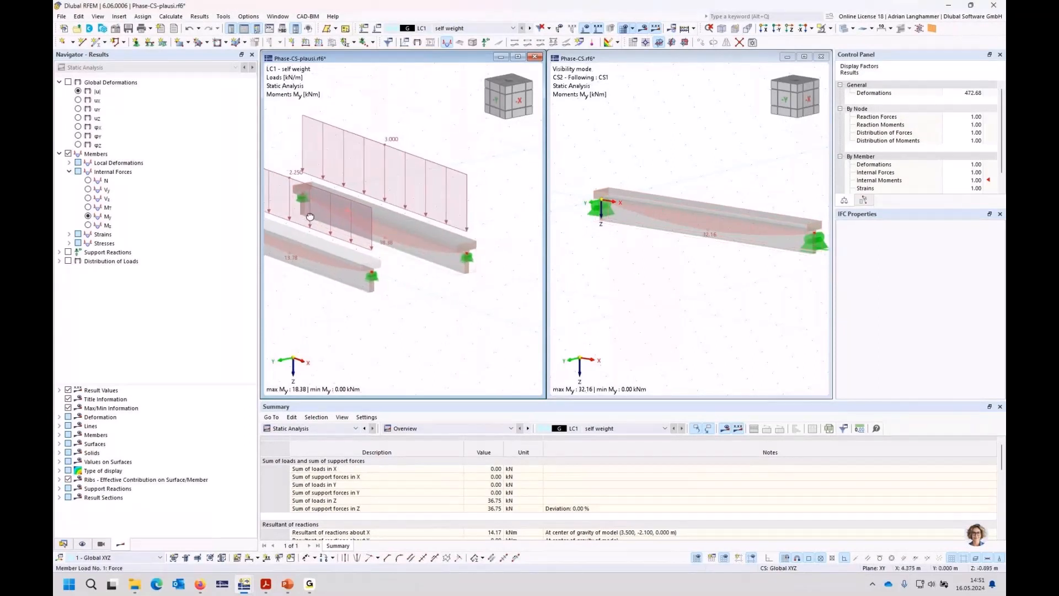
ctrl+middle_drag(310, 219, 317, 220)
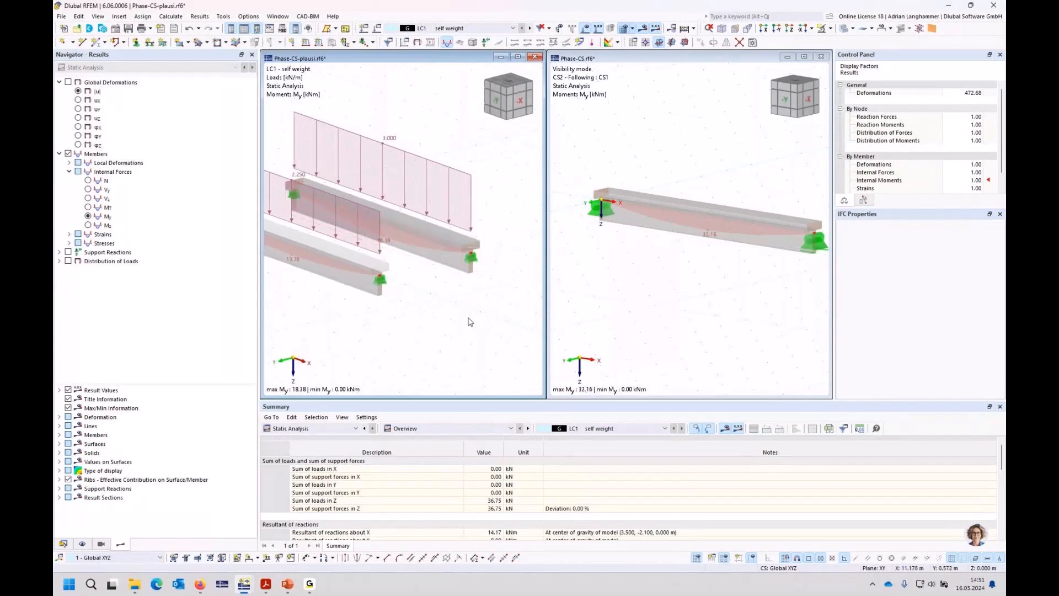
Step: Compare the global deformations |u| of LC1 in Phase-CS-plausi with those of stage CS2 in Phase-CS
click(68, 82)
click(650, 282)
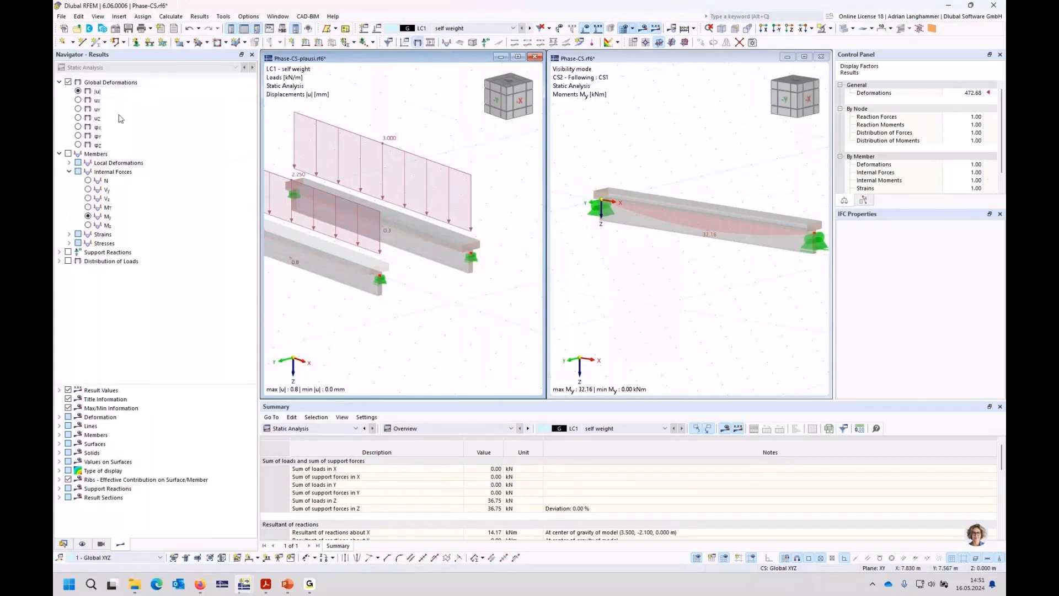
click(68, 82)
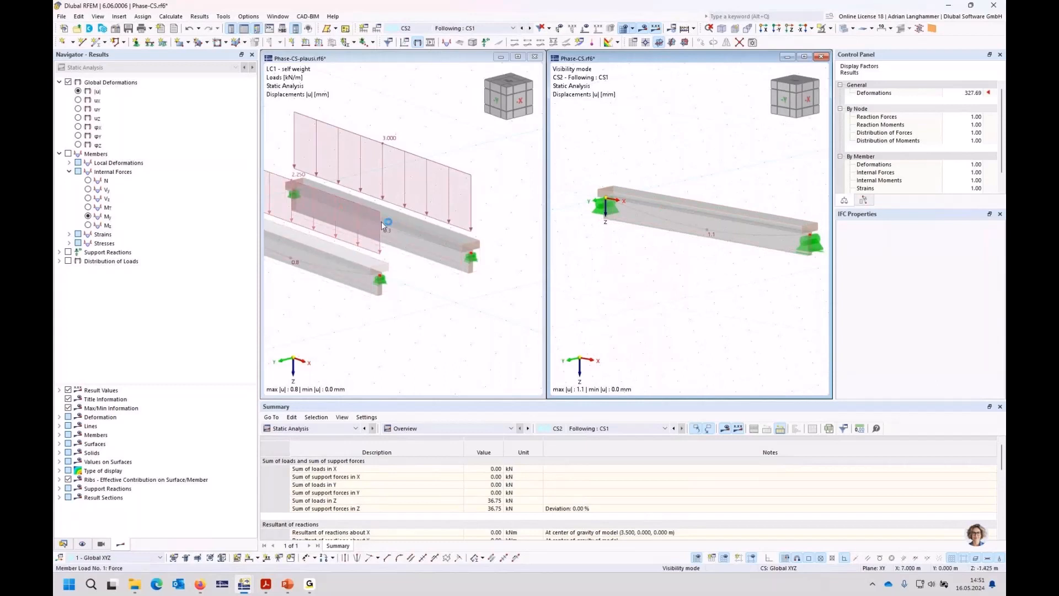
mouse_move(382, 222)
click(404, 265)
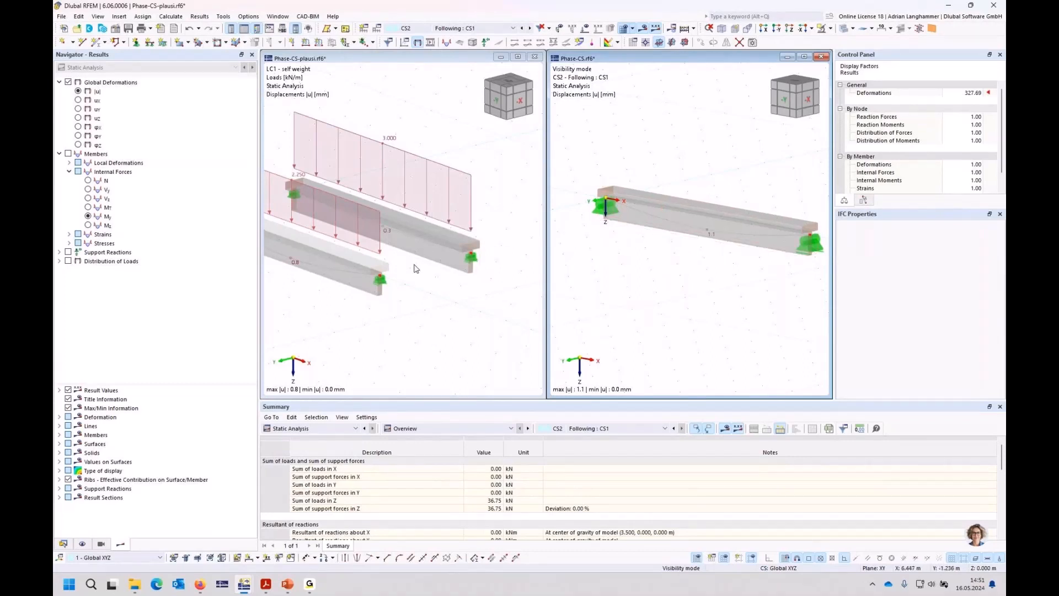
middle_drag(404, 265, 362, 296)
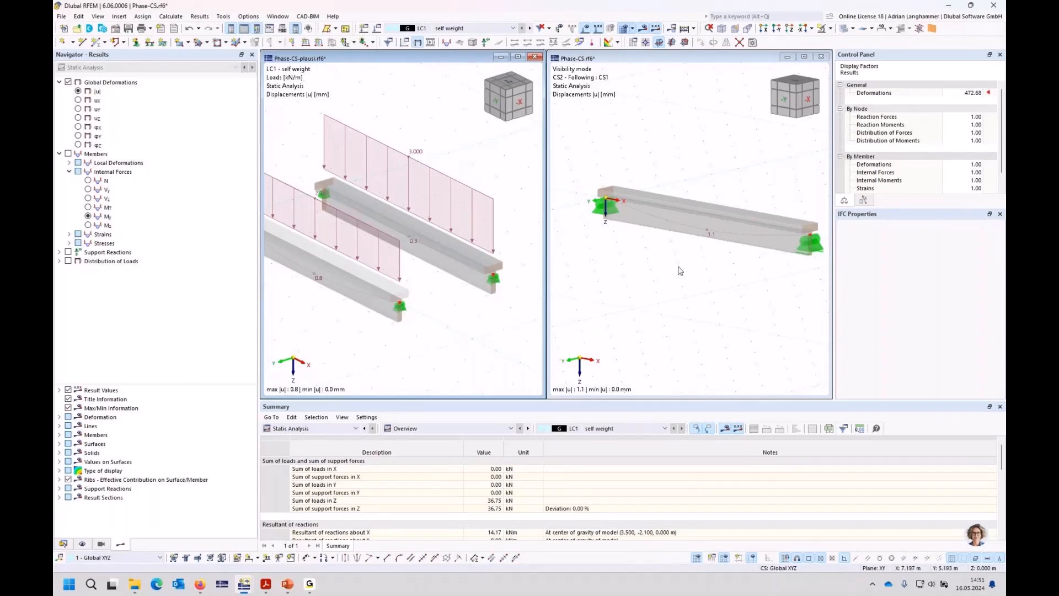
middle_drag(681, 265, 660, 266)
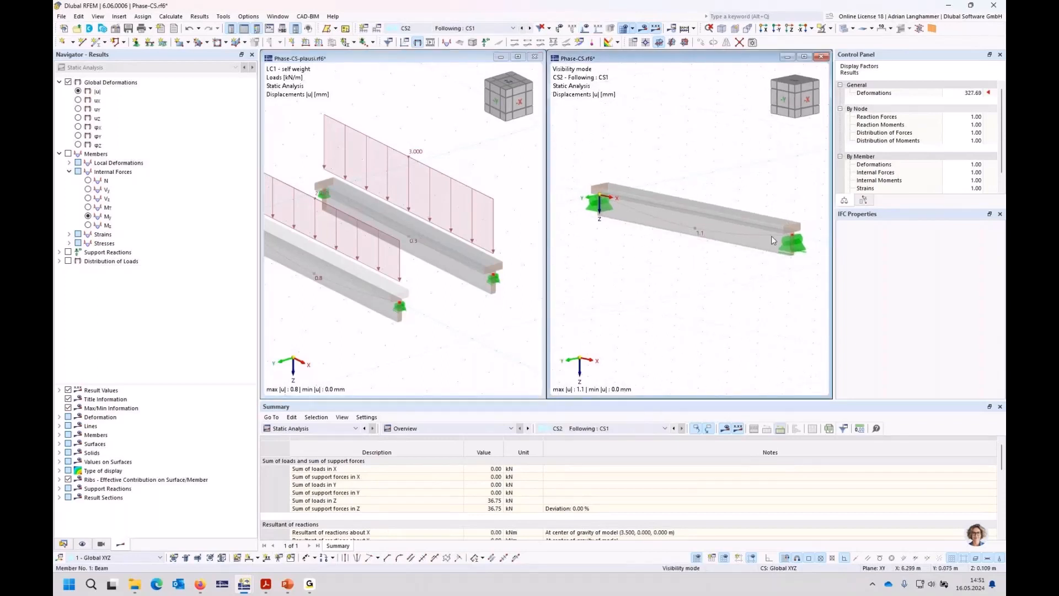
mouse_move(740, 214)
middle_drag(749, 278, 713, 282)
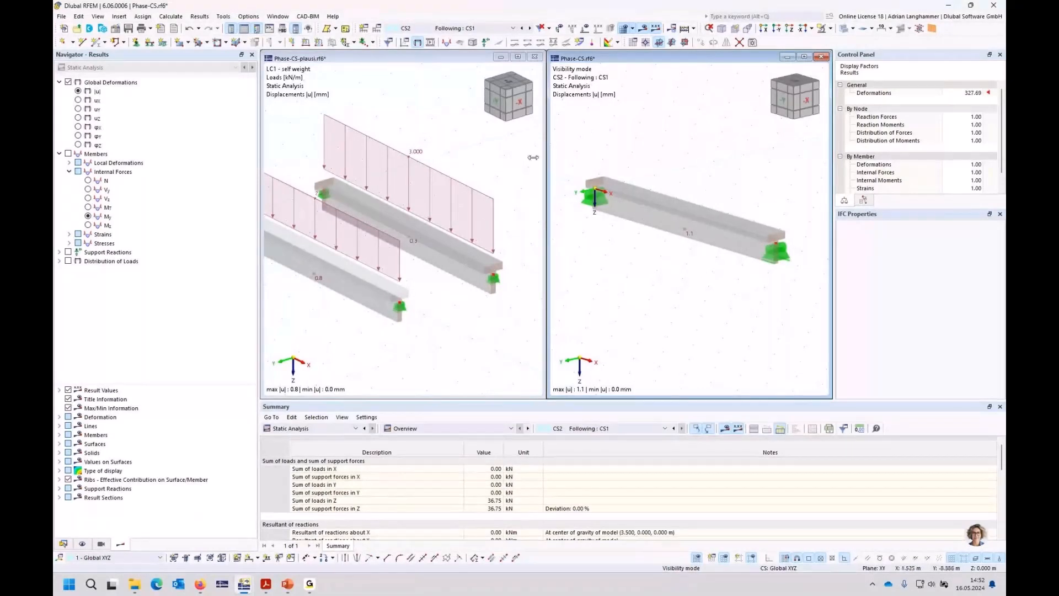
ctrl+middle_drag(469, 152, 456, 134)
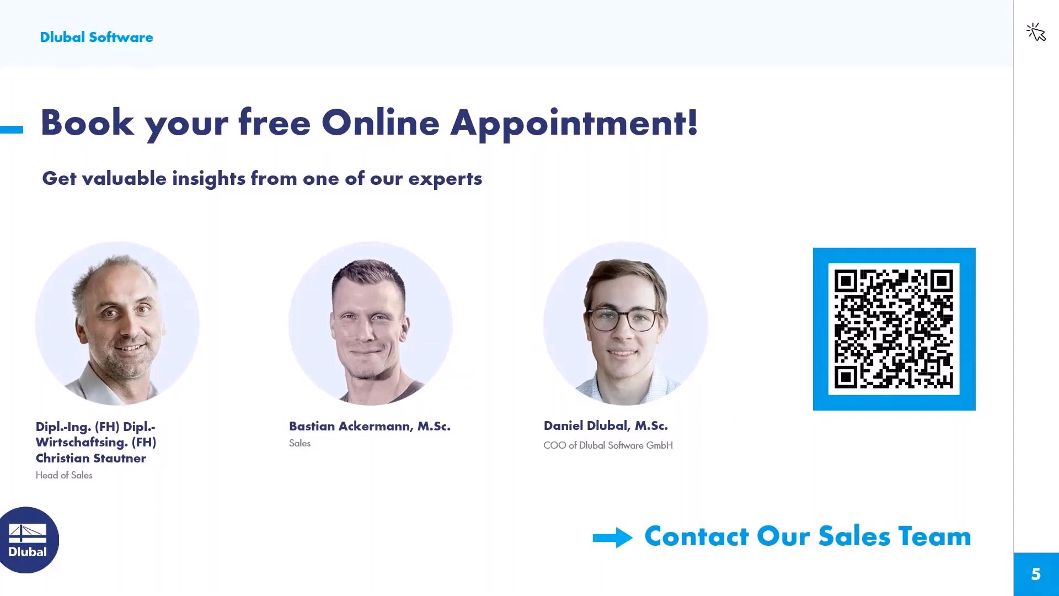
Step: Switch to the browser, open the Webinars page from the Dlubal site's events section, and look through the upcoming webinars
key(alt+Tab)
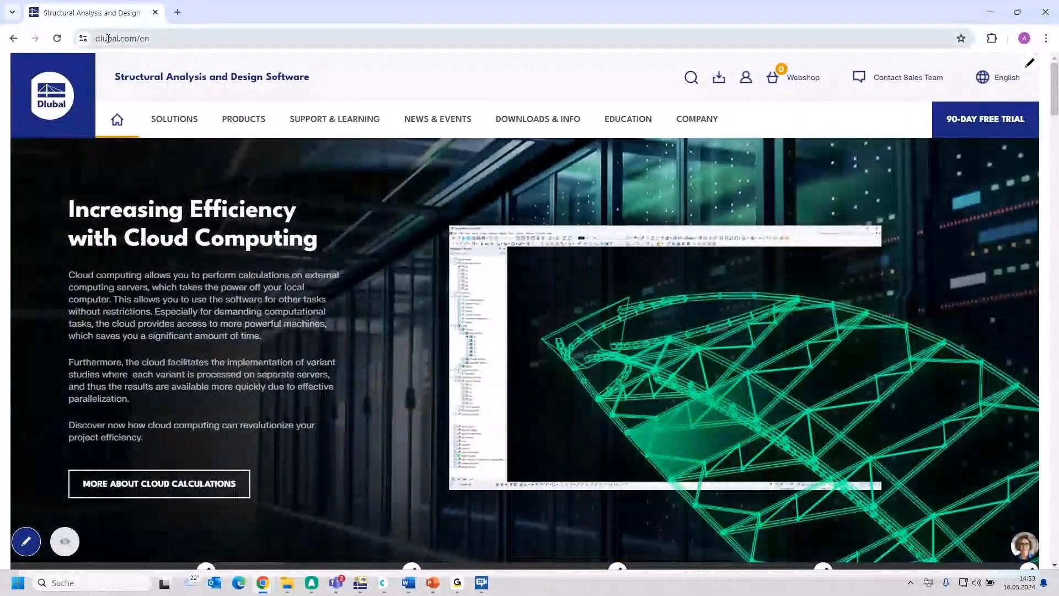
mouse_move(440, 122)
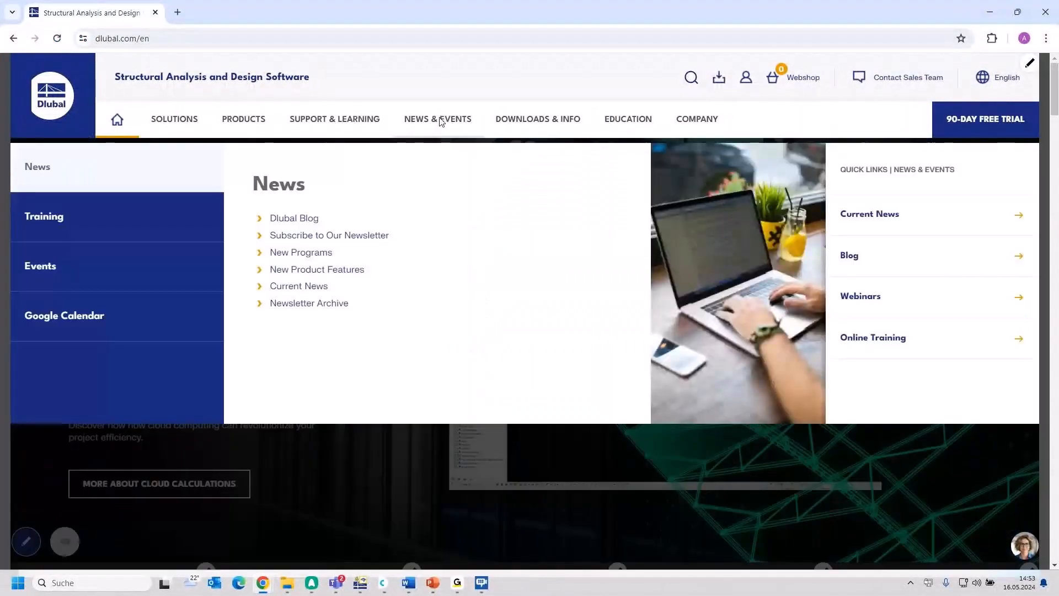
mouse_move(124, 268)
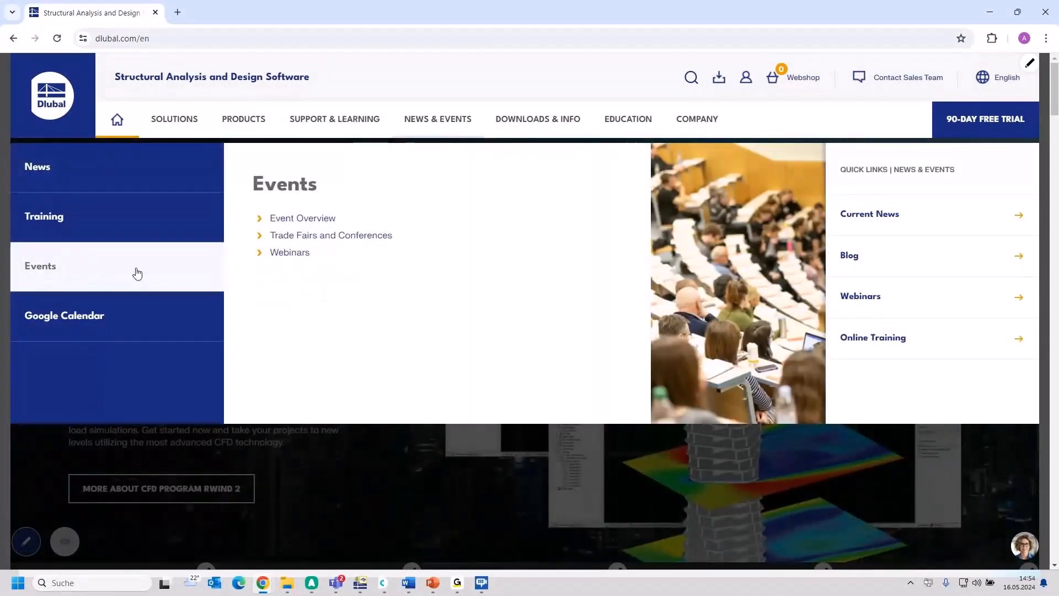
click(290, 254)
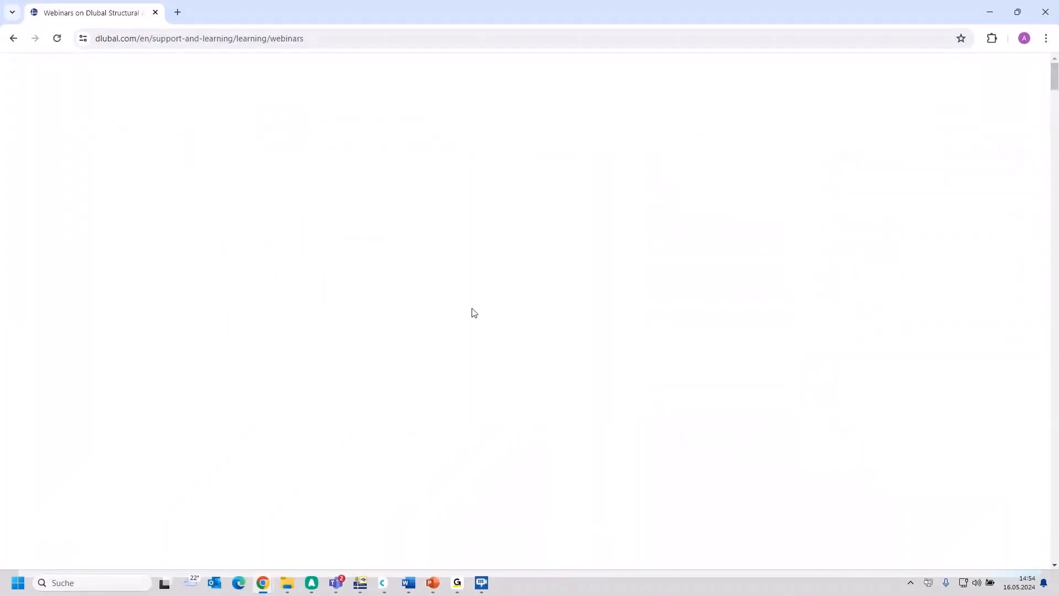
scroll(689, 329, down, 5)
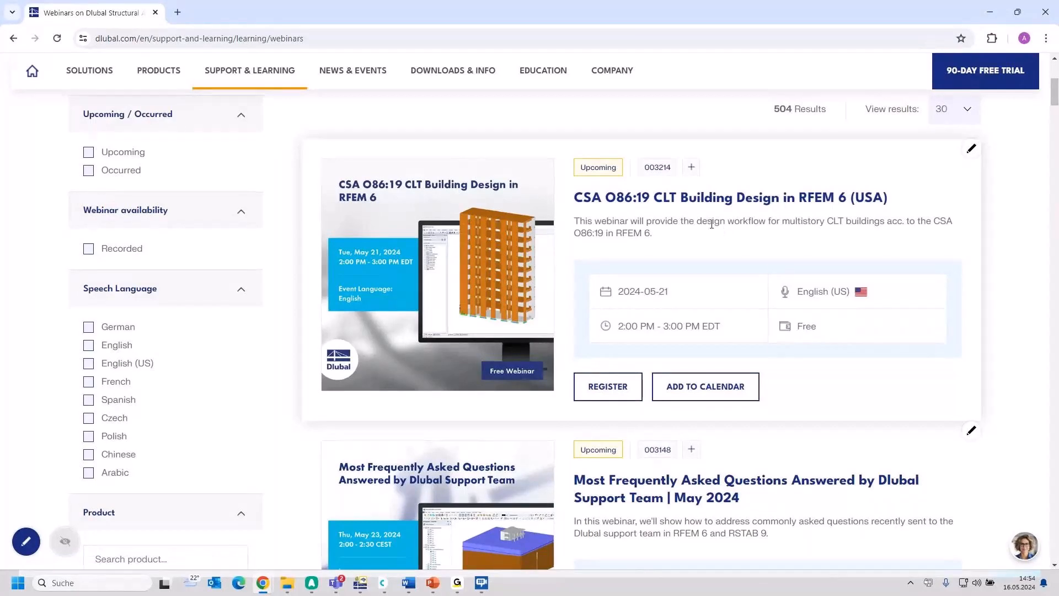
scroll(760, 254, down, 2)
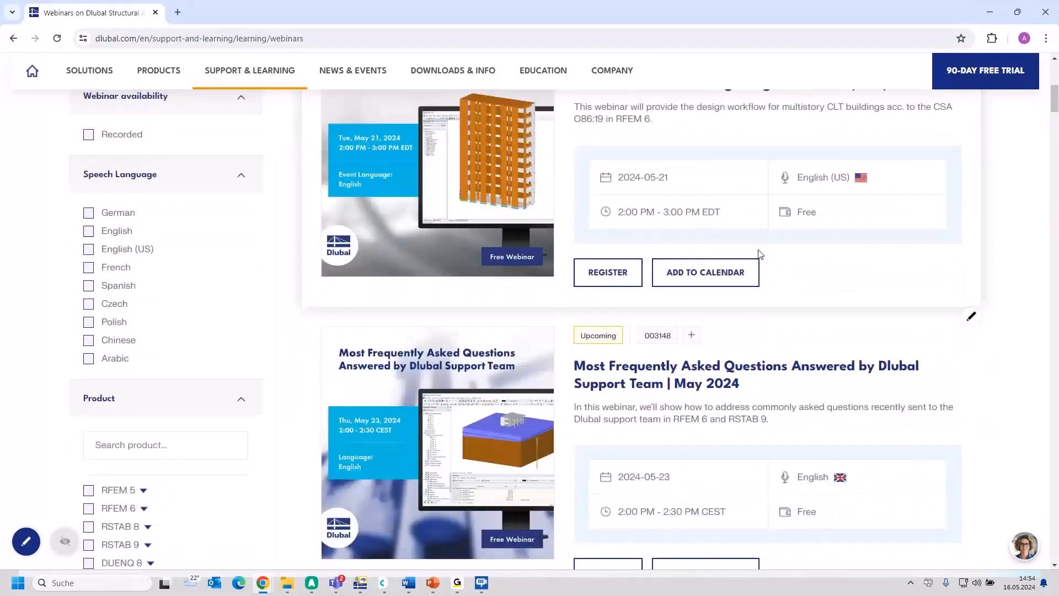
scroll(760, 253, up, 1)
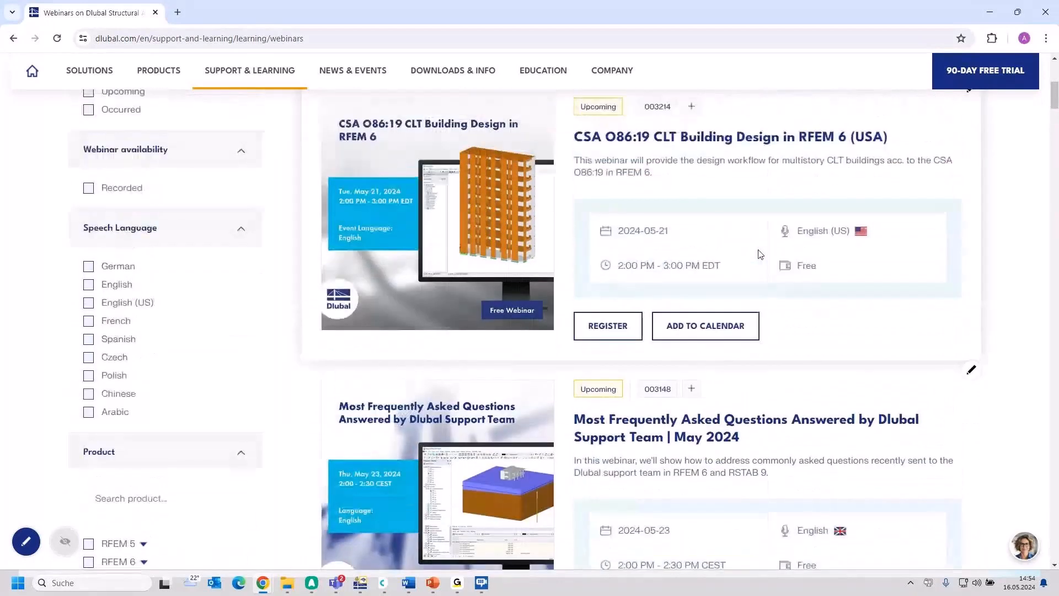
Step: Review the dates, times and languages of the upcoming webinars, from CSA O86:19 CLT Building Design through Part 2 on steel structures in RFEM 6
scroll(760, 254, down, 1)
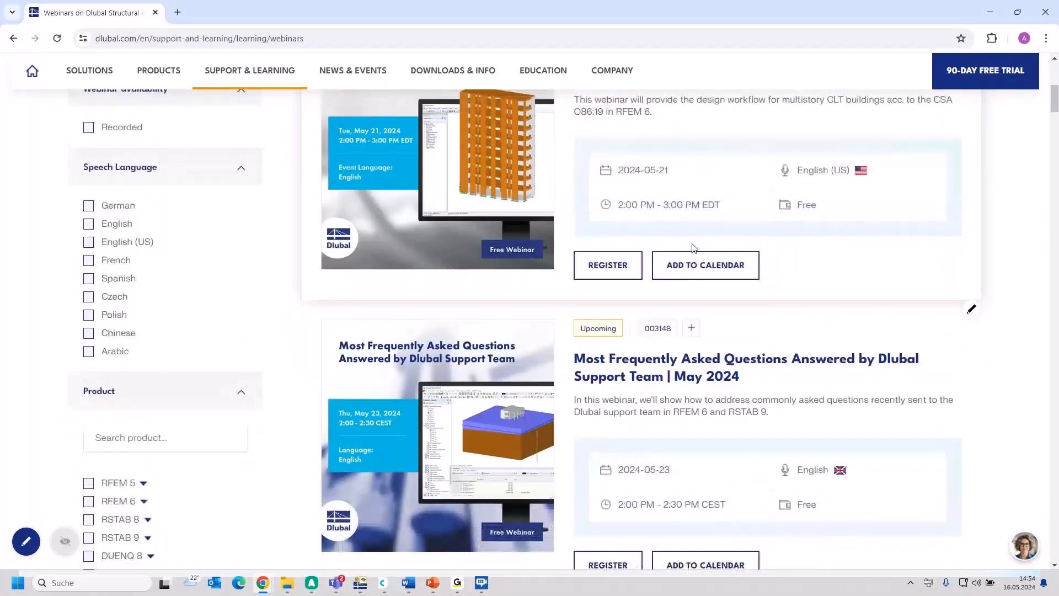
scroll(700, 276, down, 2)
scroll(757, 400, up, 2)
scroll(751, 407, down, 2)
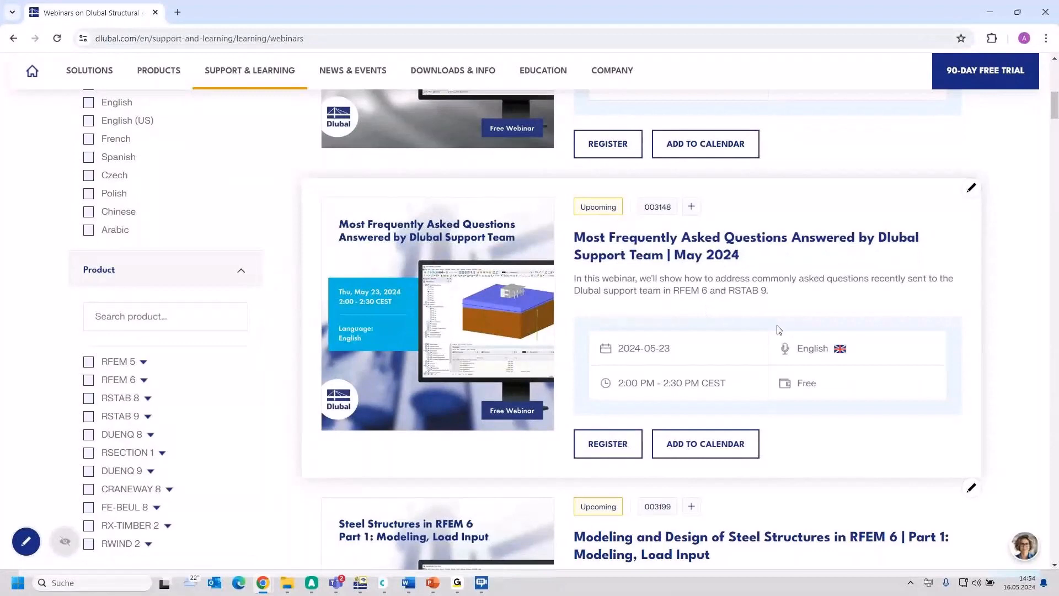
scroll(714, 324, down, 5)
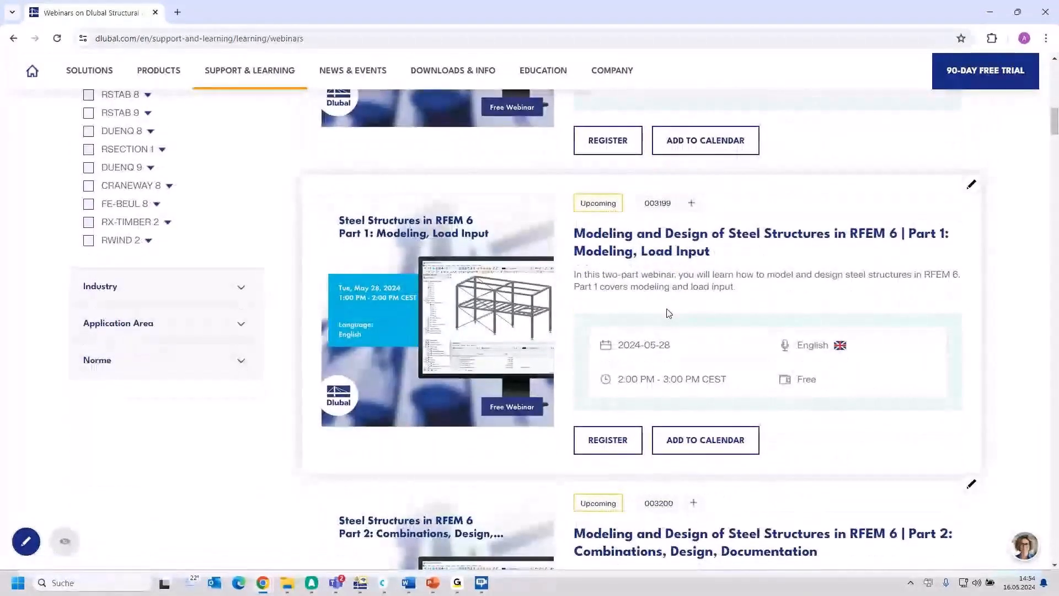
scroll(666, 310, down, 1)
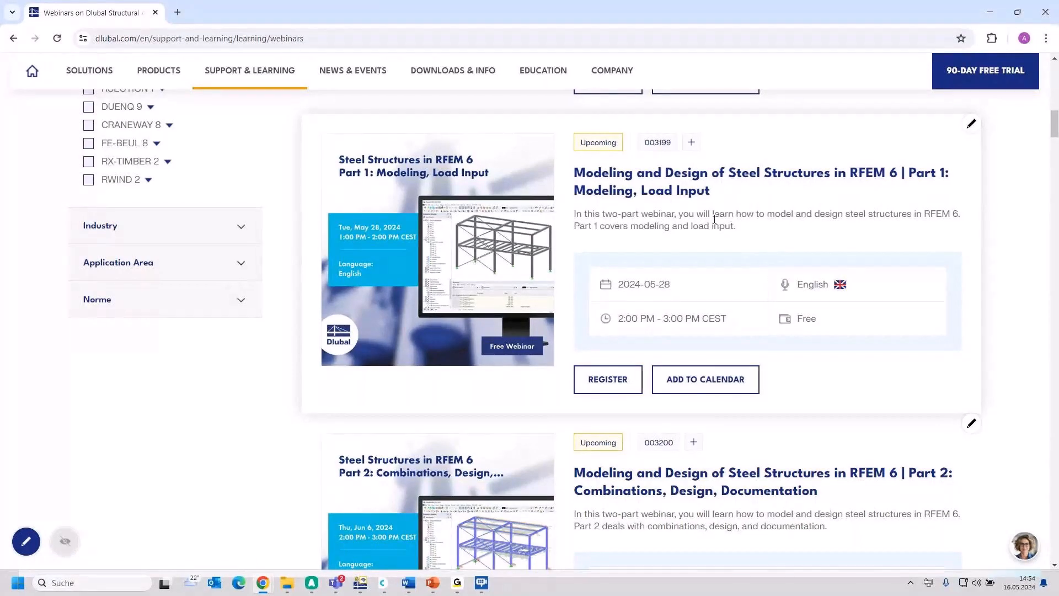
scroll(715, 219, down, 1)
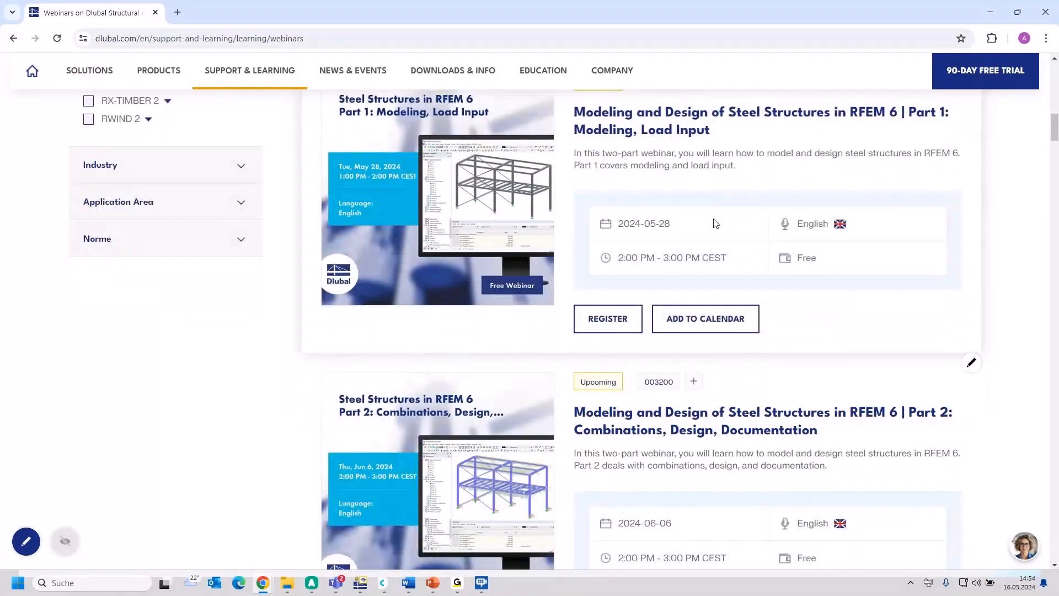
scroll(659, 362, down, 1)
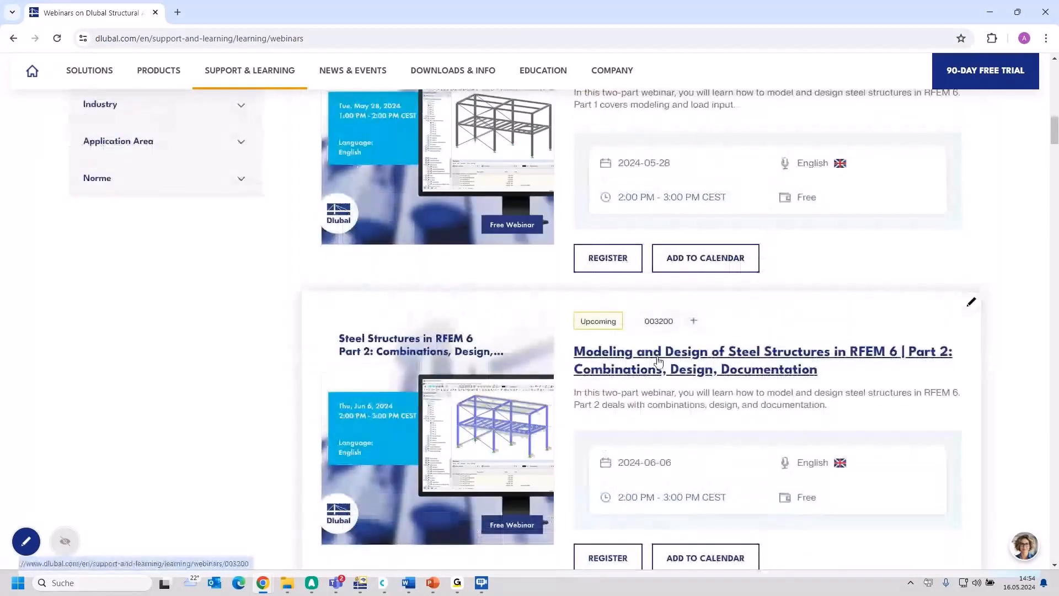
scroll(658, 363, up, 1)
scroll(702, 300, down, 2)
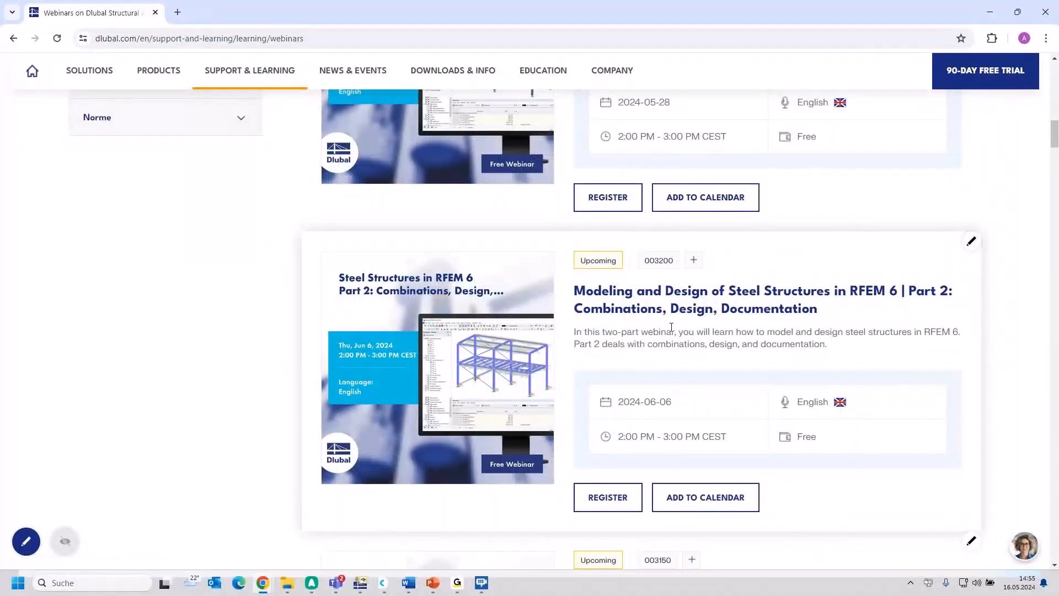
scroll(671, 327, down, 2)
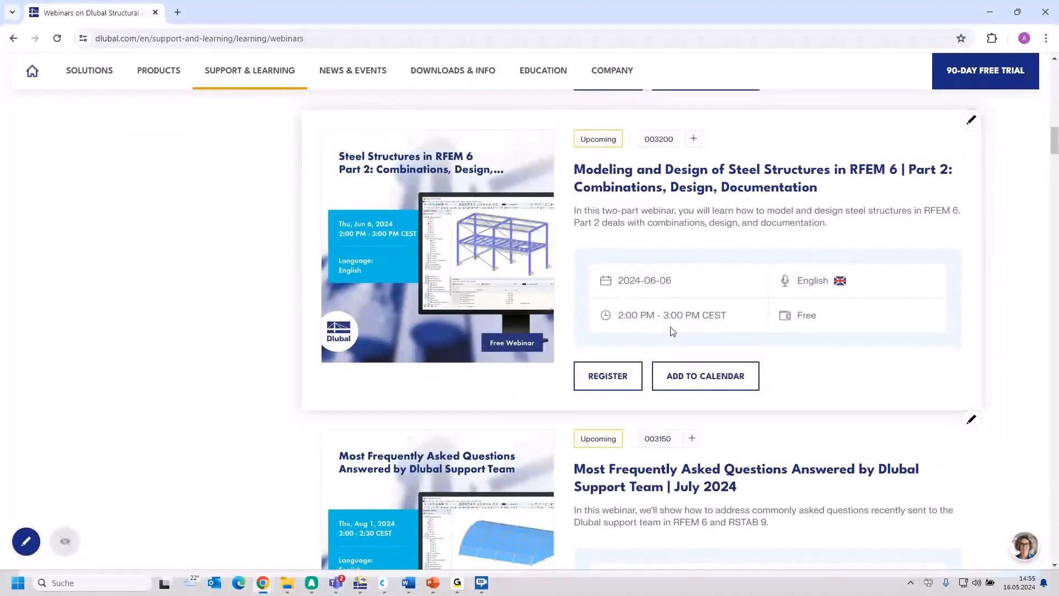
Step: Open the page of the occurred webinar "Consideration of Construction Stages in RFEM 6" and locate its presentation slides PDF under Downloads
scroll(671, 330, down, 10)
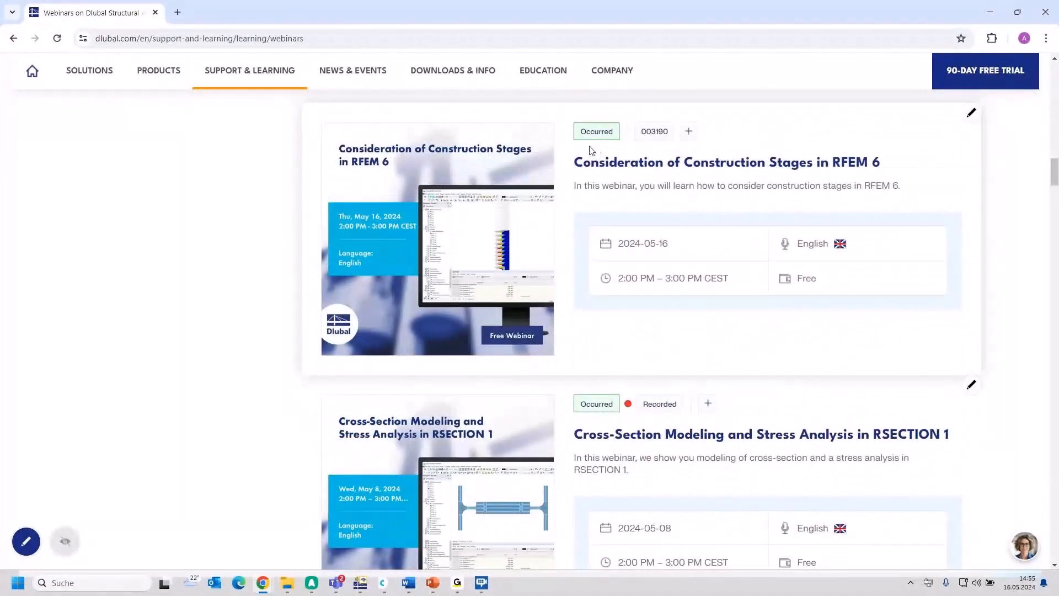
click(694, 171)
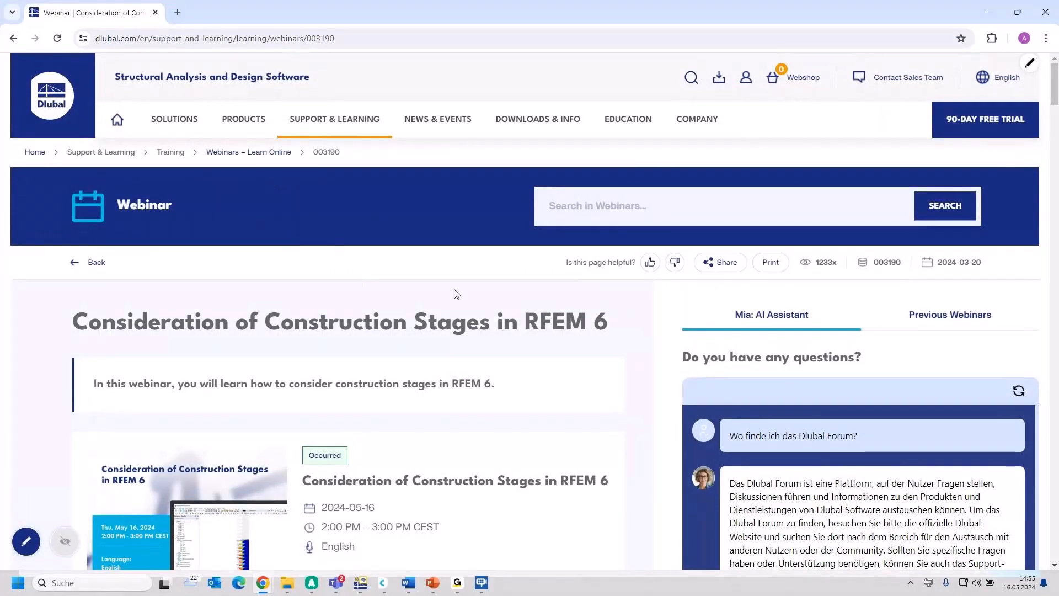
scroll(466, 300, down, 6)
scroll(468, 299, up, 3)
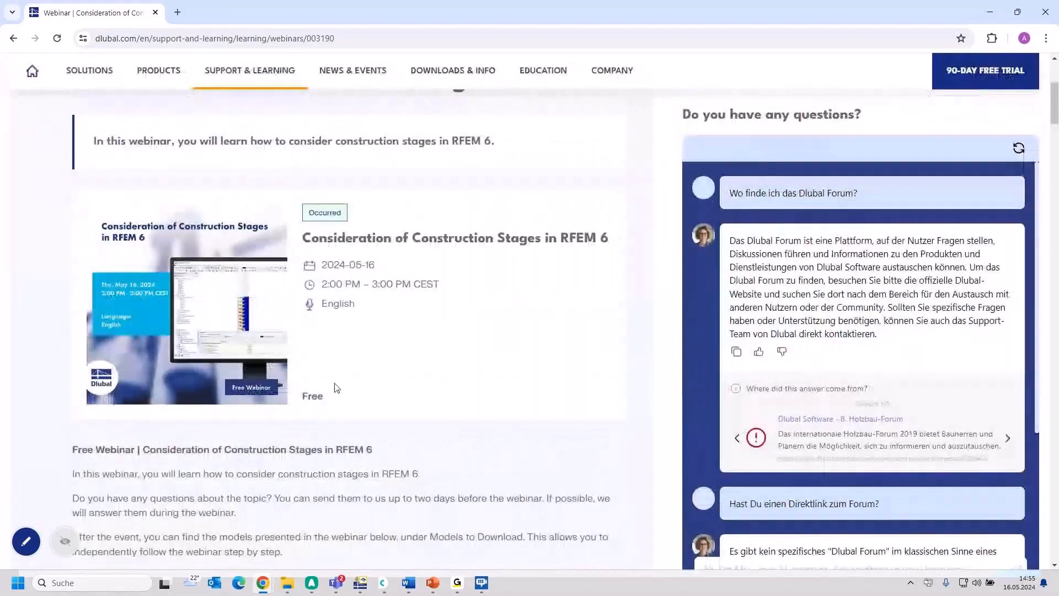
scroll(334, 388, down, 12)
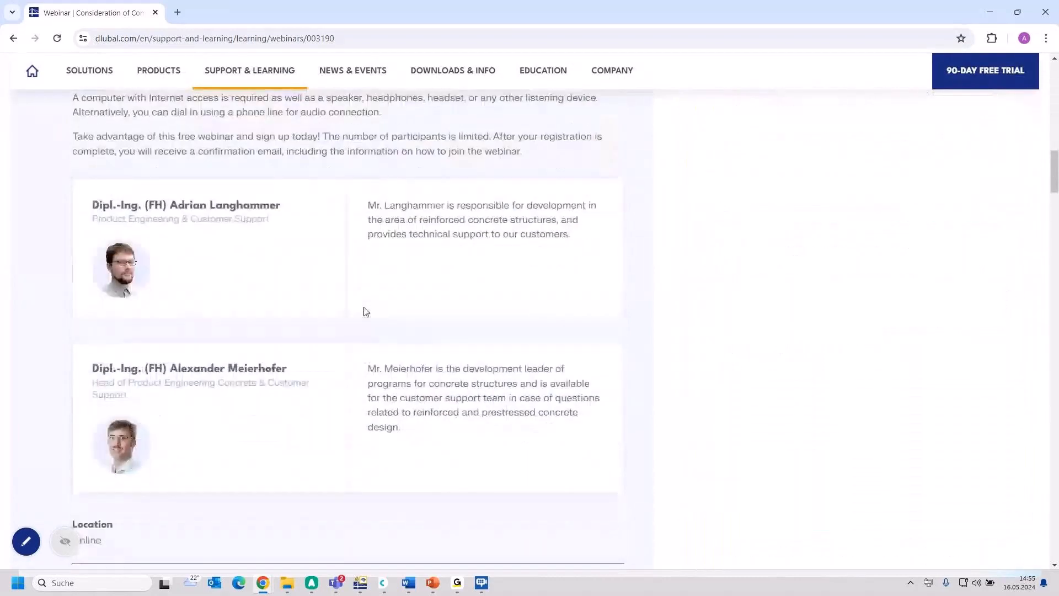
scroll(364, 311, down, 4)
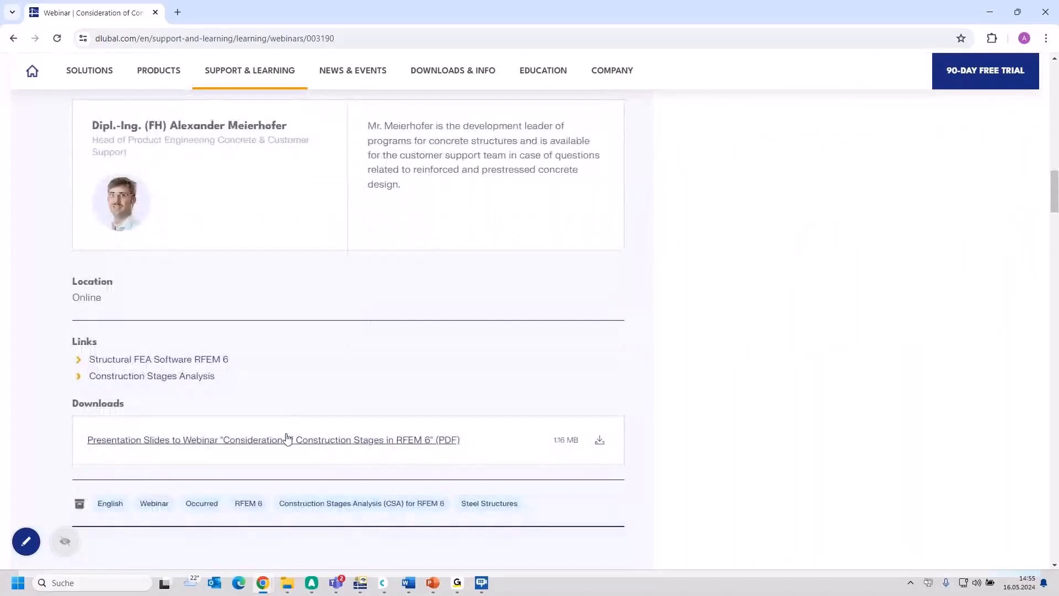
scroll(287, 439, down, 1)
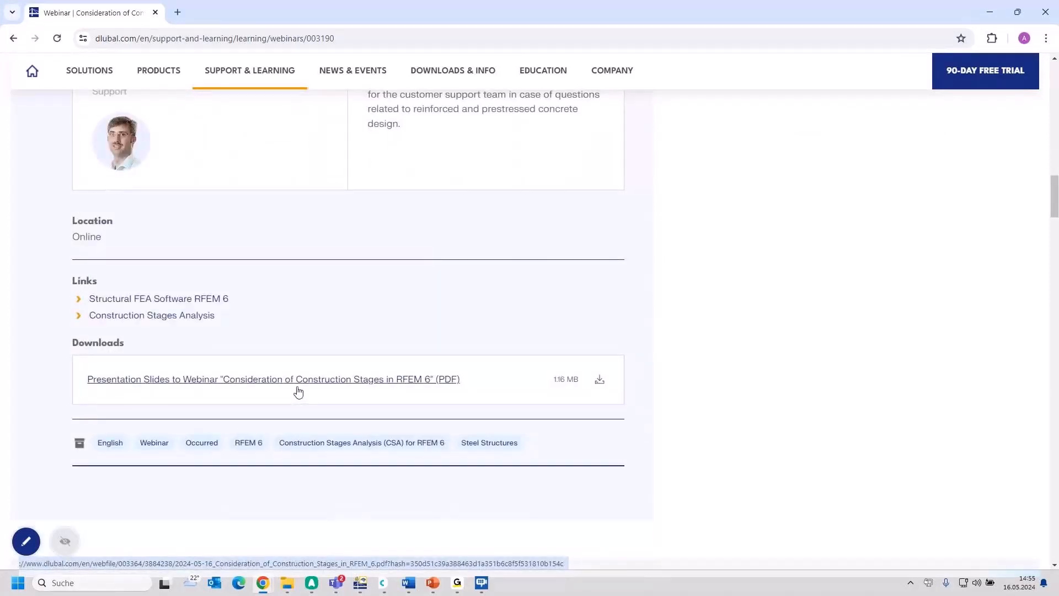
scroll(398, 373, down, 1)
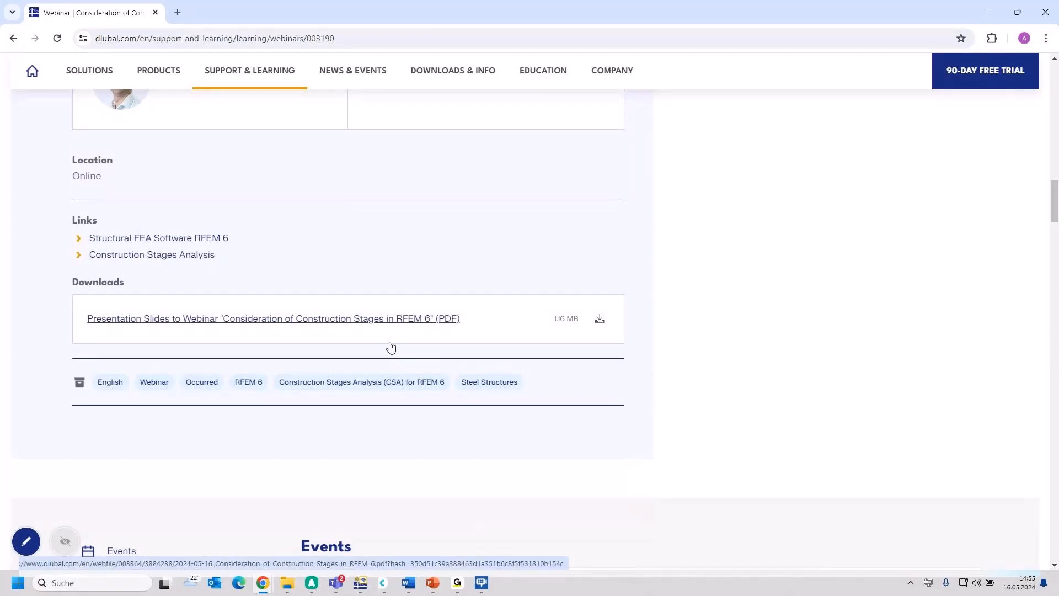
Step: Look past the webinar page's related events and videos to find the Models to Download section
scroll(390, 346, down, 7)
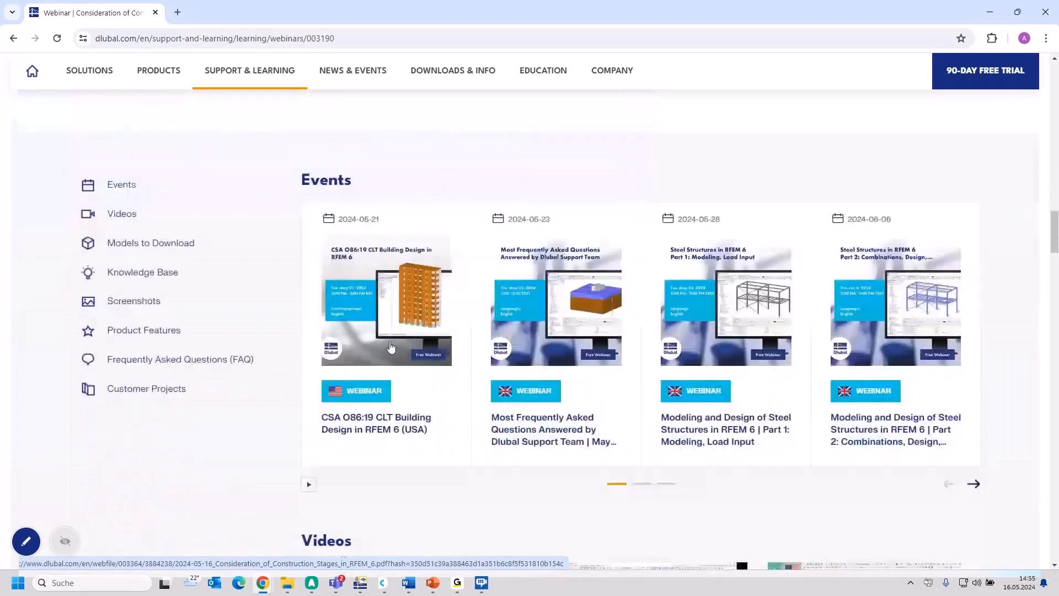
scroll(391, 347, down, 7)
scroll(390, 346, down, 5)
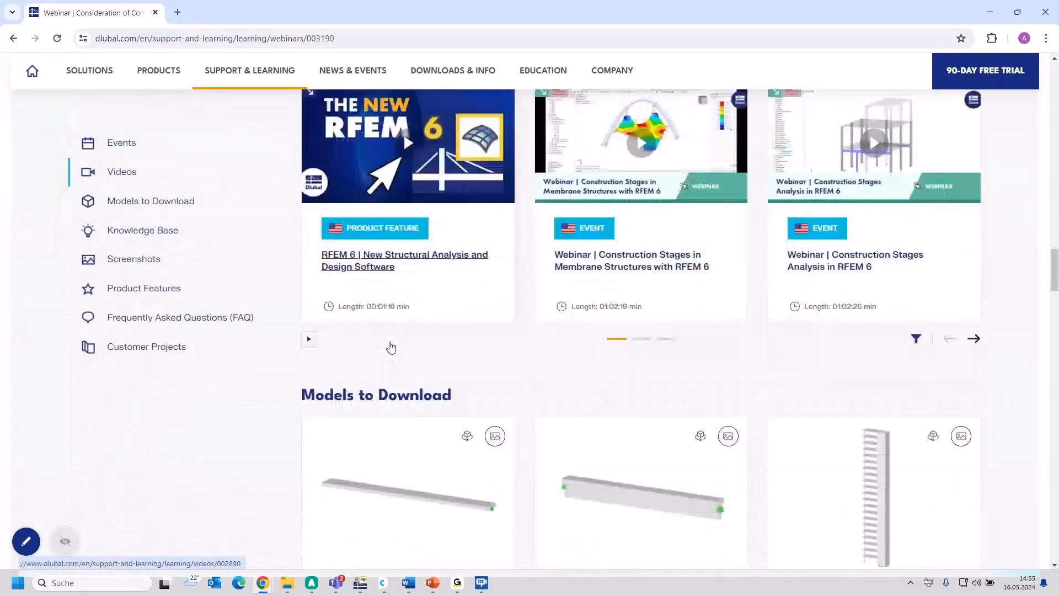